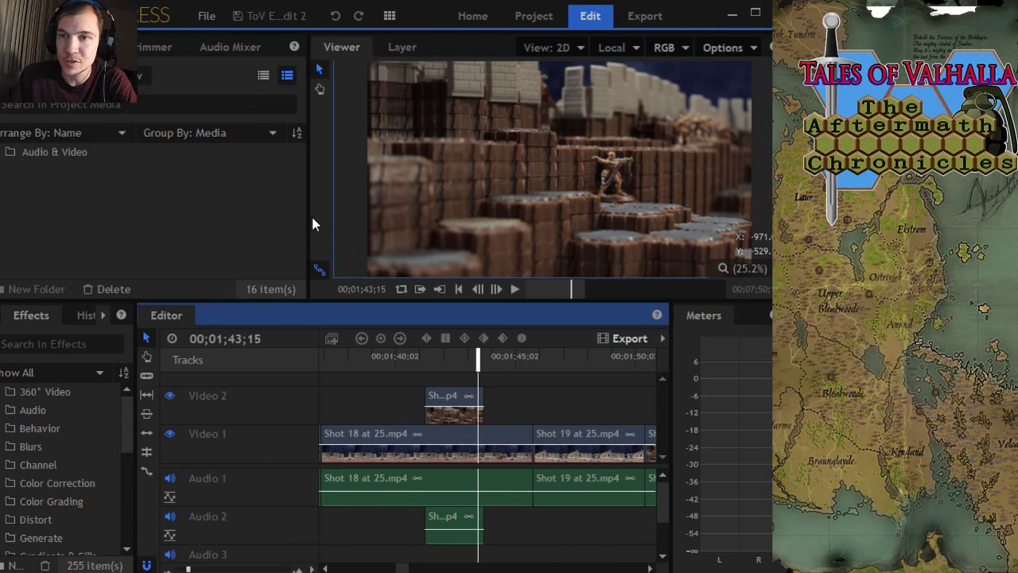
Step: Look through the effects list and scrub back over the Video 2 clip to 00;01;42;01
{"action": "scroll", "coordinate": [36, 401], "scroll_direction": "down", "scroll_amount": 5}
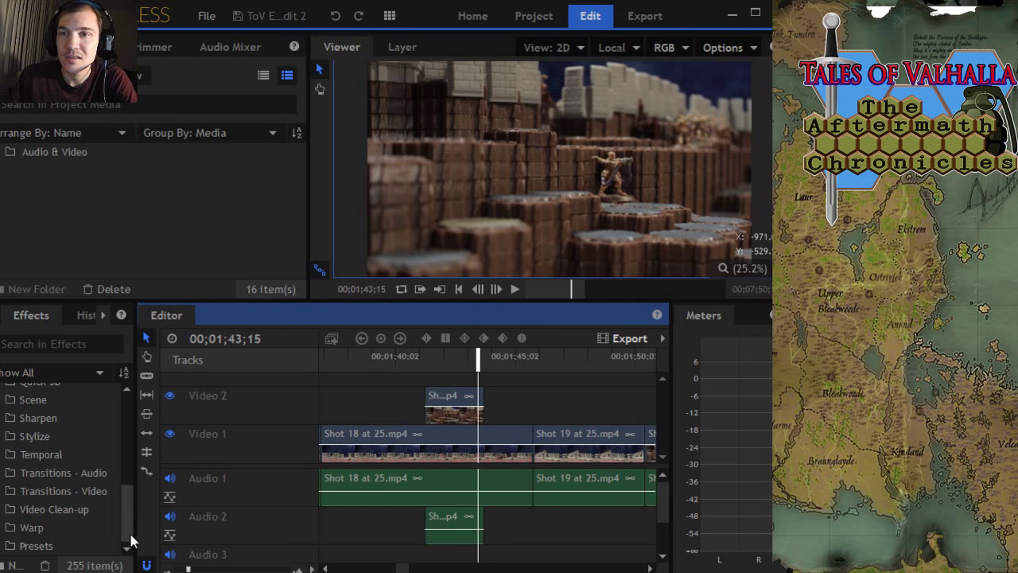
{"action": "left_click_drag", "start_coordinate": [128, 538], "coordinate": [132, 415]}
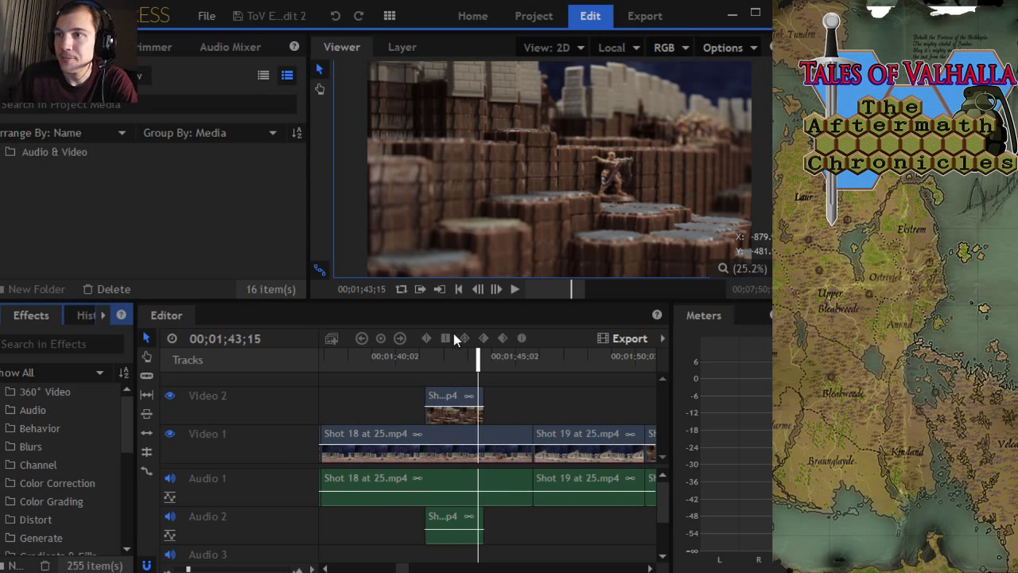
{"action": "mouse_move", "coordinate": [477, 355]}
{"action": "left_mouse_down"}
{"action": "mouse_move", "coordinate": [430, 358]}
{"action": "mouse_move", "coordinate": [465, 364]}
{"action": "left_mouse_up"}
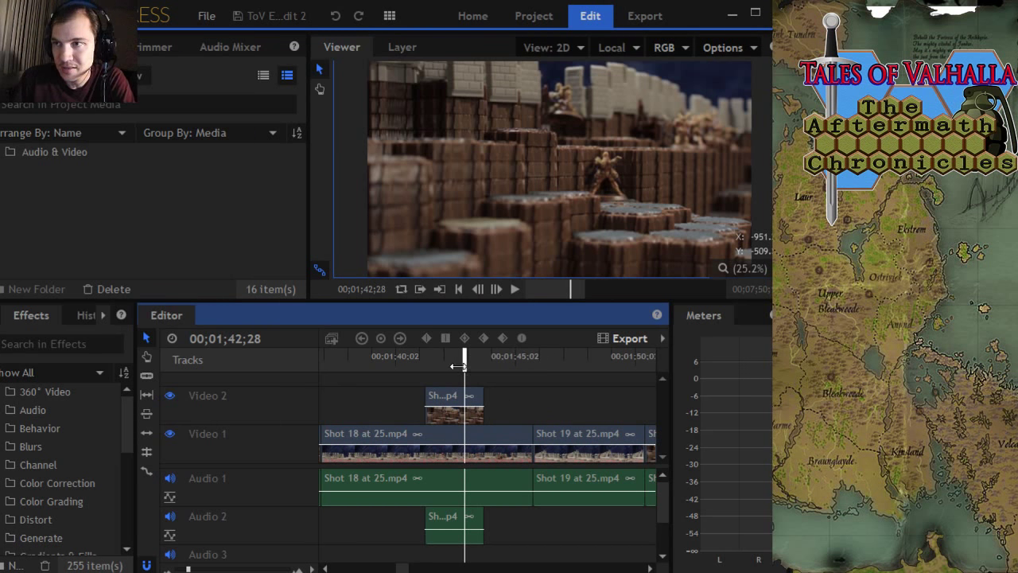
{"action": "left_click_drag", "start_coordinate": [462, 365], "coordinate": [443, 389]}
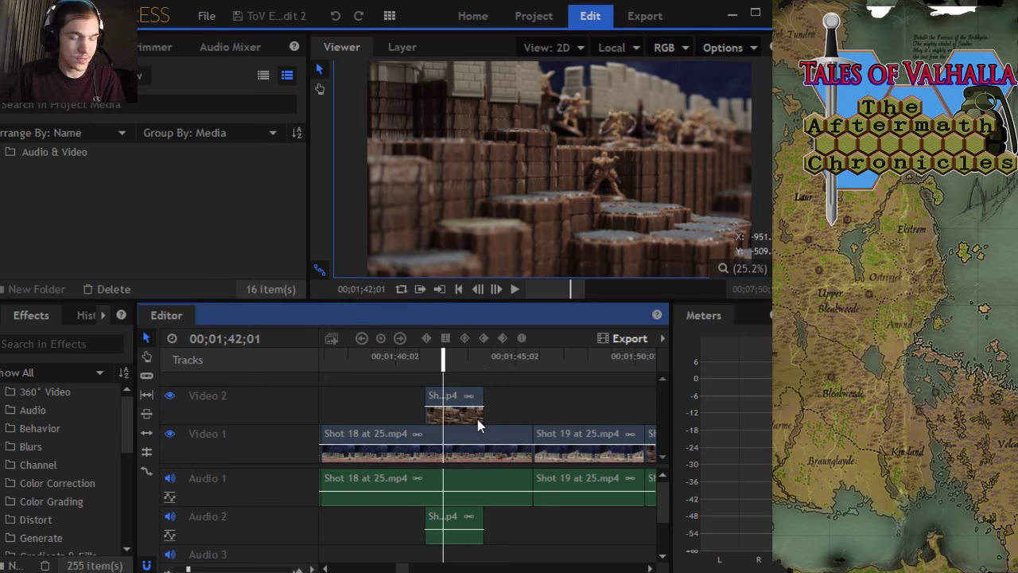
Step: Return to the beginning of the timeline and scrub through Shot 3 back into Shot 2 at 00;00;04;22
{"action": "scroll", "coordinate": [444, 404], "scroll_direction": "down", "scroll_amount": 3}
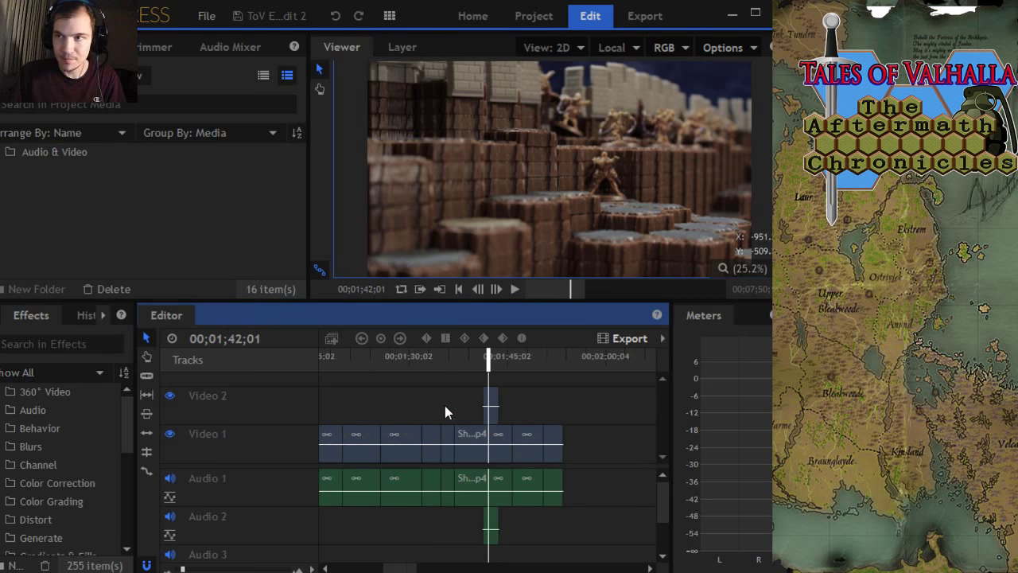
{"action": "scroll", "coordinate": [445, 405], "scroll_direction": "down", "scroll_amount": 5}
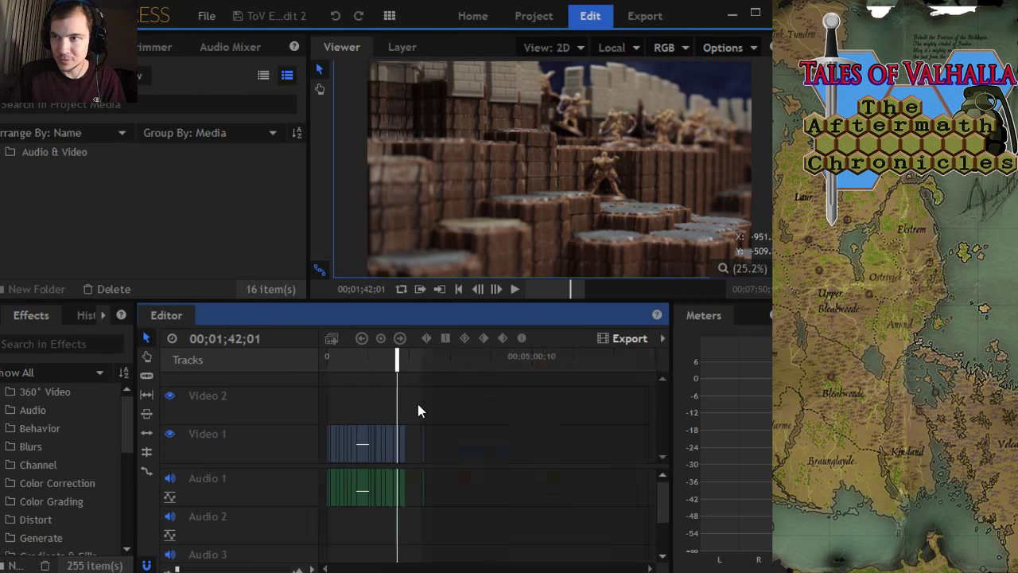
{"action": "left_click", "coordinate": [332, 362]}
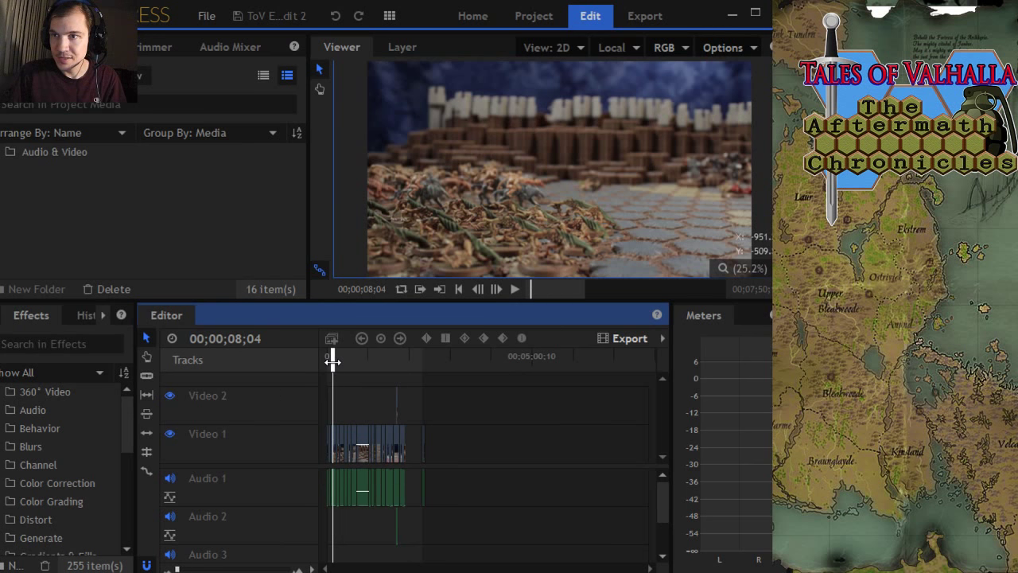
{"action": "scroll", "coordinate": [335, 402], "scroll_direction": "up", "scroll_amount": 8}
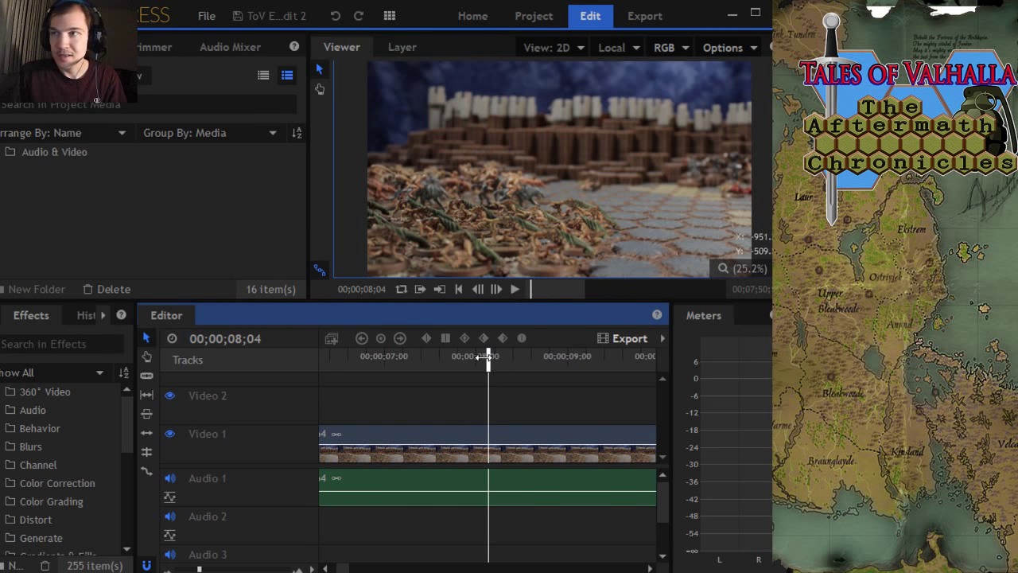
{"action": "left_click_drag", "start_coordinate": [486, 357], "coordinate": [555, 359]}
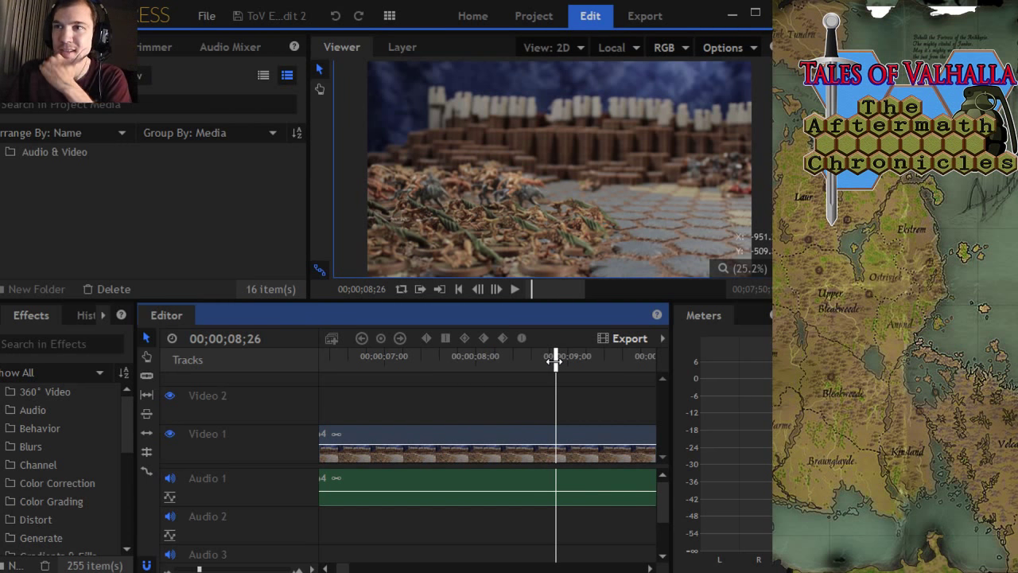
{"action": "left_click_drag", "start_coordinate": [555, 359], "coordinate": [346, 359]}
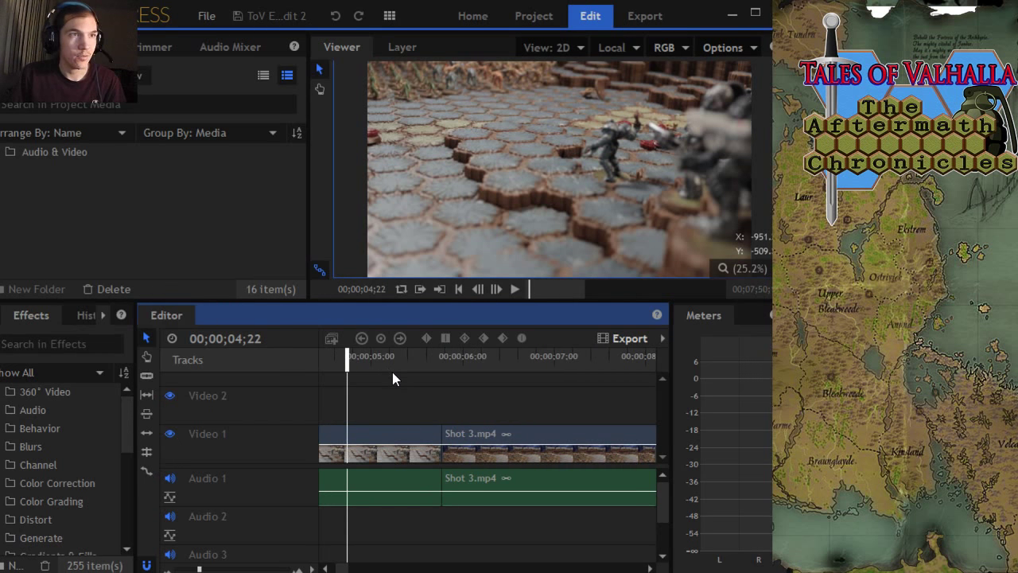
Step: Scrub between about 9 and 15 seconds on the timeline to examine Shot 3 and the cut that follows it
{"action": "scroll", "coordinate": [439, 410], "scroll_direction": "down", "scroll_amount": 3}
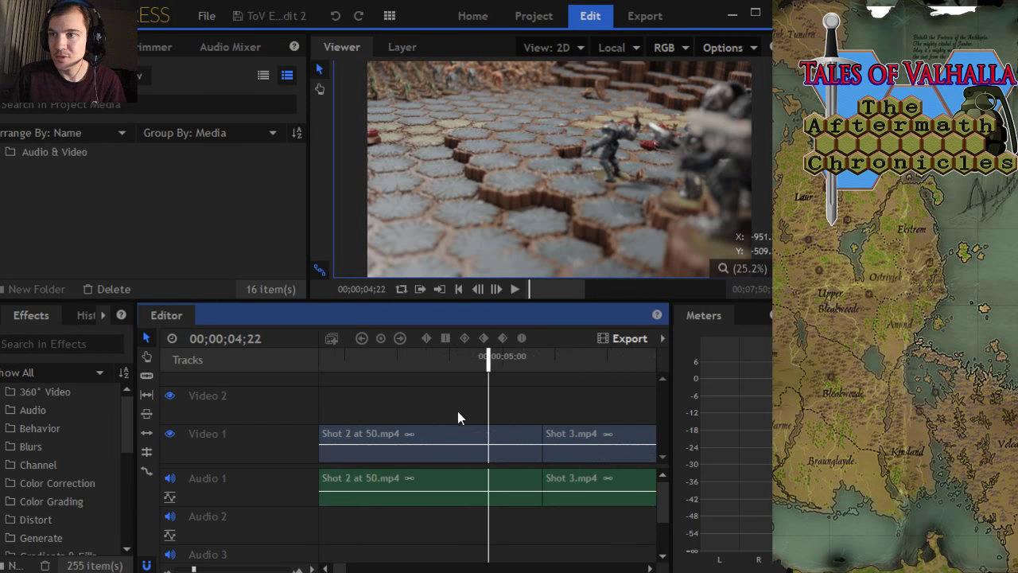
{"action": "scroll", "coordinate": [452, 405], "scroll_direction": "down", "scroll_amount": 3}
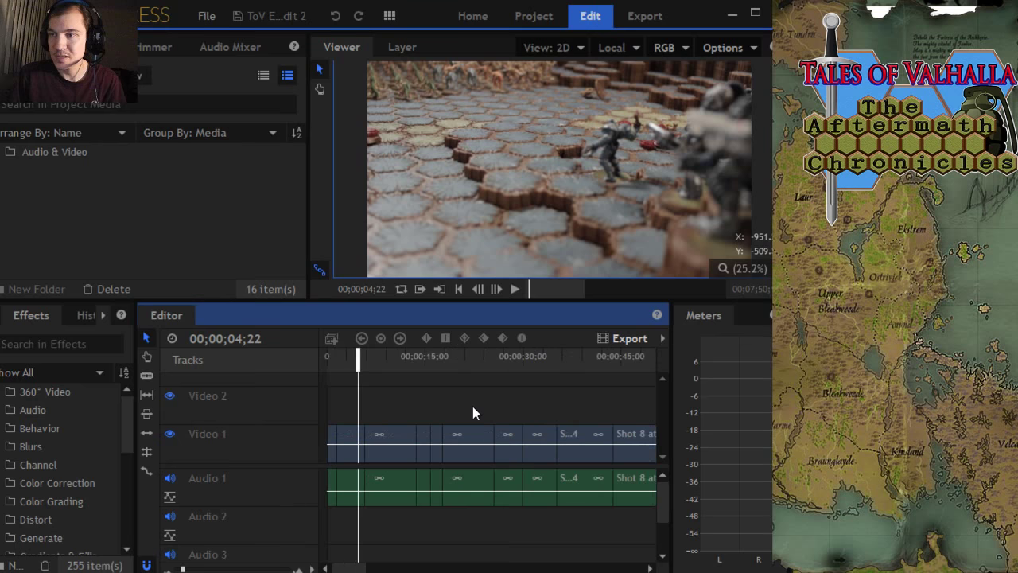
{"action": "left_click", "coordinate": [398, 364]}
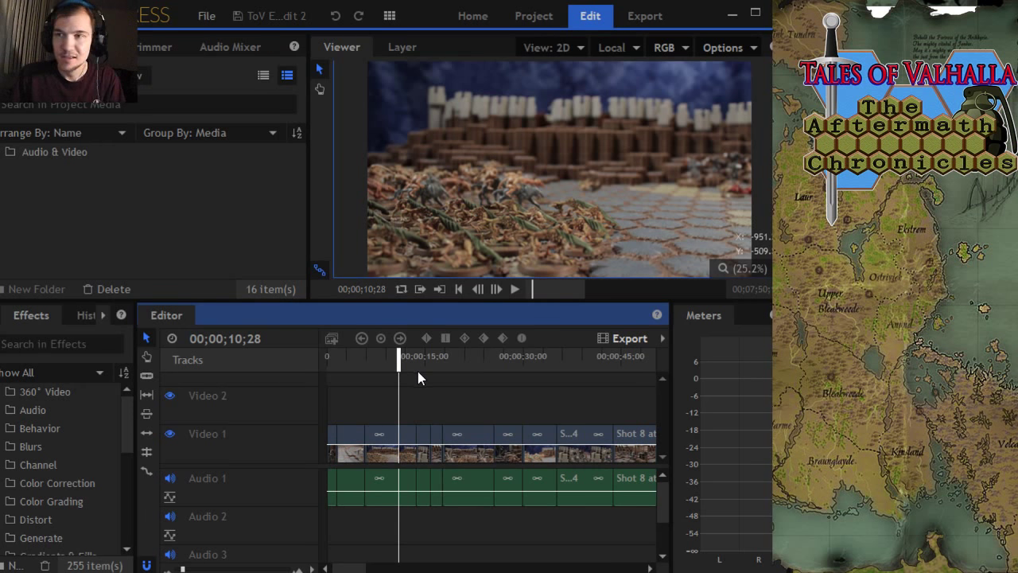
{"action": "left_click_drag", "start_coordinate": [400, 362], "coordinate": [410, 361]}
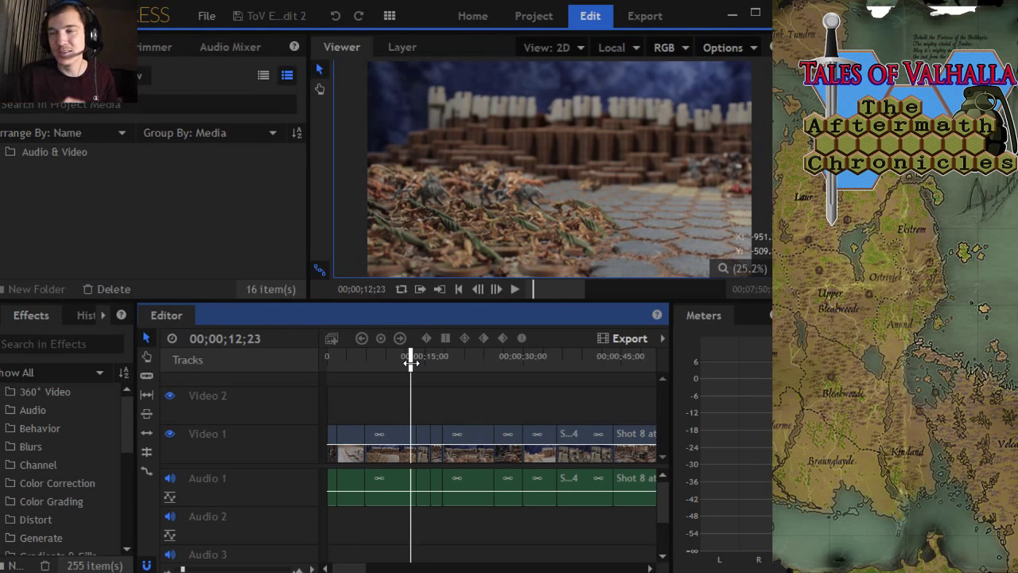
{"action": "left_click_drag", "start_coordinate": [410, 362], "coordinate": [389, 362]}
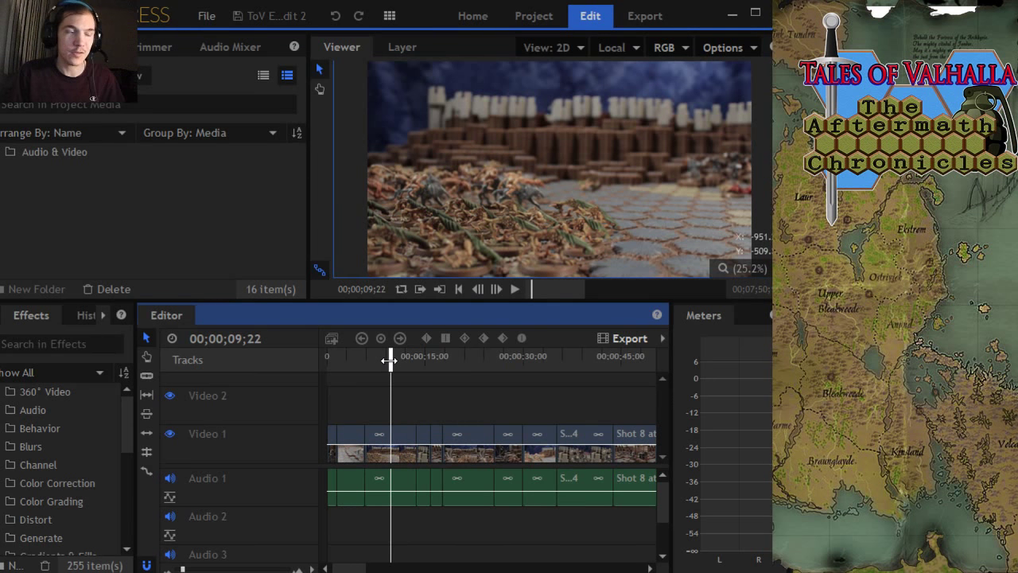
{"action": "mouse_move", "coordinate": [389, 361]}
{"action": "left_mouse_down"}
{"action": "mouse_move", "coordinate": [424, 362]}
{"action": "mouse_move", "coordinate": [398, 362]}
{"action": "left_mouse_up"}
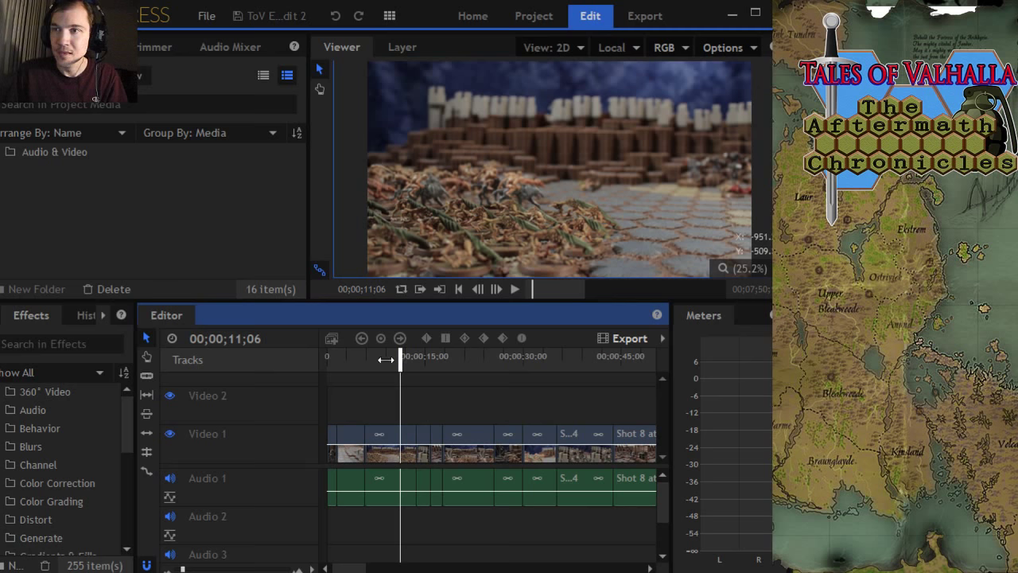
{"action": "left_click_drag", "start_coordinate": [401, 358], "coordinate": [422, 360]}
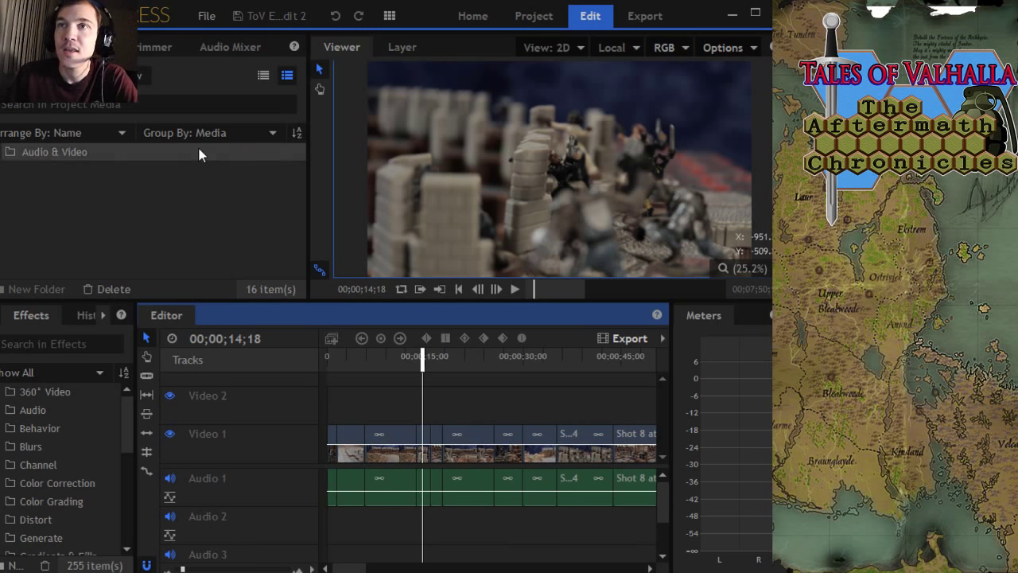
{"action": "left_click_drag", "start_coordinate": [422, 365], "coordinate": [397, 364]}
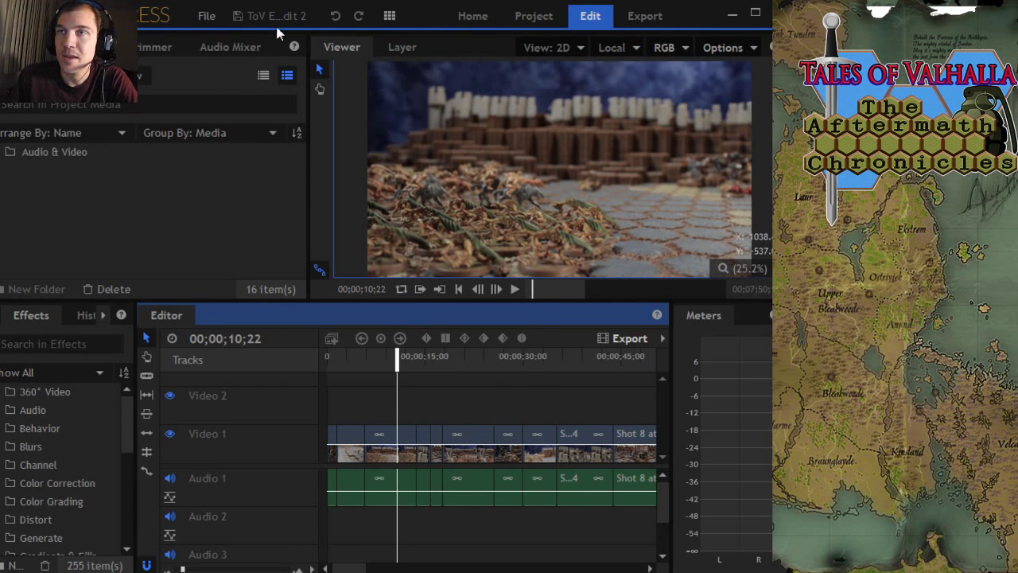
Step: Open the recent project ToV S2 Clip Edits.hfp
{"action": "left_click", "coordinate": [208, 22]}
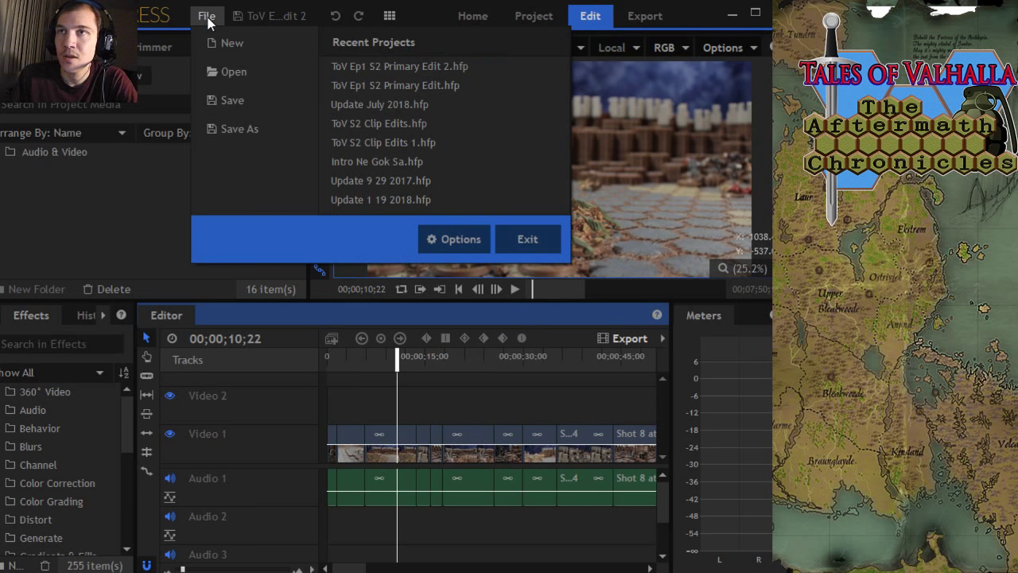
{"action": "left_click", "coordinate": [381, 123]}
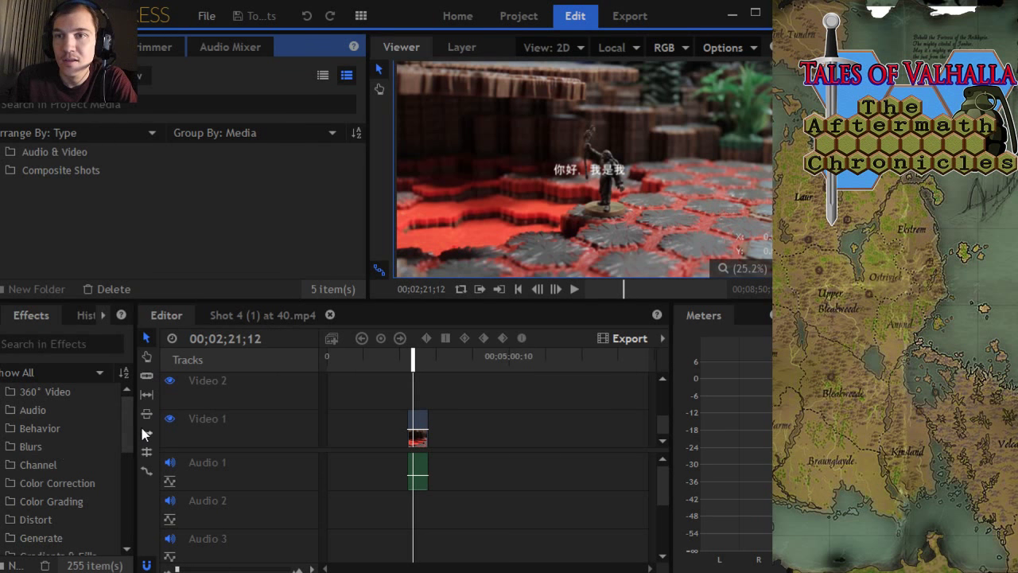
Step: Expand the Composite Shots and Audio & Video folders in the project media and look through their clips
{"action": "mouse_move", "coordinate": [128, 423]}
{"action": "left_mouse_down"}
{"action": "mouse_move", "coordinate": [129, 466]}
{"action": "mouse_move", "coordinate": [143, 425]}
{"action": "left_mouse_up"}
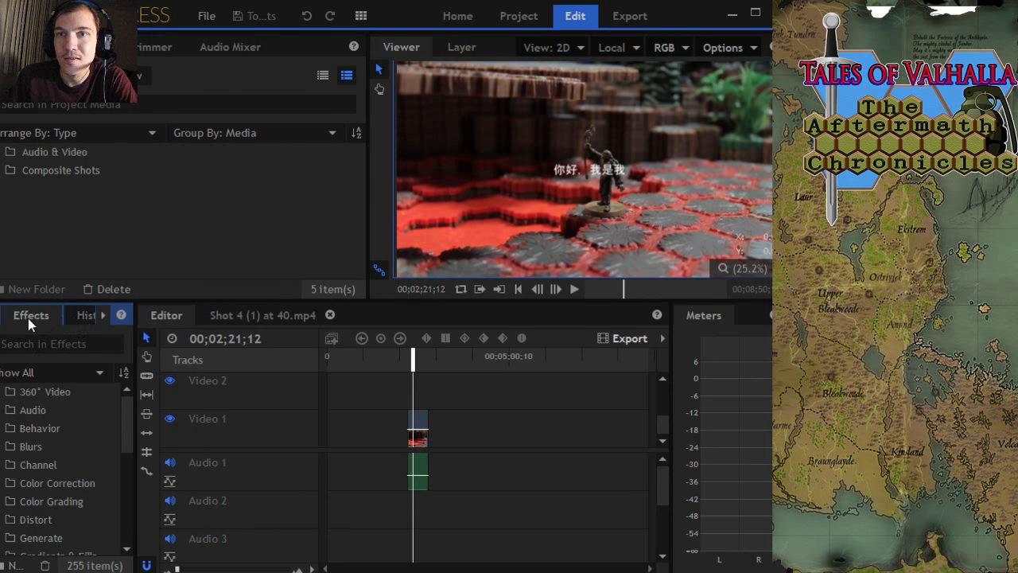
{"action": "left_click", "coordinate": [105, 316]}
{"action": "left_click", "coordinate": [105, 316]}
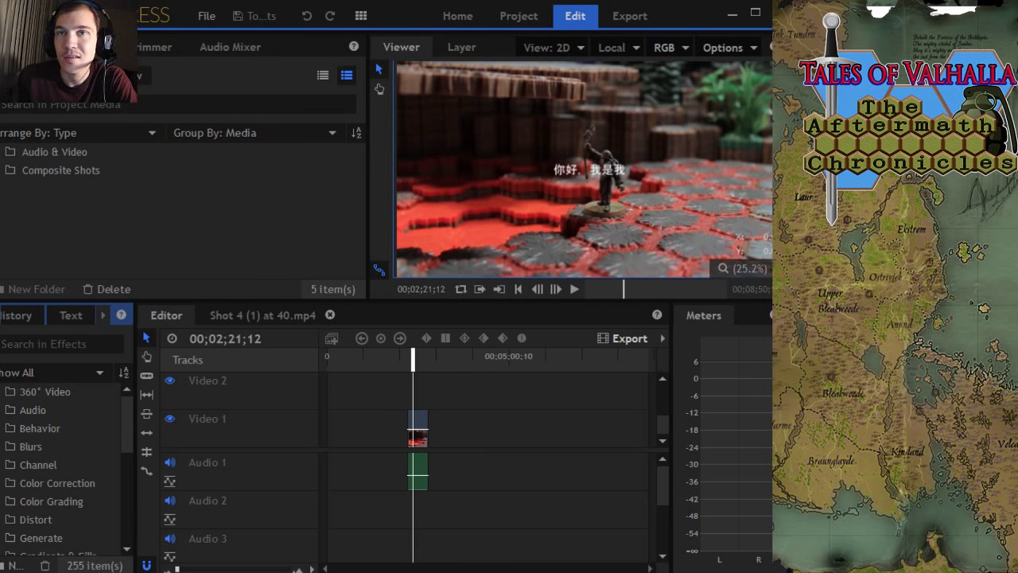
{"action": "left_click", "coordinate": [9, 171]}
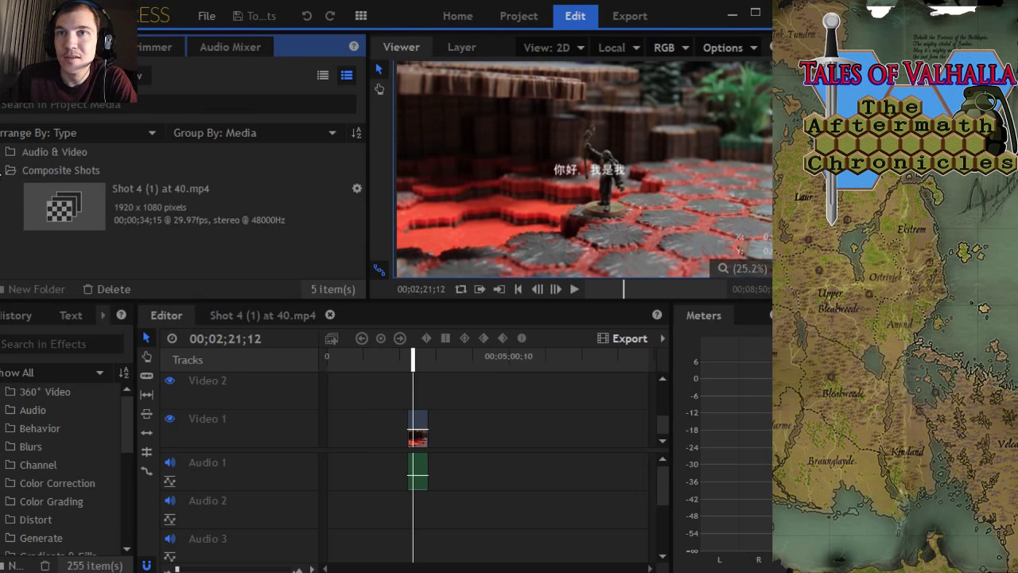
{"action": "left_click", "coordinate": [3, 153]}
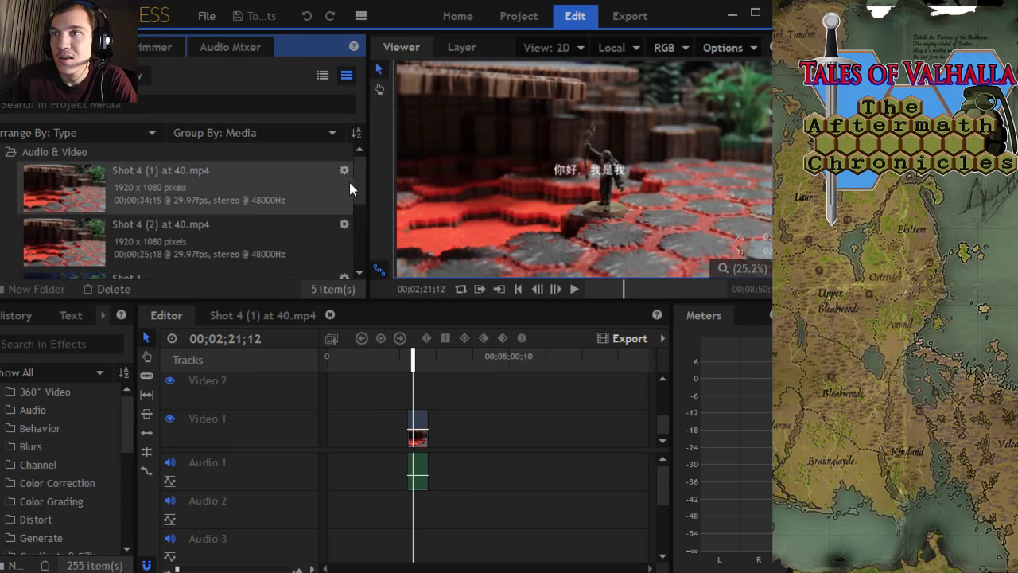
{"action": "left_click_drag", "start_coordinate": [358, 181], "coordinate": [336, 248]}
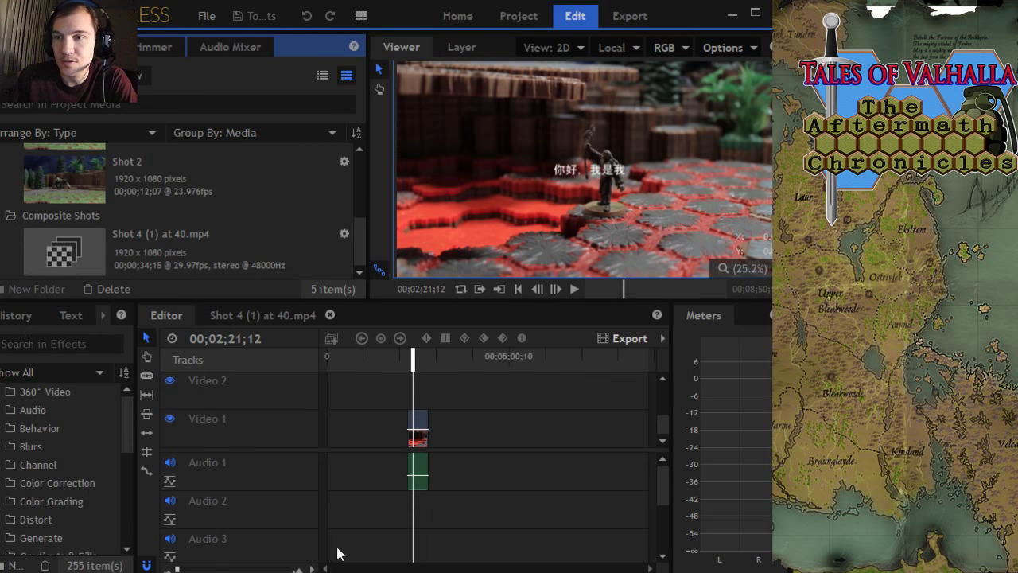
Step: Switch to File Explorer and open the TalesOfValhallaShowS2-3 folder on the DATA (D:) drive
{"action": "mouse_move", "coordinate": [312, 572]}
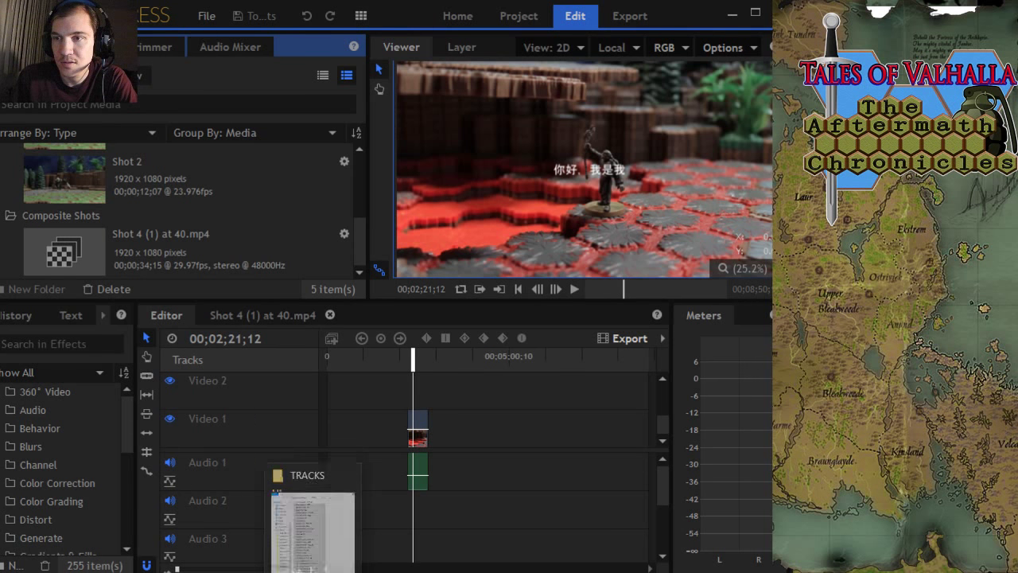
{"action": "right_click", "coordinate": [312, 572]}
{"action": "left_click", "coordinate": [284, 509]}
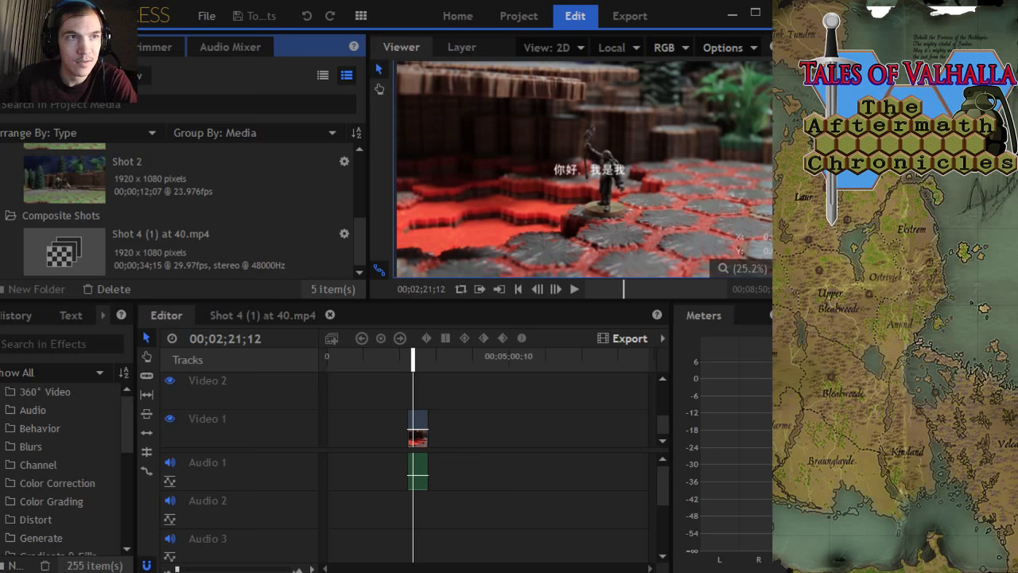
{"action": "left_click_drag", "start_coordinate": [326, 175], "coordinate": [405, 94]}
{"action": "double_click", "coordinate": [291, 307]}
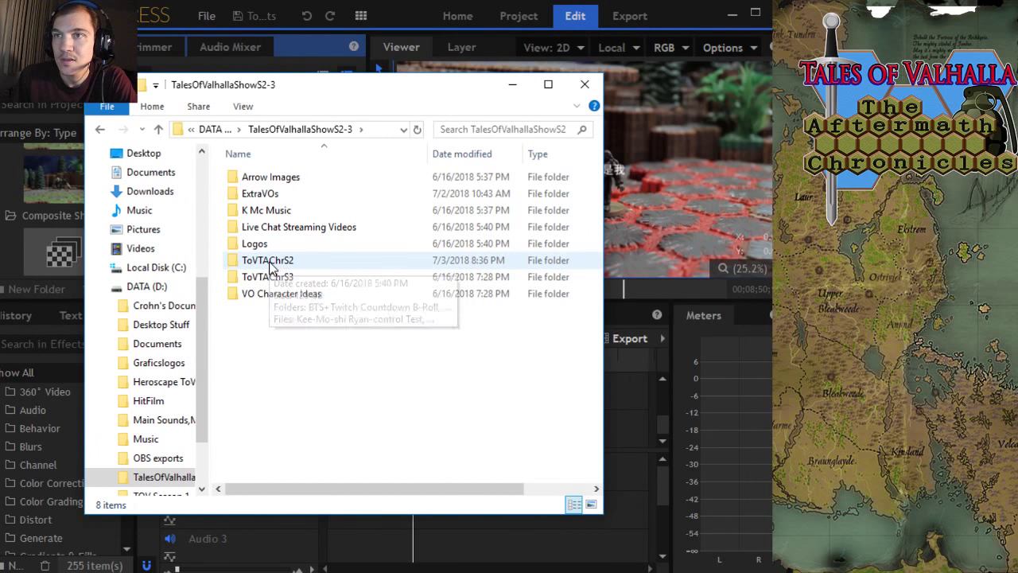
Step: Open the Scene 3 folder of ToV Season 2 Episode 9 inside ToVTAChrS2, Production, Stop Motion Photos
{"action": "double_click", "coordinate": [271, 263]}
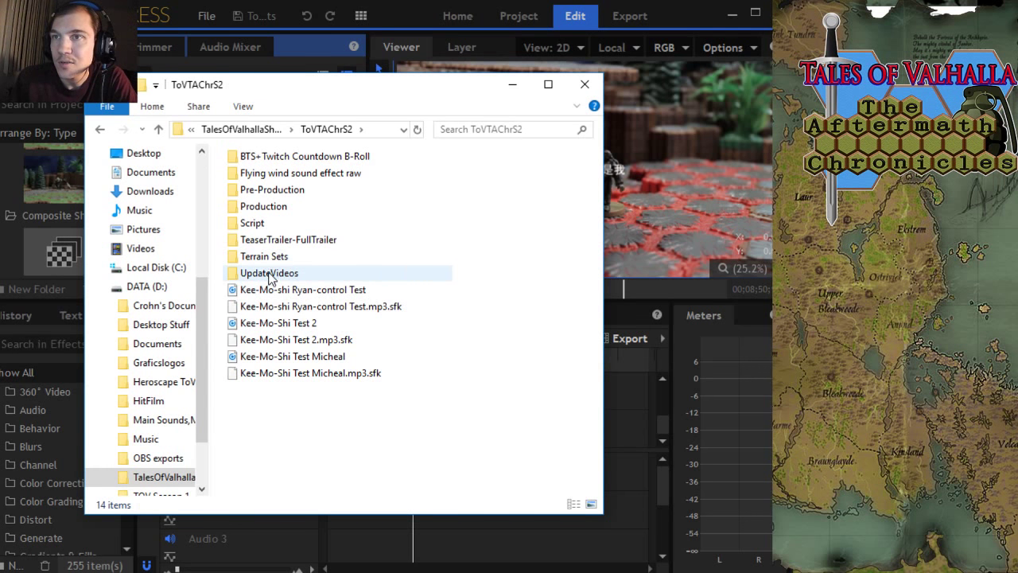
{"action": "double_click", "coordinate": [259, 207]}
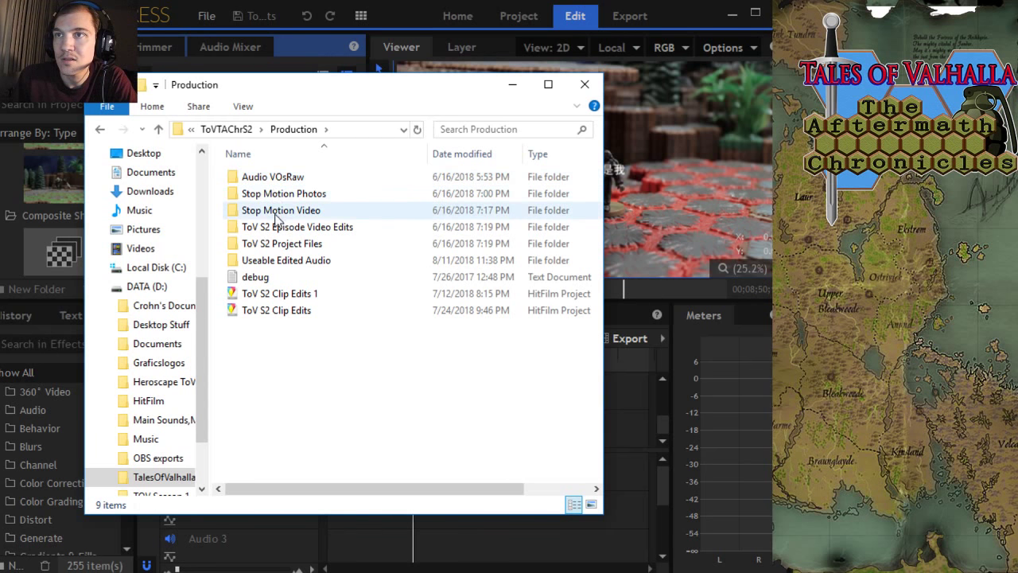
{"action": "double_click", "coordinate": [277, 198]}
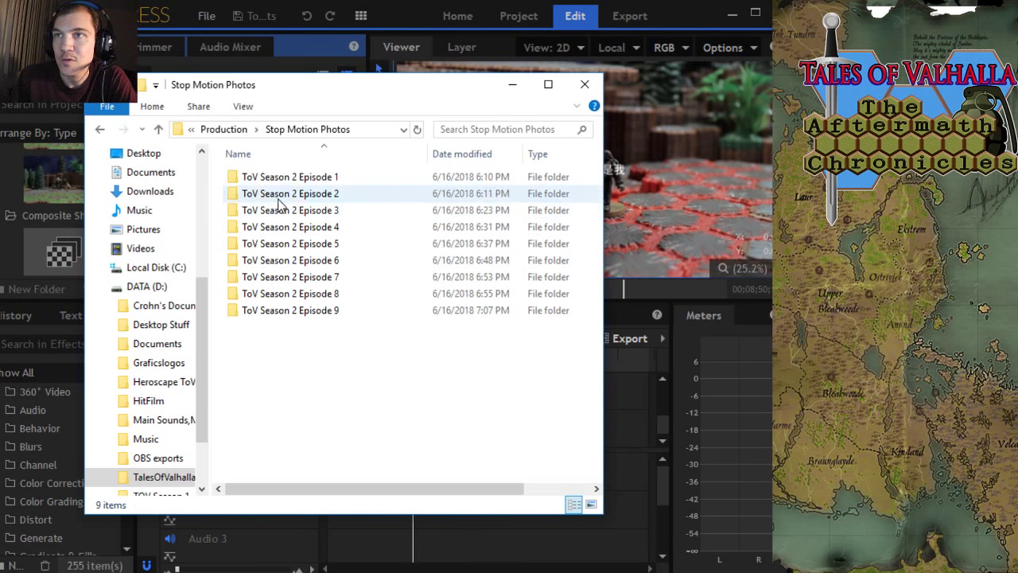
{"action": "double_click", "coordinate": [280, 311]}
{"action": "double_click", "coordinate": [454, 214]}
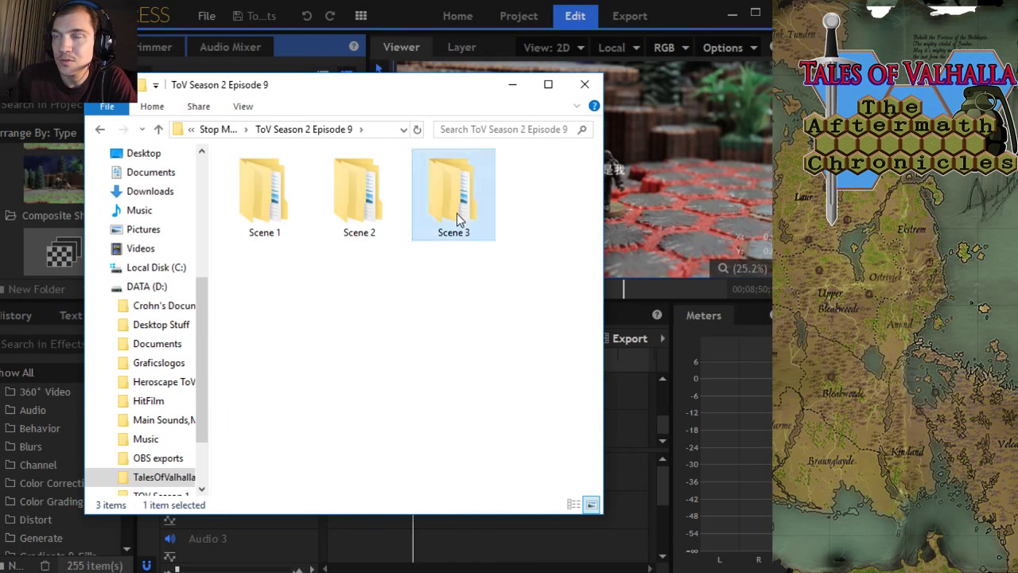
Step: Move the Scene 3 folder window out of the way so the HitFilm editor is uncovered
{"action": "mouse_move", "coordinate": [260, 300]}
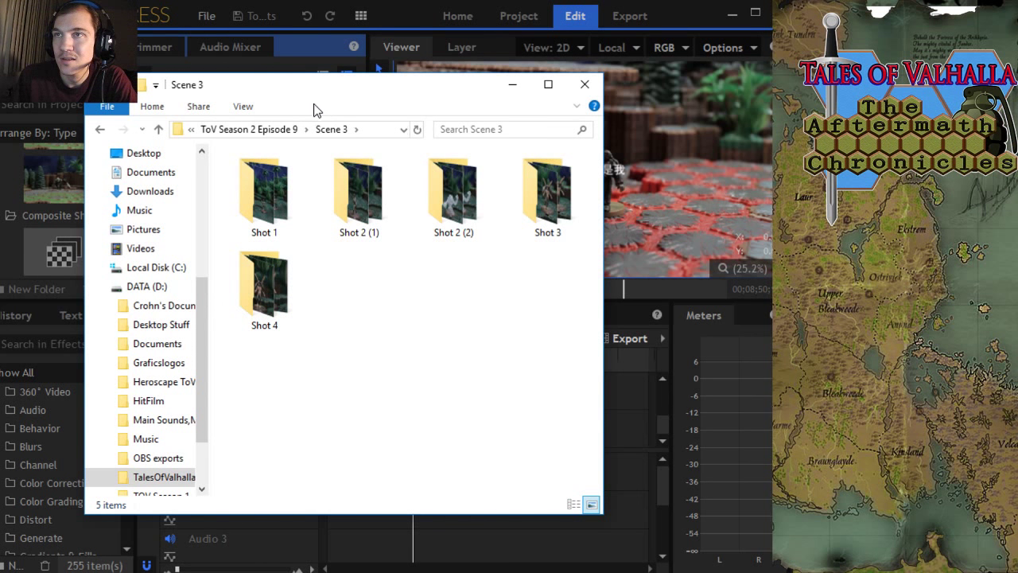
{"action": "left_click_drag", "start_coordinate": [288, 87], "coordinate": [449, 114]}
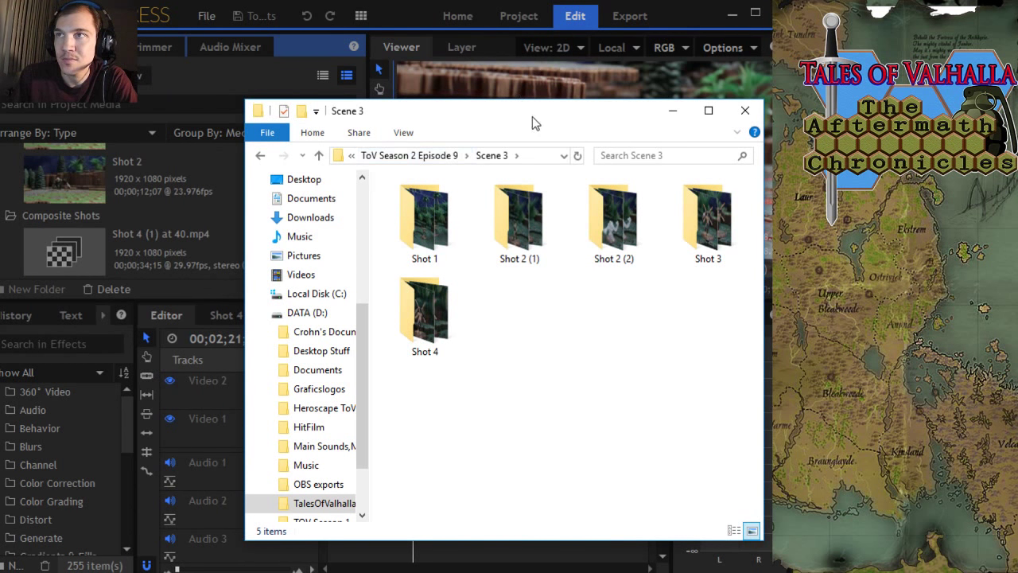
{"action": "left_click_drag", "start_coordinate": [532, 117], "coordinate": [0, 119]}
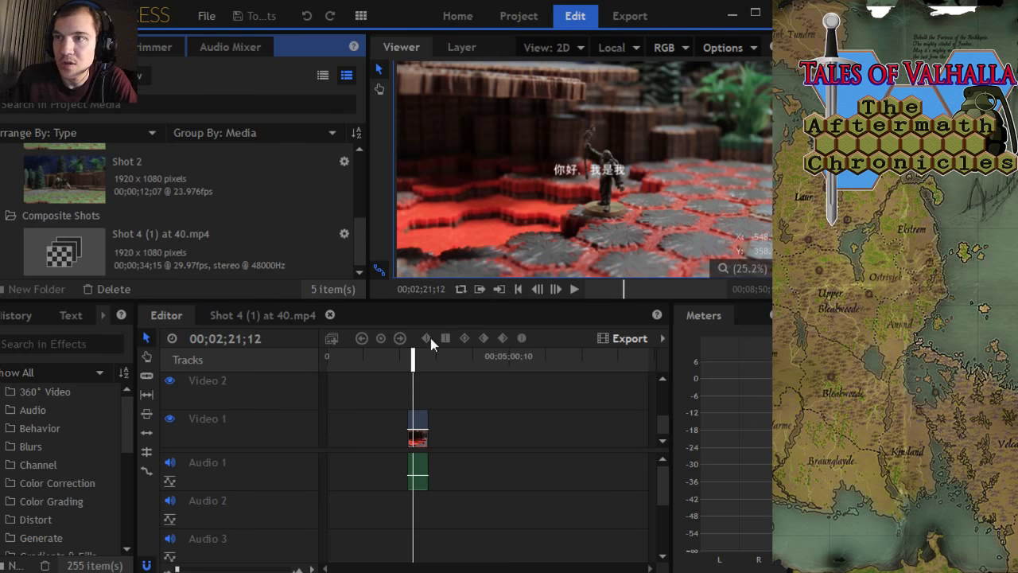
Step: Move the playhead back near the timeline's start and begin an image sequence import into the project media
{"action": "left_click_drag", "start_coordinate": [413, 358], "coordinate": [333, 358]}
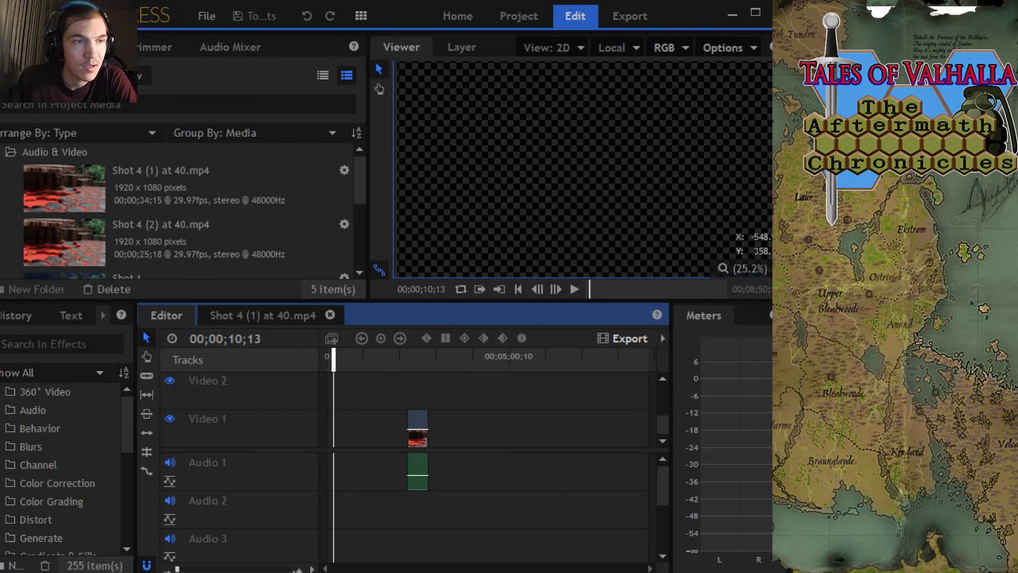
{"action": "right_click", "coordinate": [6, 241]}
{"action": "mouse_move", "coordinate": [35, 269]}
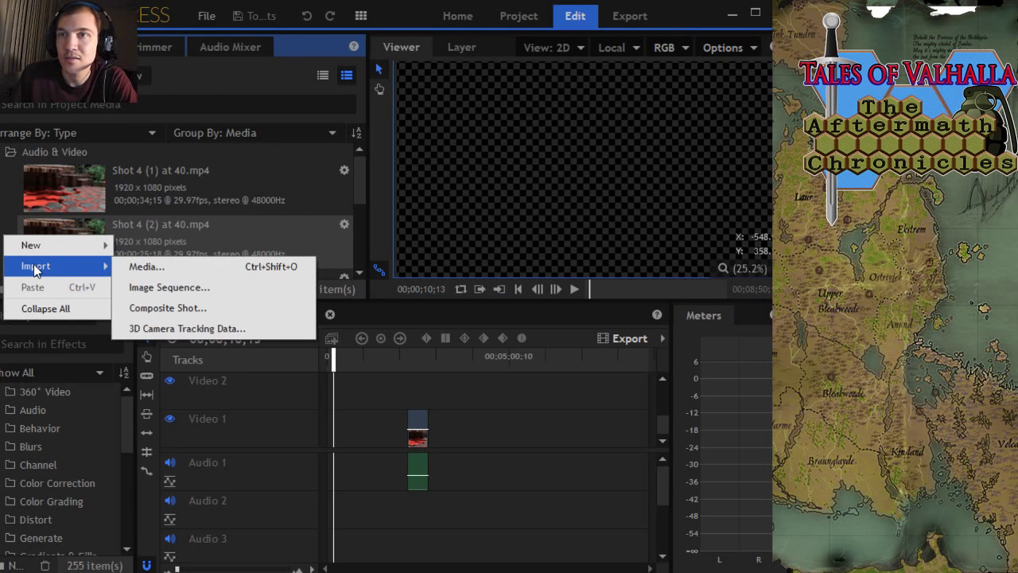
{"action": "left_click", "coordinate": [175, 290]}
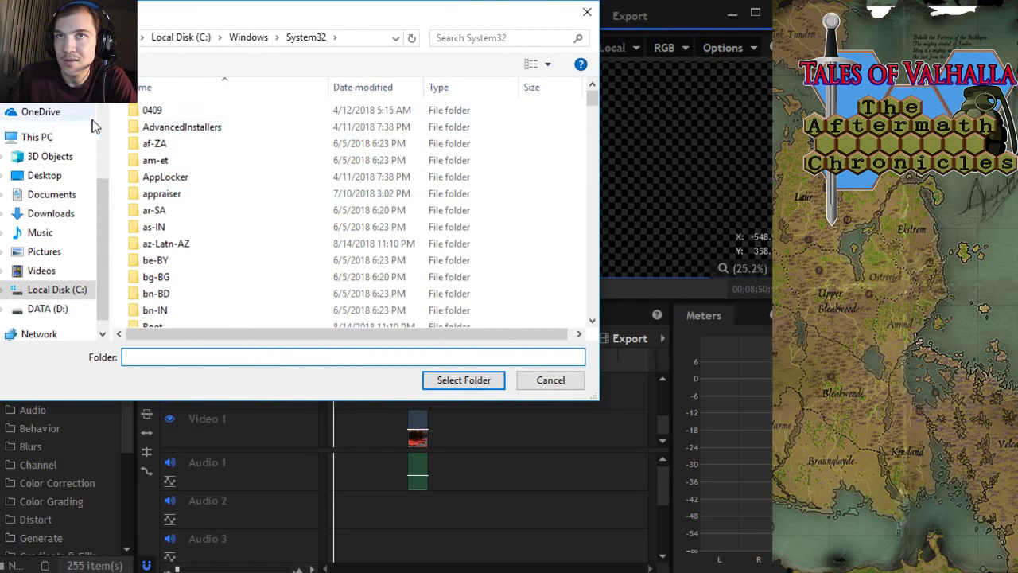
Step: Browse on DATA (D:) to TalesOfValhallaShowS2-3, ToVTAChrS2, Production, Stop Motion Photos, ToV Season 2 Episode 9, Scene 3
{"action": "left_click", "coordinate": [33, 312]}
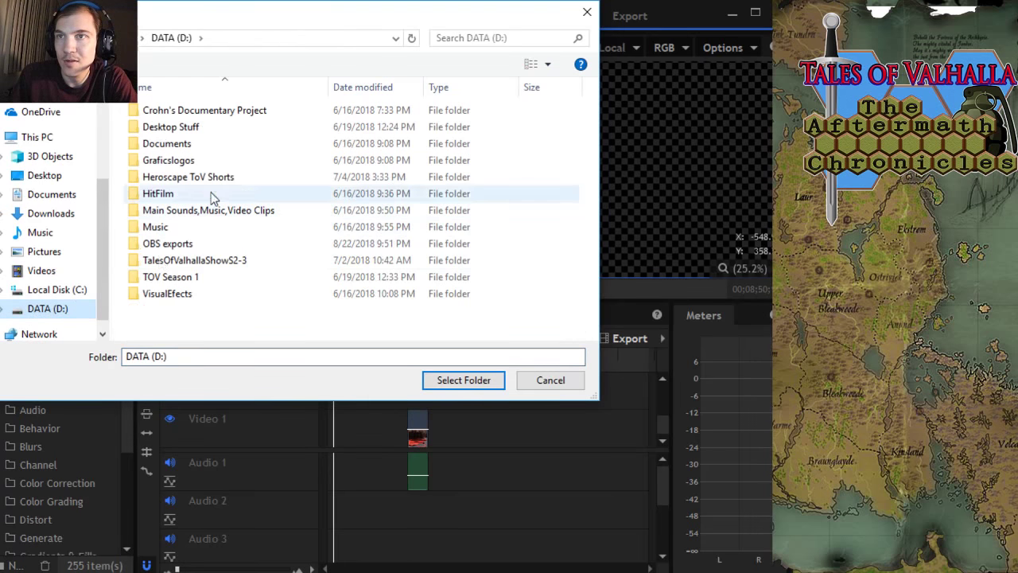
{"action": "double_click", "coordinate": [206, 268]}
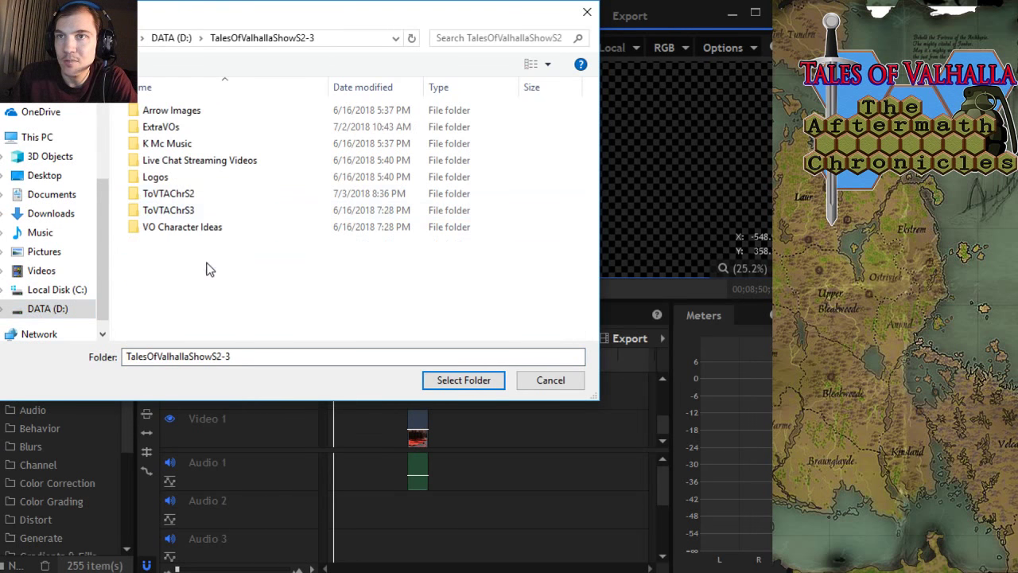
{"action": "double_click", "coordinate": [176, 195]}
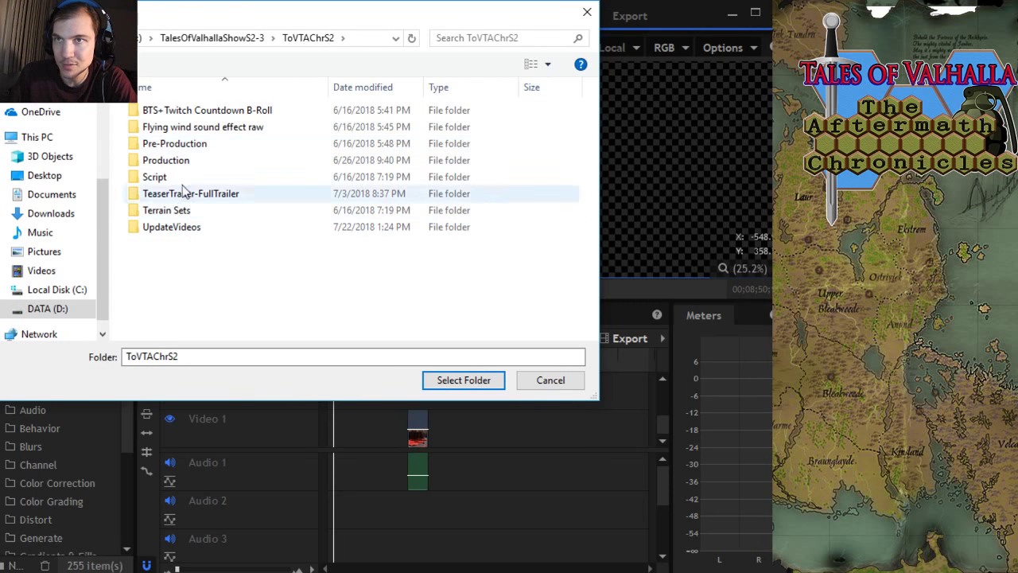
{"action": "double_click", "coordinate": [181, 160]}
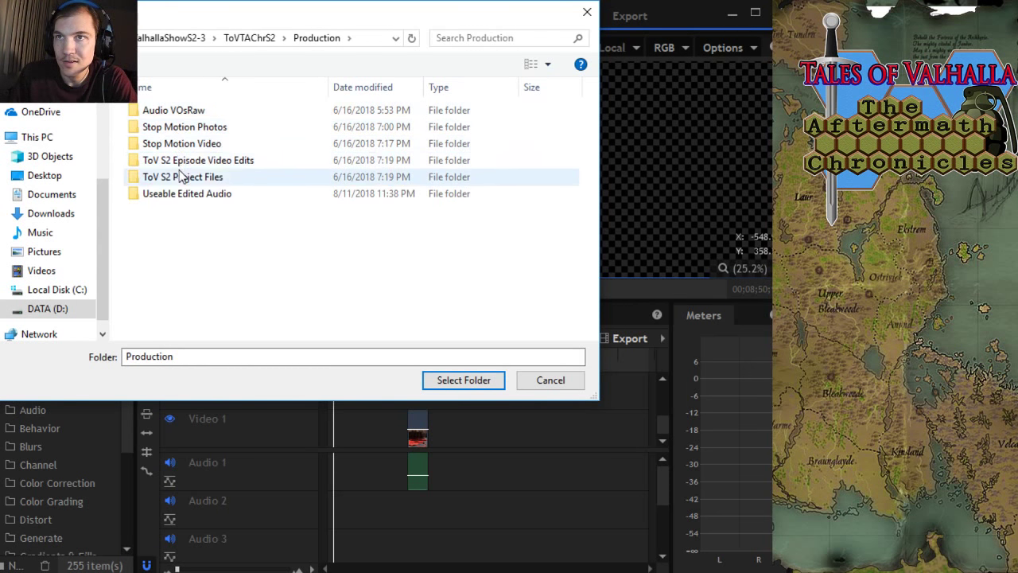
{"action": "double_click", "coordinate": [172, 128]}
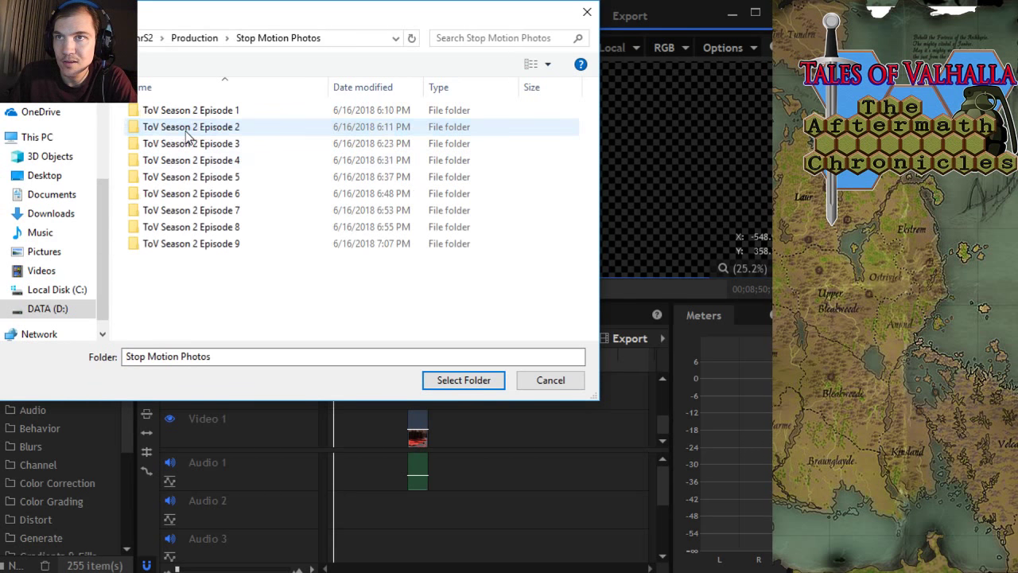
{"action": "double_click", "coordinate": [201, 247]}
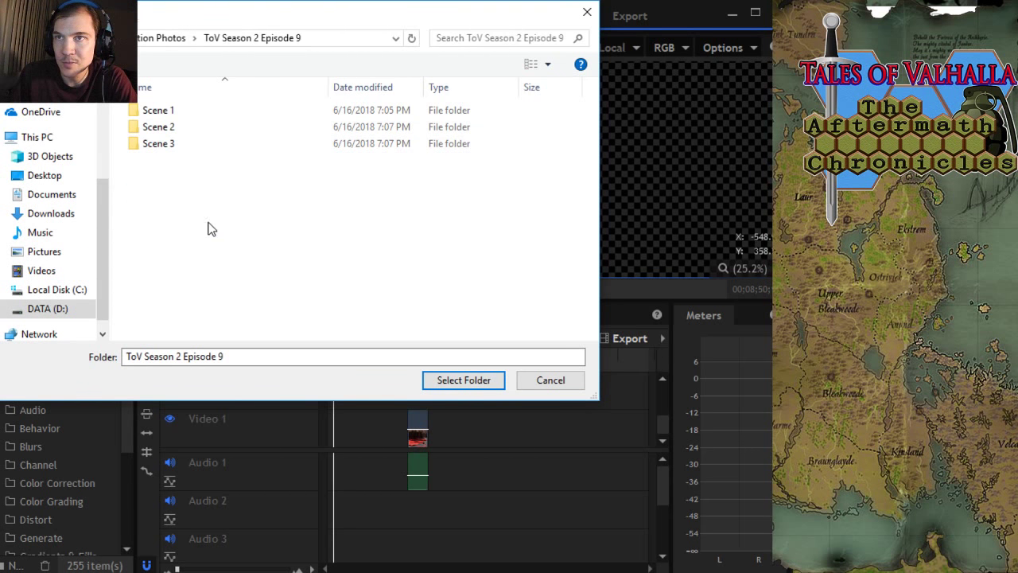
{"action": "double_click", "coordinate": [156, 146]}
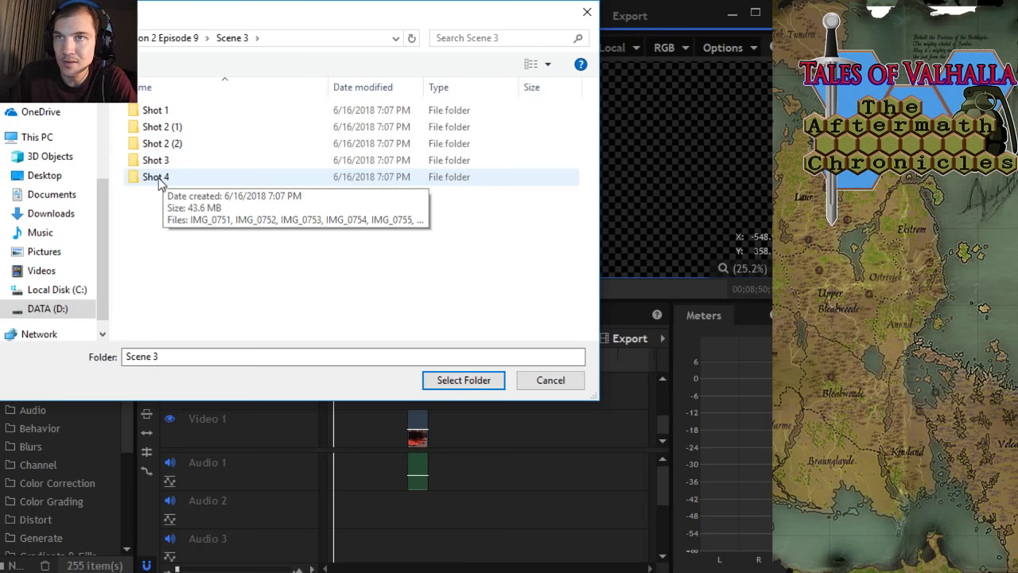
Step: Choose the Shot 4 folder inside Scene 3 and import its photos as an image sequence
{"action": "double_click", "coordinate": [156, 178]}
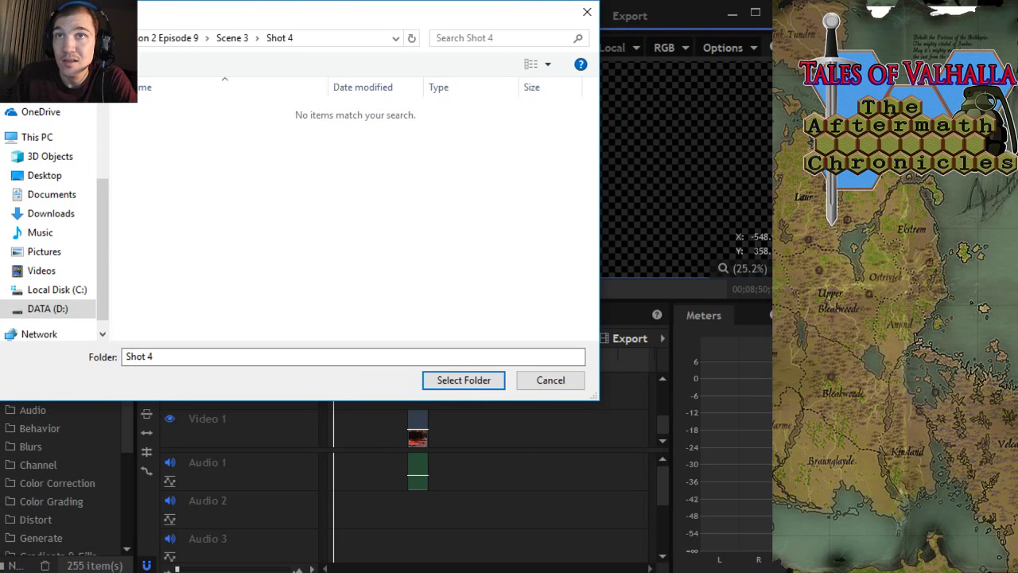
{"action": "left_click", "coordinate": [11, 38]}
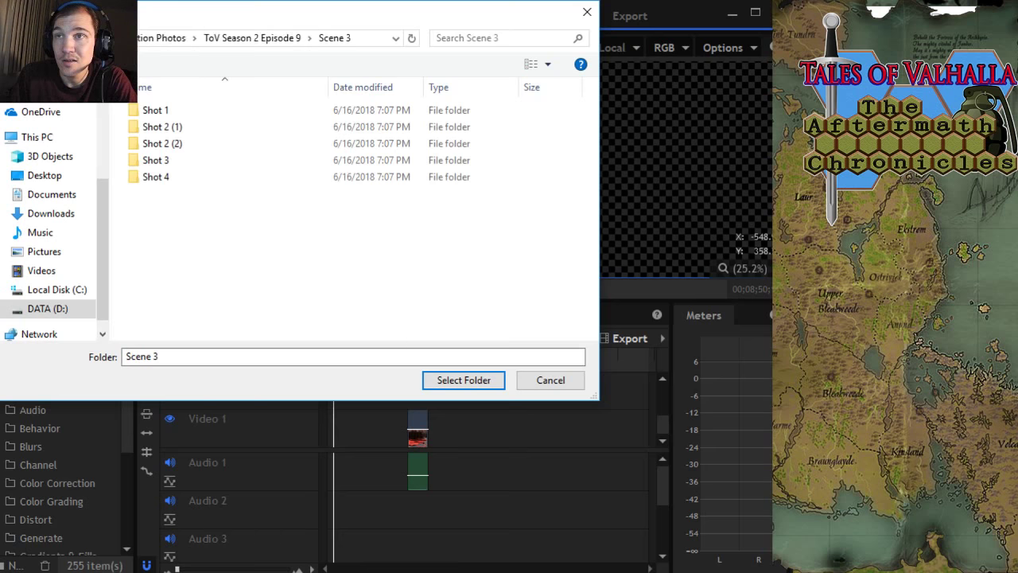
{"action": "left_click", "coordinate": [167, 182]}
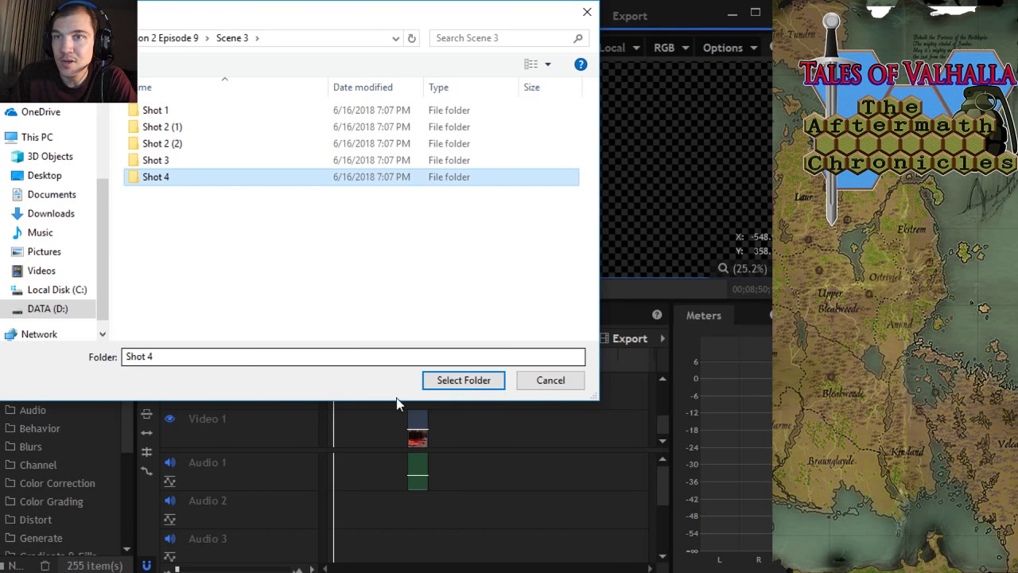
{"action": "left_click", "coordinate": [463, 380]}
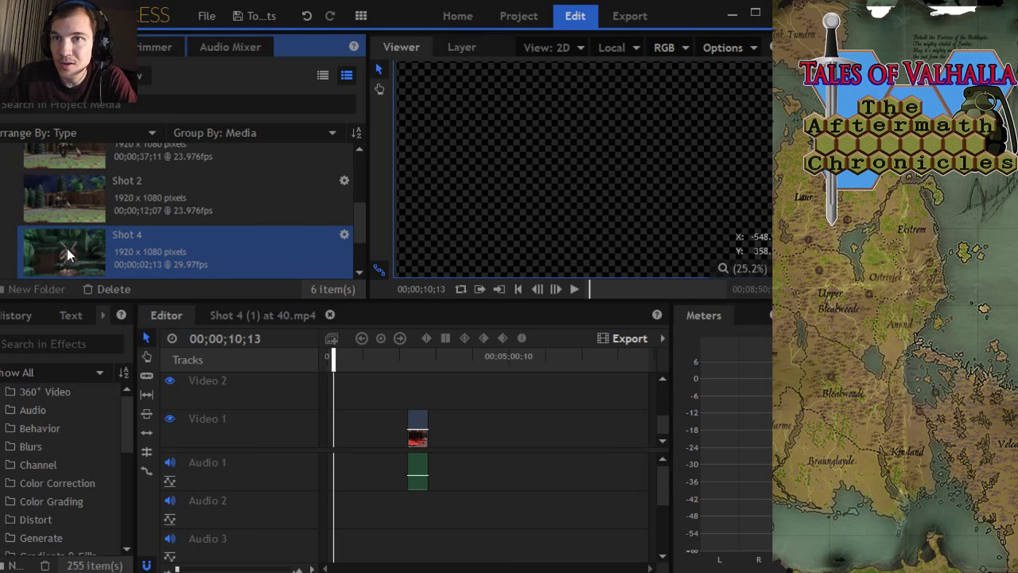
Step: Place the imported Shot 4 sequence on the Video 1 track after the existing clip and put the playhead on it
{"action": "left_click_drag", "start_coordinate": [66, 248], "coordinate": [449, 439]}
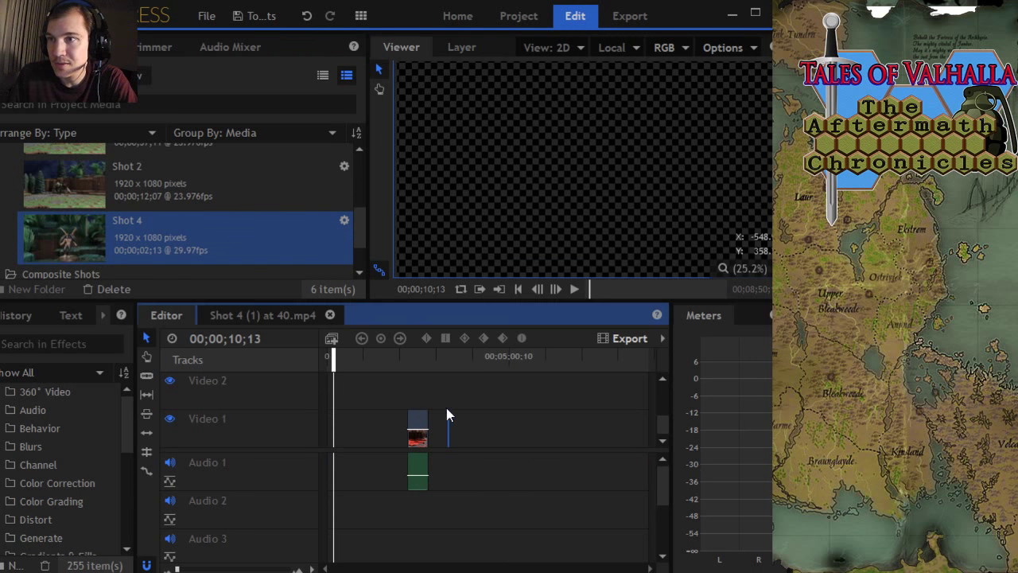
{"action": "left_click", "coordinate": [450, 357]}
{"action": "scroll", "coordinate": [427, 410], "scroll_direction": "up", "scroll_amount": 8}
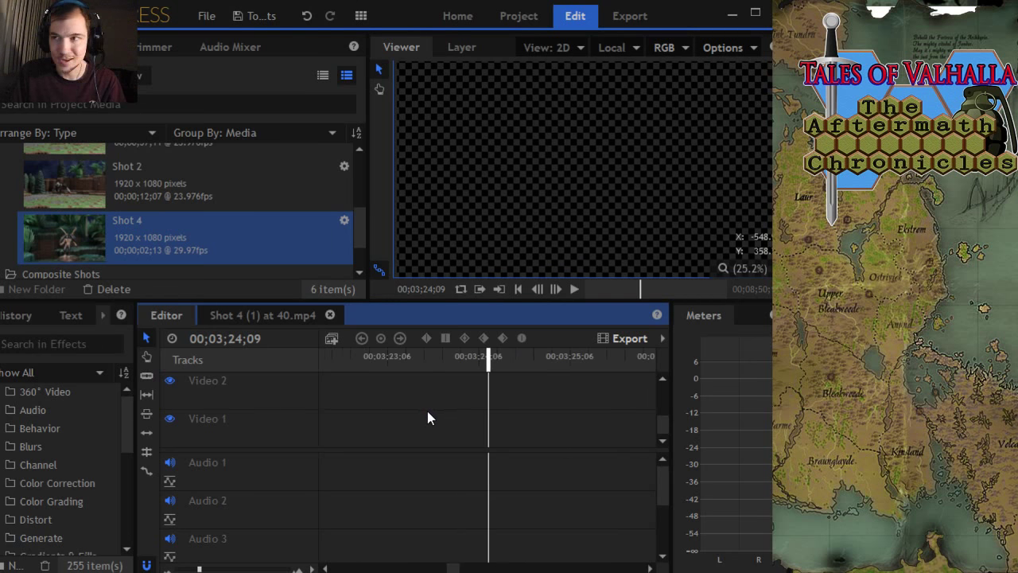
{"action": "left_click", "coordinate": [378, 358]}
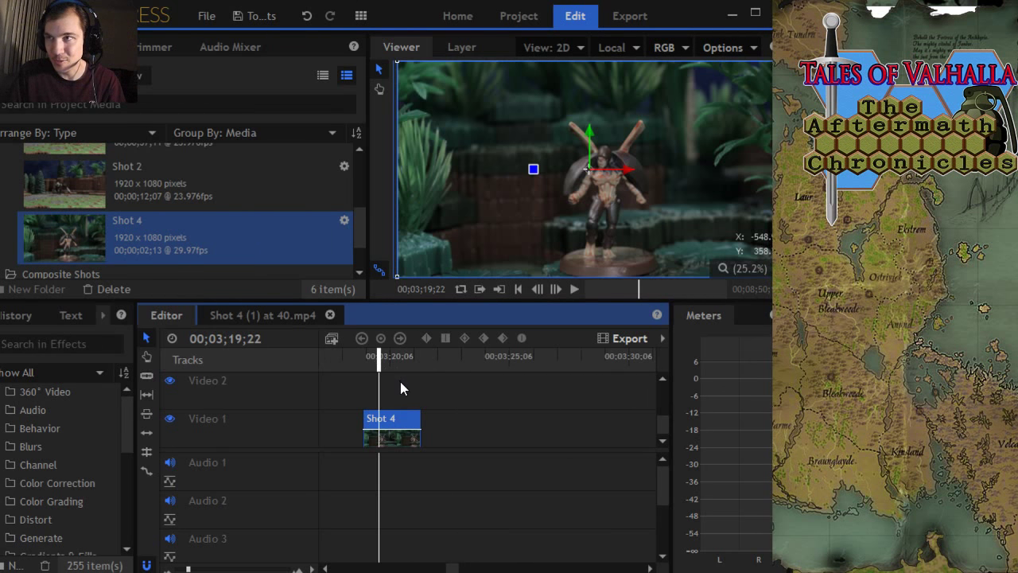
Step: Scrub through the Shot 4 clip and play it twice from its beginning to check the animation speed
{"action": "scroll", "coordinate": [400, 381], "scroll_direction": "up", "scroll_amount": 4}
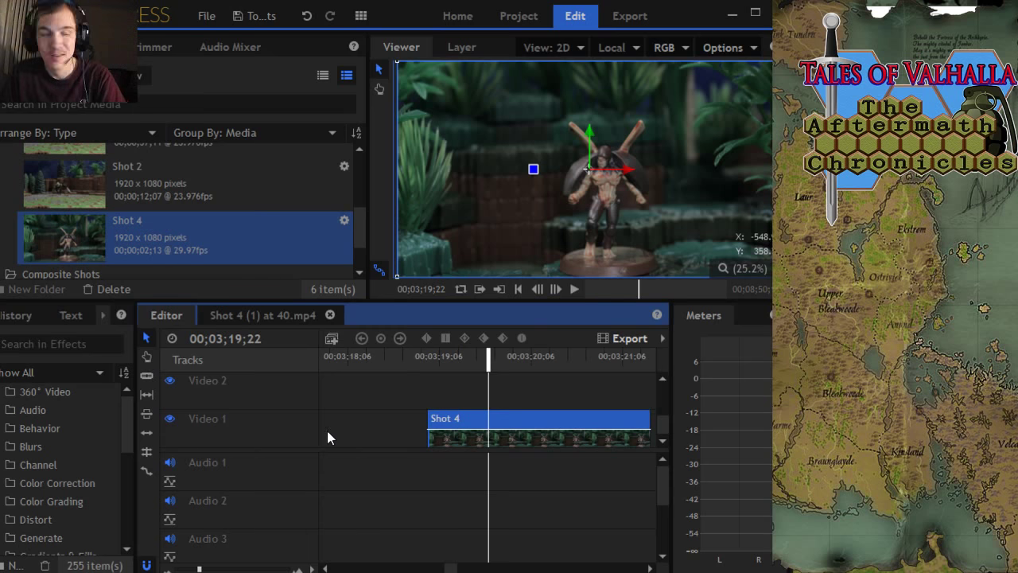
{"action": "scroll", "coordinate": [337, 430], "scroll_direction": "down", "scroll_amount": 2}
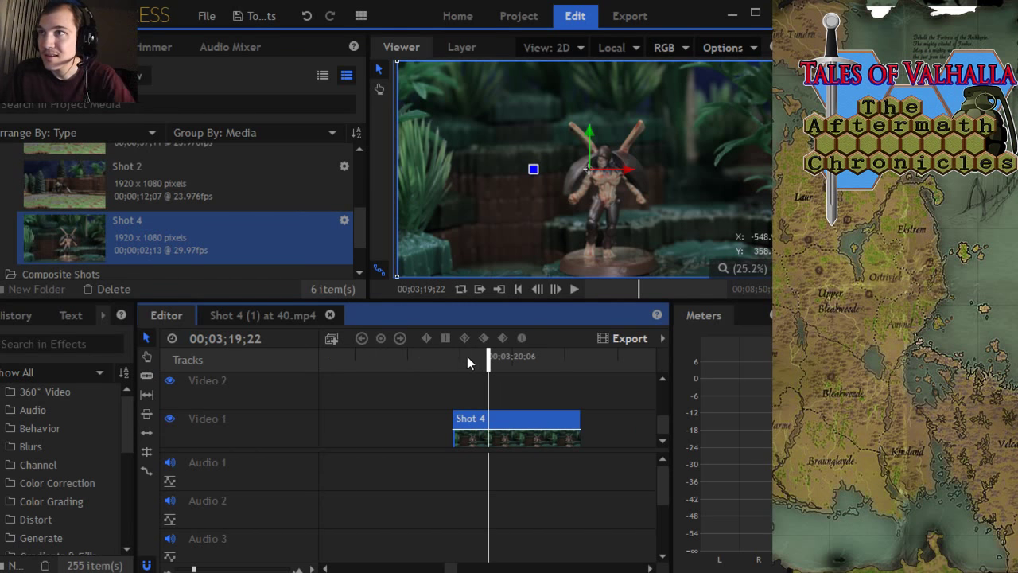
{"action": "mouse_move", "coordinate": [488, 358]}
{"action": "left_mouse_down"}
{"action": "mouse_move", "coordinate": [466, 365]}
{"action": "mouse_move", "coordinate": [476, 362]}
{"action": "left_mouse_up"}
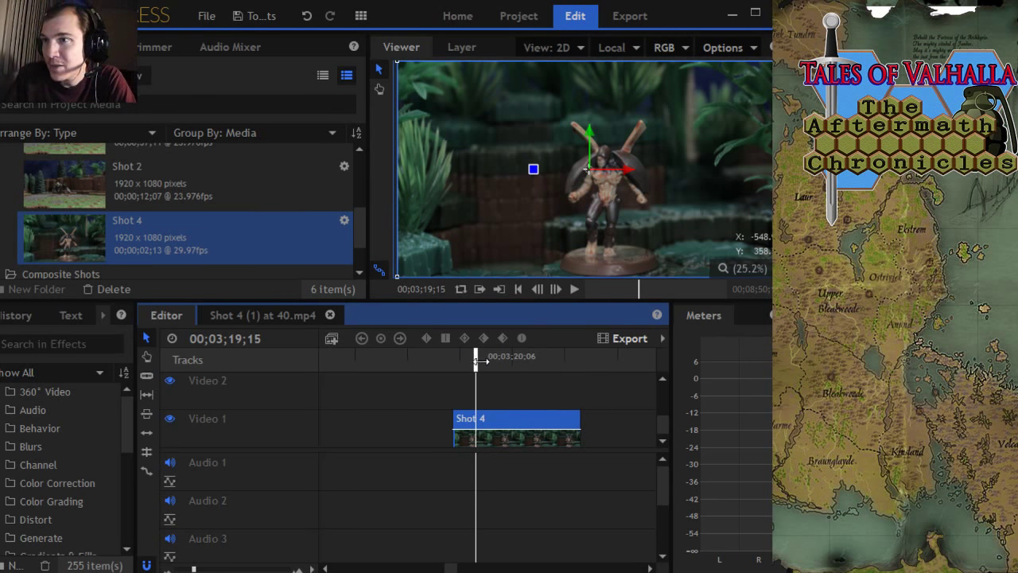
{"action": "left_click_drag", "start_coordinate": [481, 361], "coordinate": [469, 362]}
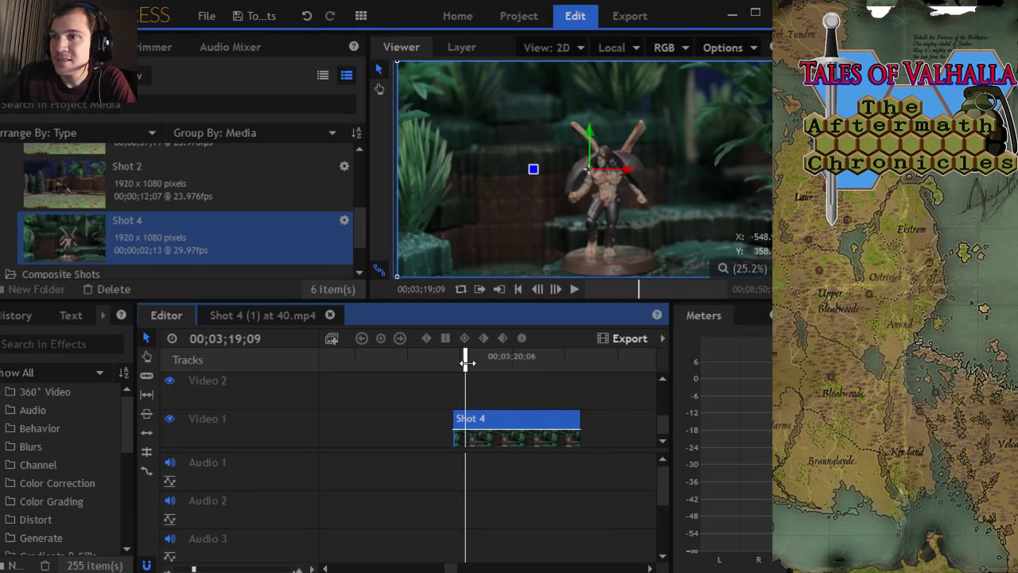
{"action": "mouse_move", "coordinate": [467, 362]}
{"action": "left_mouse_down"}
{"action": "mouse_move", "coordinate": [574, 365]}
{"action": "mouse_move", "coordinate": [447, 366]}
{"action": "mouse_move", "coordinate": [456, 366]}
{"action": "left_mouse_up"}
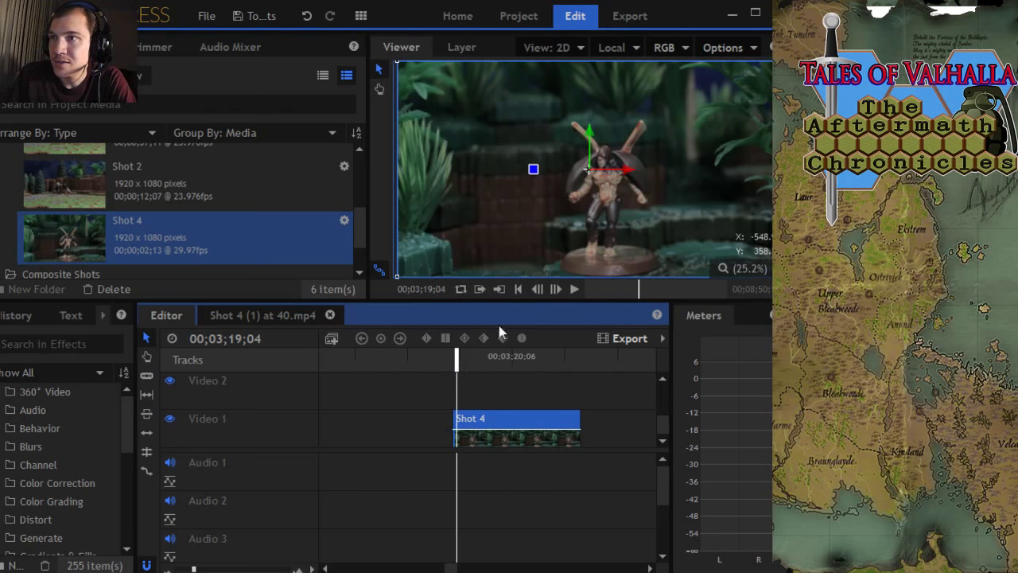
{"action": "left_click", "coordinate": [573, 289]}
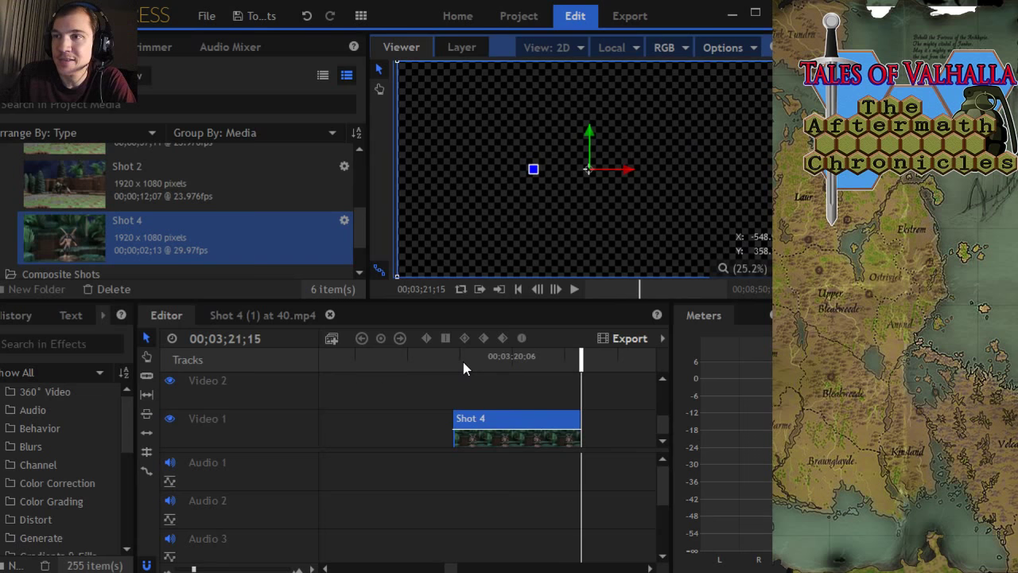
{"action": "left_click_drag", "start_coordinate": [463, 361], "coordinate": [455, 362]}
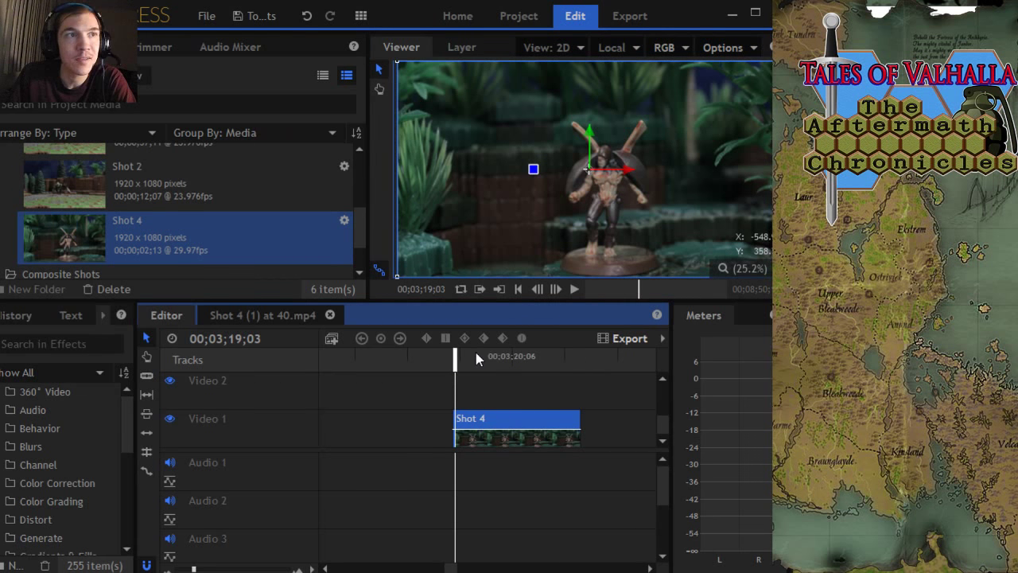
{"action": "left_click", "coordinate": [573, 290]}
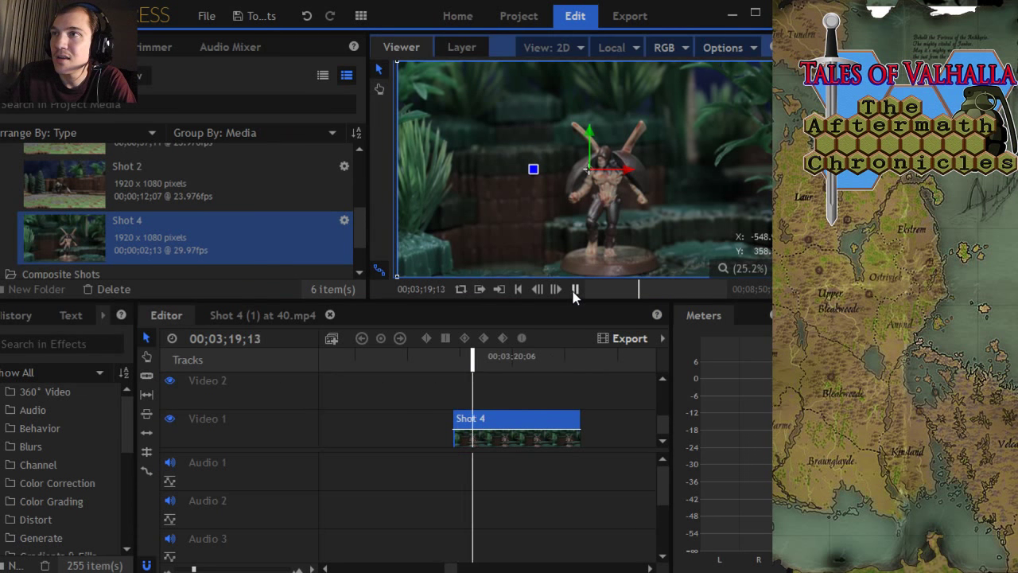
{"action": "key", "text": "space"}
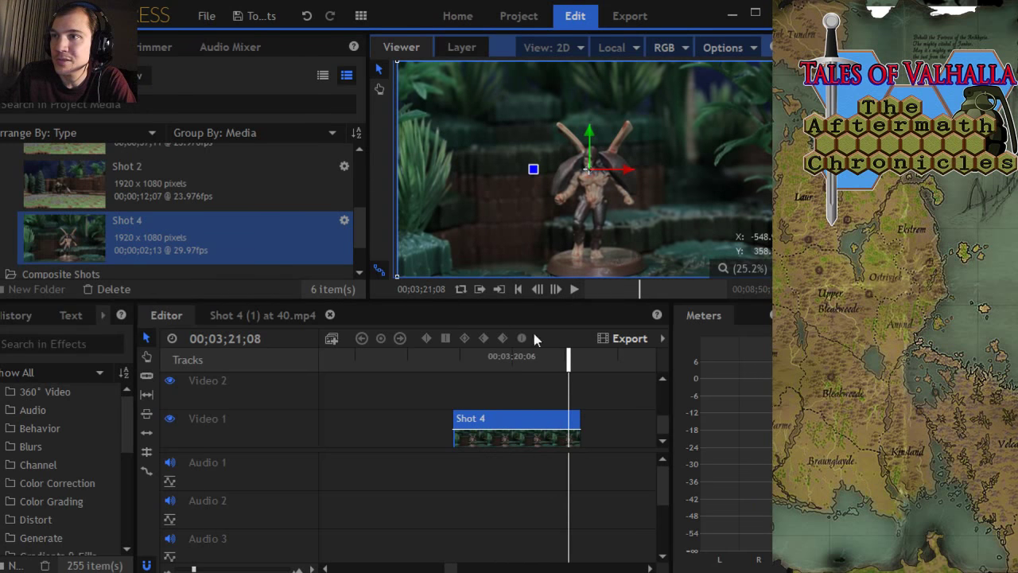
{"action": "left_click_drag", "start_coordinate": [564, 361], "coordinate": [460, 362]}
Step: Slow the Shot 4 clip on the Video 1 track to 35% speed using Speed/Duration
{"action": "scroll", "coordinate": [467, 436], "scroll_direction": "down", "scroll_amount": 2}
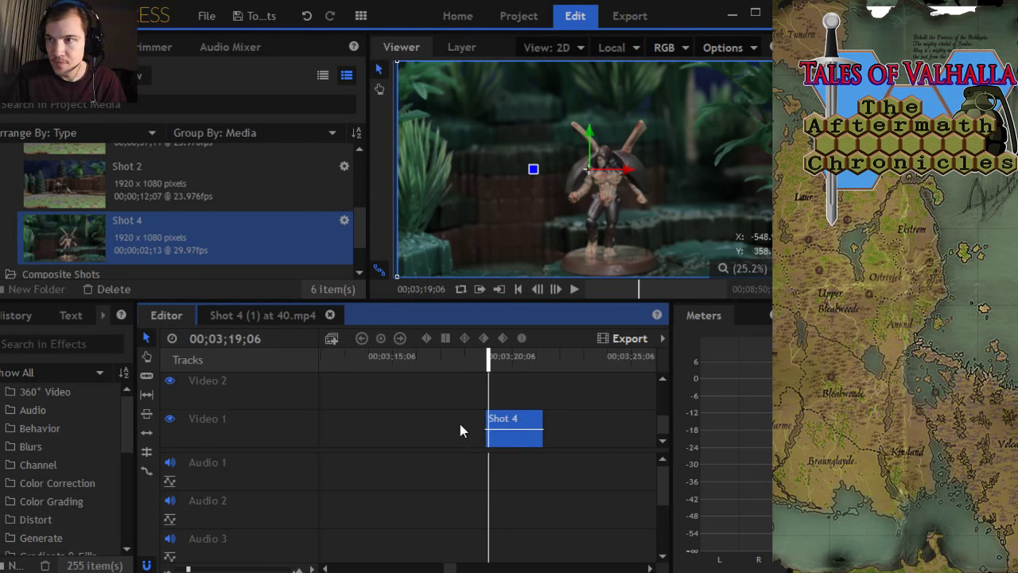
{"action": "right_click", "coordinate": [525, 419]}
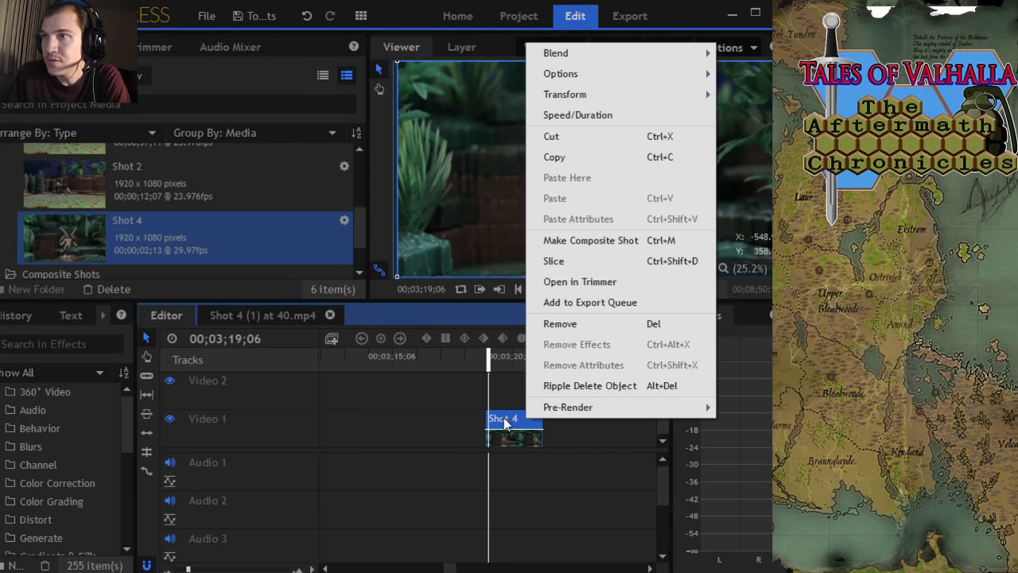
{"action": "left_click", "coordinate": [476, 432]}
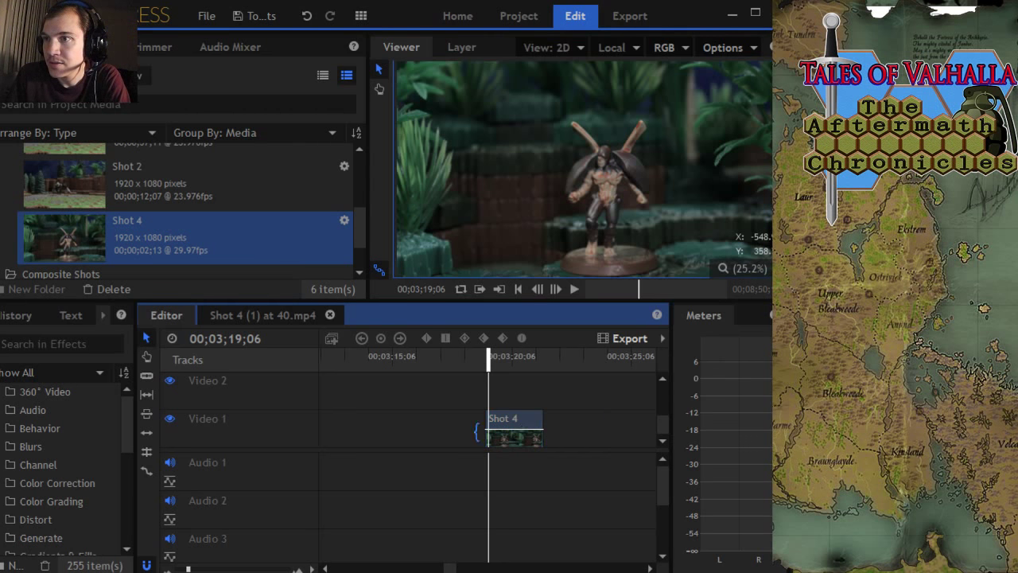
{"action": "right_click", "coordinate": [508, 421]}
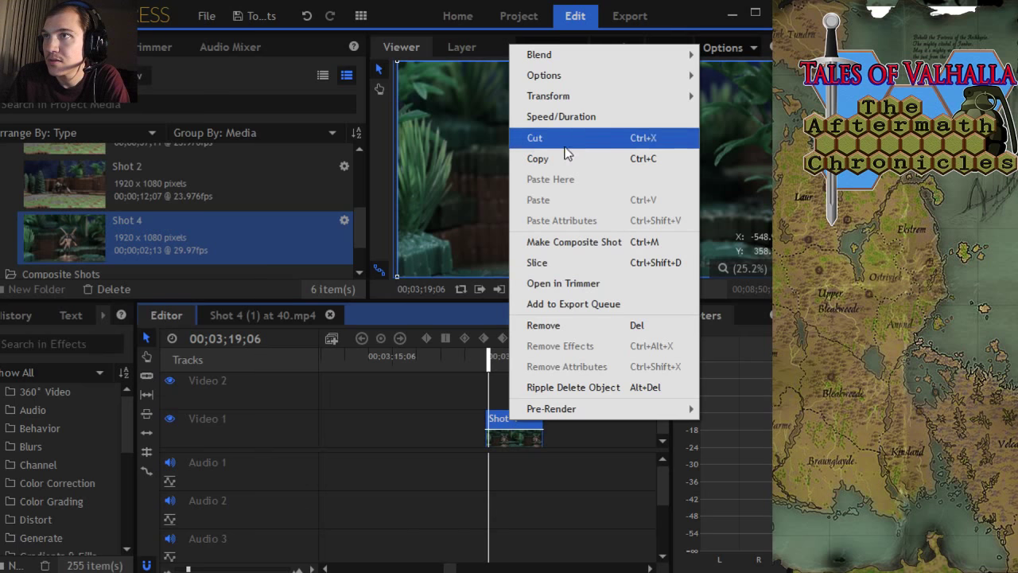
{"action": "left_click", "coordinate": [561, 119]}
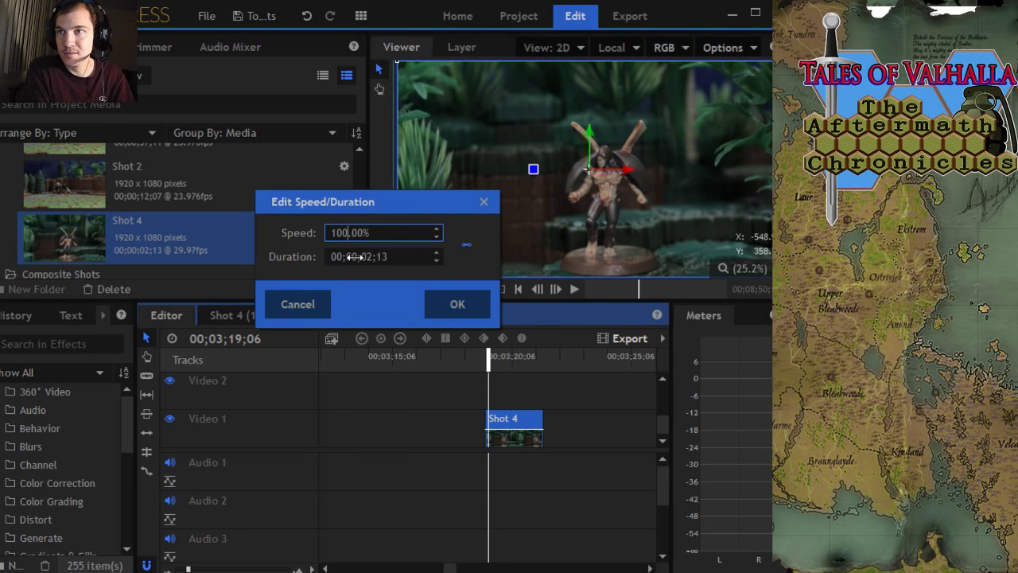
{"action": "key", "text": "BackSpace"}
{"action": "key", "text": "BackSpace"}
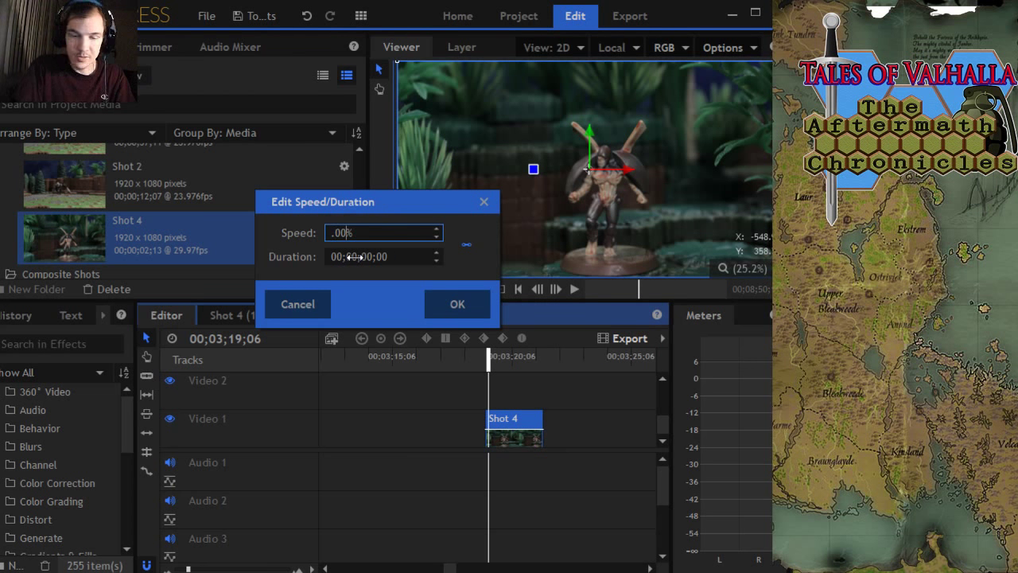
{"action": "key", "text": "BackSpace"}
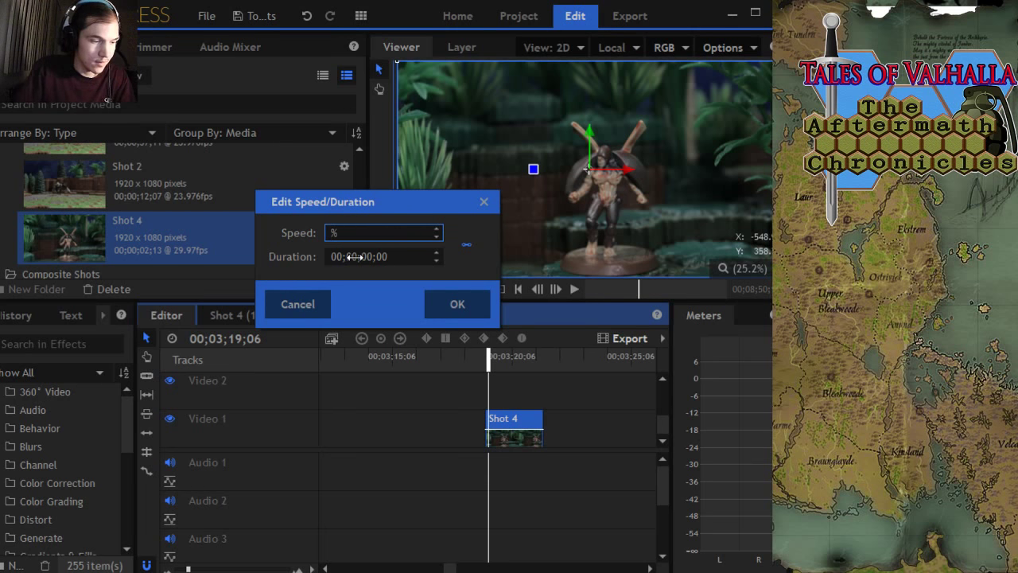
{"action": "type", "text": "35"}
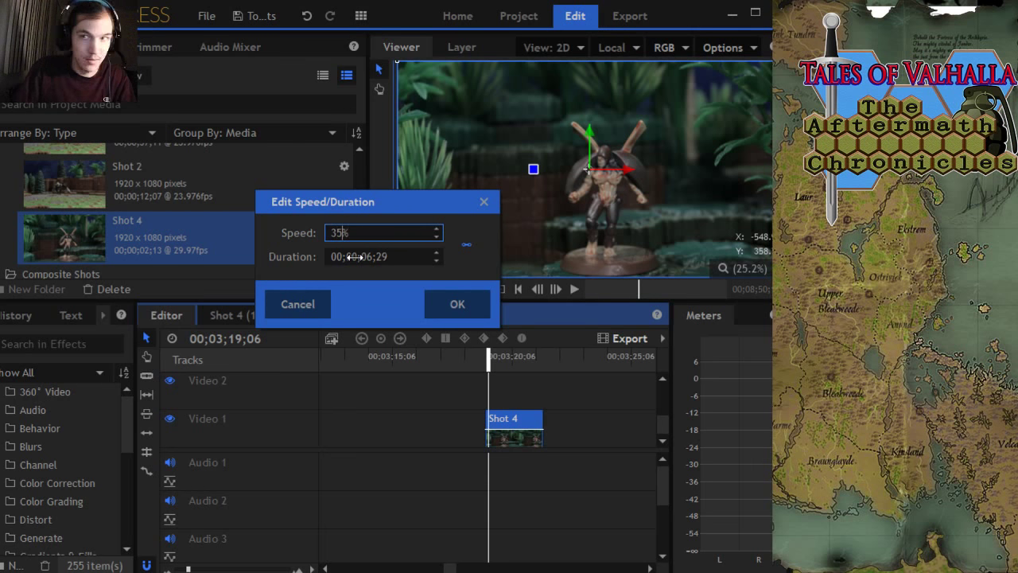
{"action": "left_click", "coordinate": [459, 307]}
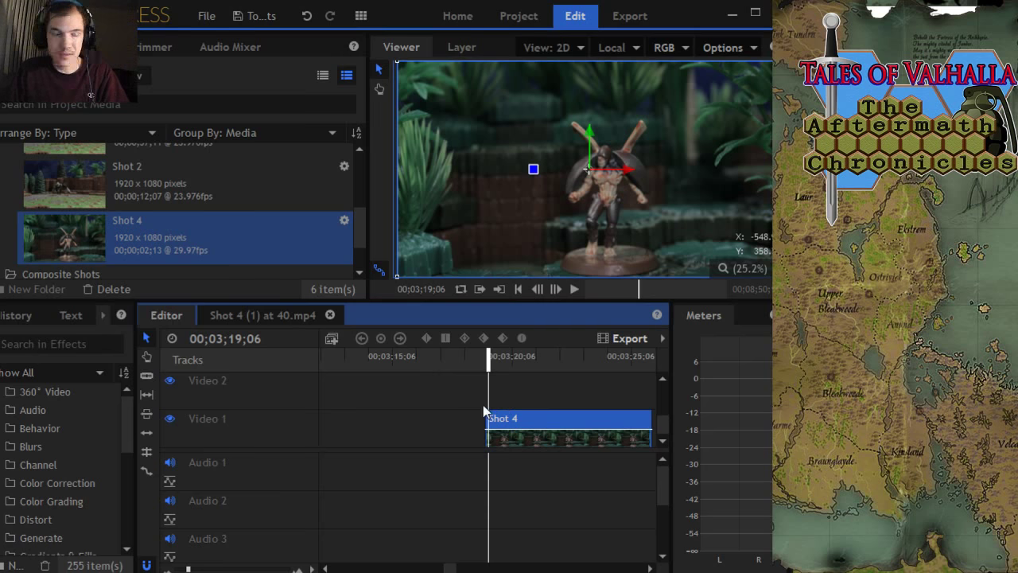
Step: Move the Shot 4 clip earlier on the Video 1 track, starting at about 00;03;14;21, and play it from its beginning
{"action": "scroll", "coordinate": [436, 413], "scroll_direction": "down", "scroll_amount": 3}
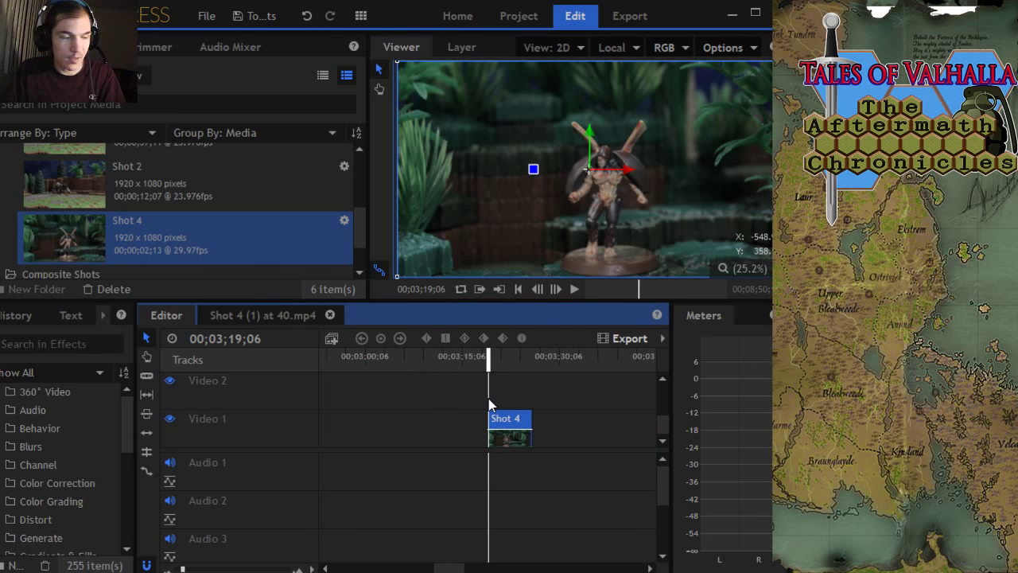
{"action": "scroll", "coordinate": [493, 395], "scroll_direction": "up", "scroll_amount": 3}
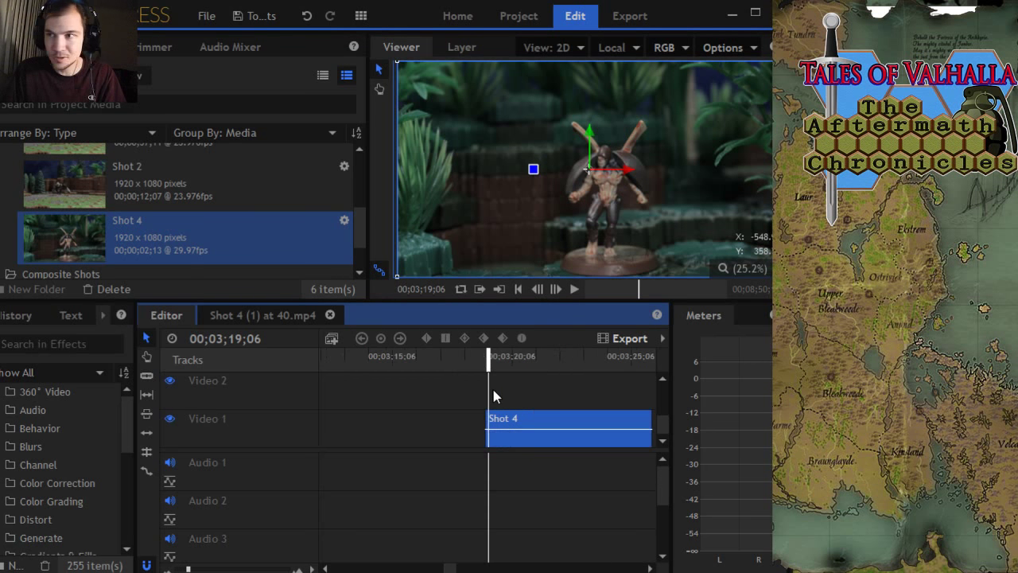
{"action": "left_click_drag", "start_coordinate": [555, 428], "coordinate": [448, 431]}
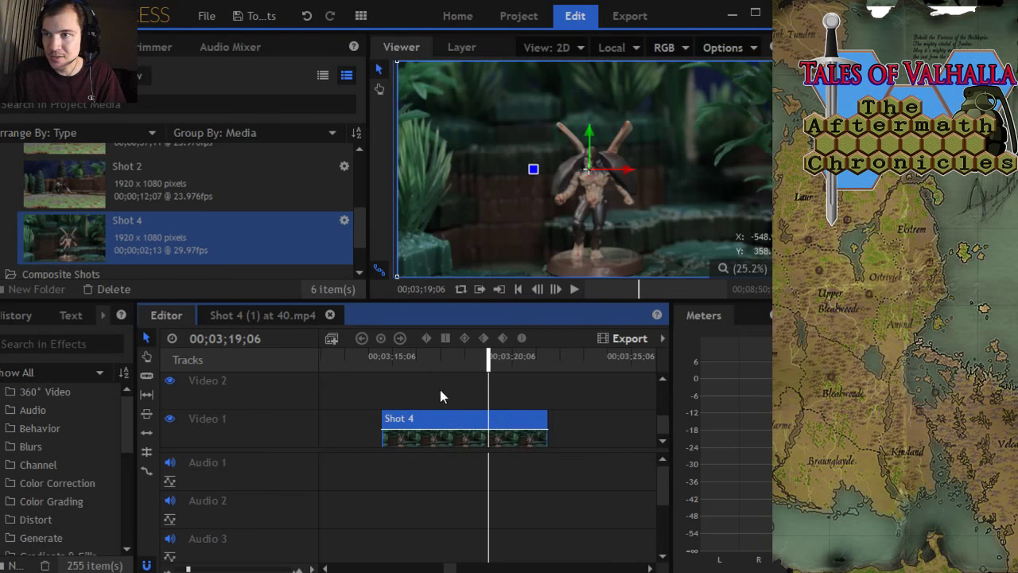
{"action": "left_click", "coordinate": [381, 358]}
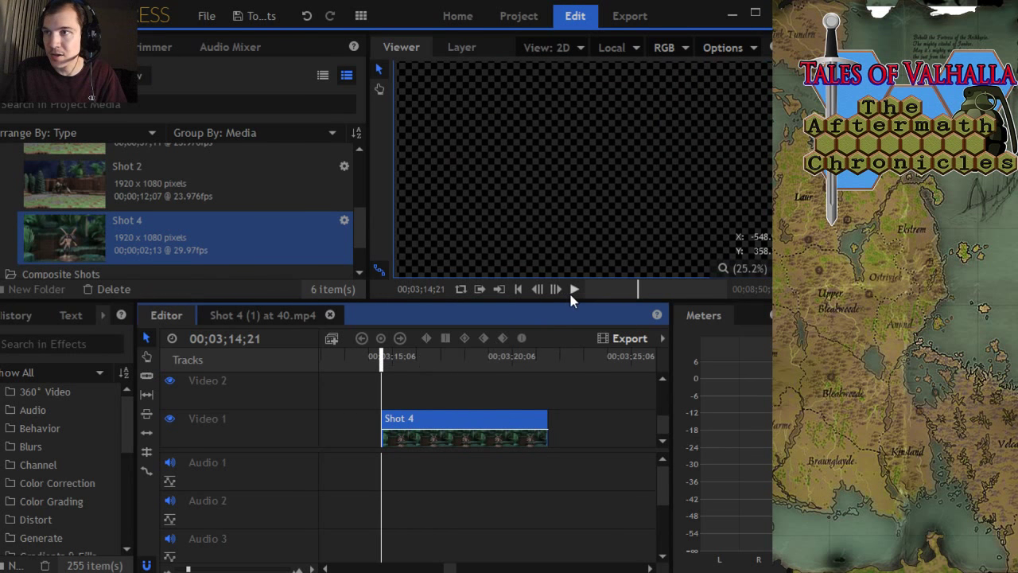
{"action": "left_click", "coordinate": [574, 290]}
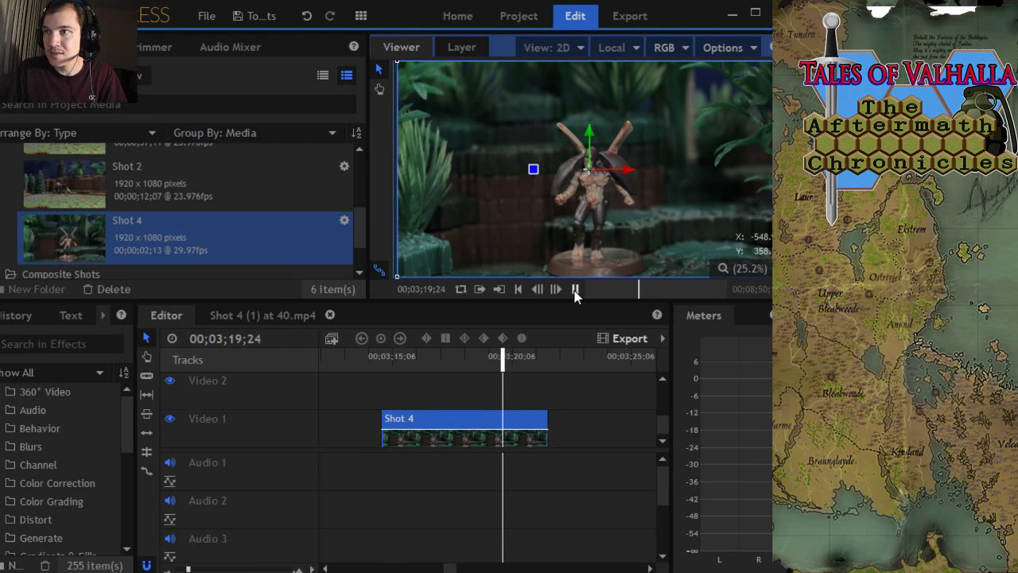
{"action": "left_click", "coordinate": [575, 291]}
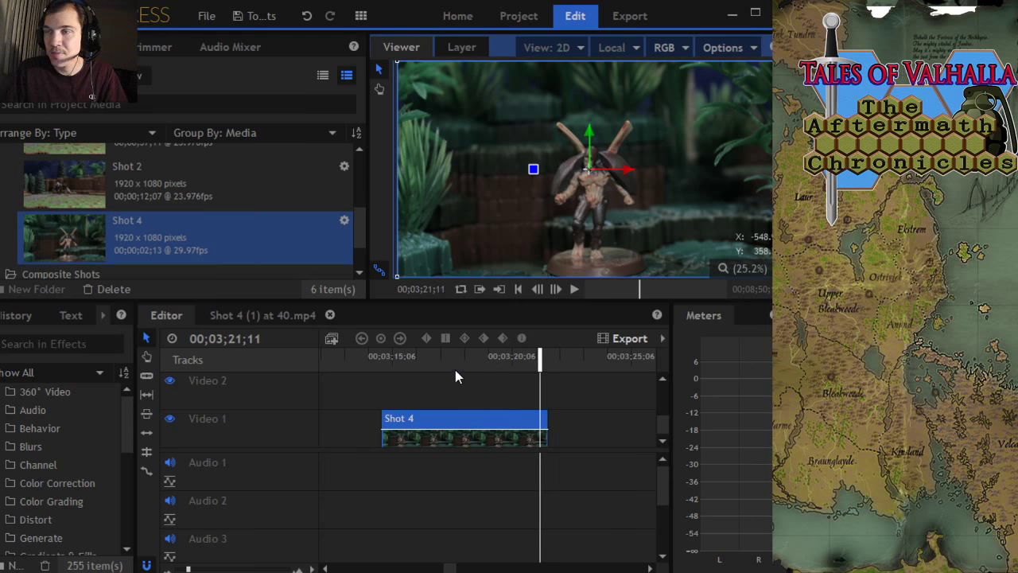
Step: Set the Shot 4 clip's speed to 34% using Speed/Duration
{"action": "right_click", "coordinate": [457, 419]}
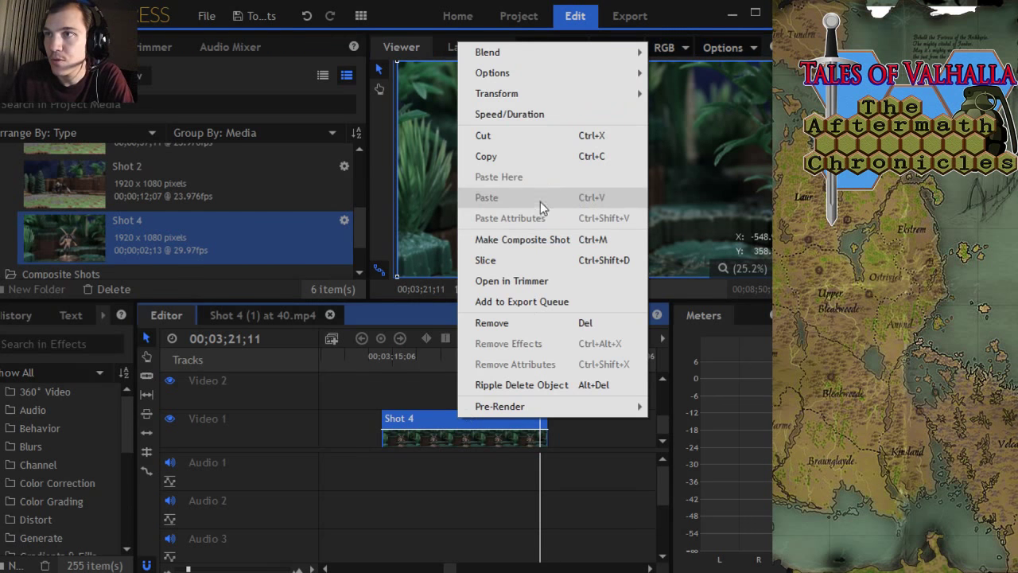
{"action": "left_click", "coordinate": [509, 113]}
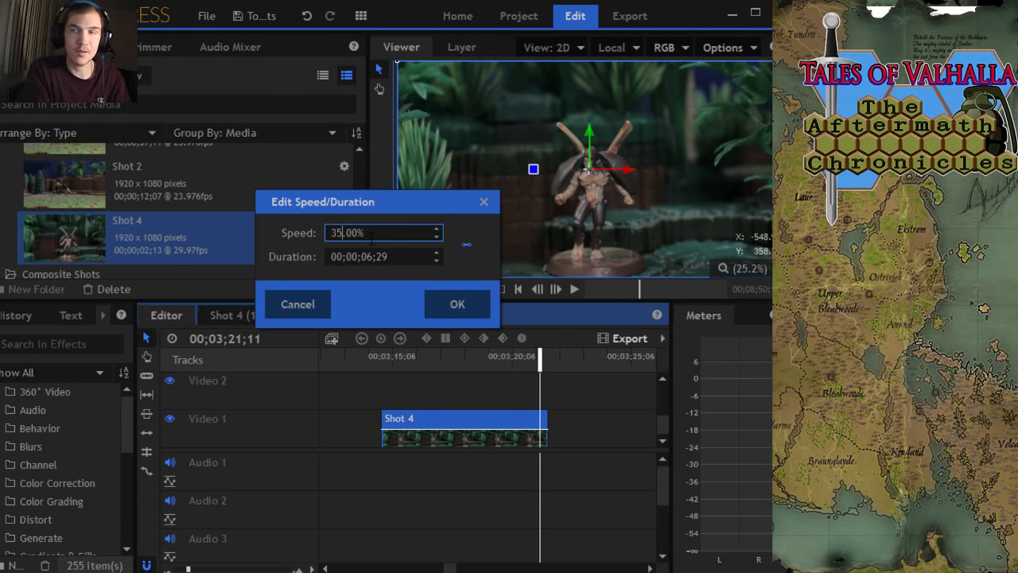
{"action": "key", "text": "BackSpace"}
{"action": "type", "text": "4"}
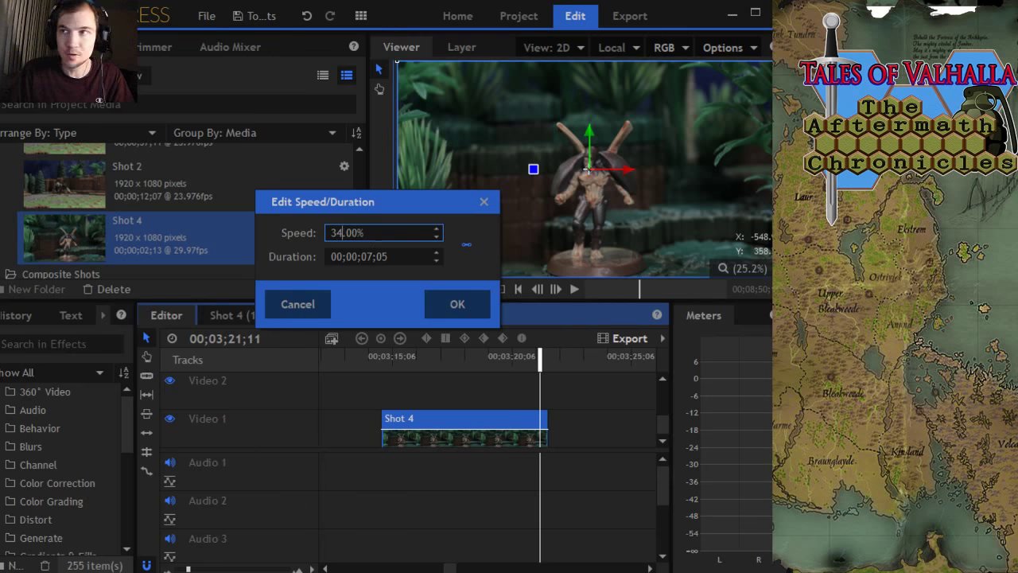
{"action": "left_click", "coordinate": [451, 304]}
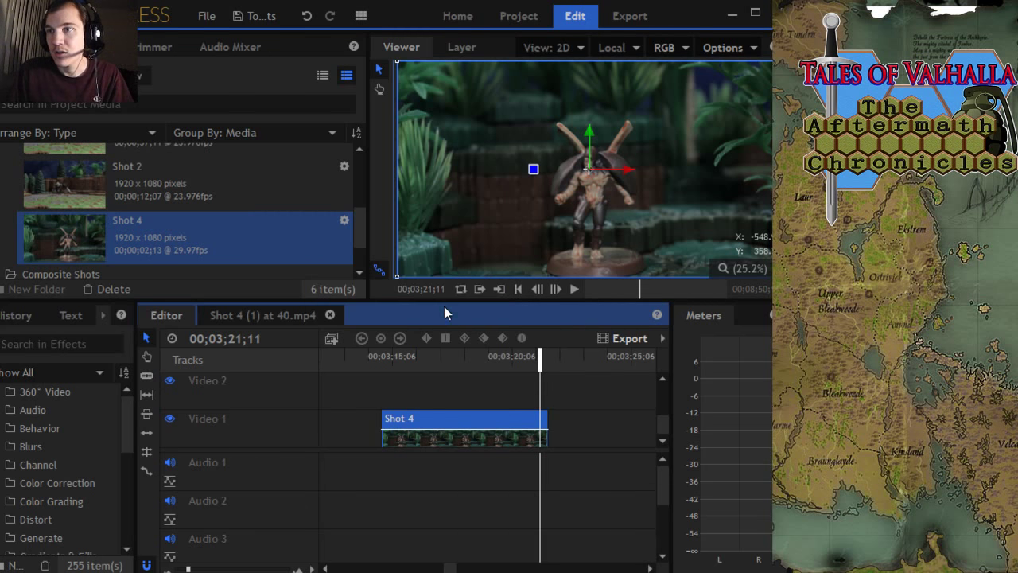
Step: Play the Shot 4 clip from its beginning and pause partway to check the new animation speed
{"action": "left_click", "coordinate": [380, 360]}
{"action": "left_click", "coordinate": [572, 290]}
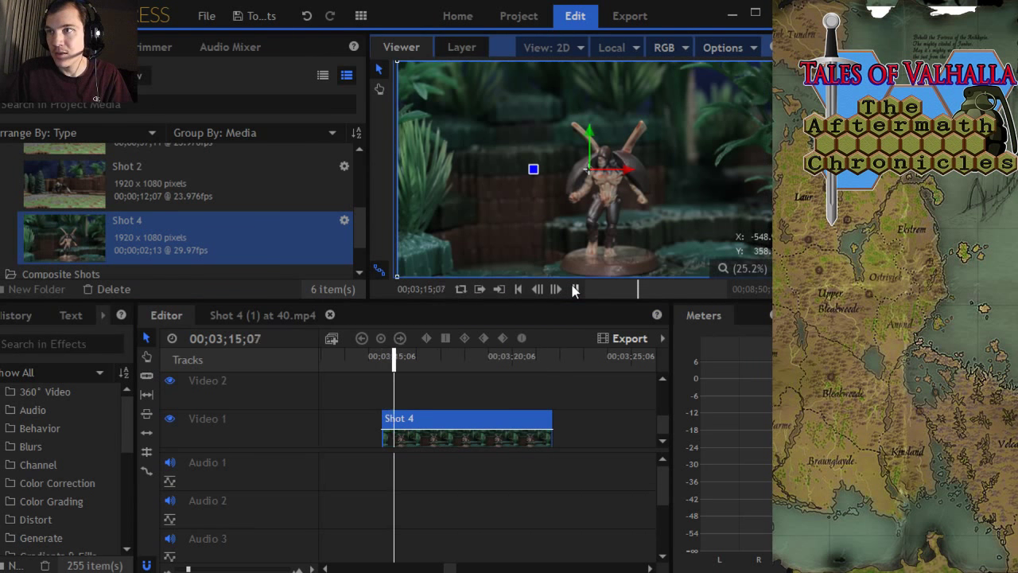
{"action": "left_click", "coordinate": [574, 288]}
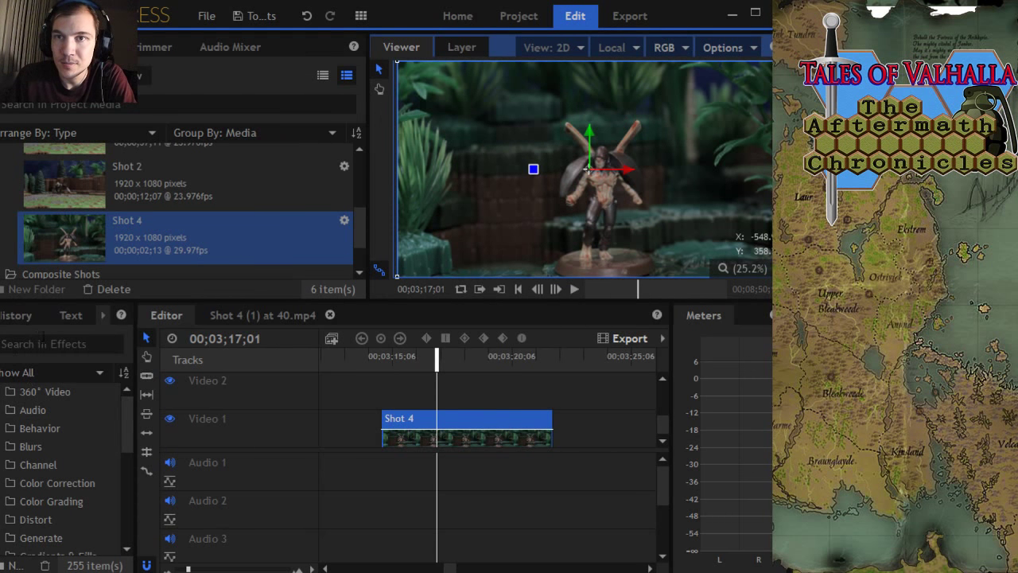
Step: Apply the Motion Blur effect from the Blurs category to the Shot 4 clip on the Video 1 track
{"action": "left_click", "coordinate": [2, 318]}
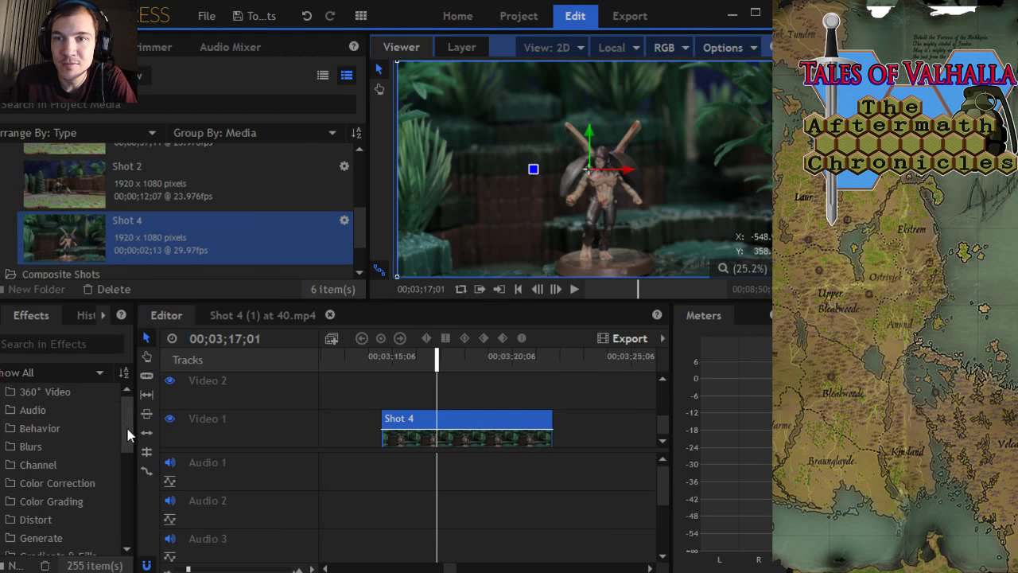
{"action": "mouse_move", "coordinate": [124, 425]}
{"action": "left_mouse_down"}
{"action": "mouse_move", "coordinate": [130, 536]}
{"action": "mouse_move", "coordinate": [139, 430]}
{"action": "left_mouse_up"}
{"action": "left_click", "coordinate": [3, 442]}
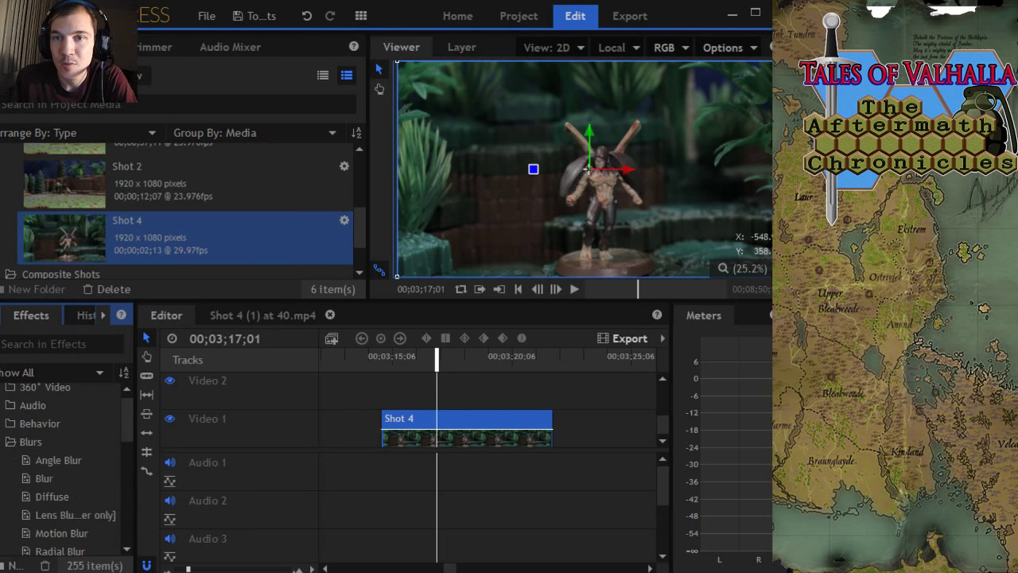
{"action": "scroll", "coordinate": [127, 423], "scroll_direction": "down", "scroll_amount": 3}
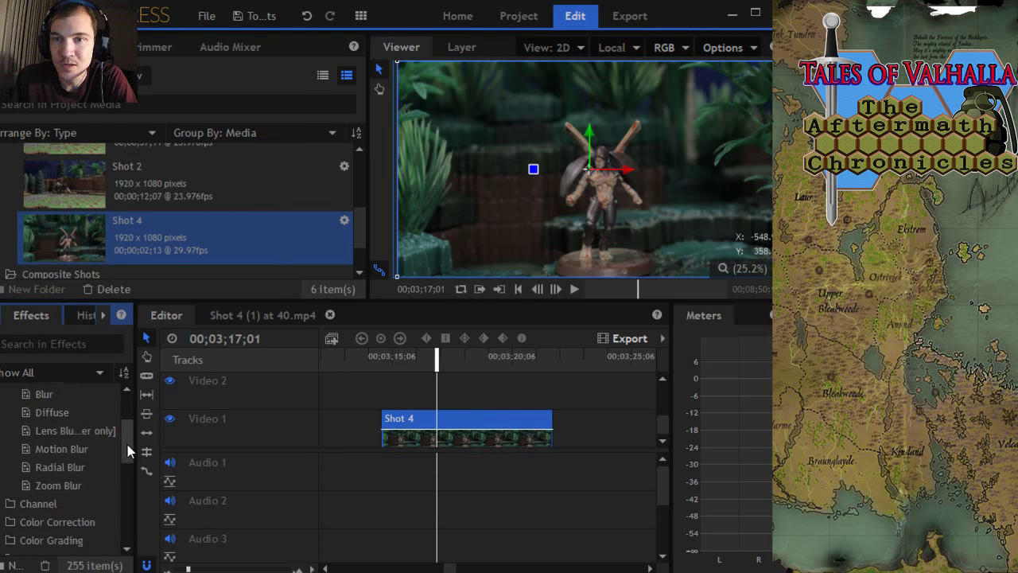
{"action": "left_click_drag", "start_coordinate": [63, 444], "coordinate": [490, 434]}
Step: Play the Shot 4 clip twice from near its beginning to review the Motion Blur, and return the playhead to about 00;03;16;01
{"action": "left_click_drag", "start_coordinate": [437, 363], "coordinate": [395, 369]}
{"action": "left_click", "coordinate": [575, 291]}
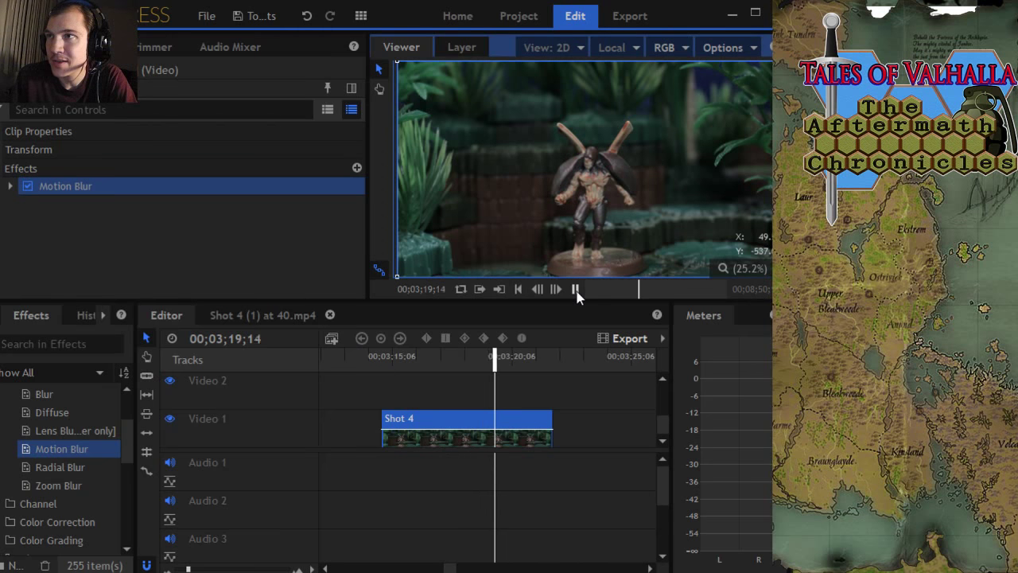
{"action": "left_click", "coordinate": [575, 291]}
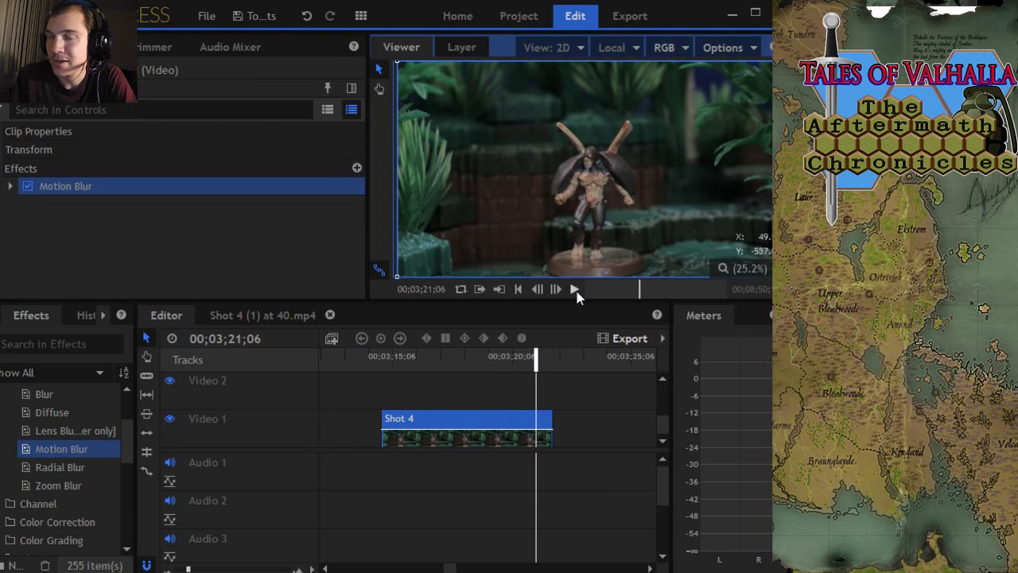
{"action": "left_click", "coordinate": [391, 358]}
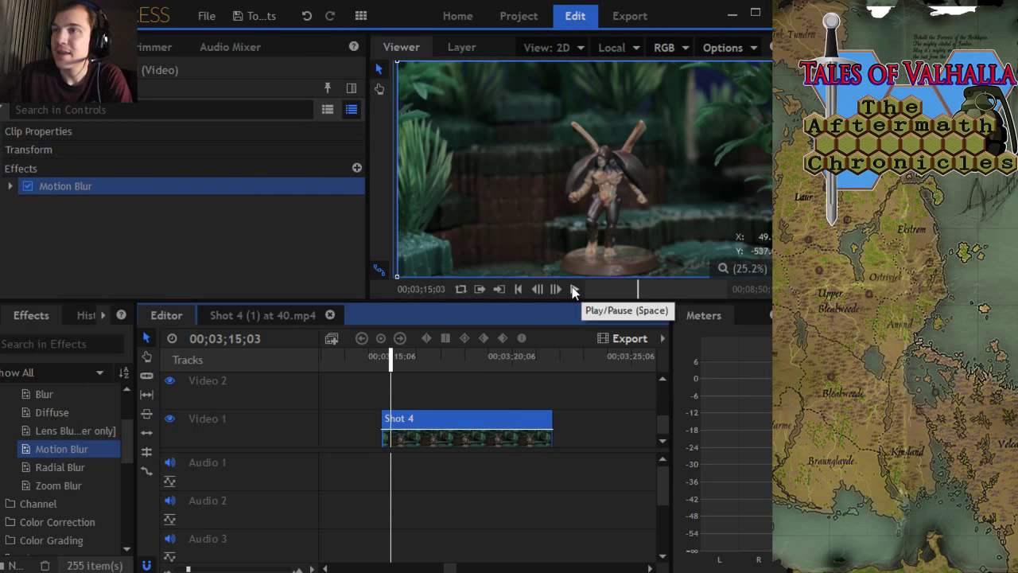
{"action": "left_click", "coordinate": [574, 291]}
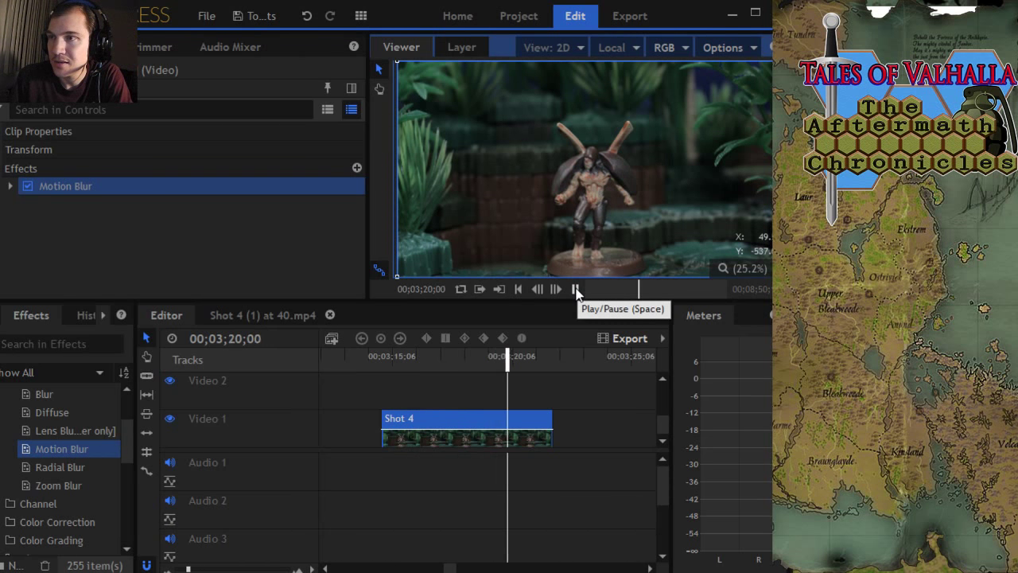
{"action": "left_click", "coordinate": [576, 289]}
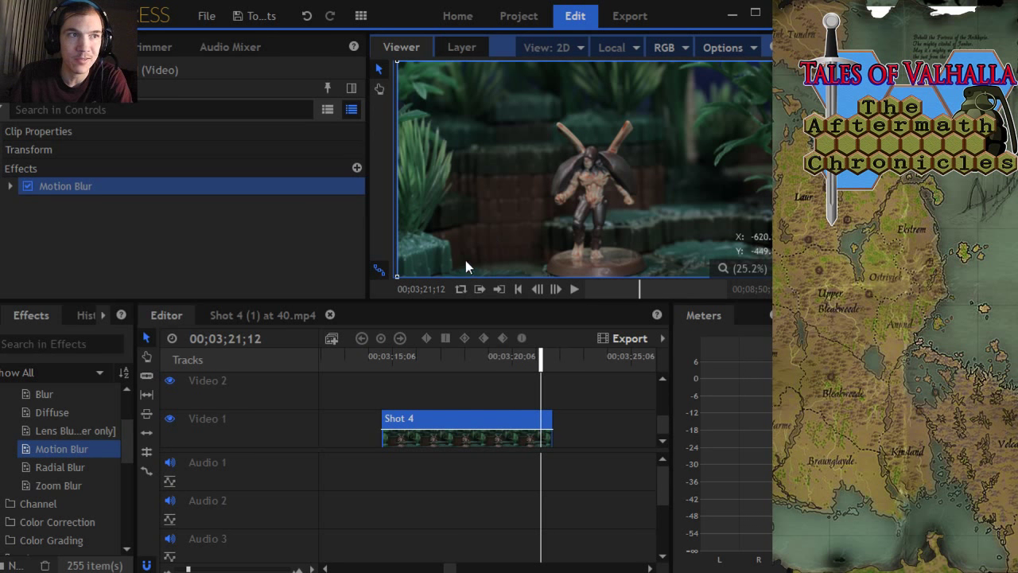
{"action": "left_click_drag", "start_coordinate": [540, 359], "coordinate": [413, 361]}
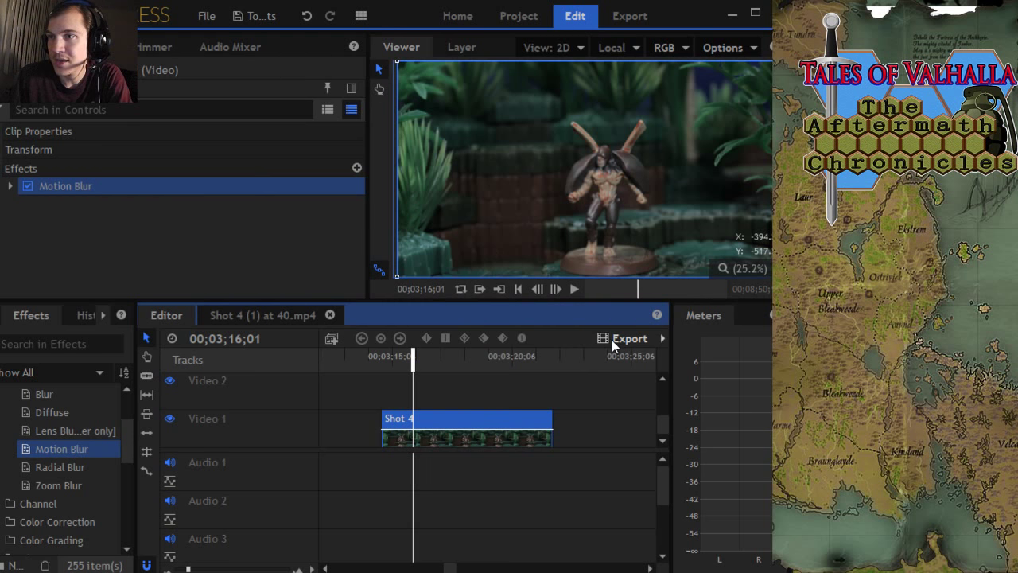
{"action": "right_click", "coordinate": [486, 427]}
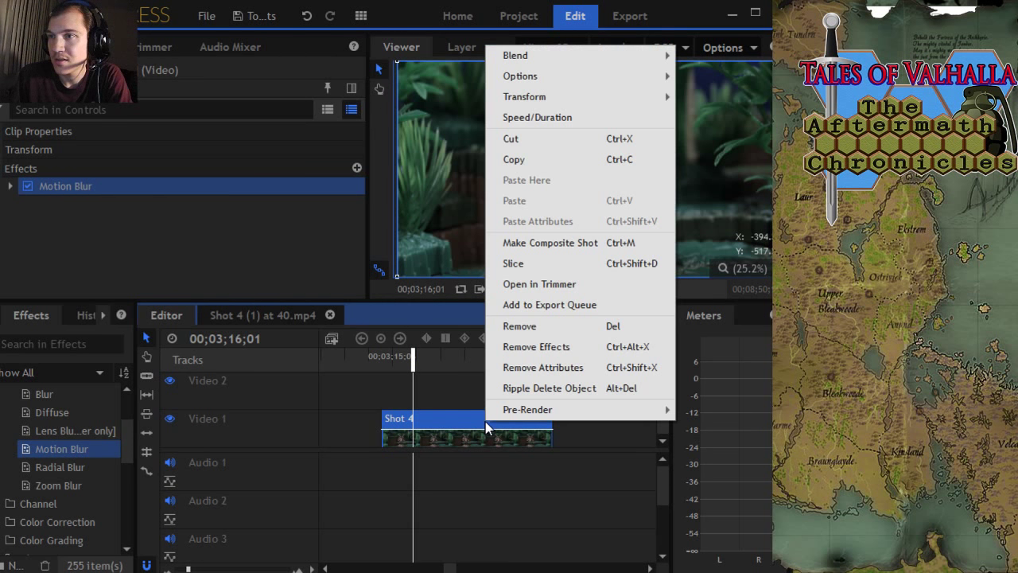
{"action": "left_click", "coordinate": [462, 419]}
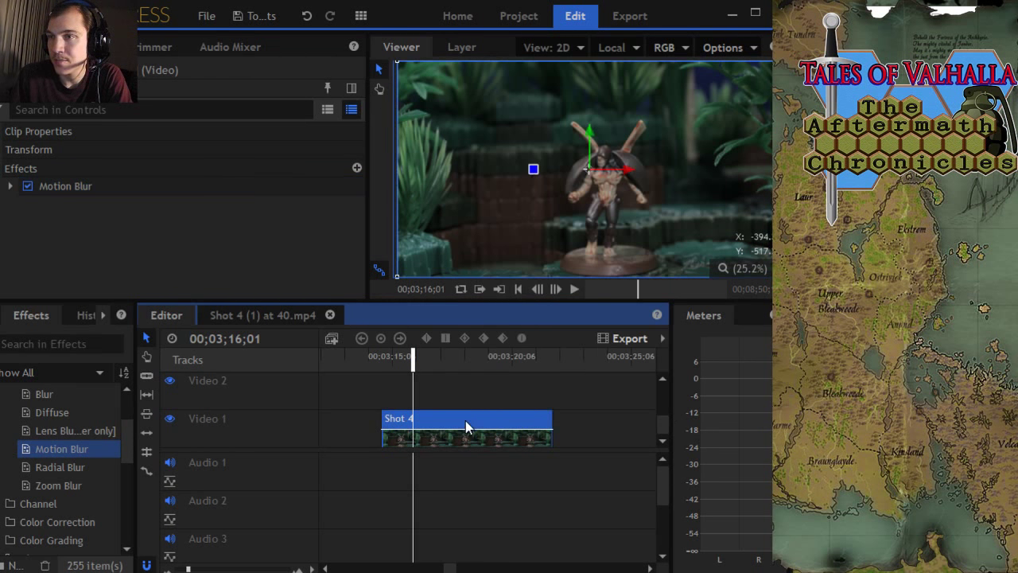
{"action": "right_click", "coordinate": [466, 423]}
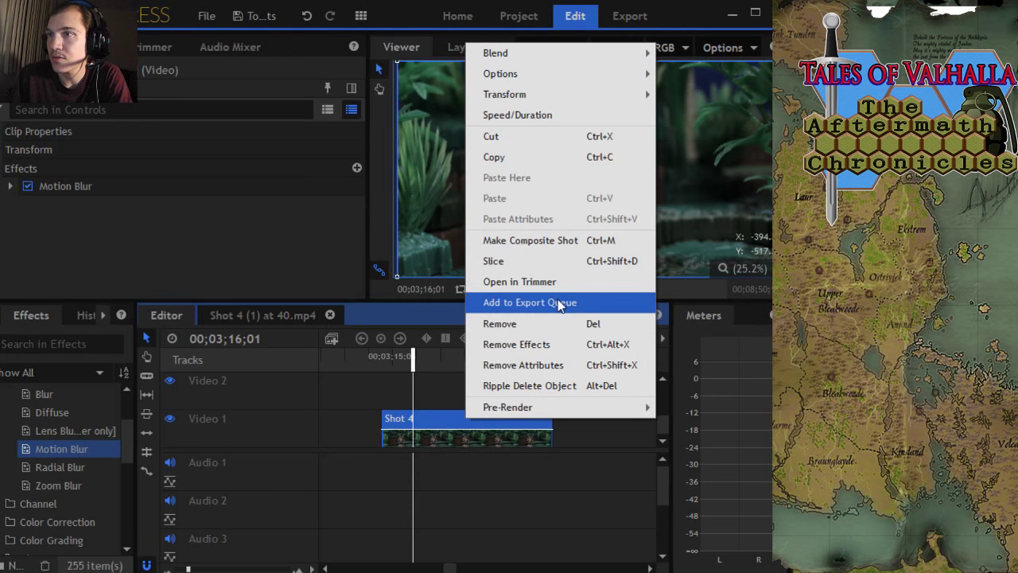
{"action": "left_click", "coordinate": [321, 388]}
{"action": "left_click", "coordinate": [447, 419]}
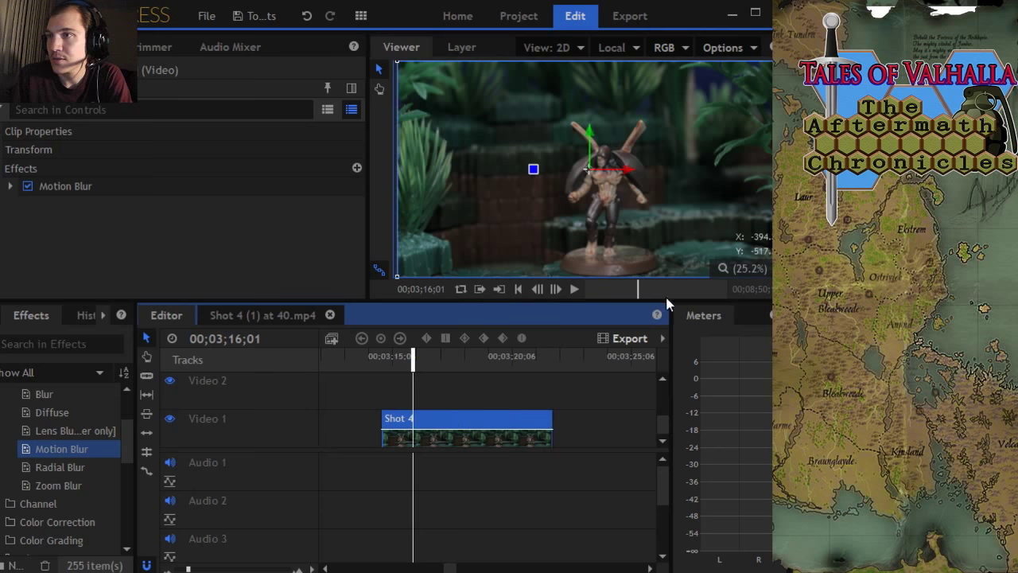
Step: Add the timeline's contents to the export queue and go to the Export screen
{"action": "left_click", "coordinate": [629, 340]}
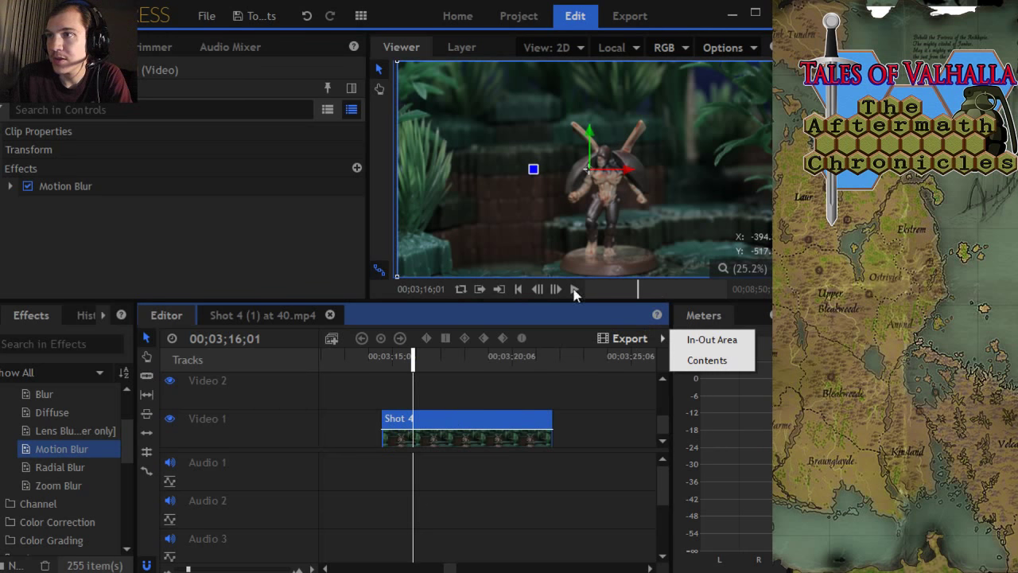
{"action": "left_click", "coordinate": [707, 361]}
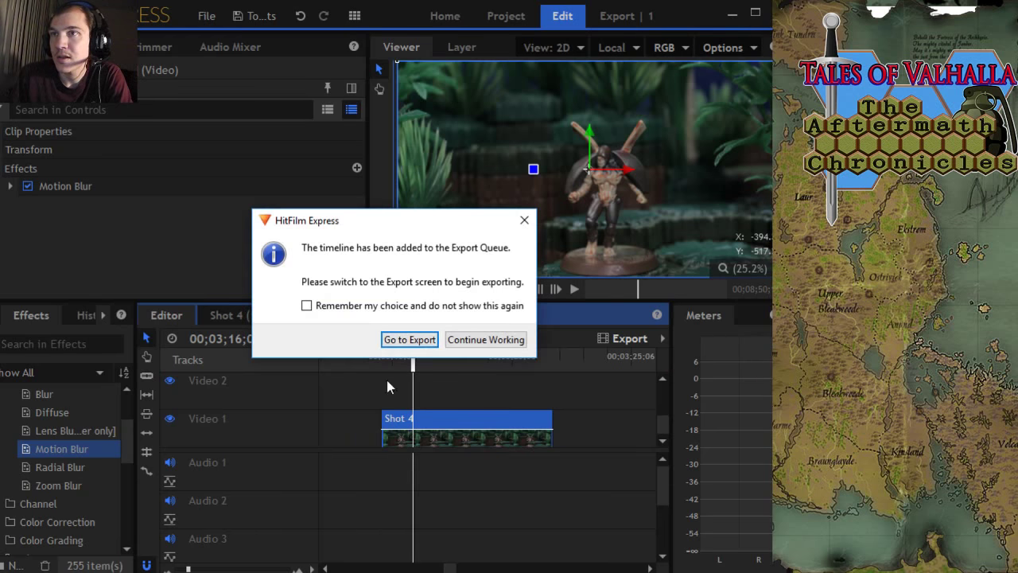
{"action": "left_click", "coordinate": [411, 340]}
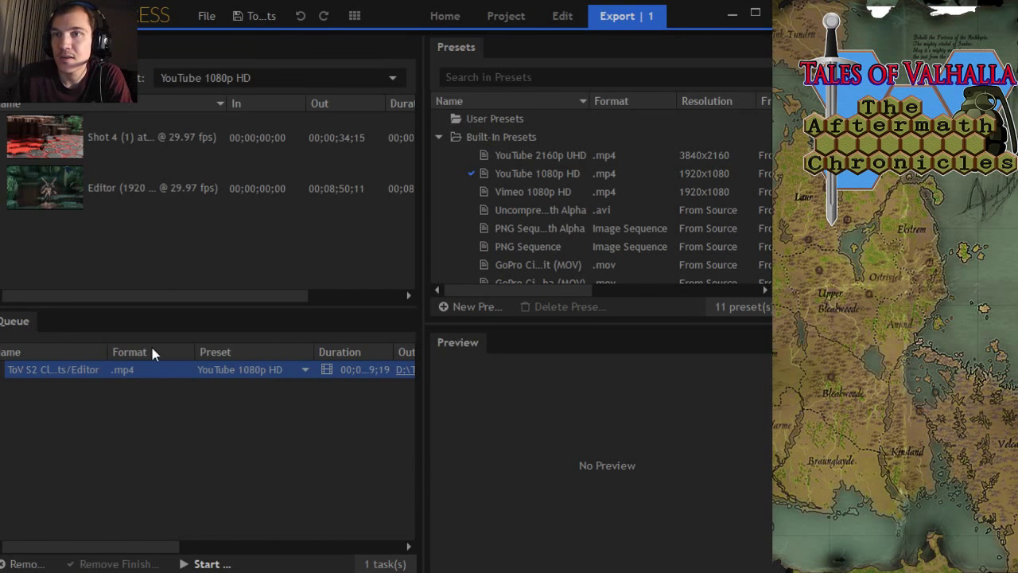
{"action": "right_click", "coordinate": [65, 149]}
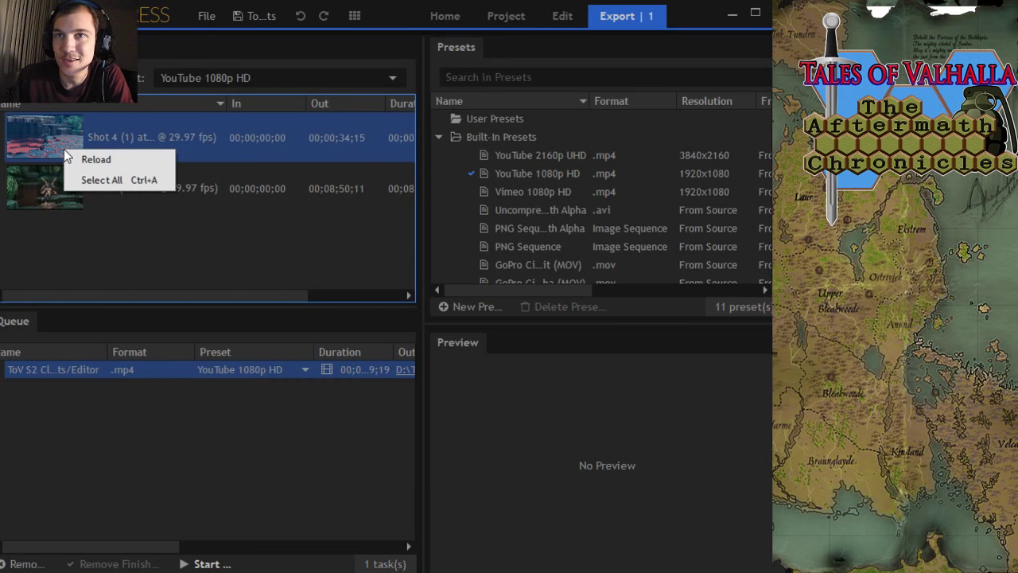
{"action": "left_click", "coordinate": [65, 243]}
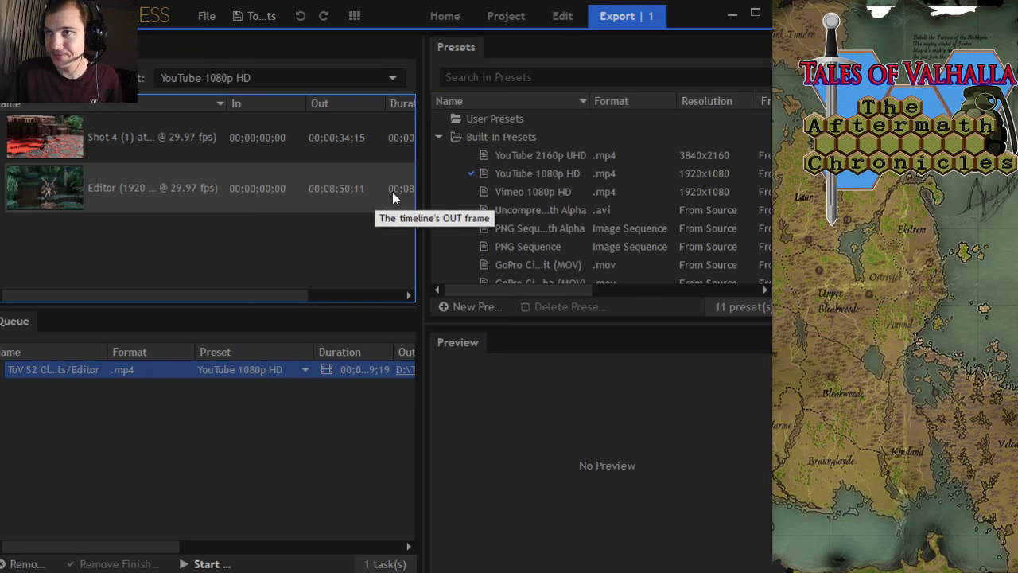
{"action": "left_click_drag", "start_coordinate": [205, 297], "coordinate": [119, 283]}
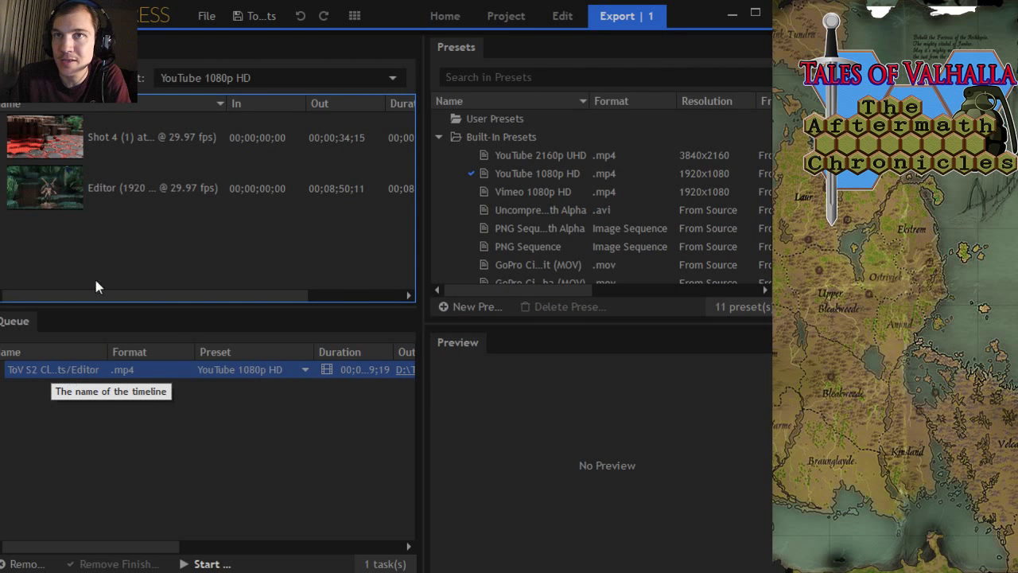
Step: Open the recent project ToV Ep1 S2 Primary Edit 2.hfp and show its editing timeline
{"action": "left_click", "coordinate": [562, 17]}
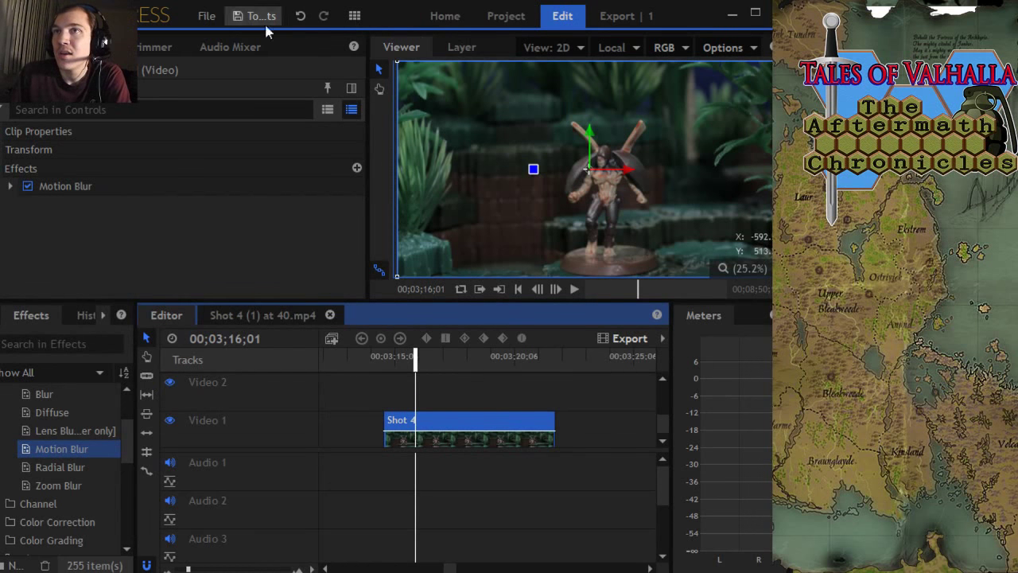
{"action": "left_click", "coordinate": [208, 19]}
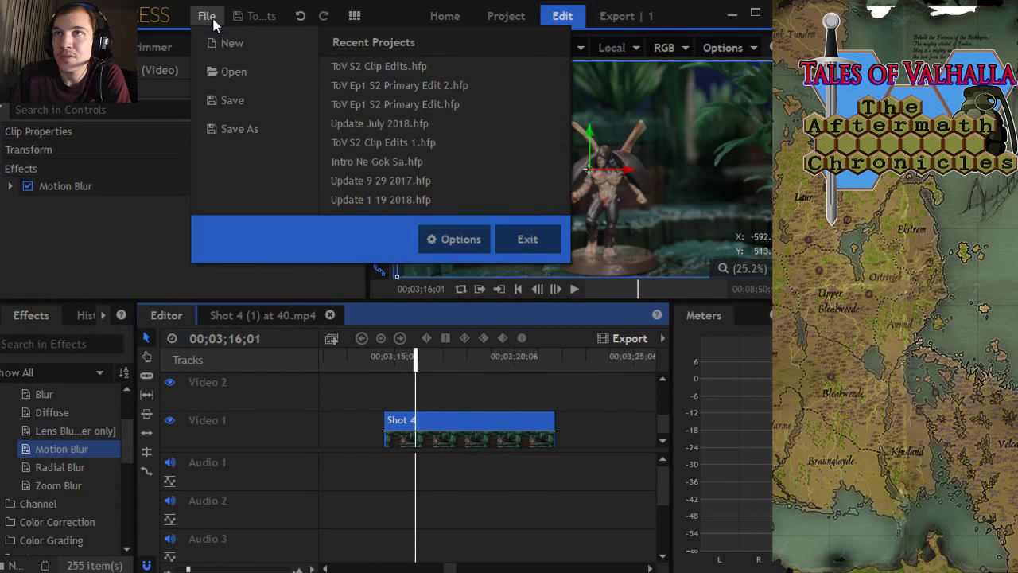
{"action": "left_click", "coordinate": [385, 87]}
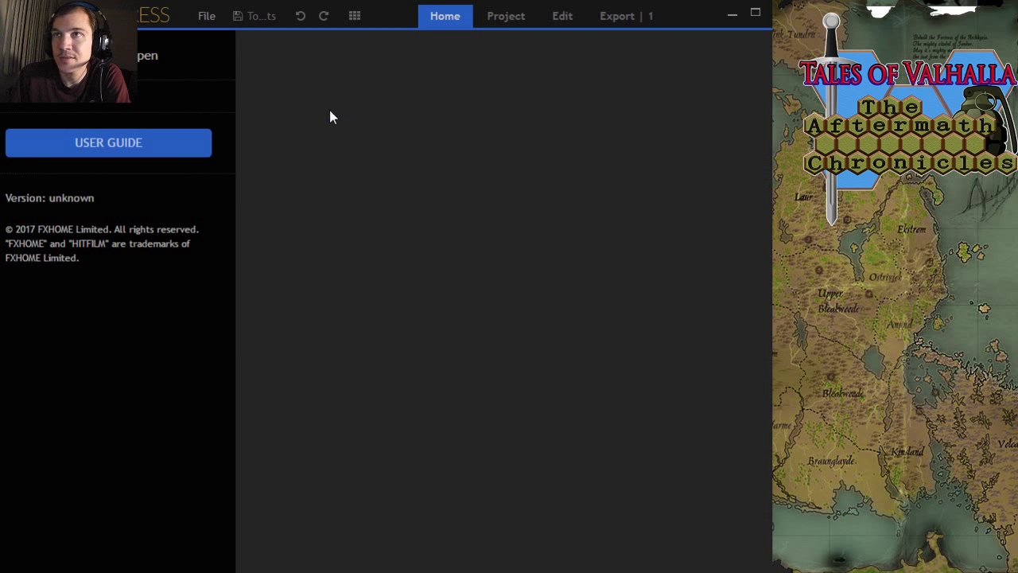
{"action": "left_click", "coordinate": [561, 16]}
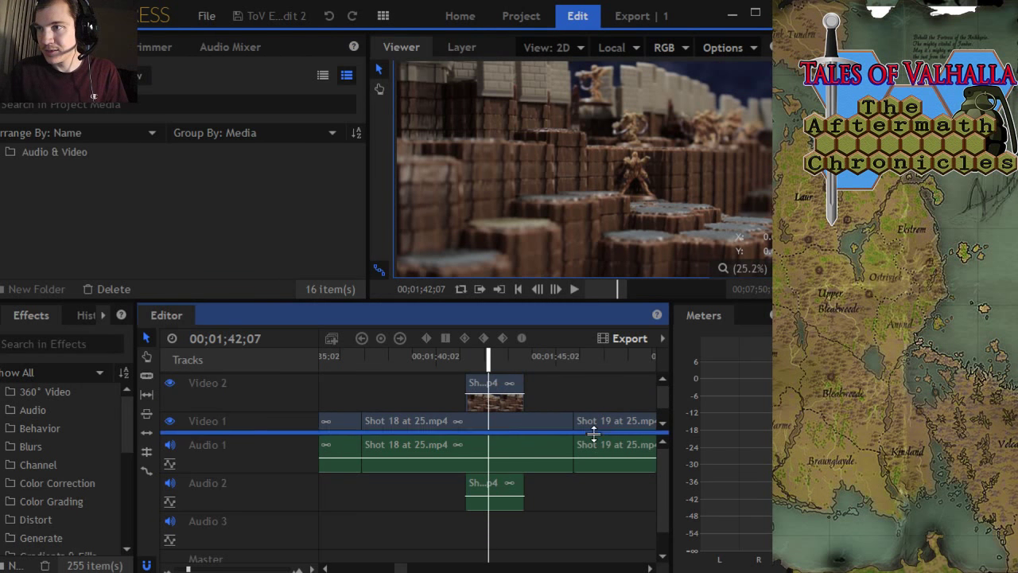
Step: Enlarge the video track area of the timeline and return the playhead to 00;00;00;00
{"action": "left_click_drag", "start_coordinate": [587, 433], "coordinate": [592, 468]}
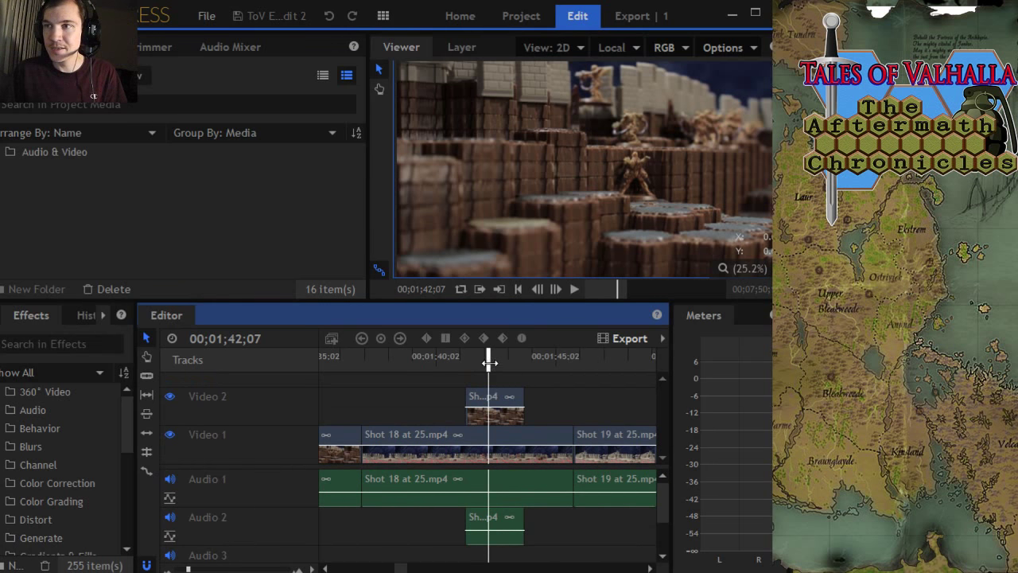
{"action": "left_click_drag", "start_coordinate": [486, 359], "coordinate": [305, 363]}
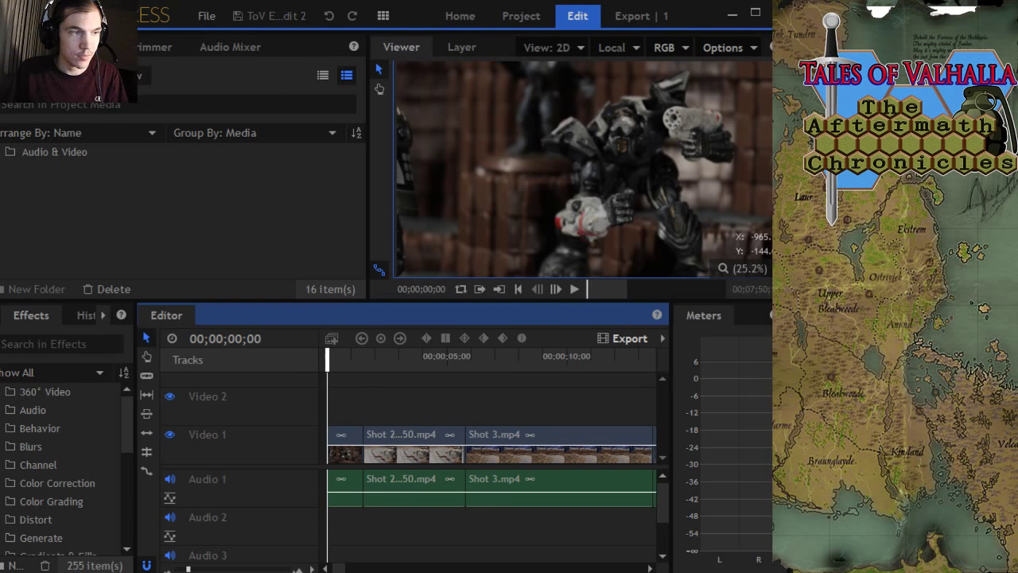
Step: Open a File Explorer window, and expand the Audio & Video folder in the project media to look through its clips
{"action": "right_click", "coordinate": [279, 571]}
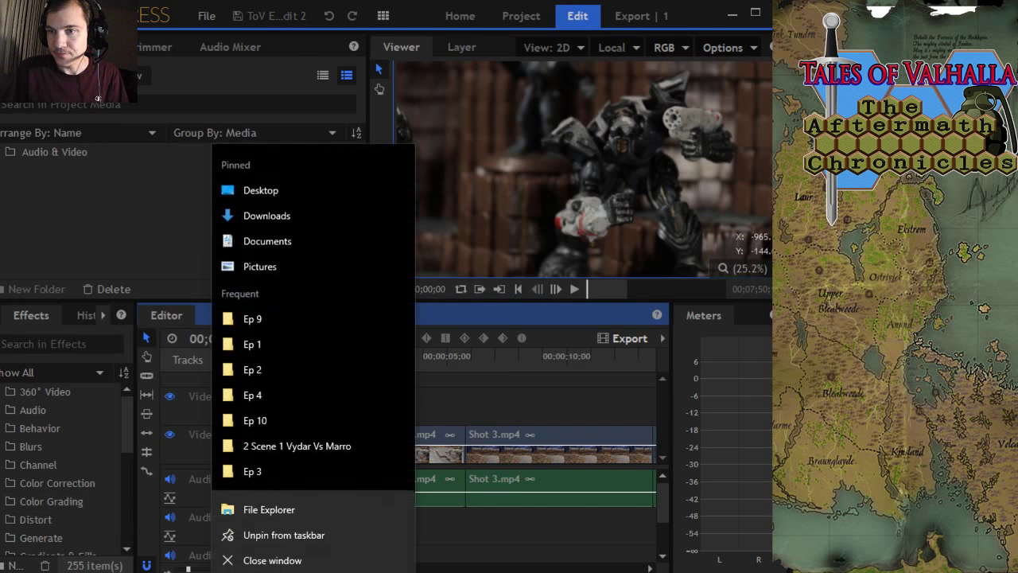
{"action": "left_click", "coordinate": [284, 508]}
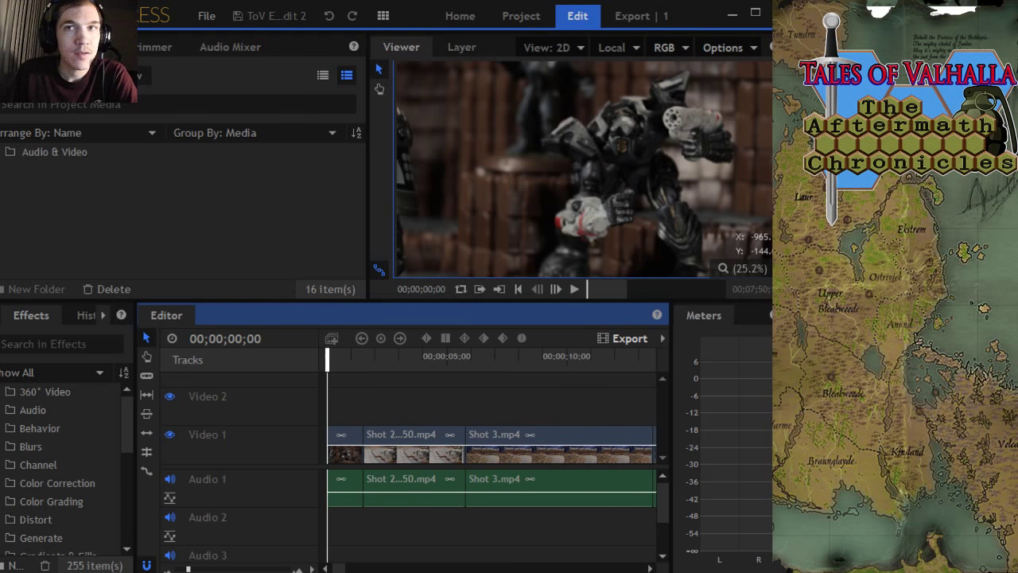
{"action": "double_click", "coordinate": [4, 152]}
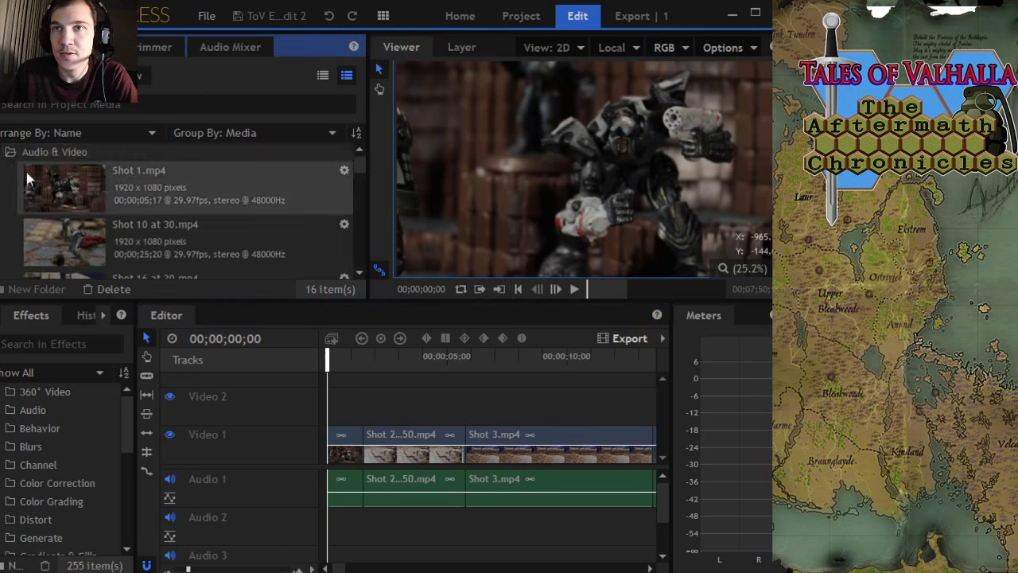
{"action": "scroll", "coordinate": [161, 199], "scroll_direction": "down", "scroll_amount": 6}
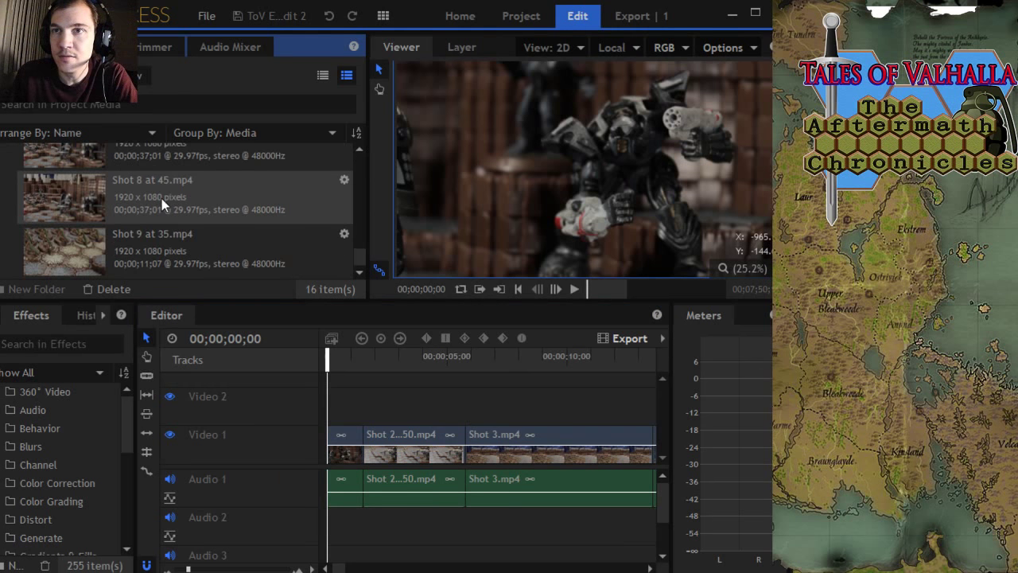
{"action": "scroll", "coordinate": [161, 206], "scroll_direction": "up", "scroll_amount": 6}
{"action": "scroll", "coordinate": [161, 206], "scroll_direction": "down", "scroll_amount": 10}
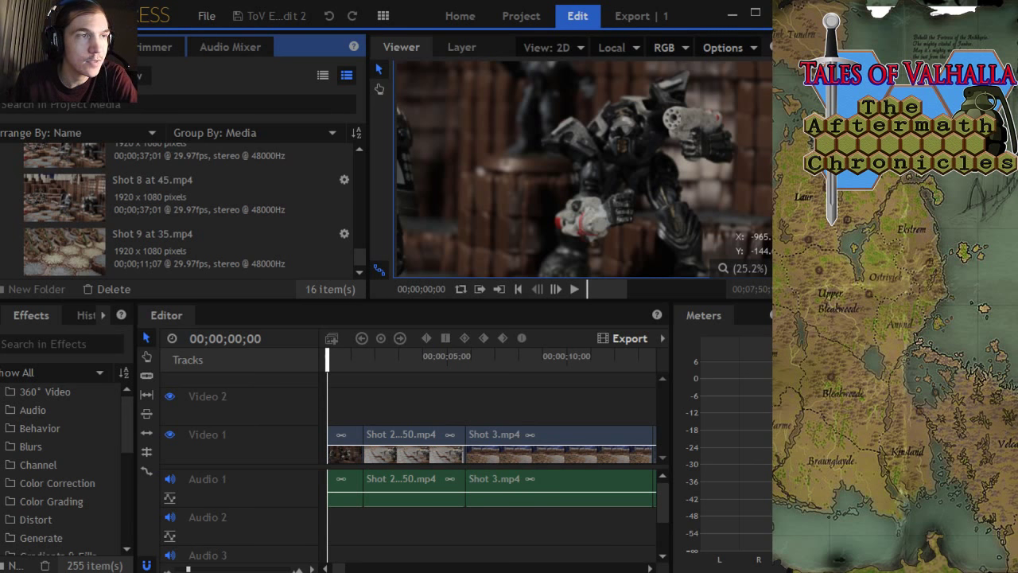
Step: Switch to File Explorer and, from TalesOfValhallaShowS2-3, open ToVTAChrS2, Production, Stop Motion Video, Season 2 Episode 1, 2 Scene 1 Vydar Vs Marro
{"action": "key", "text": "alt+Tab"}
{"action": "left_click_drag", "start_coordinate": [517, 128], "coordinate": [418, 53]}
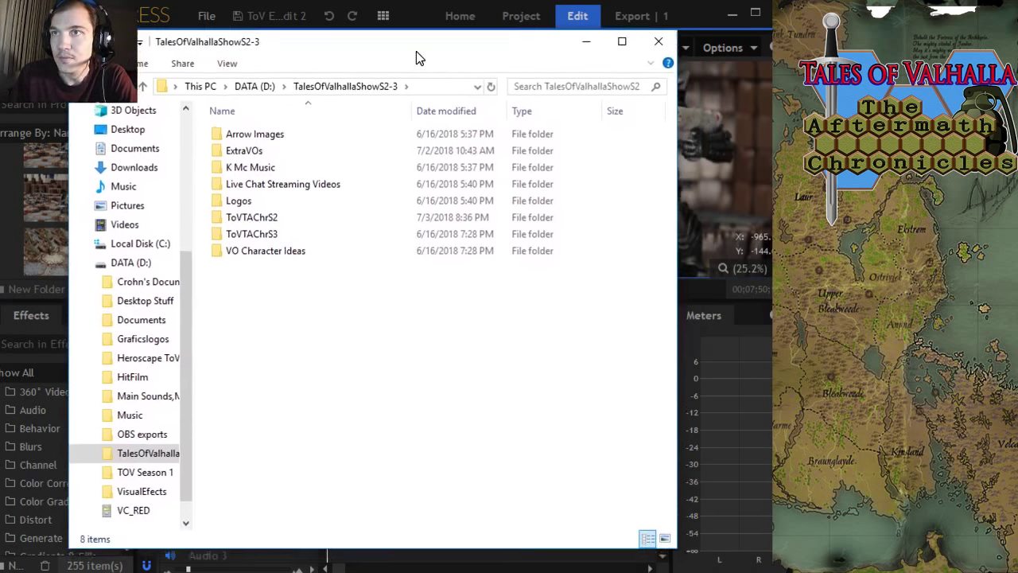
{"action": "double_click", "coordinate": [261, 218]}
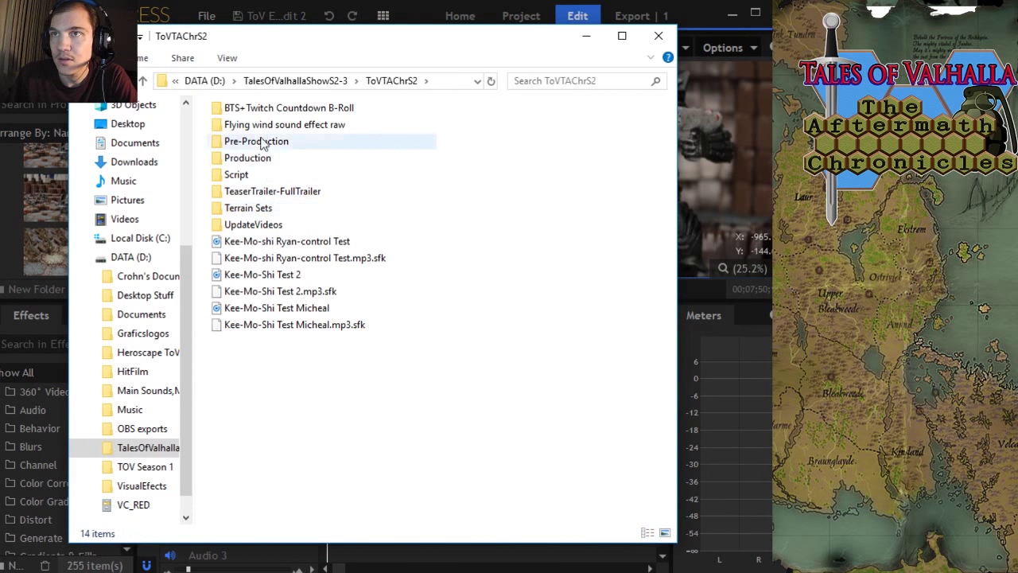
{"action": "double_click", "coordinate": [256, 165]}
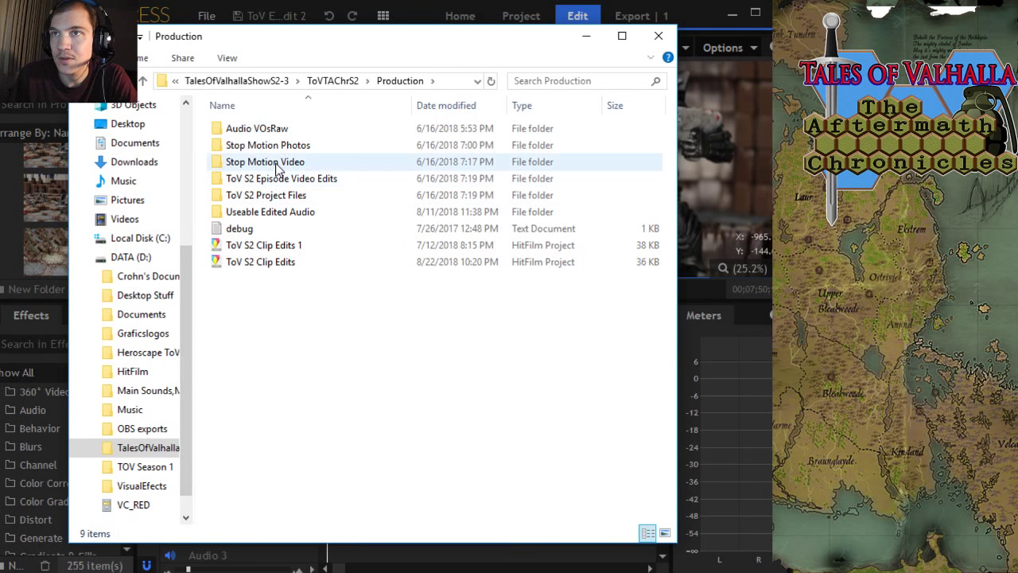
{"action": "double_click", "coordinate": [284, 163]}
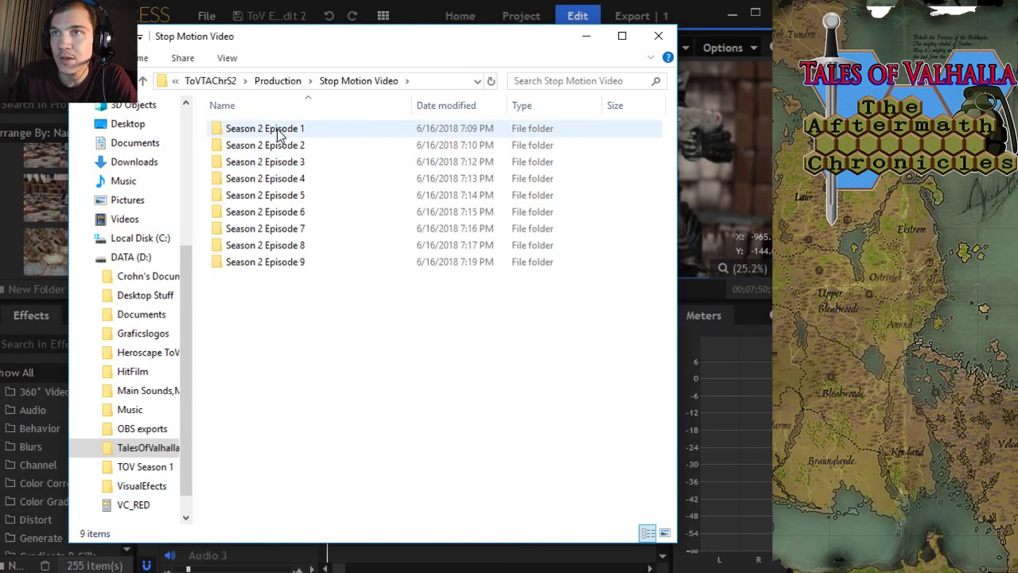
{"action": "double_click", "coordinate": [275, 132]}
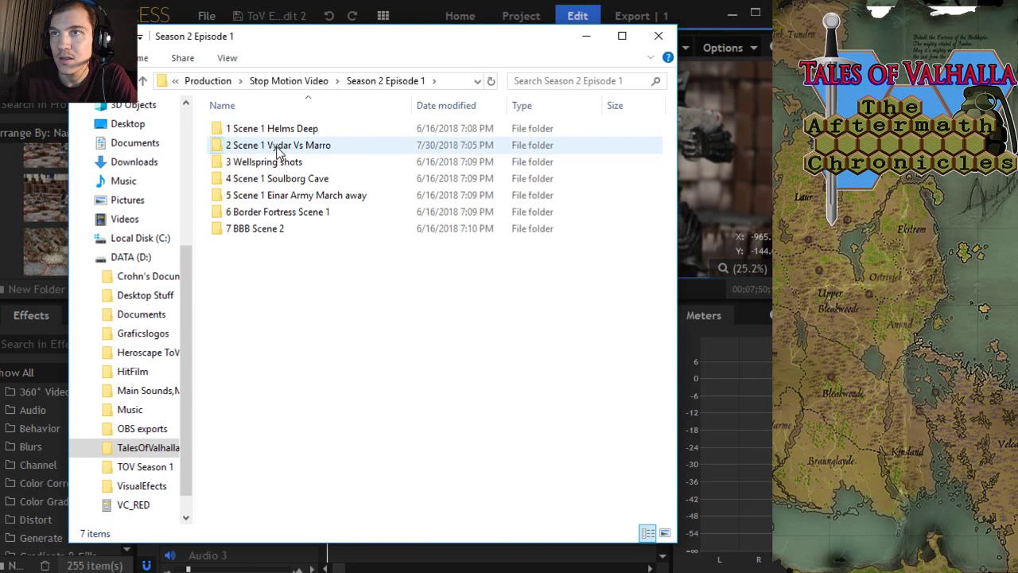
{"action": "double_click", "coordinate": [276, 151]}
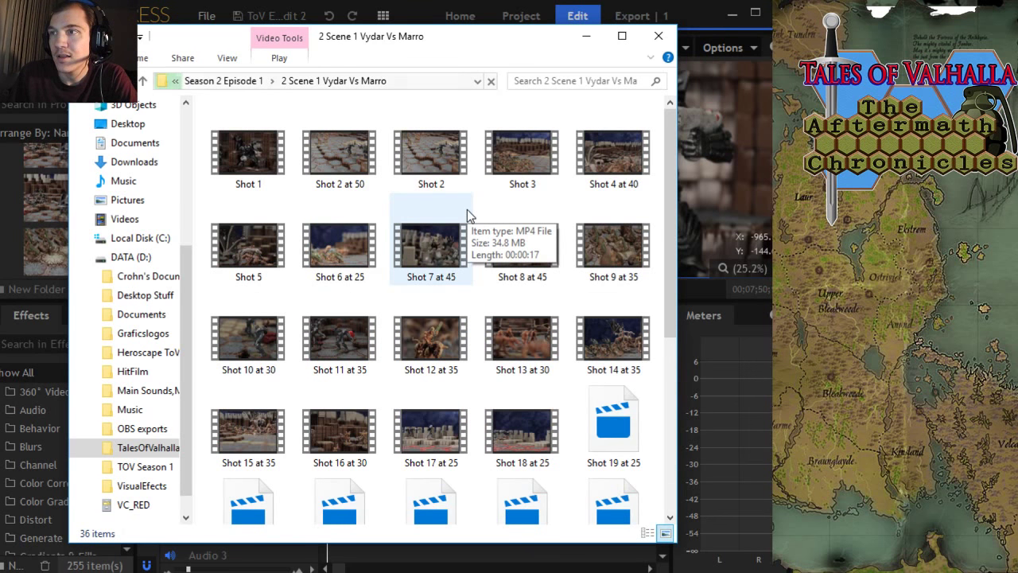
Step: Look through the exported shot videos in the 2 Scene 1 Vydar Vs Marro folder and move the window out of view
{"action": "scroll", "coordinate": [466, 209], "scroll_direction": "down", "scroll_amount": 3}
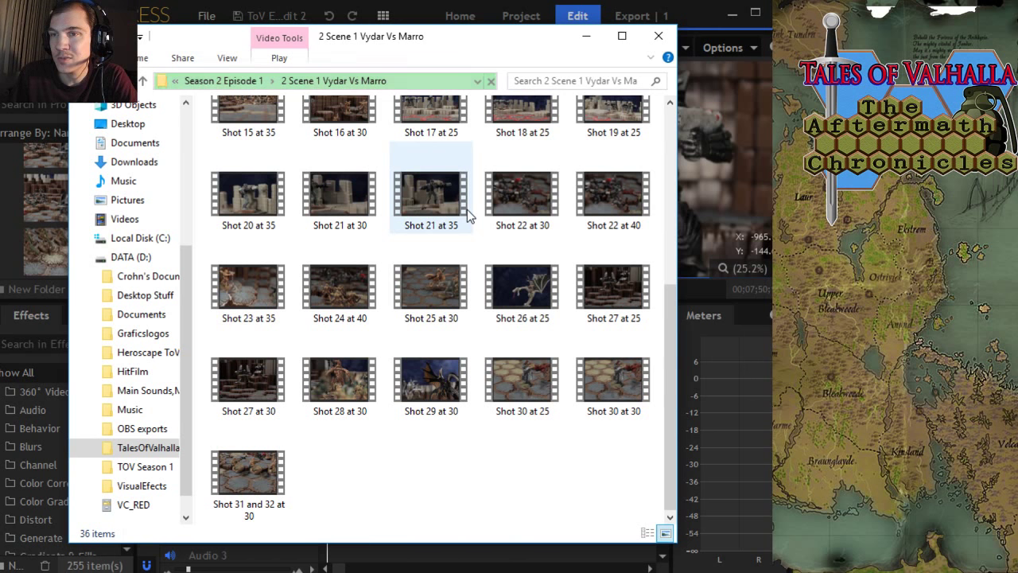
{"action": "scroll", "coordinate": [466, 209], "scroll_direction": "up", "scroll_amount": 3}
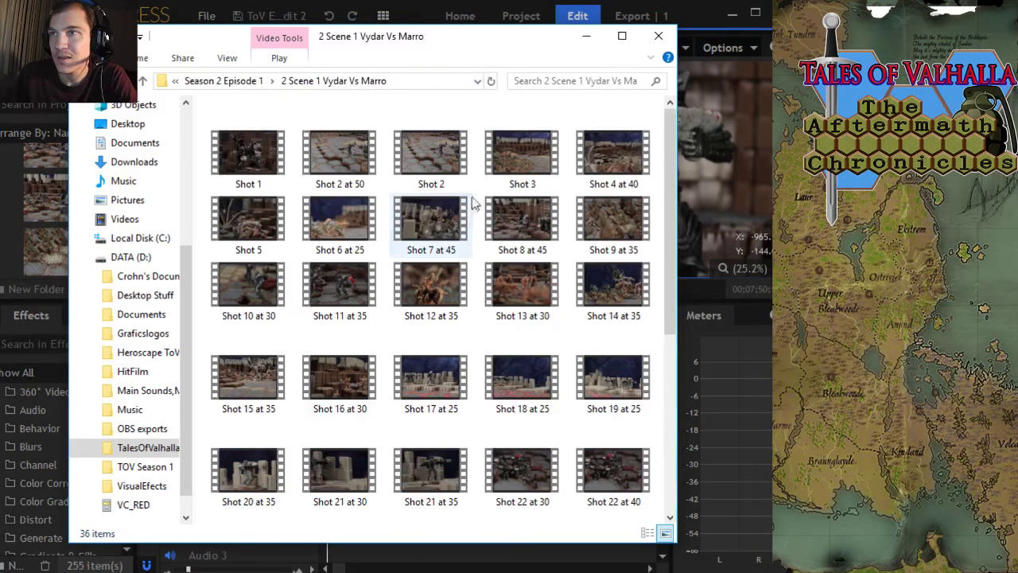
{"action": "left_click_drag", "start_coordinate": [472, 53], "coordinate": [0, 91]}
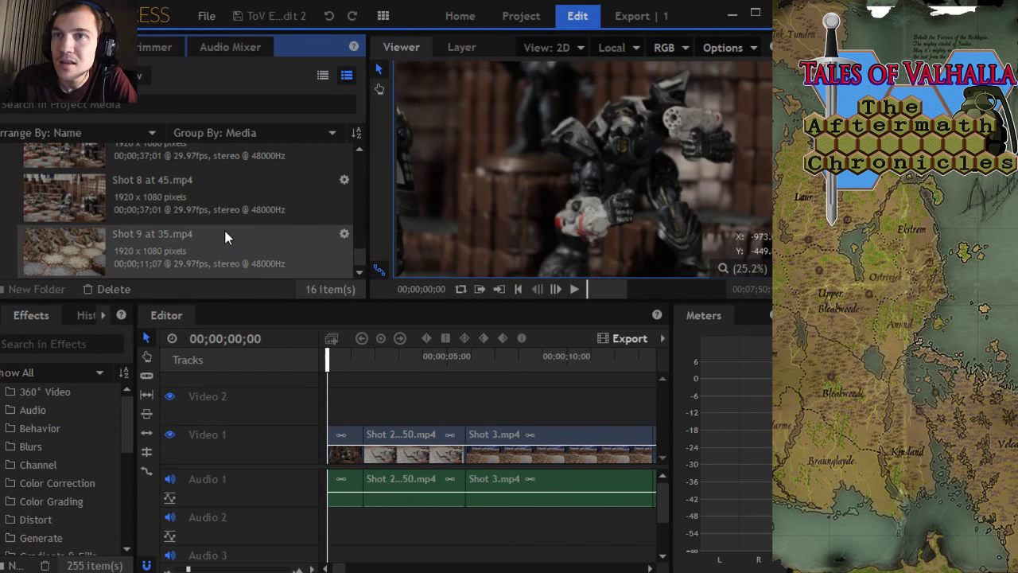
Step: Examine the imported shot clips in the project media's Audio & Video folder, from Shot 1.mp4 through Shot 9 at 35.mp4
{"action": "scroll", "coordinate": [223, 227], "scroll_direction": "up", "scroll_amount": 5}
{"action": "scroll", "coordinate": [223, 227], "scroll_direction": "down", "scroll_amount": 4}
{"action": "scroll", "coordinate": [224, 227], "scroll_direction": "down", "scroll_amount": 1}
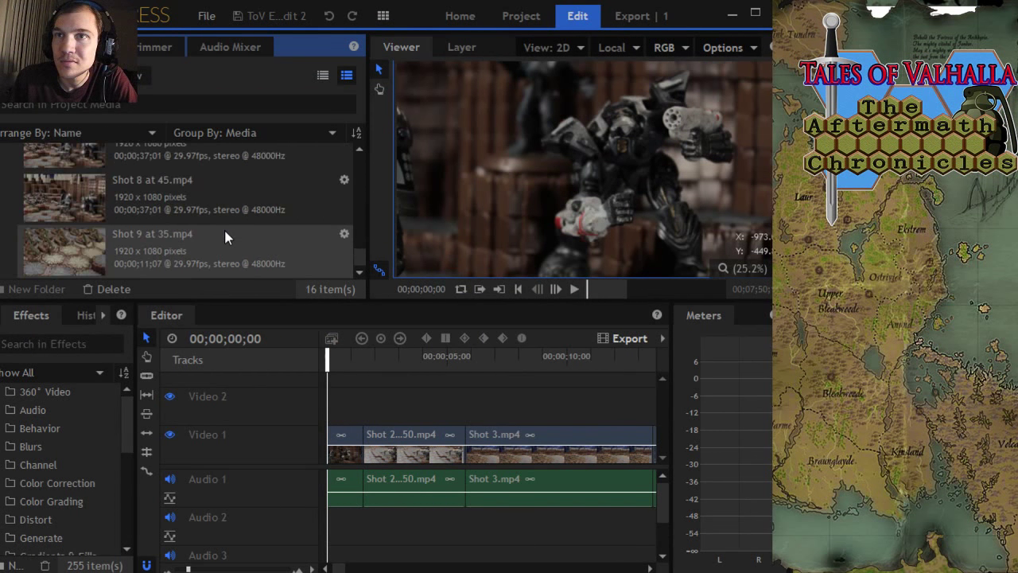
{"action": "scroll", "coordinate": [223, 227], "scroll_direction": "up", "scroll_amount": 5}
{"action": "scroll", "coordinate": [223, 227], "scroll_direction": "down", "scroll_amount": 4}
{"action": "scroll", "coordinate": [224, 227], "scroll_direction": "up", "scroll_amount": 5}
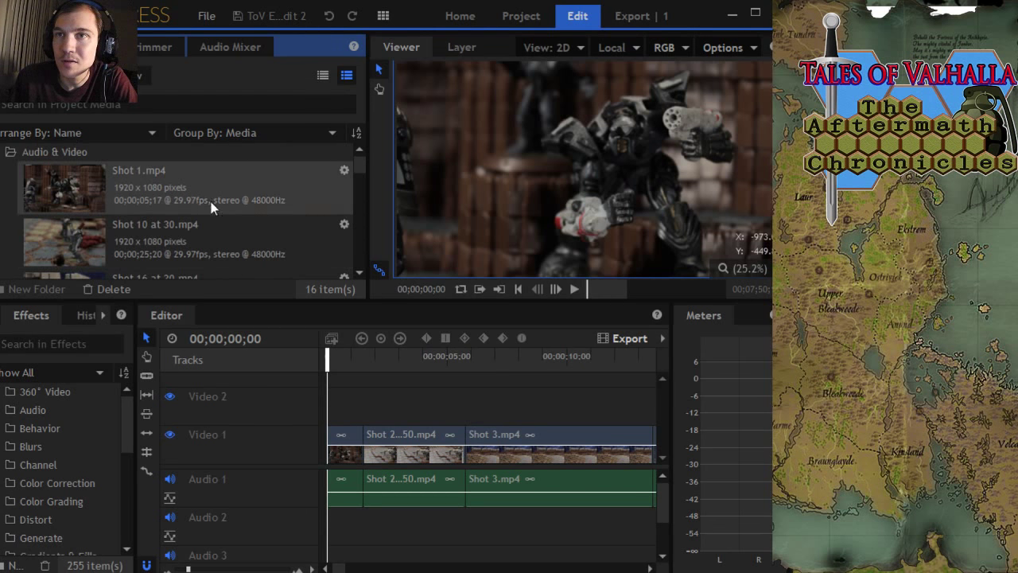
{"action": "scroll", "coordinate": [199, 250], "scroll_direction": "down", "scroll_amount": 4}
{"action": "scroll", "coordinate": [199, 218], "scroll_direction": "down", "scroll_amount": 2}
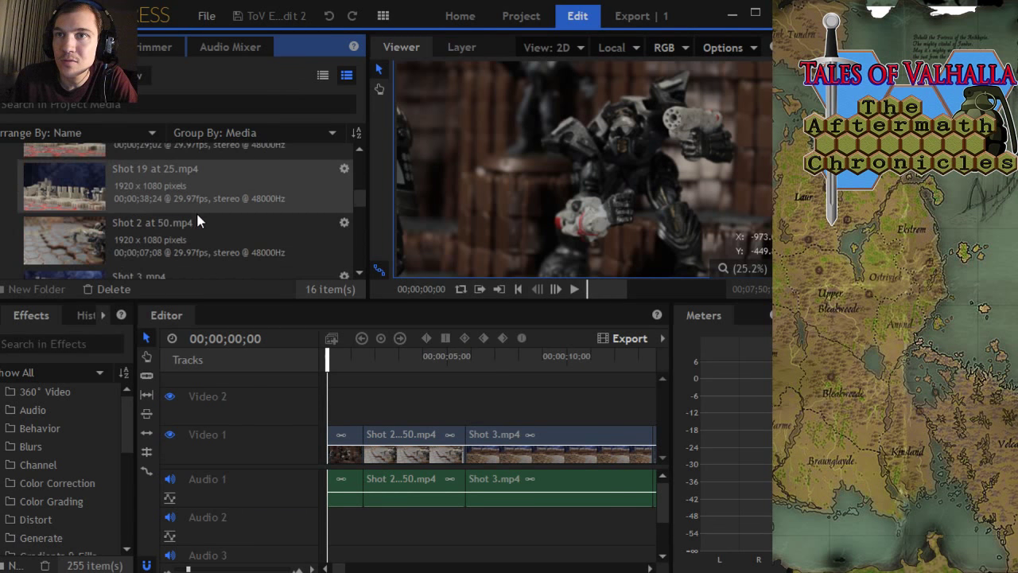
{"action": "scroll", "coordinate": [199, 226], "scroll_direction": "down", "scroll_amount": 2}
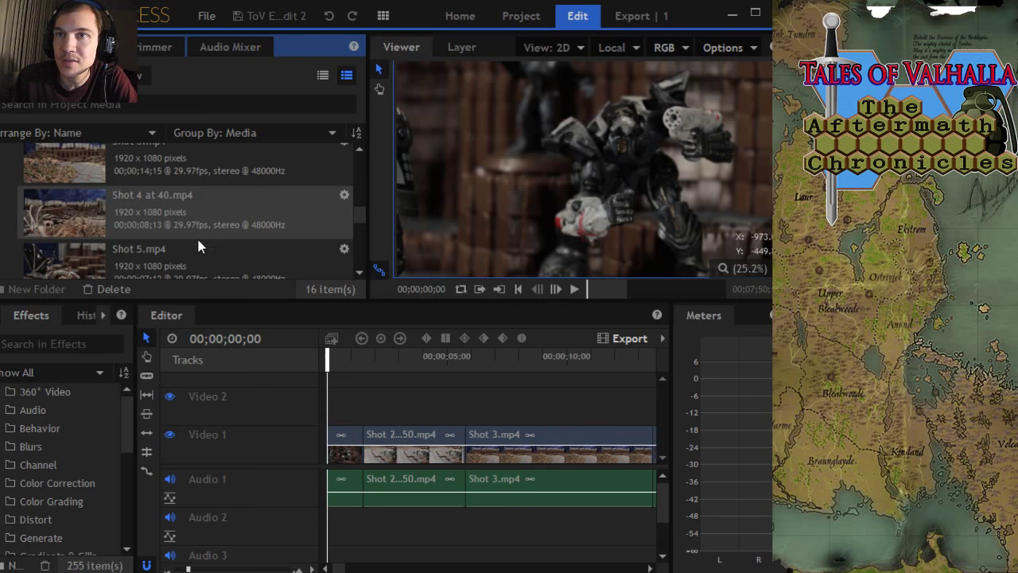
{"action": "scroll", "coordinate": [198, 247], "scroll_direction": "down", "scroll_amount": 4}
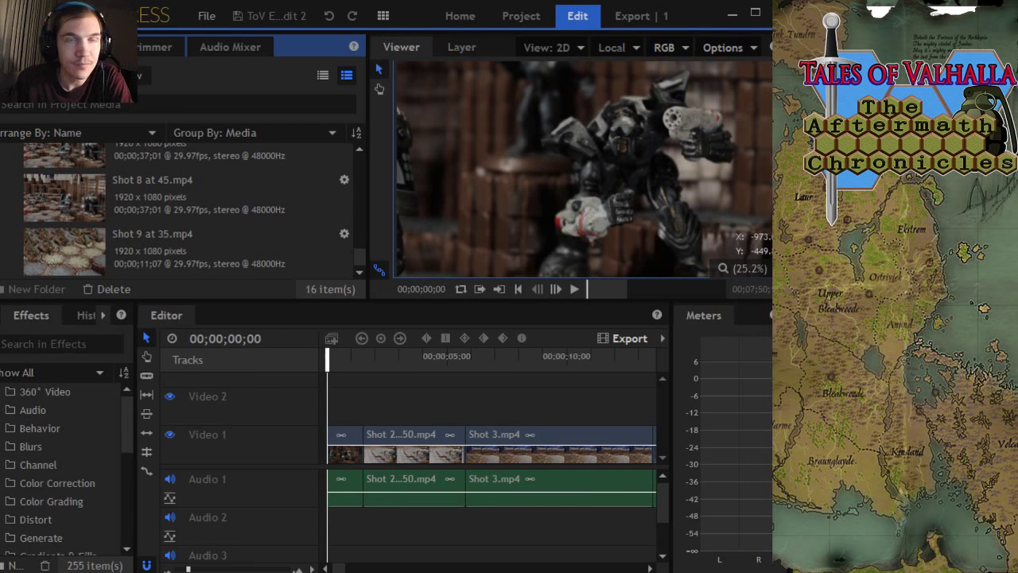
Step: Play the edit from the beginning, pausing in Shot 7 at 00;00;39;04 and again in Shot 10 at 00;01;18;28
{"action": "left_click", "coordinate": [574, 286]}
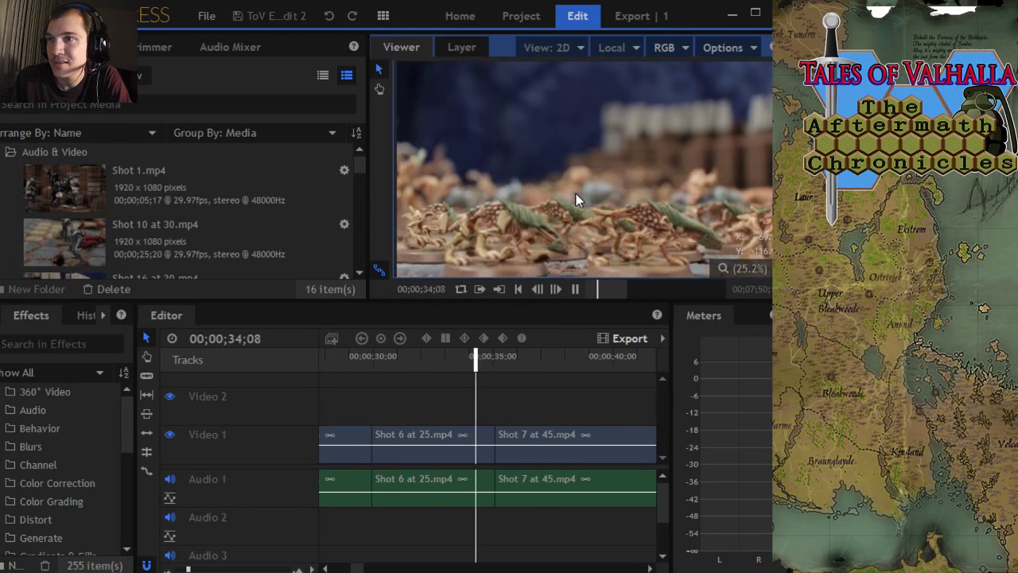
{"action": "left_click", "coordinate": [575, 290]}
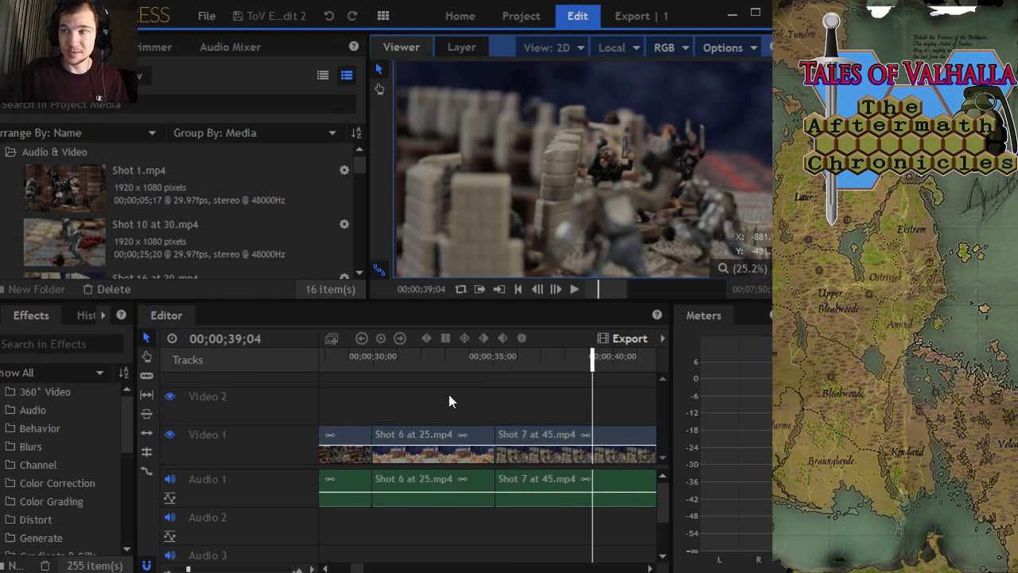
{"action": "left_click", "coordinate": [574, 291]}
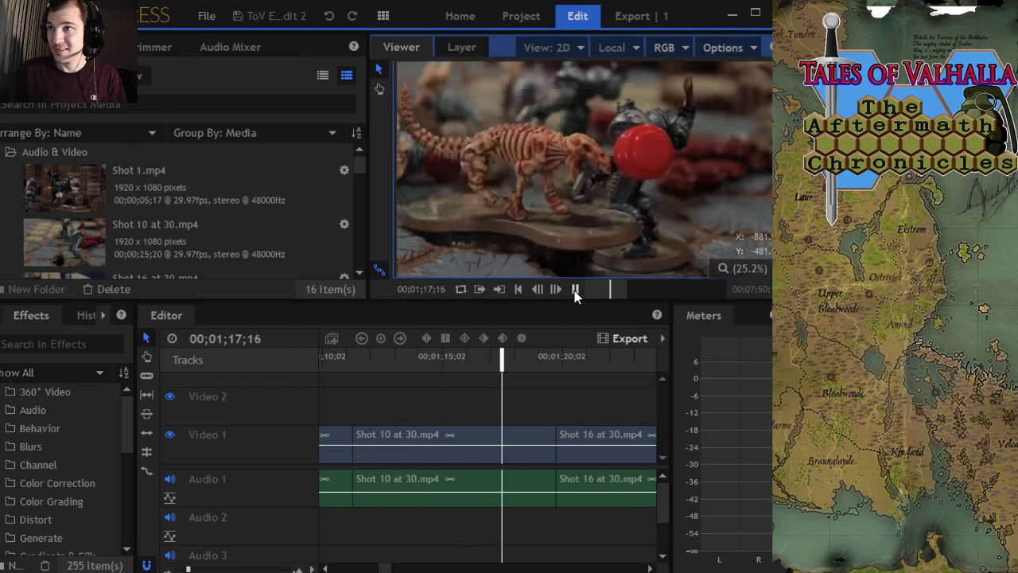
{"action": "left_click", "coordinate": [574, 291]}
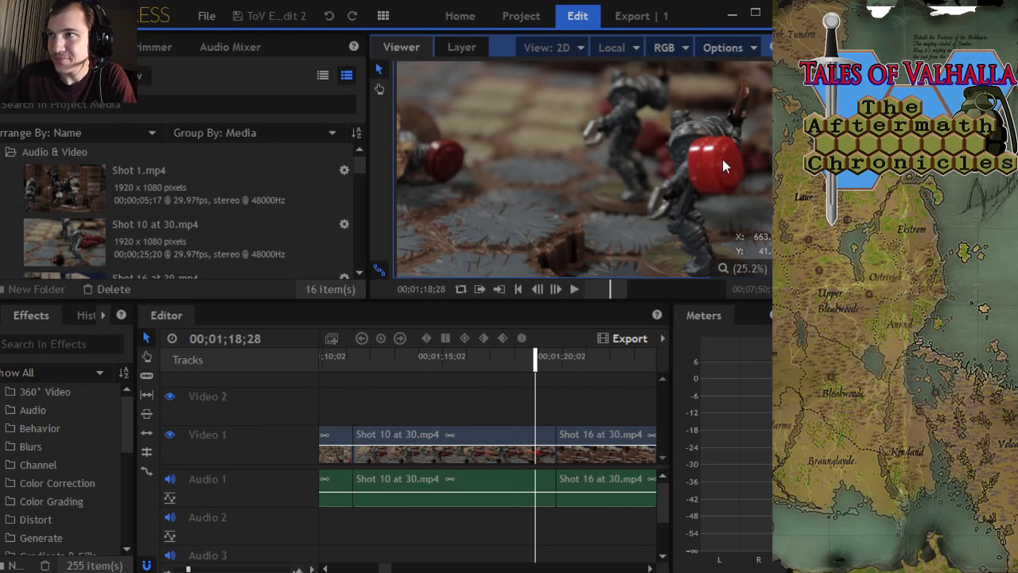
Step: Continue playback from Shot 10, pausing in Shot 16 at 00;01;23;02 and in Shot 17 at 00;01;28;19
{"action": "left_click", "coordinate": [574, 290]}
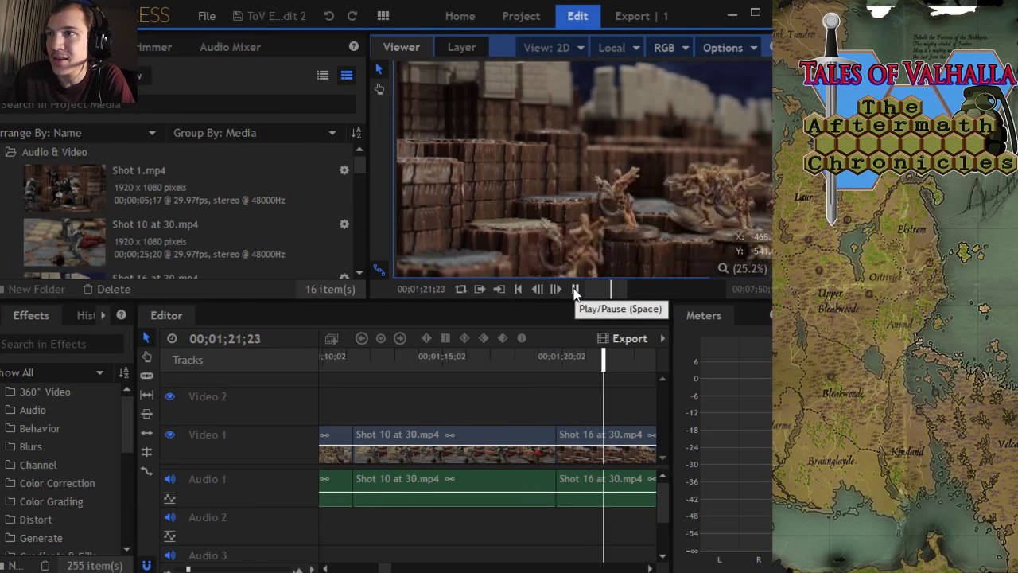
{"action": "left_click", "coordinate": [574, 289]}
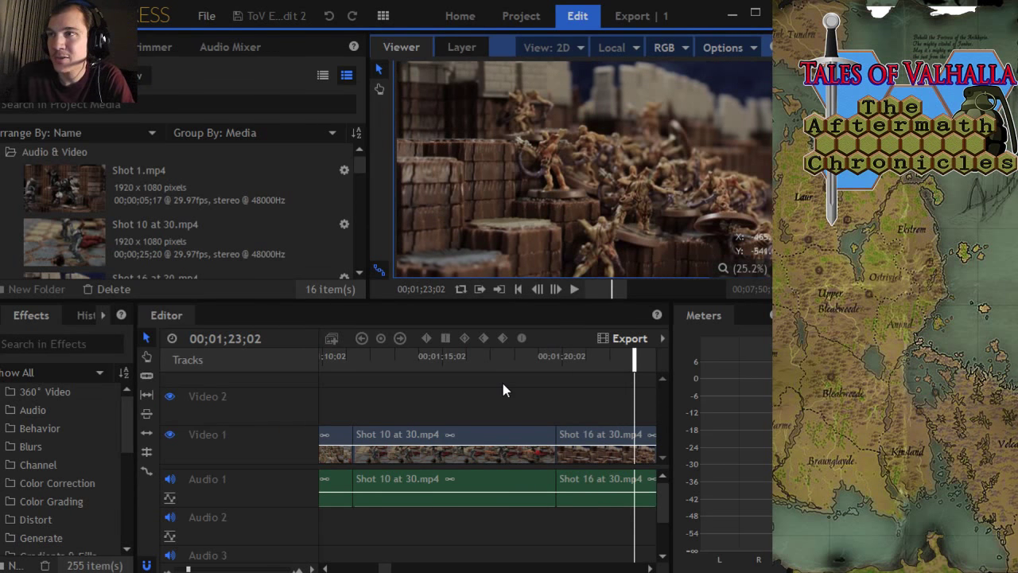
{"action": "left_click", "coordinate": [575, 289]}
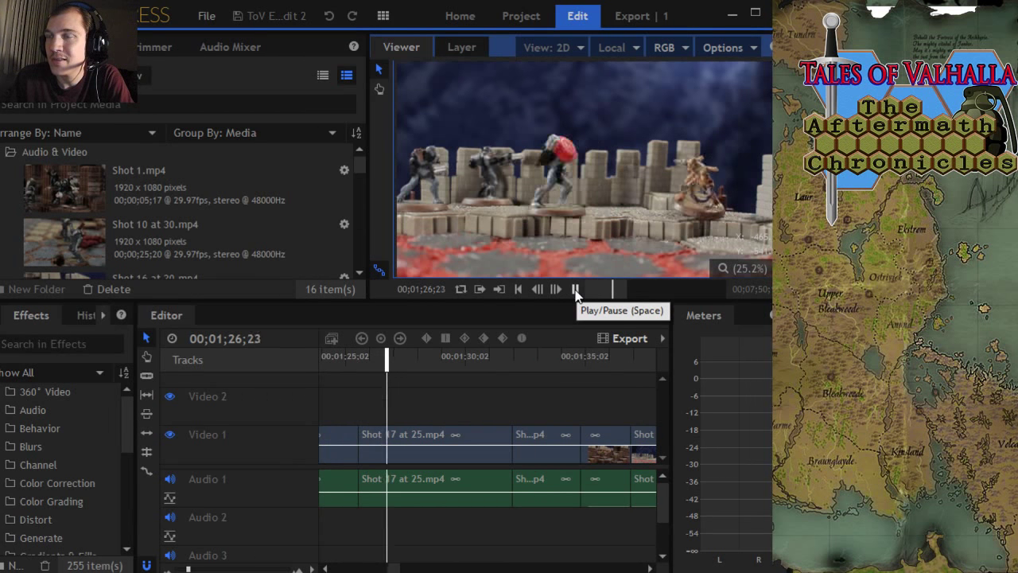
{"action": "left_click", "coordinate": [575, 289]}
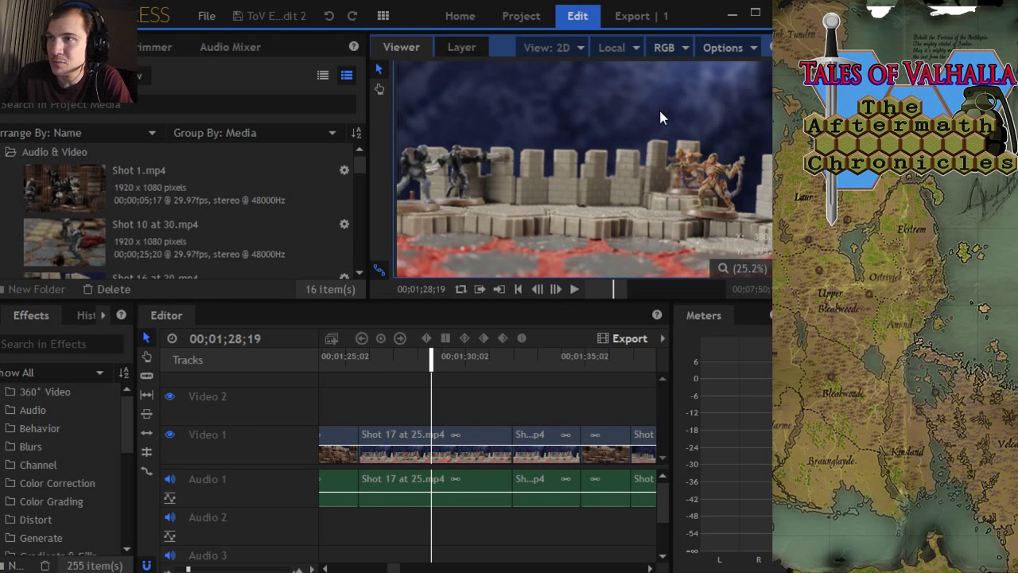
Step: Play from Shot 17 past the last clip, pausing at 00;01;35;16, and return the playhead to 00;01;50;02 near Shot 19's end
{"action": "left_click", "coordinate": [576, 289]}
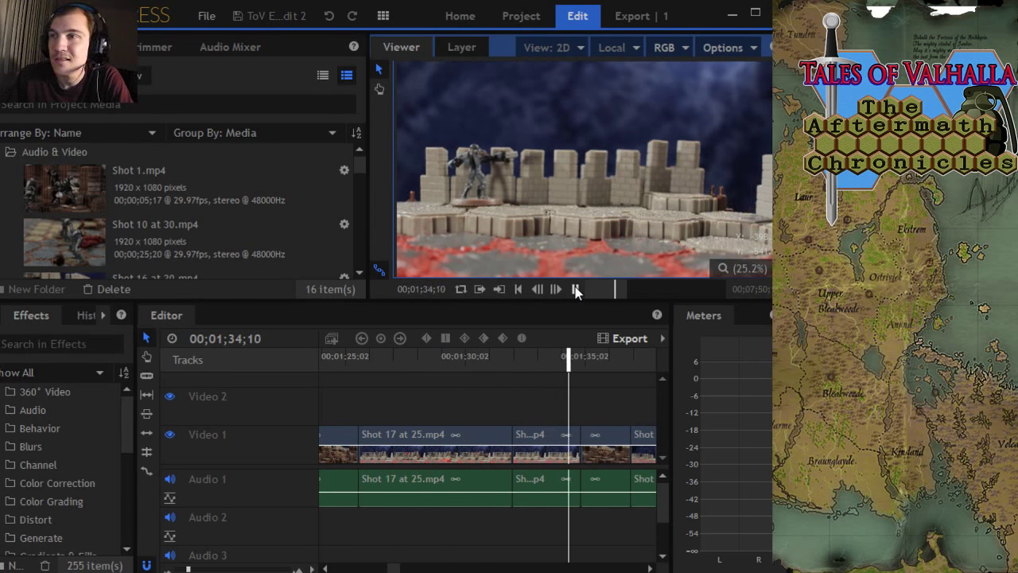
{"action": "left_click", "coordinate": [575, 288]}
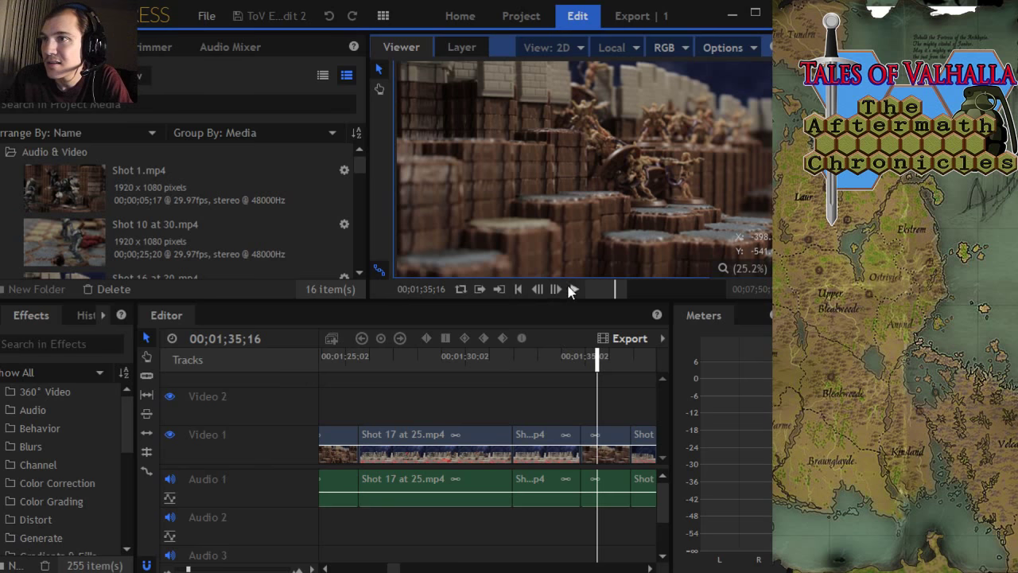
{"action": "left_click", "coordinate": [576, 289]}
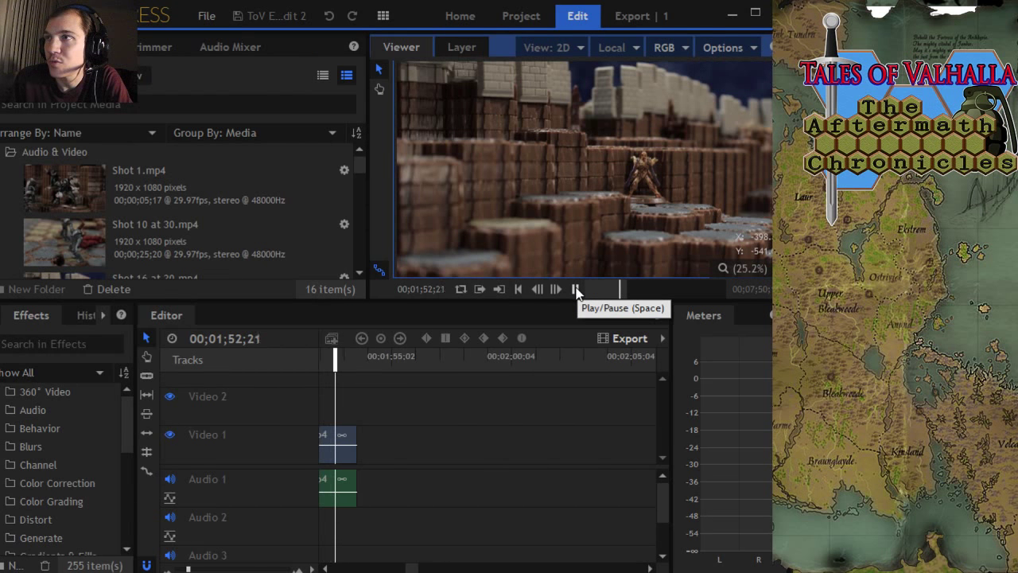
{"action": "left_click", "coordinate": [575, 291]}
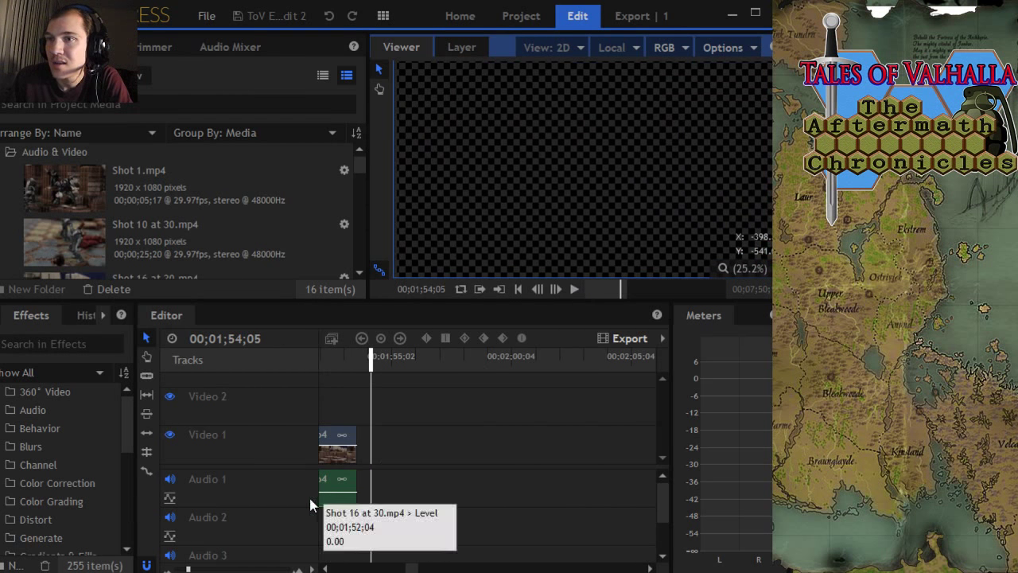
{"action": "left_click_drag", "start_coordinate": [370, 360], "coordinate": [443, 364]}
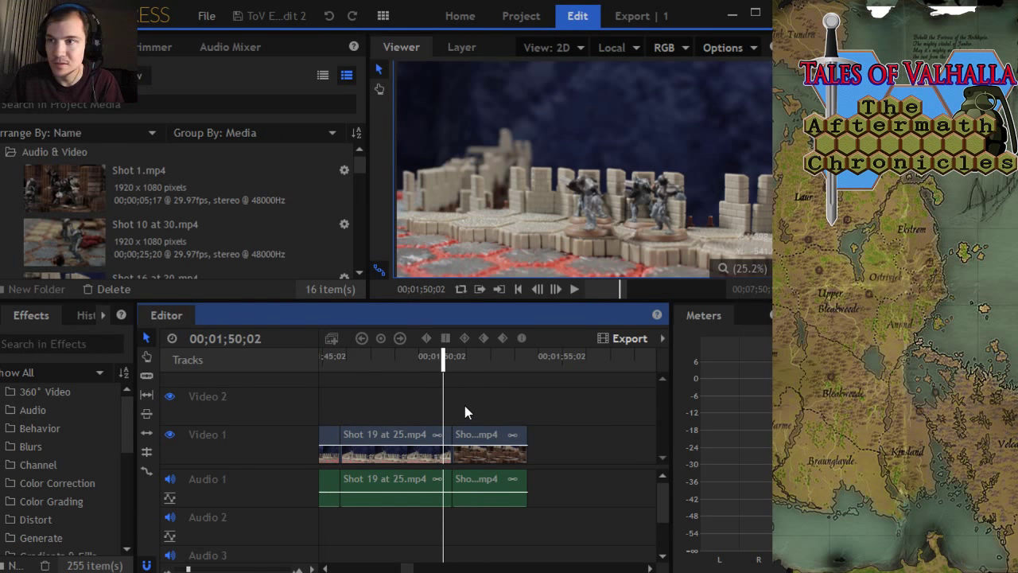
{"action": "scroll", "coordinate": [466, 412], "scroll_direction": "down", "scroll_amount": 3}
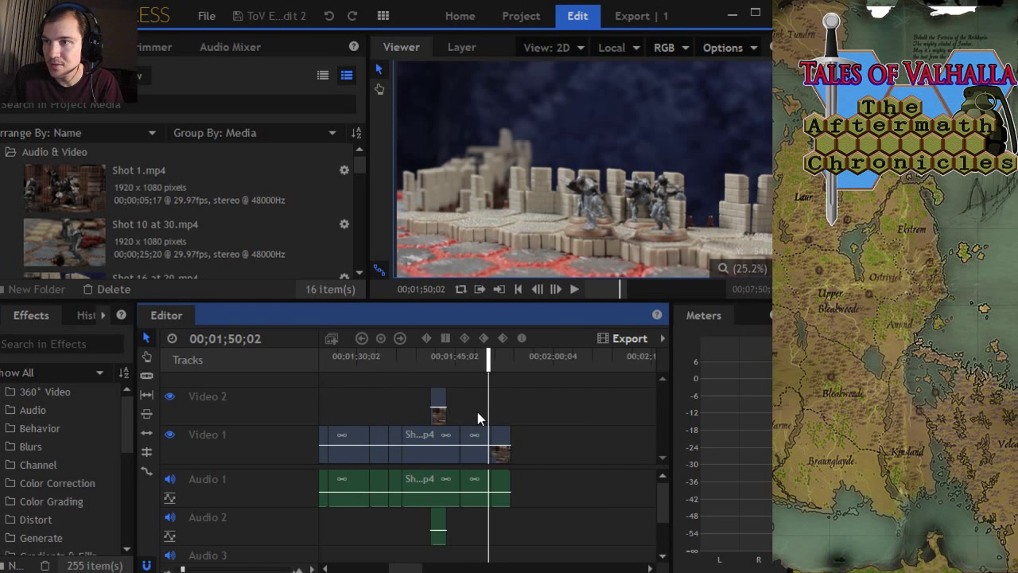
Step: Move the detached clip on Video 1 closer to the end of the edit, starting at about 00;02;06
{"action": "scroll", "coordinate": [475, 414], "scroll_direction": "down", "scroll_amount": 3}
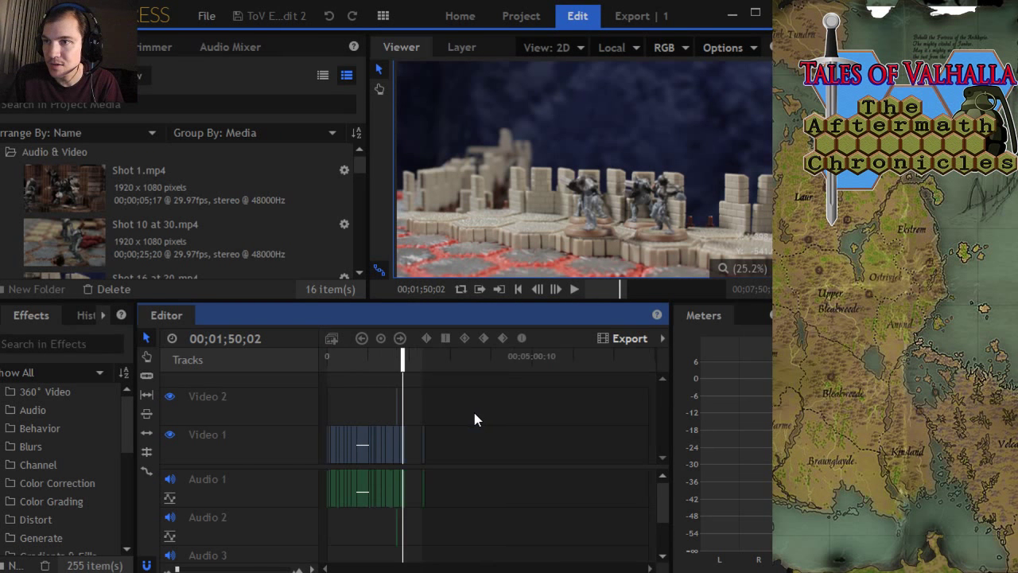
{"action": "left_click", "coordinate": [432, 361]}
{"action": "scroll", "coordinate": [422, 377], "scroll_direction": "up", "scroll_amount": 3}
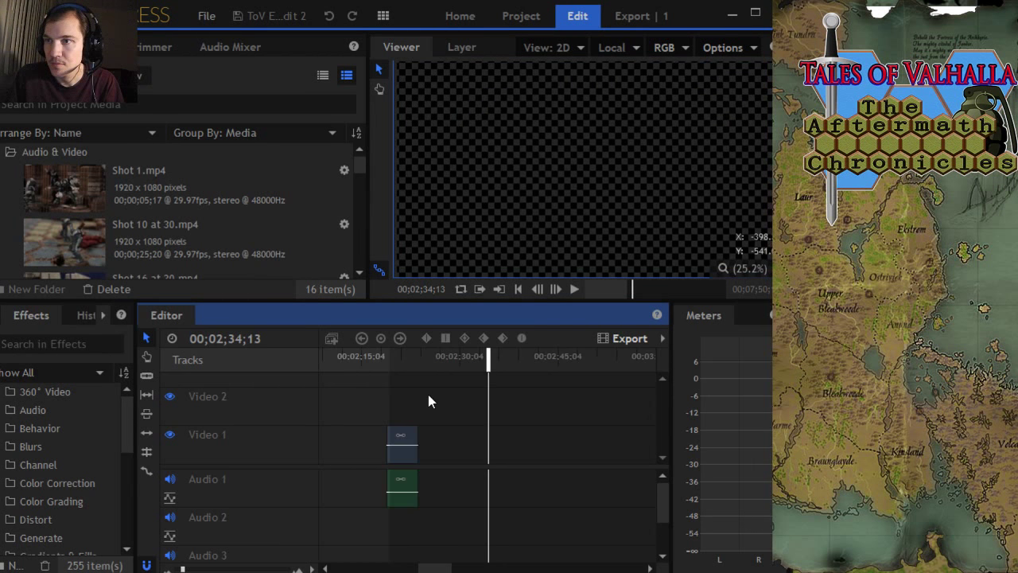
{"action": "left_click", "coordinate": [400, 437]}
{"action": "left_click_drag", "start_coordinate": [400, 437], "coordinate": [468, 443]}
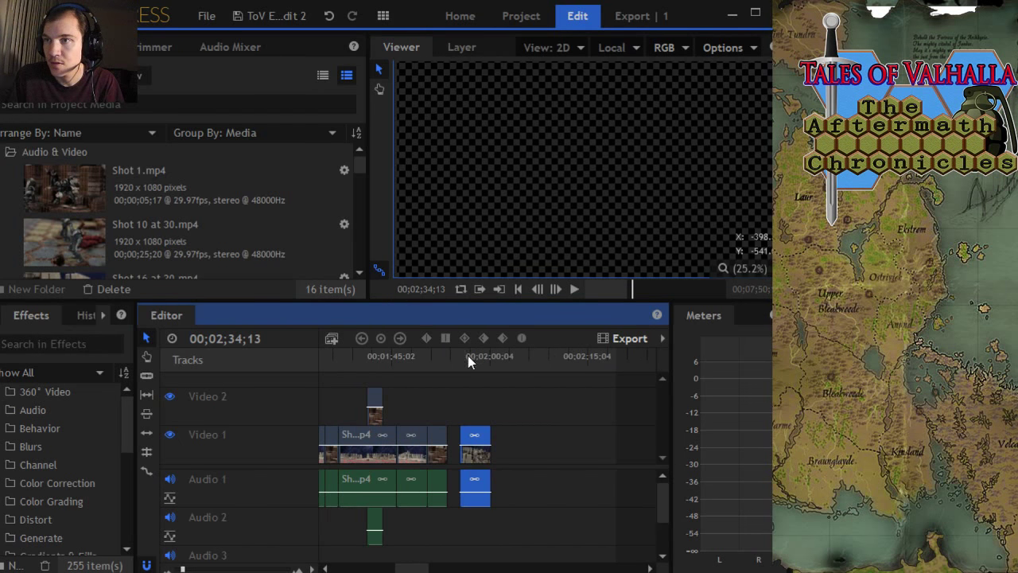
{"action": "left_click", "coordinate": [466, 358]}
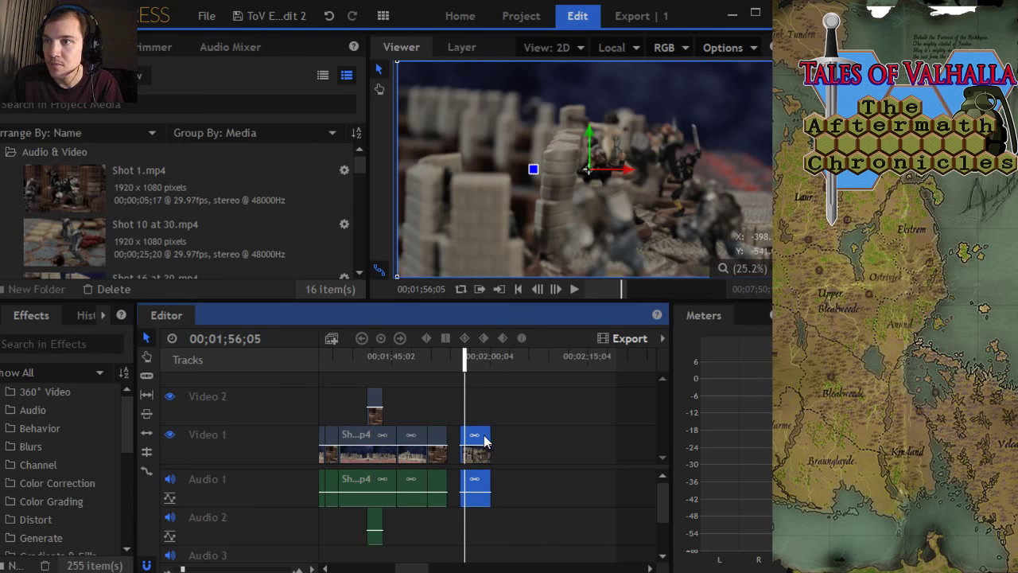
{"action": "left_click_drag", "start_coordinate": [486, 443], "coordinate": [554, 443]}
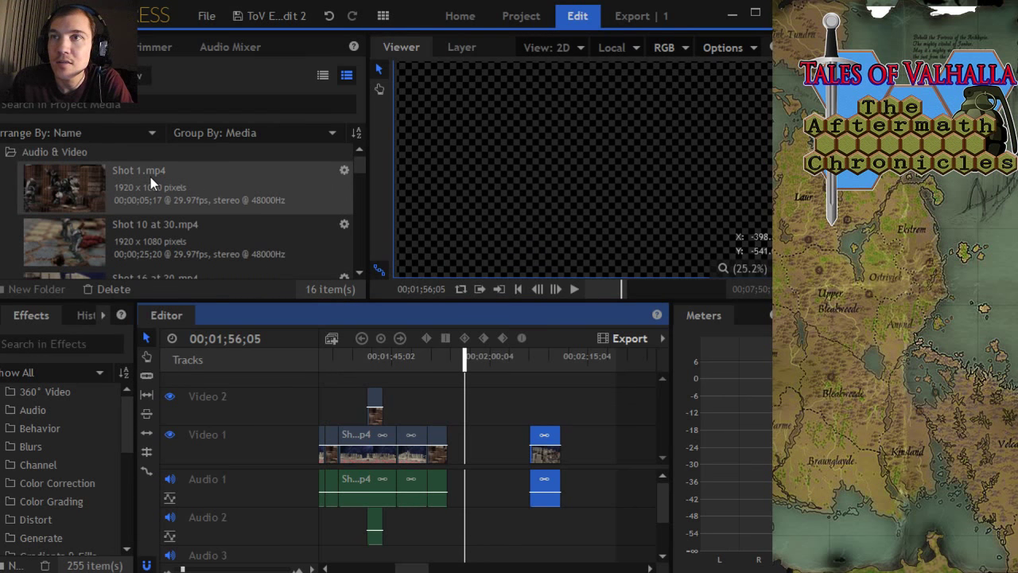
Step: Check the clip at 00;01;48;15, find Shot 19 at 25.mp4 in the project media and open it in the Trimmer
{"action": "scroll", "coordinate": [169, 191], "scroll_direction": "down", "scroll_amount": 3}
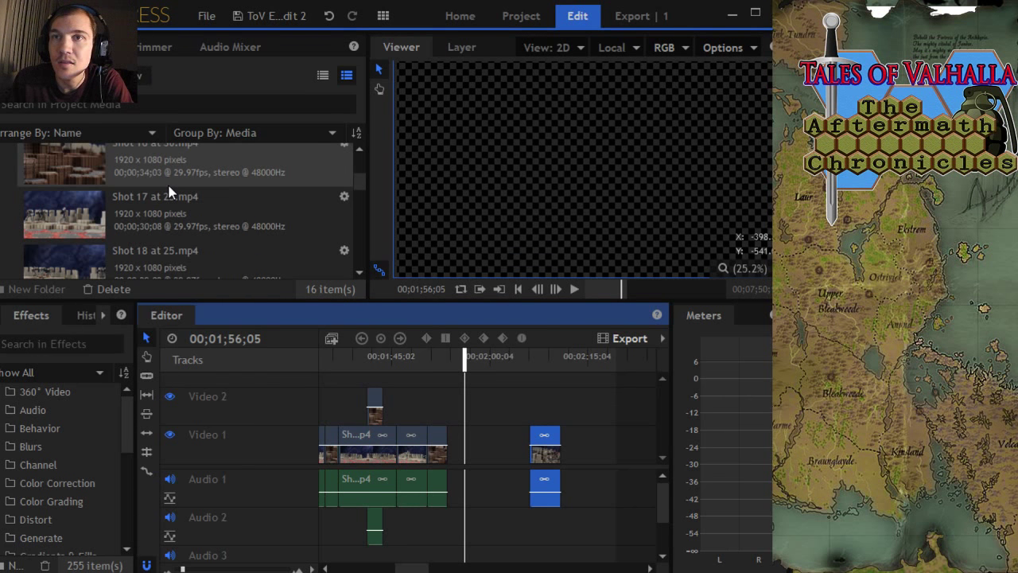
{"action": "scroll", "coordinate": [168, 191], "scroll_direction": "down", "scroll_amount": 2}
{"action": "scroll", "coordinate": [169, 191], "scroll_direction": "down", "scroll_amount": 2}
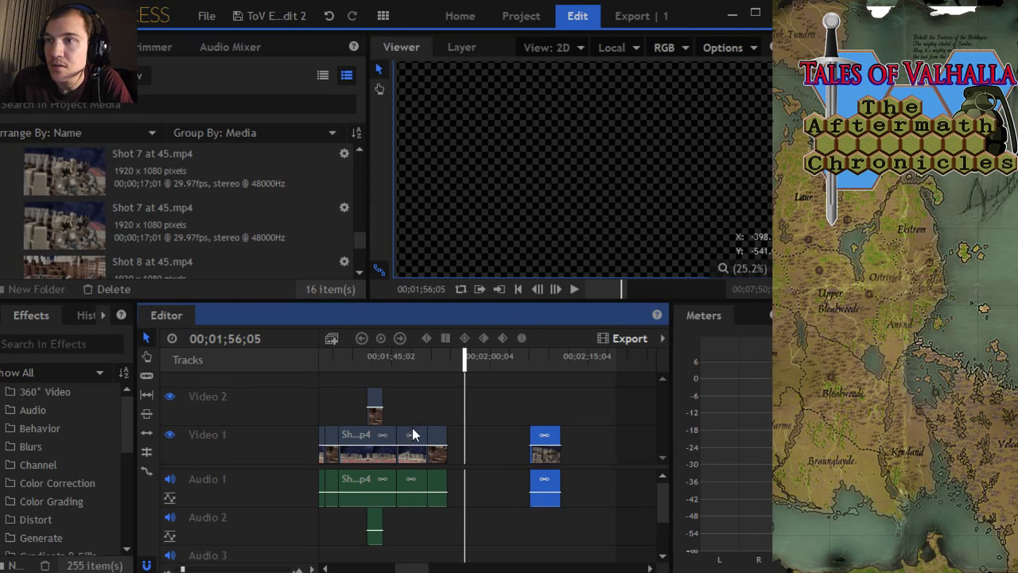
{"action": "left_click", "coordinate": [414, 354]}
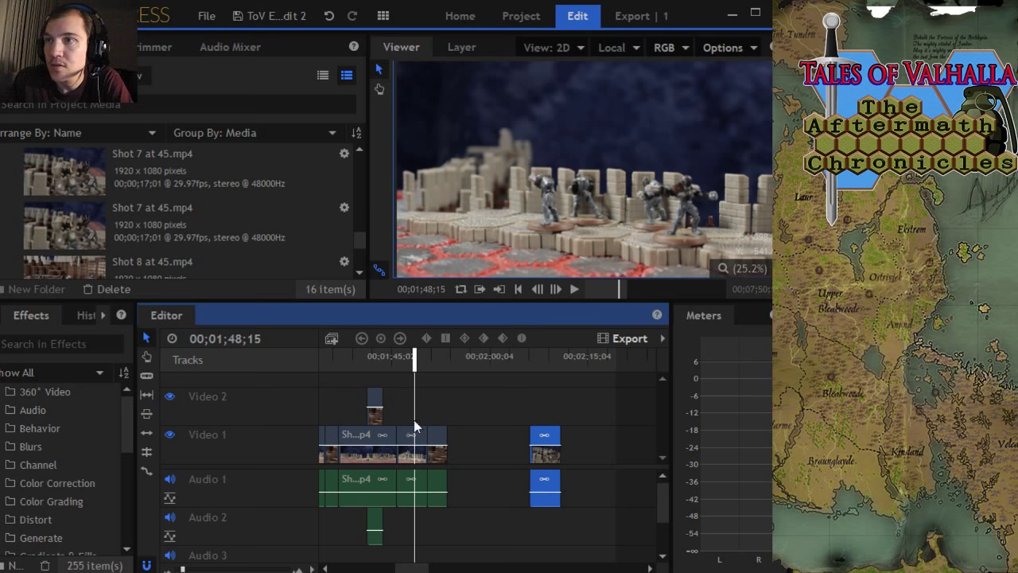
{"action": "left_click", "coordinate": [415, 434]}
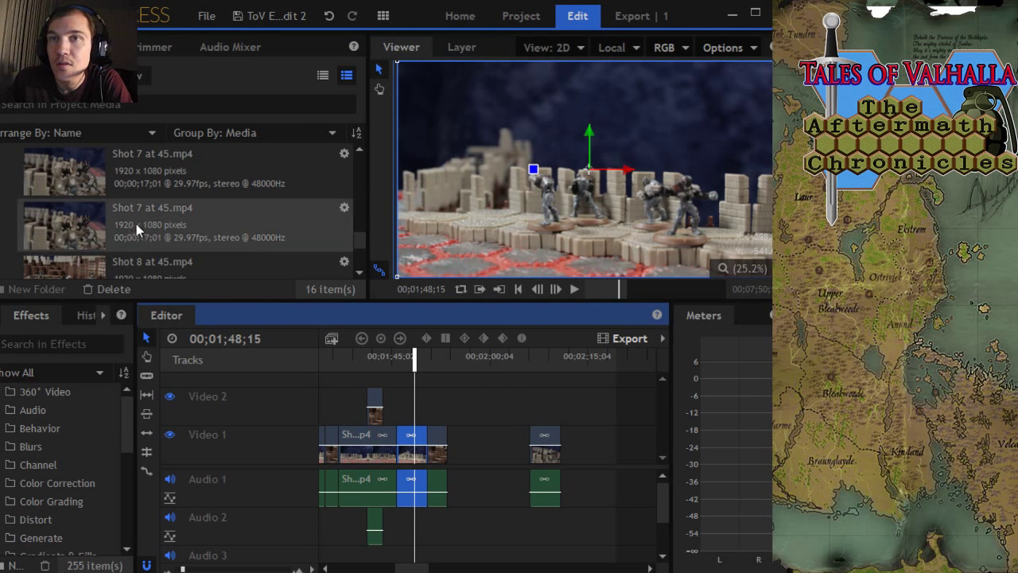
{"action": "scroll", "coordinate": [176, 221], "scroll_direction": "up", "scroll_amount": 6}
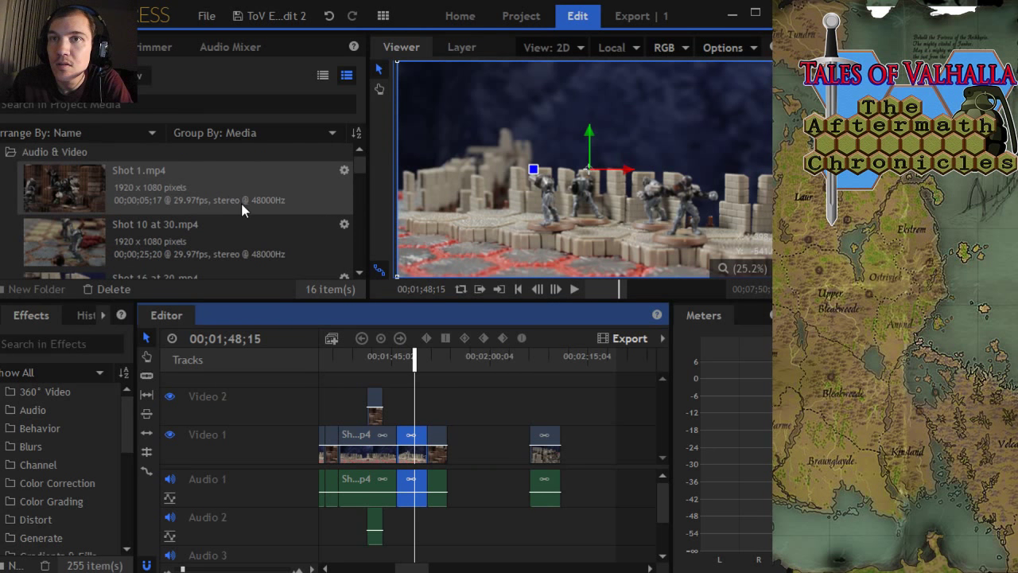
{"action": "scroll", "coordinate": [242, 205], "scroll_direction": "down", "scroll_amount": 3}
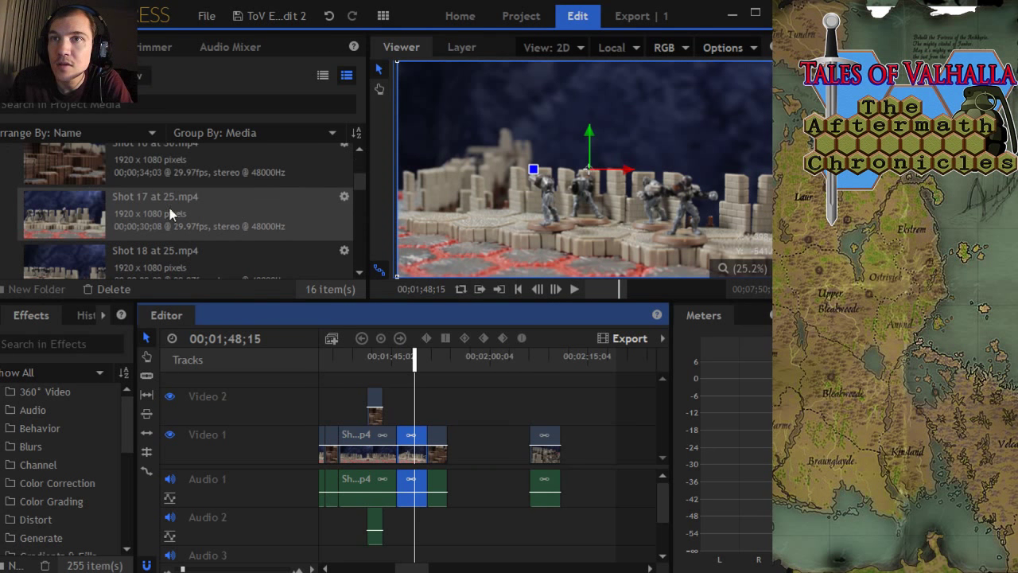
{"action": "scroll", "coordinate": [170, 207], "scroll_direction": "down", "scroll_amount": 2}
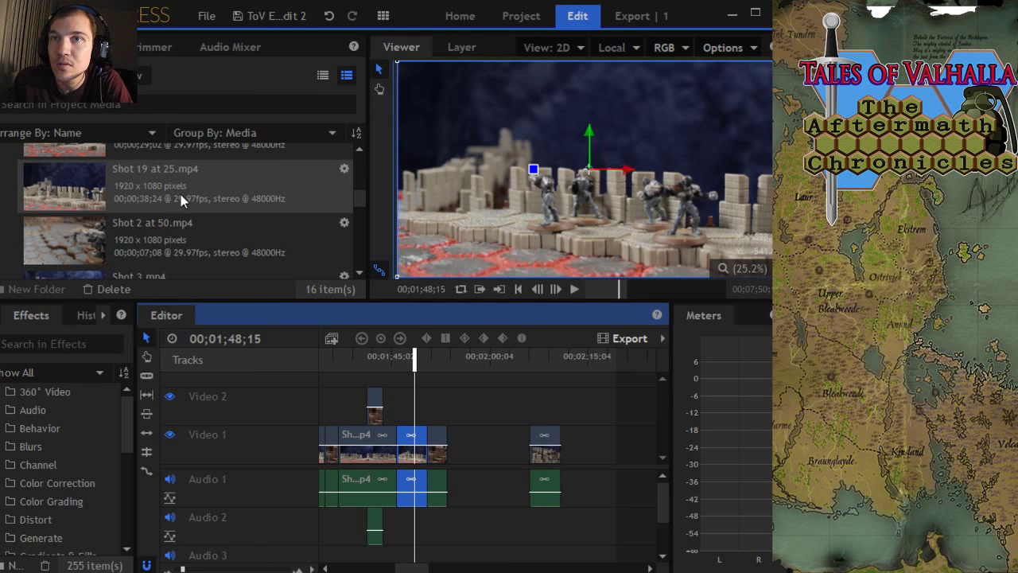
{"action": "left_click", "coordinate": [181, 194]}
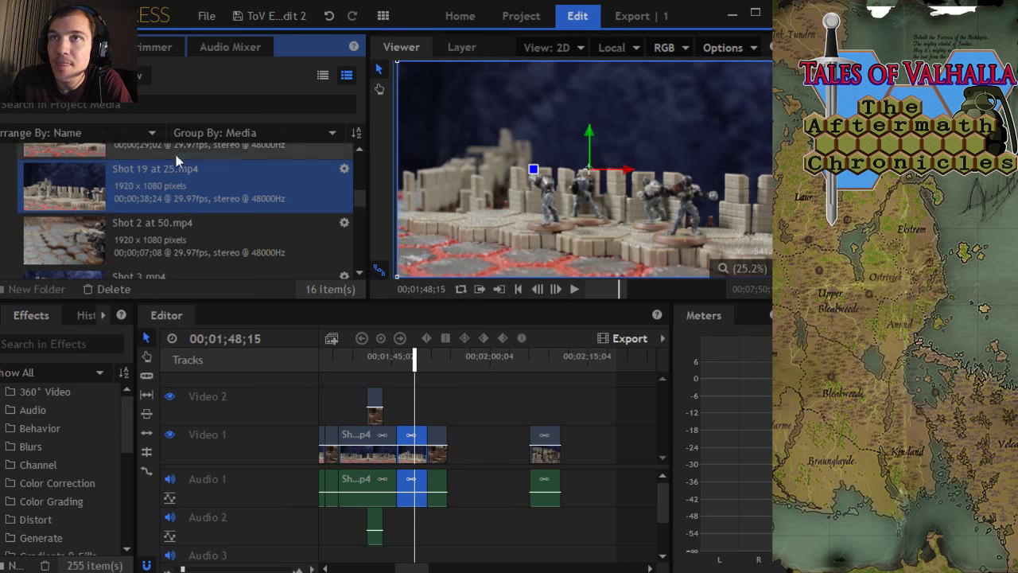
{"action": "left_click", "coordinate": [147, 48]}
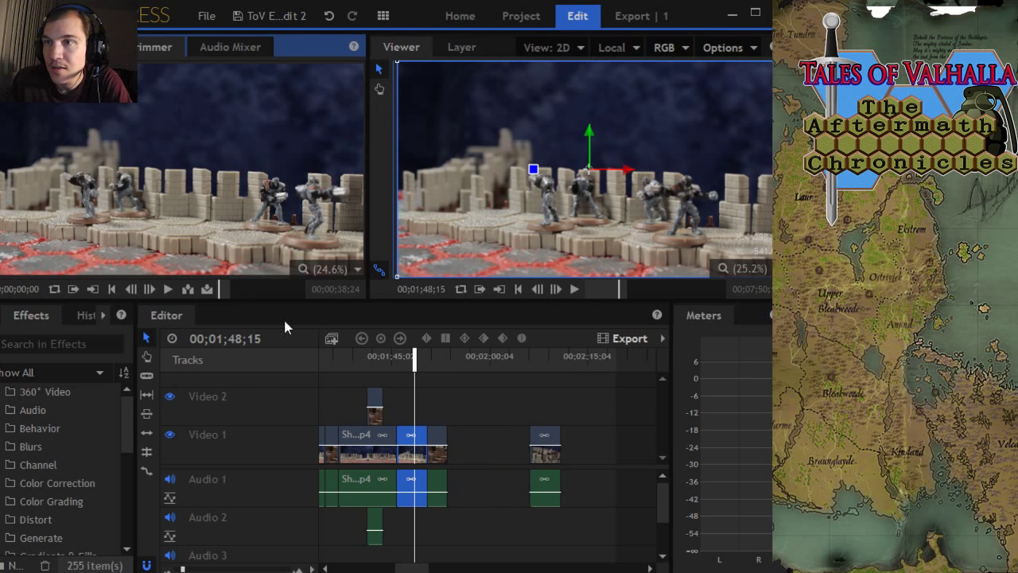
Step: Place the playhead at 00;01;53;29, just past the assembled clips, and shift the detached clip farther along to about 00;02;15
{"action": "left_click_drag", "start_coordinate": [415, 363], "coordinate": [450, 371]}
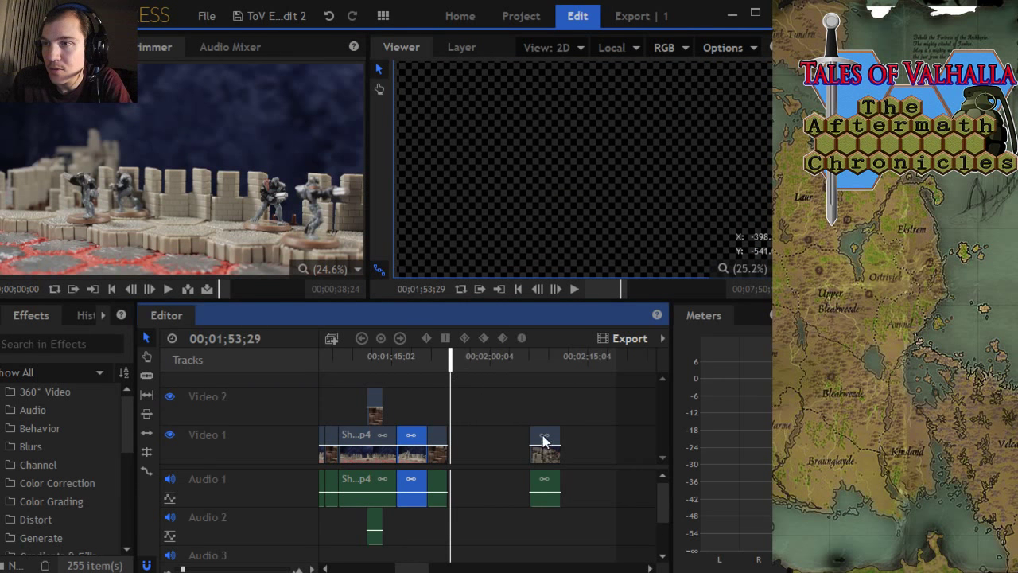
{"action": "left_click_drag", "start_coordinate": [549, 440], "coordinate": [604, 439]}
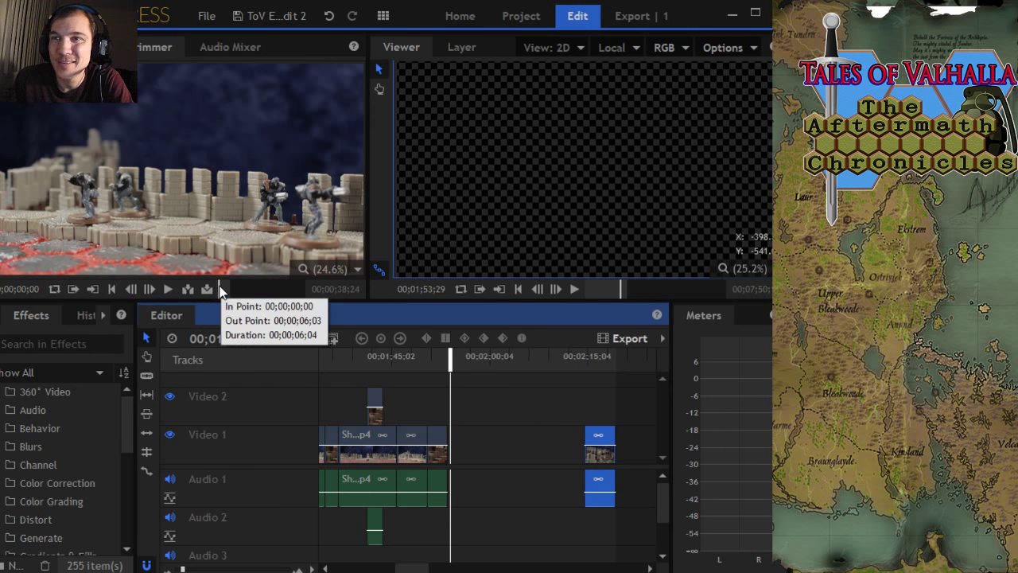
Step: Review Shot 19 at 25.mp4 in the Trimmer and mark its range from 00;00;09;29 to 00;00;35;24
{"action": "left_click_drag", "start_coordinate": [221, 291], "coordinate": [241, 294]}
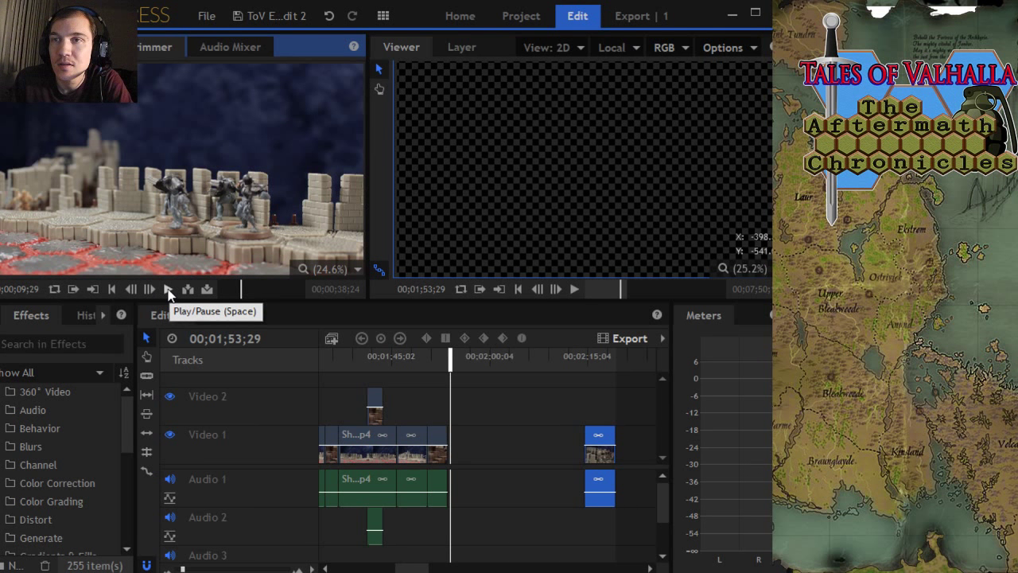
{"action": "left_click", "coordinate": [168, 291]}
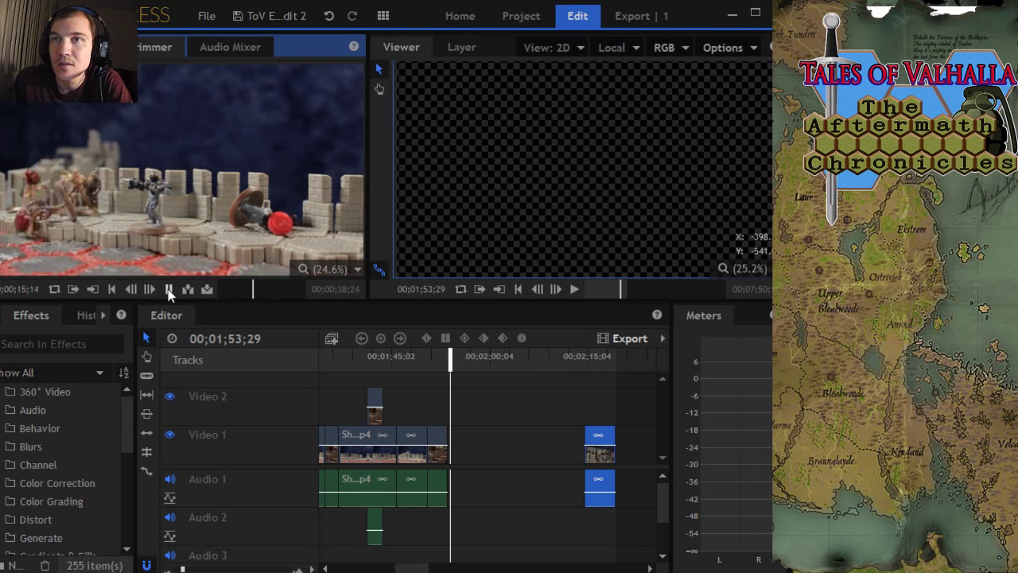
{"action": "left_click", "coordinate": [168, 291]}
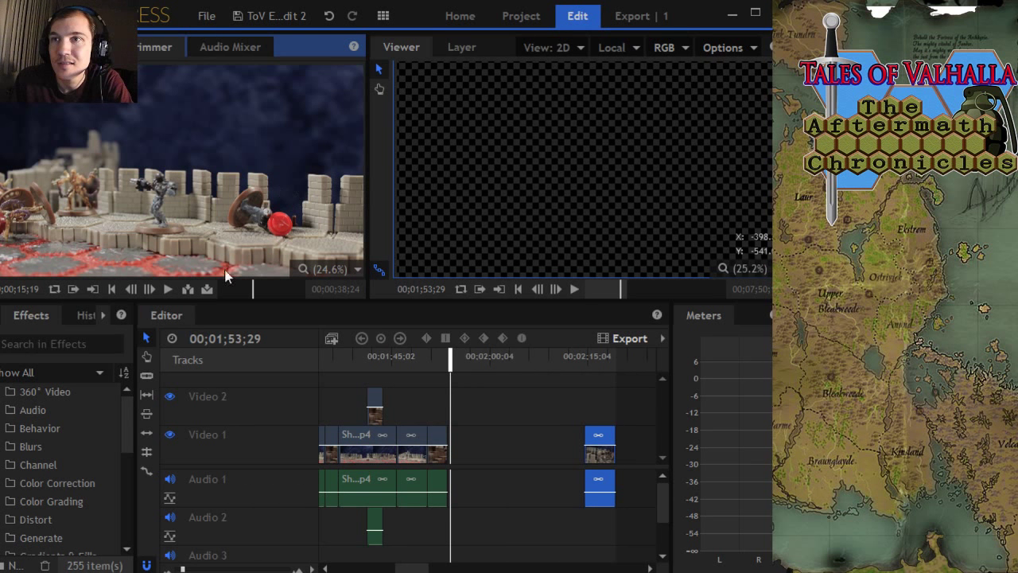
{"action": "left_click", "coordinate": [169, 291]}
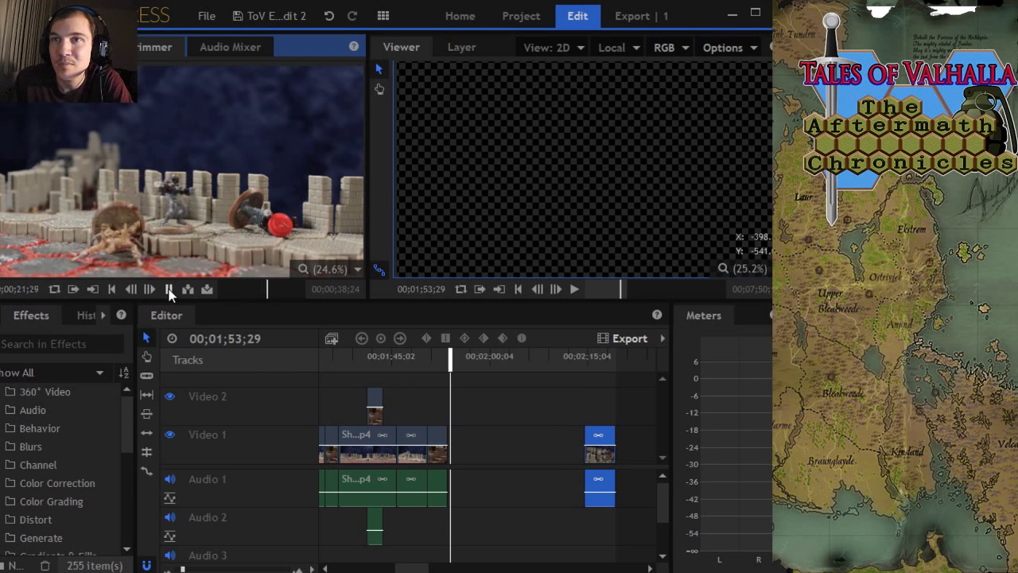
{"action": "left_click", "coordinate": [168, 291]}
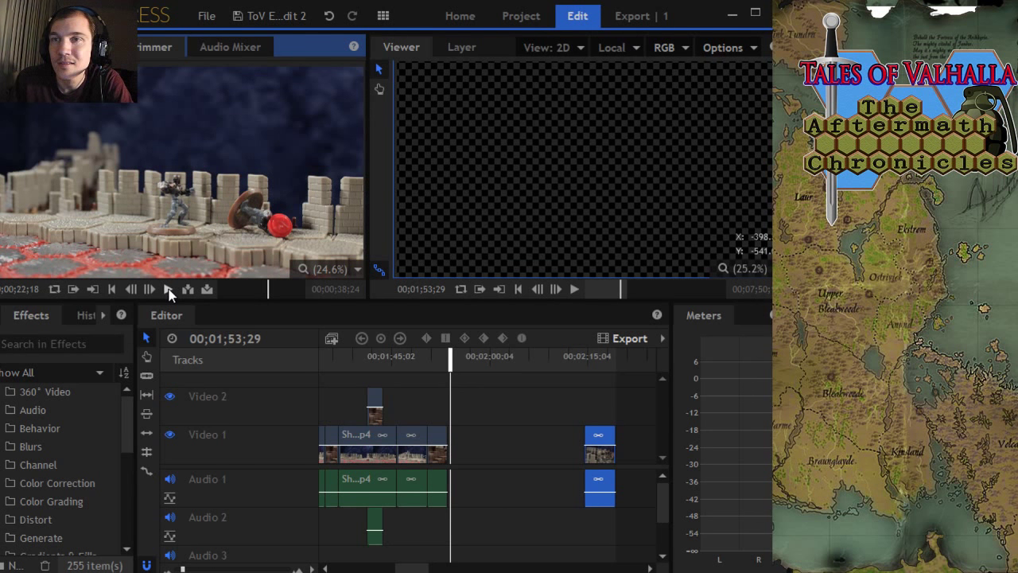
{"action": "left_click", "coordinate": [169, 291]}
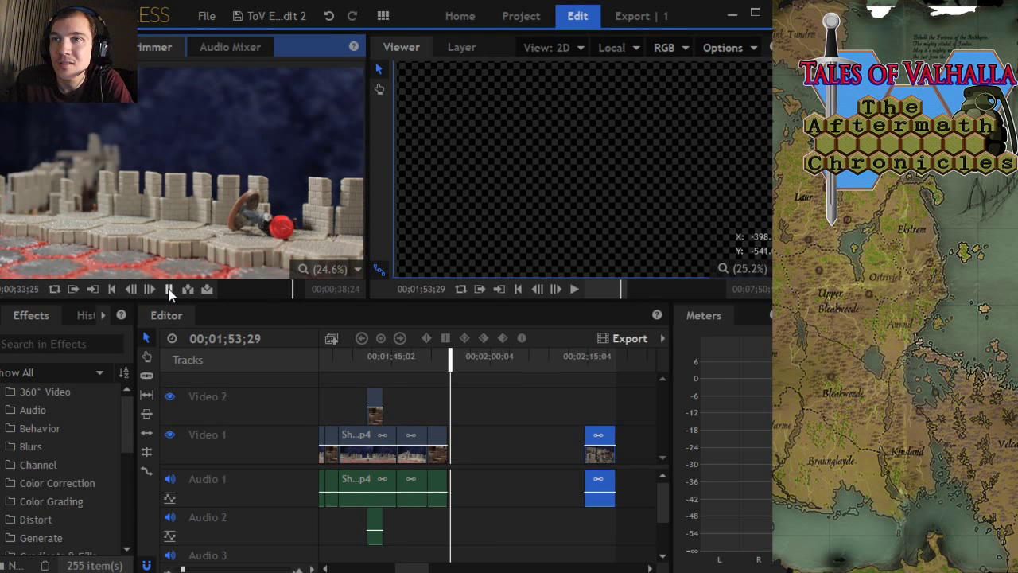
{"action": "left_click", "coordinate": [168, 289]}
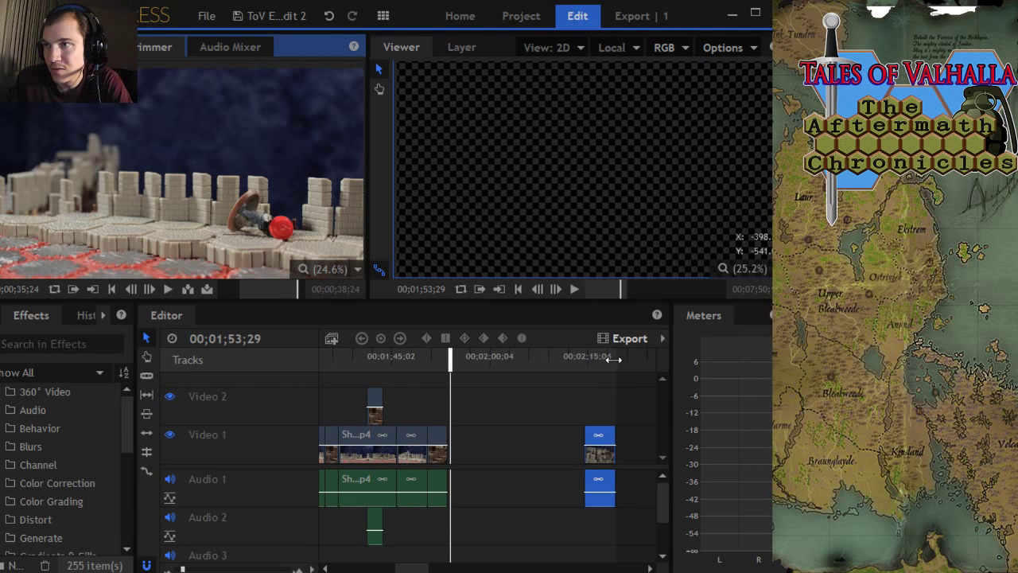
Step: Extend the timeline's work area to about 00;04;35 and move the detached clip to about 00;04;33 on Video 1
{"action": "left_click_drag", "start_coordinate": [615, 359], "coordinate": [676, 364]}
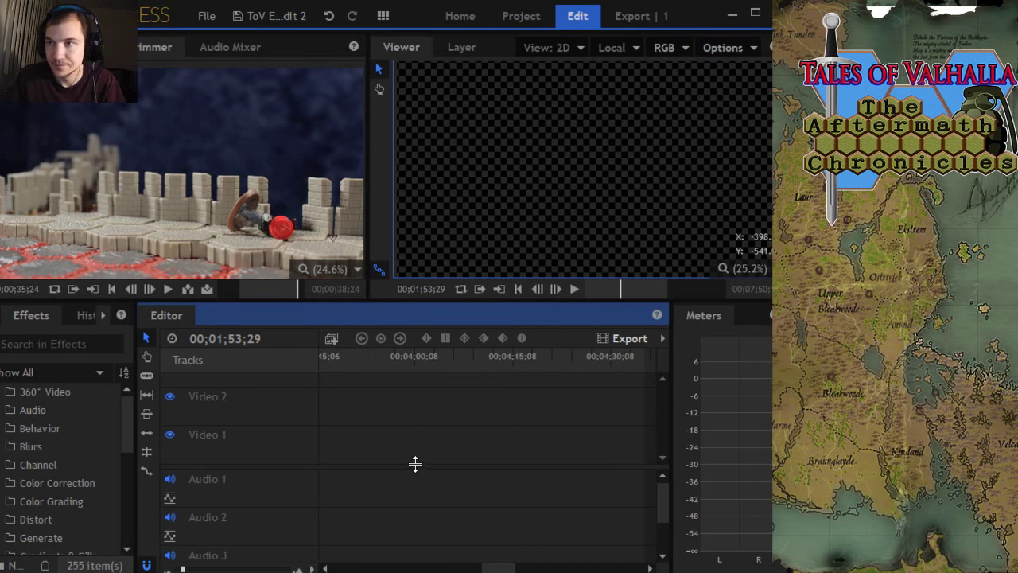
{"action": "scroll", "coordinate": [414, 450], "scroll_direction": "down", "scroll_amount": 5}
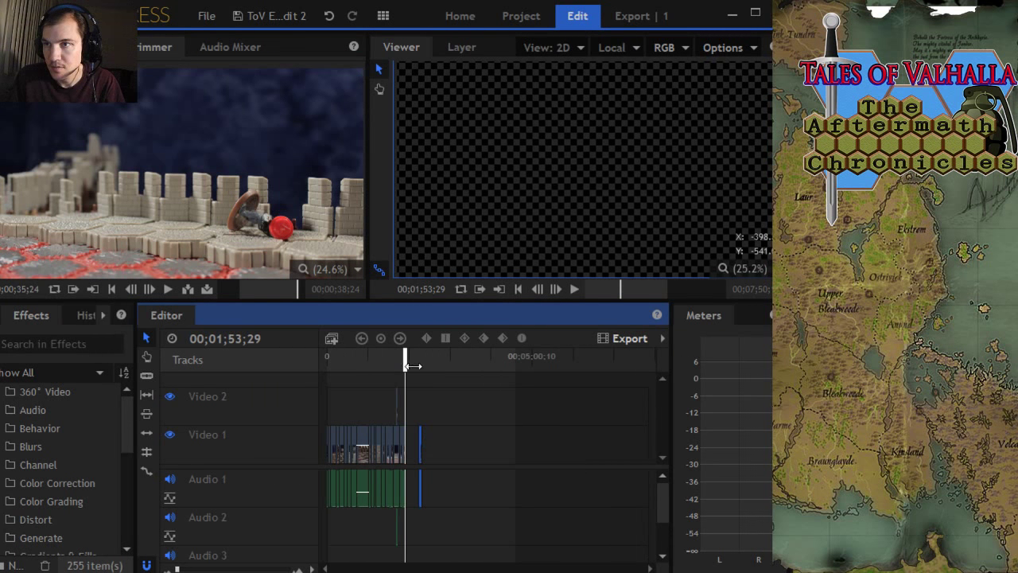
{"action": "scroll", "coordinate": [426, 408], "scroll_direction": "up", "scroll_amount": 5}
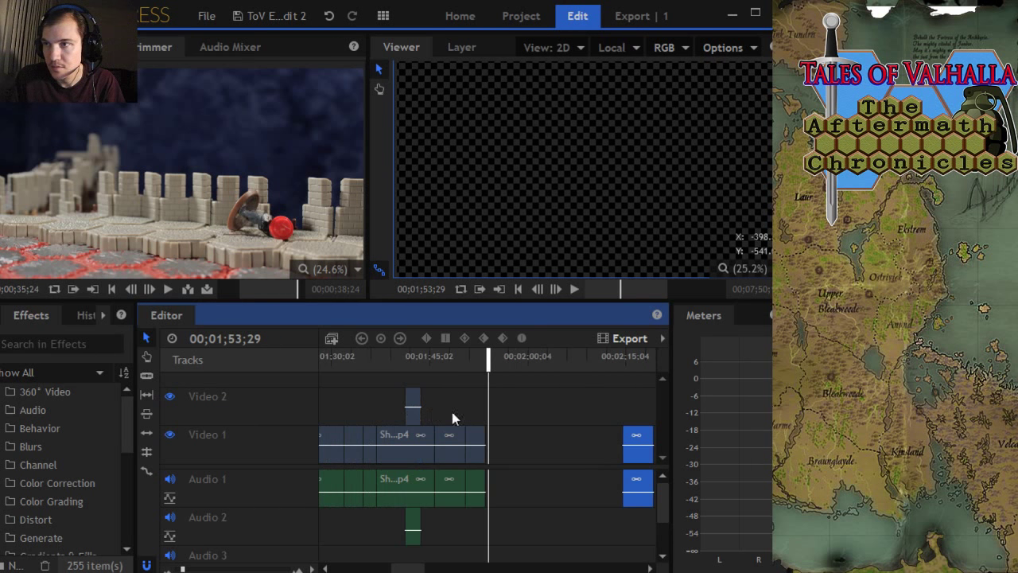
{"action": "left_click_drag", "start_coordinate": [643, 441], "coordinate": [401, 446]}
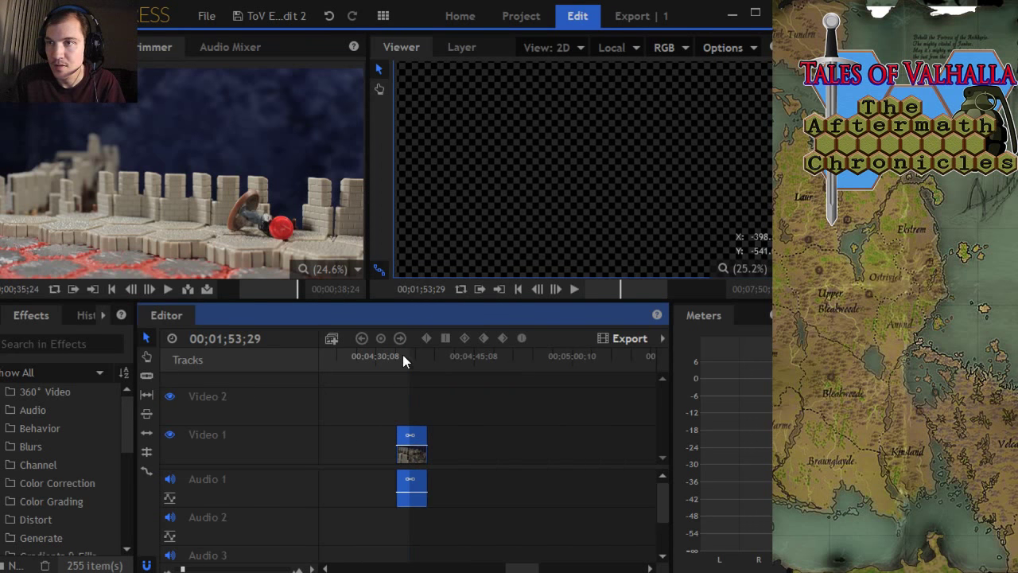
{"action": "mouse_move", "coordinate": [403, 359]}
{"action": "left_mouse_down"}
{"action": "mouse_move", "coordinate": [426, 360]}
{"action": "mouse_move", "coordinate": [386, 359]}
{"action": "left_mouse_up"}
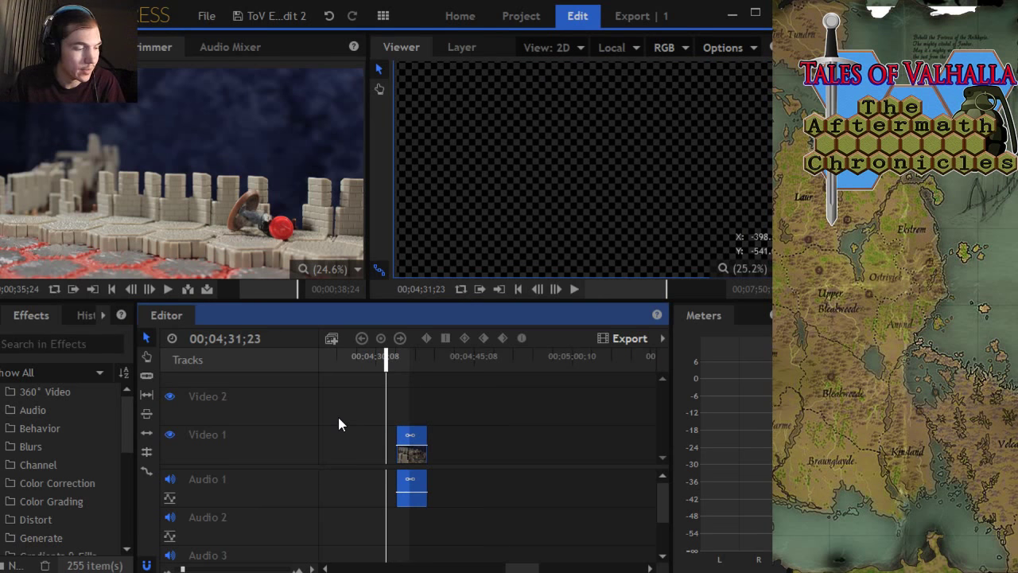
Step: Insert the marked section of Shot 19 at 25.mp4 into the timeline at 00;01;53;24, just after the last assembled clip
{"action": "scroll", "coordinate": [338, 417], "scroll_direction": "up", "scroll_amount": 2}
{"action": "left_click", "coordinate": [409, 362]}
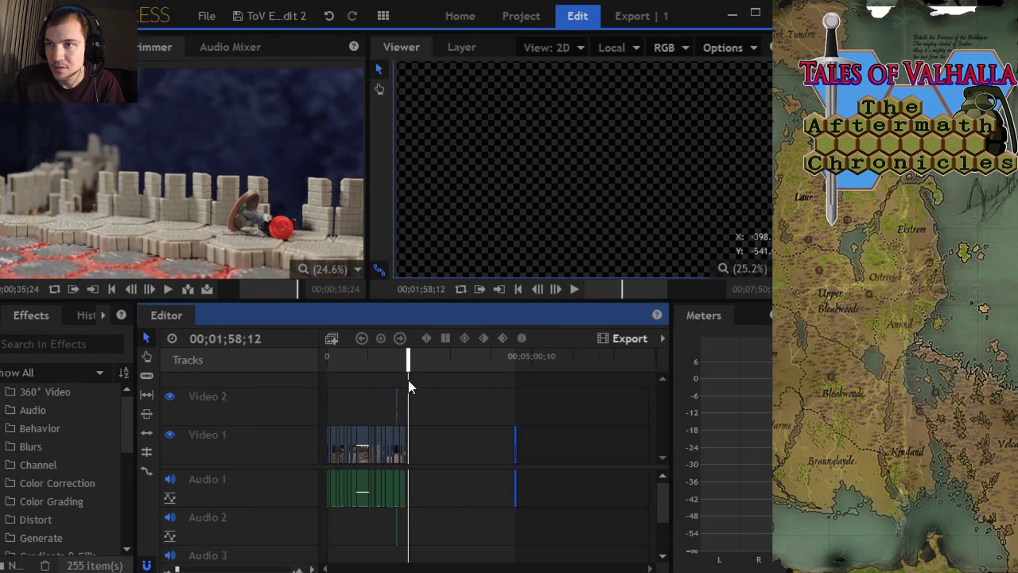
{"action": "scroll", "coordinate": [407, 388], "scroll_direction": "up", "scroll_amount": 5}
{"action": "left_click", "coordinate": [367, 364]}
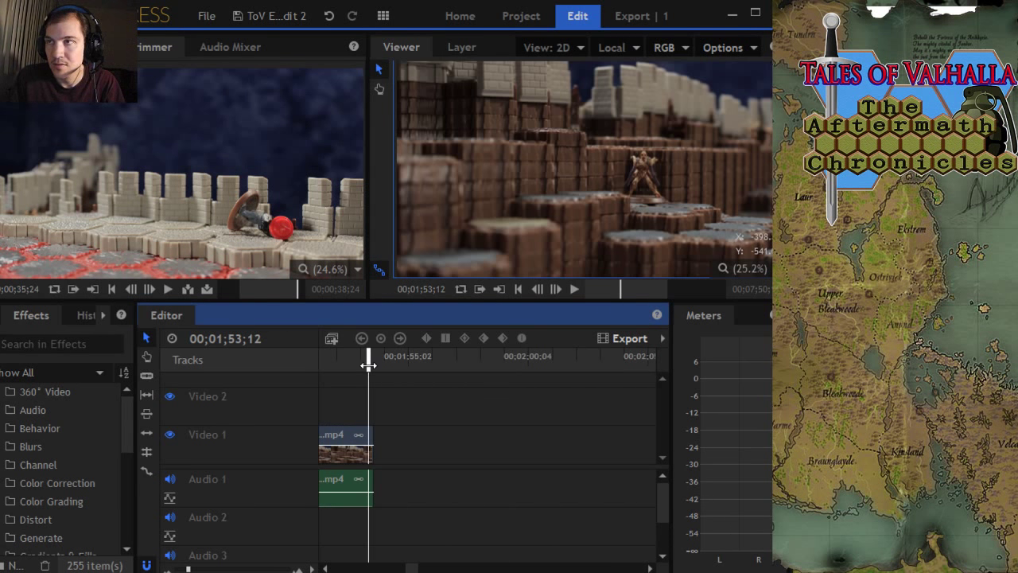
{"action": "left_click_drag", "start_coordinate": [367, 359], "coordinate": [378, 362]}
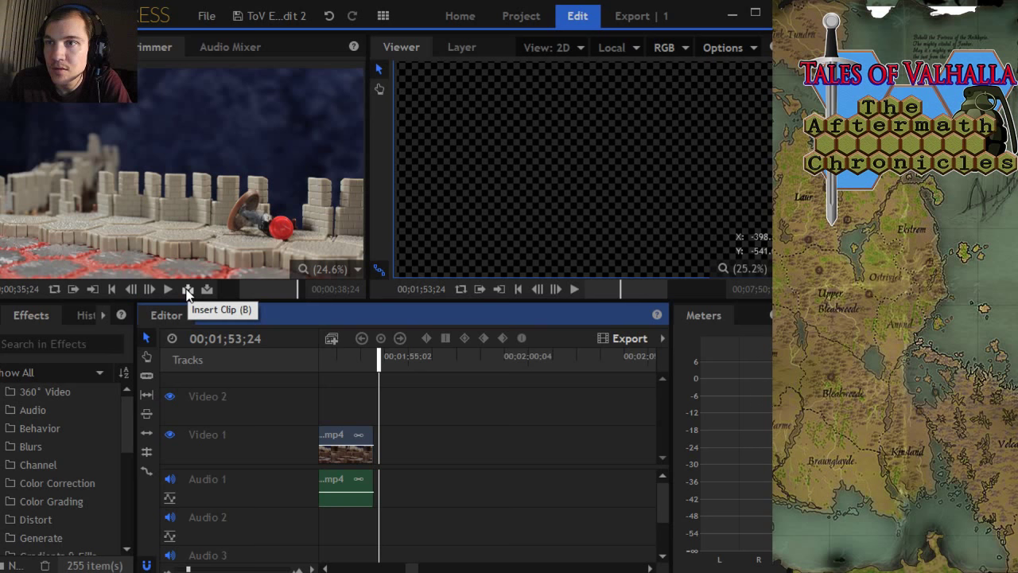
{"action": "left_click", "coordinate": [188, 290]}
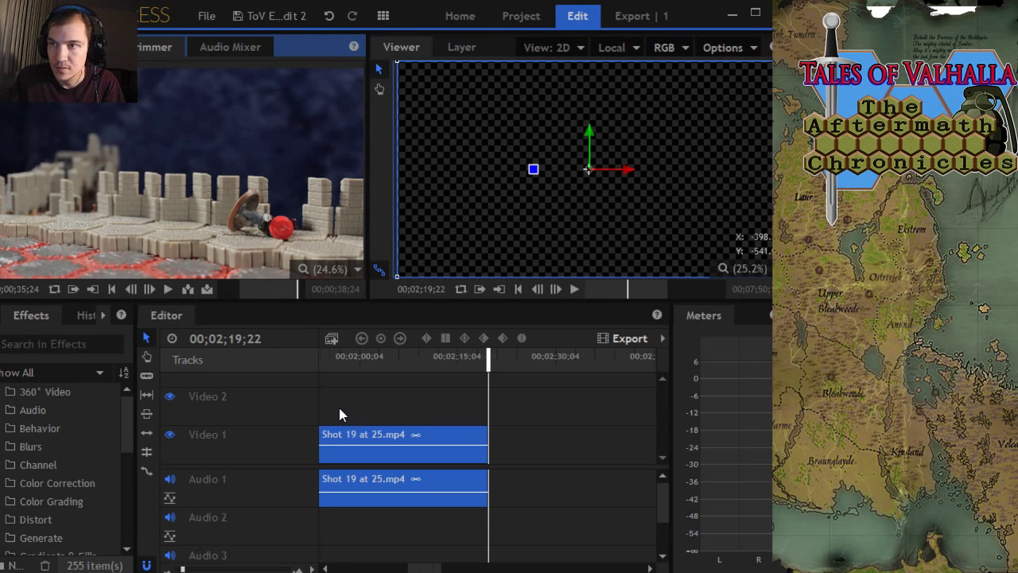
Step: Slice the newly inserted Shot 19 at 25.mp4 clip at 00;02;07;00 and again at 00;02;12;06
{"action": "scroll", "coordinate": [339, 407], "scroll_direction": "down", "scroll_amount": 5}
{"action": "left_click_drag", "start_coordinate": [411, 359], "coordinate": [400, 365]}
{"action": "key", "text": "equal"}
{"action": "key", "text": "equal"}
{"action": "key", "text": "equal"}
{"action": "key", "text": "equal"}
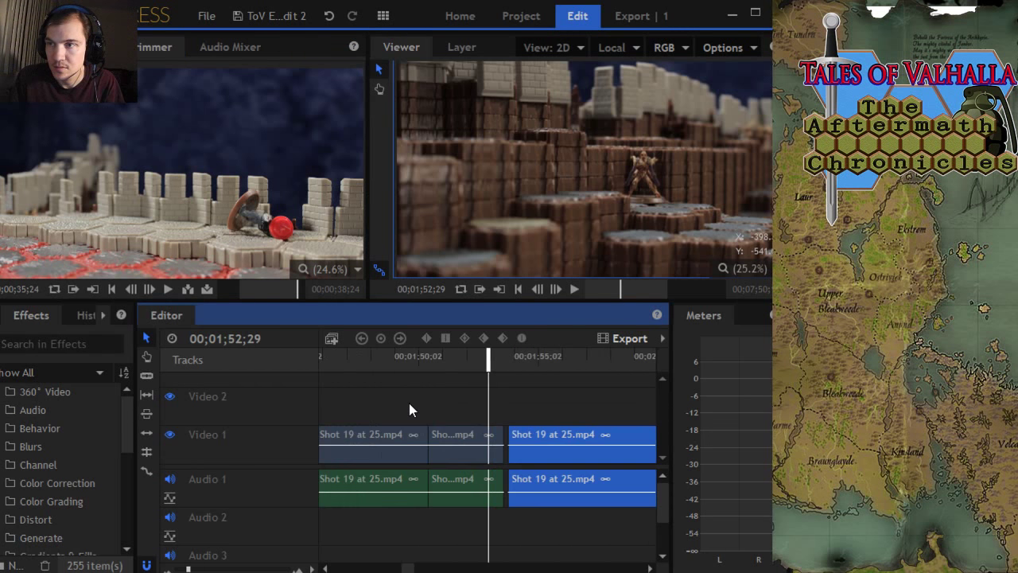
{"action": "left_click_drag", "start_coordinate": [487, 359], "coordinate": [459, 366]}
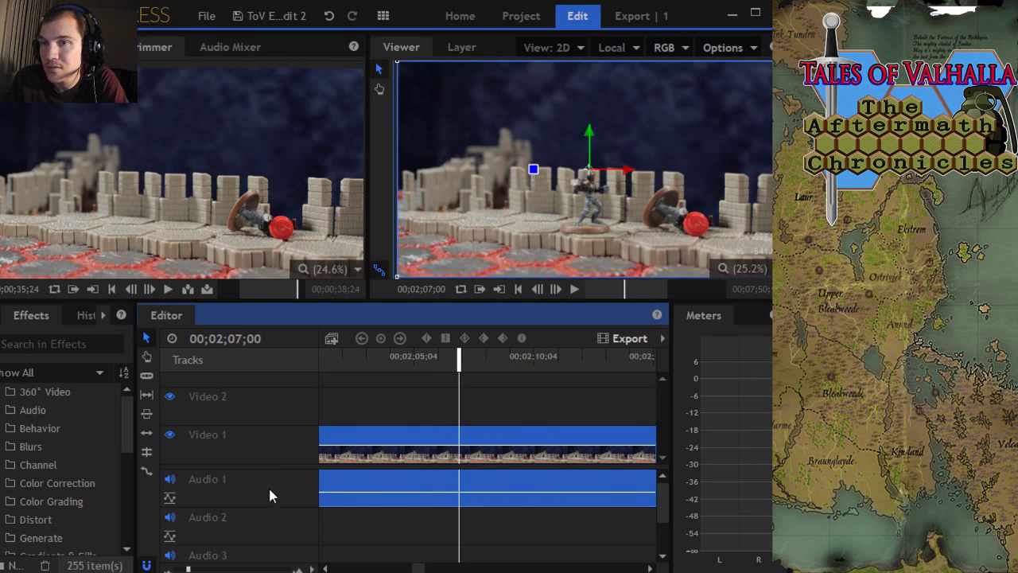
{"action": "left_click", "coordinate": [146, 377]}
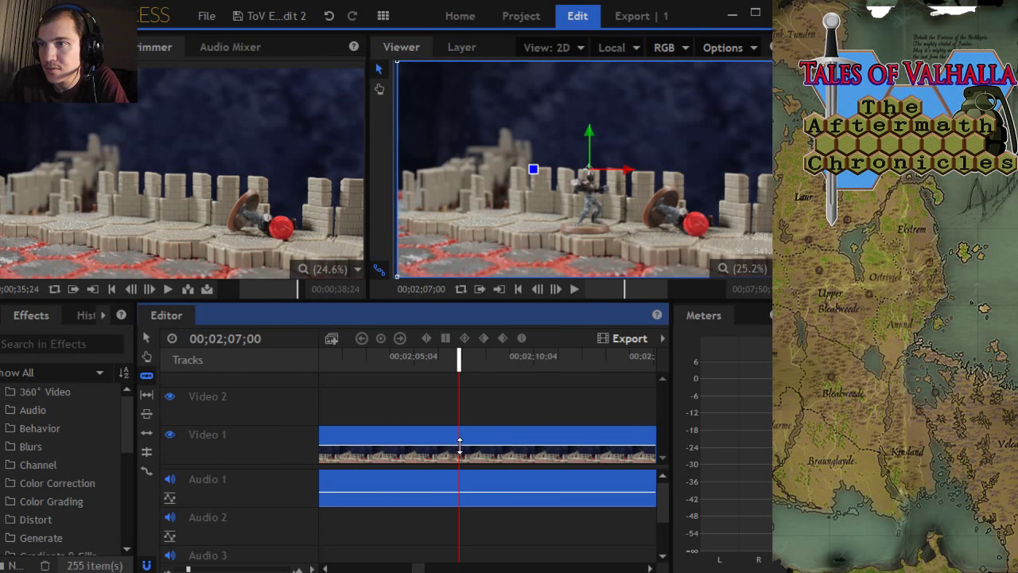
{"action": "left_click", "coordinate": [459, 443]}
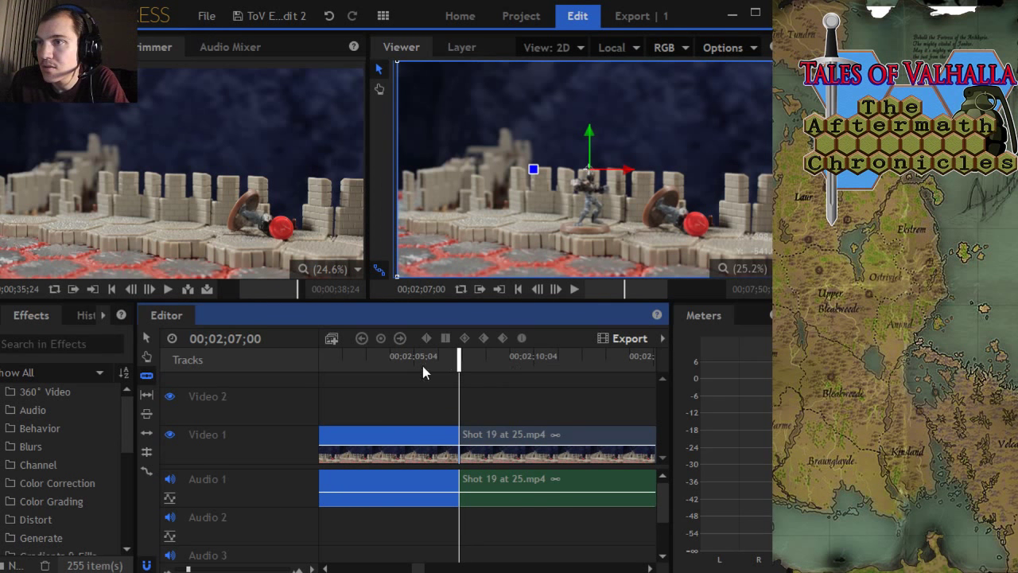
{"action": "left_click_drag", "start_coordinate": [454, 363], "coordinate": [558, 366]}
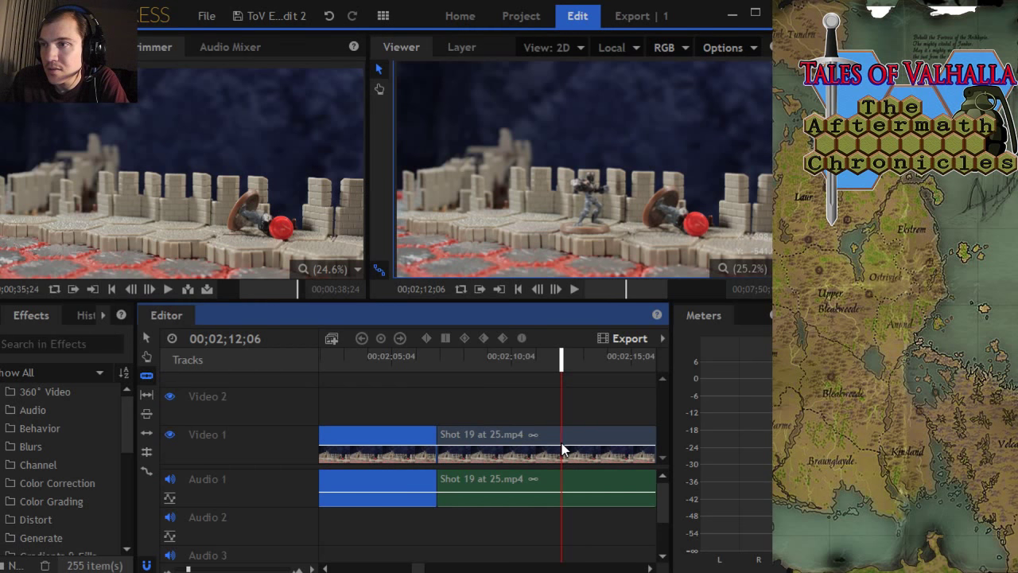
{"action": "key", "text": "ctrl+d"}
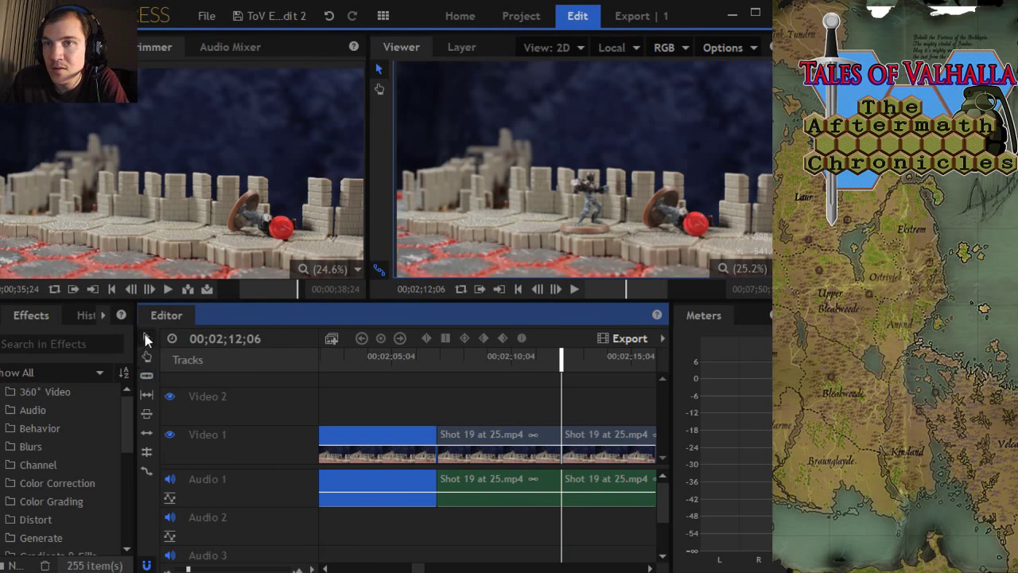
Step: Delete the section between the two cuts and move the remaining end piece up against the first part
{"action": "left_click", "coordinate": [496, 442]}
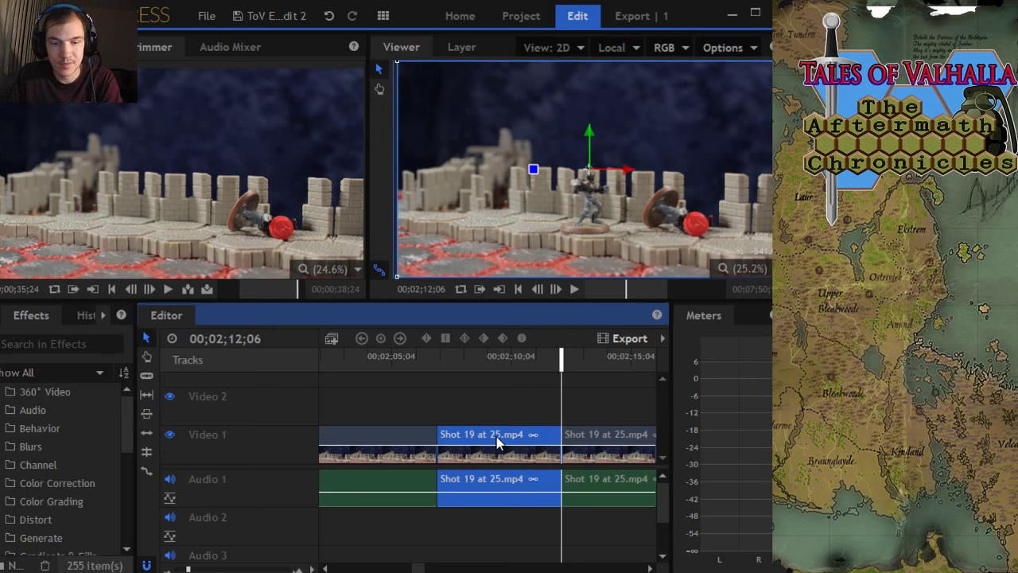
{"action": "key", "text": "Delete"}
{"action": "left_click_drag", "start_coordinate": [611, 437], "coordinate": [493, 453]}
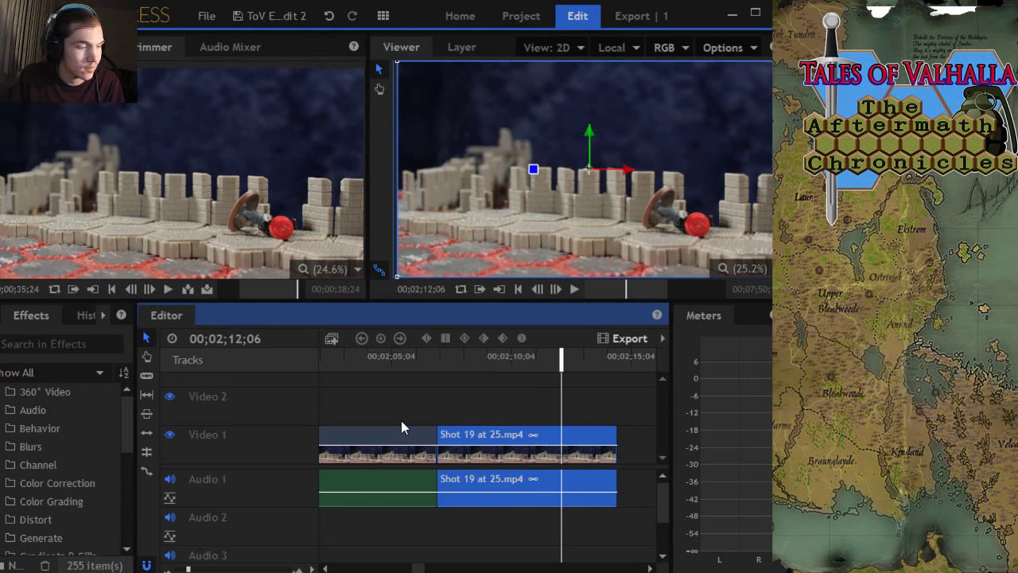
Step: Close the small gap near 00;01;53;26 by moving the first part of the inserted clip against the preceding clip
{"action": "scroll", "coordinate": [401, 420], "scroll_direction": "down", "scroll_amount": 4}
{"action": "left_click", "coordinate": [368, 360]}
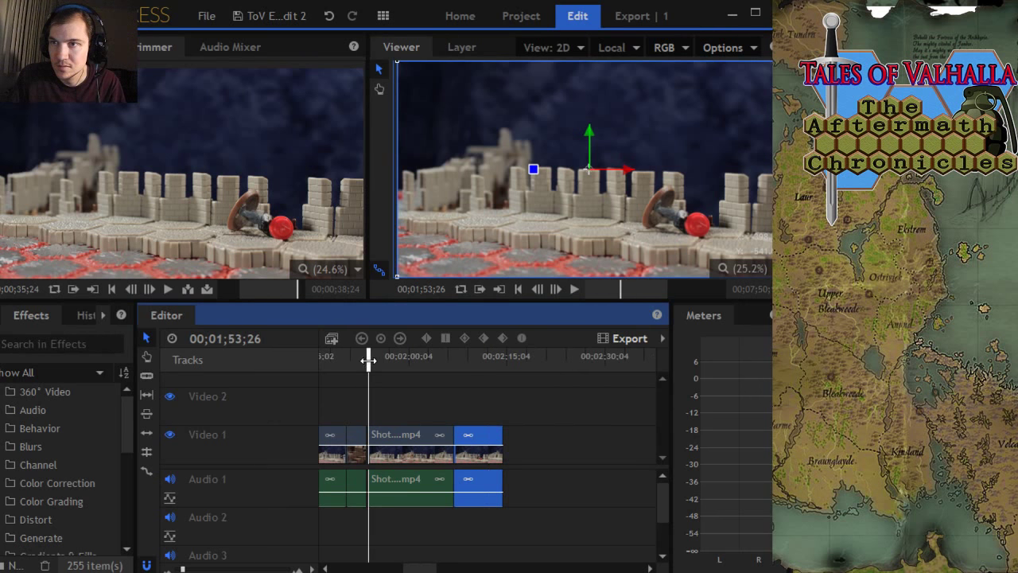
{"action": "left_click", "coordinate": [388, 392]}
{"action": "scroll", "coordinate": [388, 392], "scroll_direction": "up", "scroll_amount": 5}
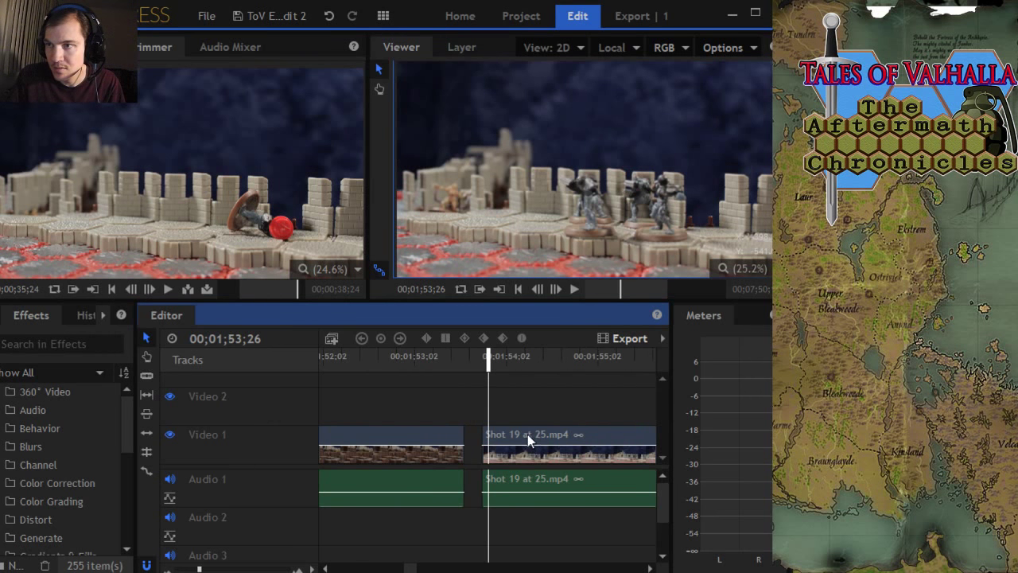
{"action": "mouse_move", "coordinate": [529, 440]}
{"action": "left_mouse_down"}
{"action": "mouse_move", "coordinate": [520, 431]}
{"action": "mouse_move", "coordinate": [535, 432]}
{"action": "left_mouse_up"}
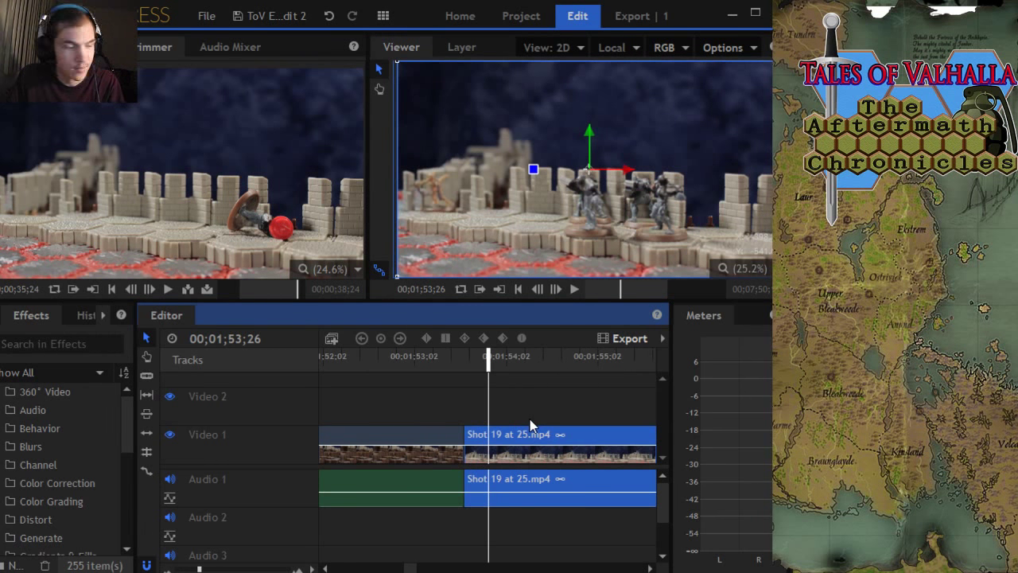
Step: Move the end piece of Shot 19 at 25.mp4 back against the shifted first part to close the gap near 00;02;07
{"action": "scroll", "coordinate": [530, 422], "scroll_direction": "down", "scroll_amount": 6}
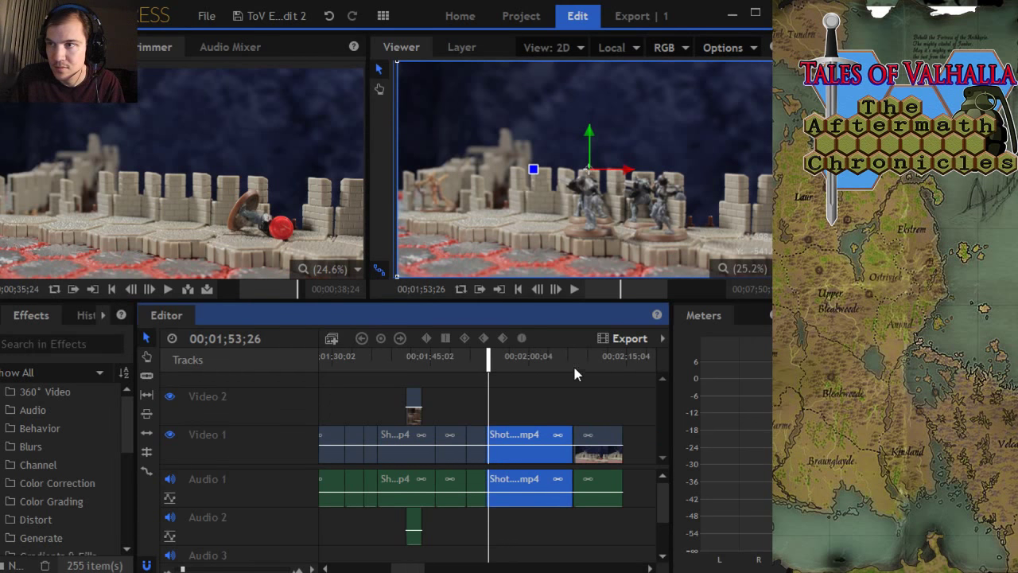
{"action": "left_click", "coordinate": [571, 374]}
{"action": "scroll", "coordinate": [569, 376], "scroll_direction": "up", "scroll_amount": 6}
{"action": "left_click", "coordinate": [609, 440]}
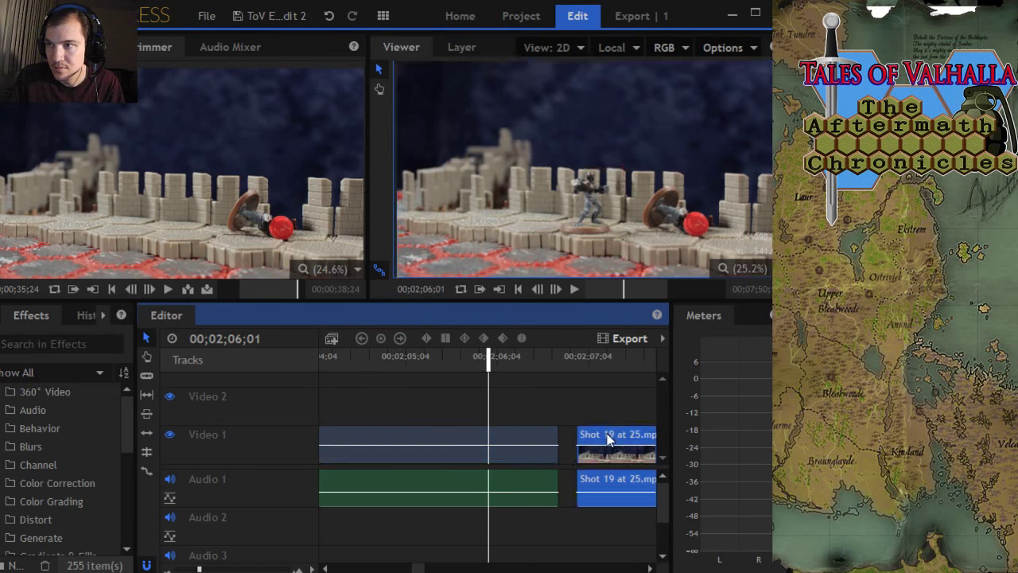
{"action": "left_click_drag", "start_coordinate": [608, 439], "coordinate": [591, 440]}
Step: Review the rejoined shots and trim the end of the last clip to 00;02;11;09
{"action": "scroll", "coordinate": [469, 397], "scroll_direction": "down", "scroll_amount": 2}
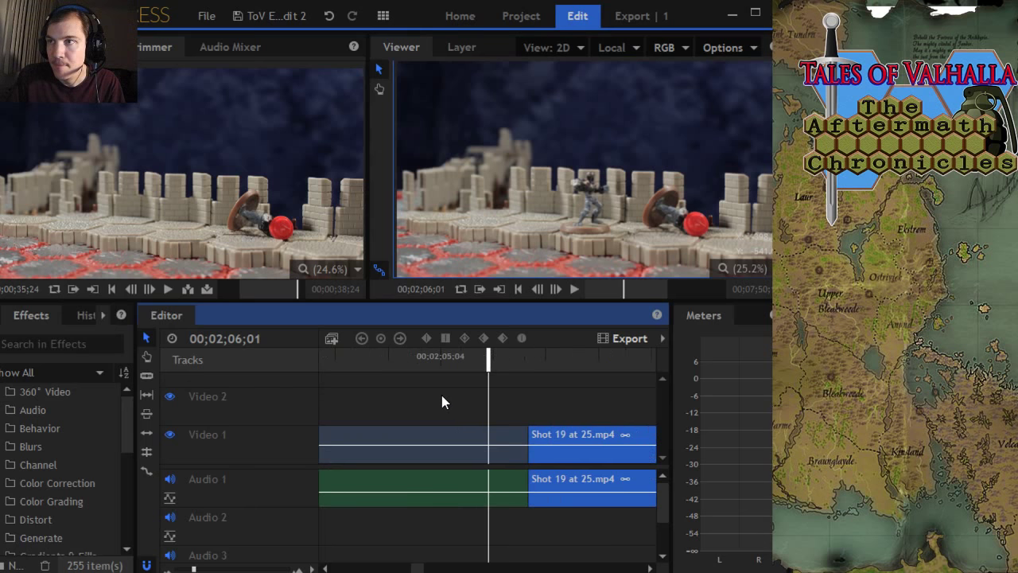
{"action": "scroll", "coordinate": [442, 395], "scroll_direction": "down", "scroll_amount": 2}
{"action": "left_click", "coordinate": [395, 360]}
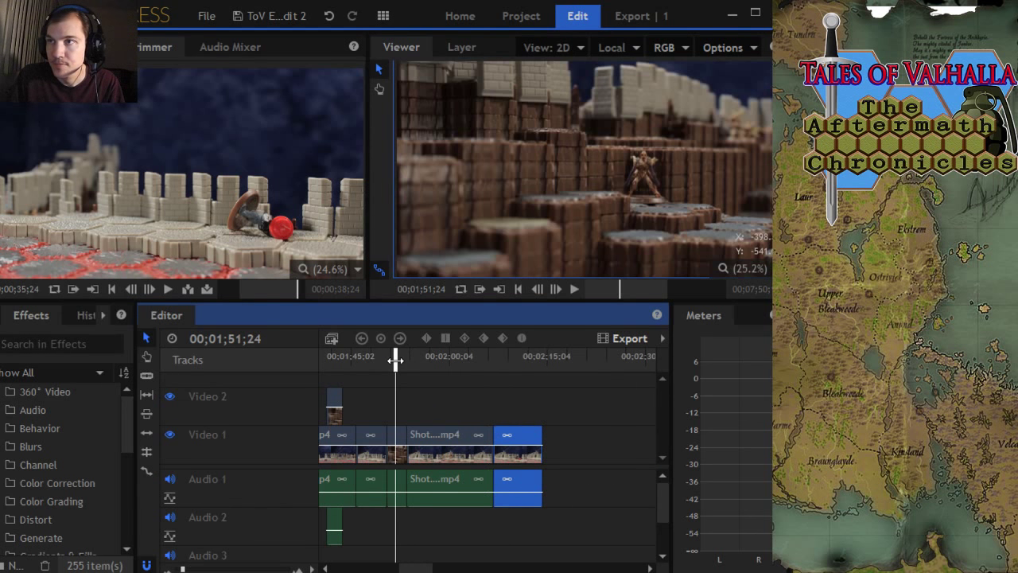
{"action": "left_click_drag", "start_coordinate": [402, 358], "coordinate": [540, 388]}
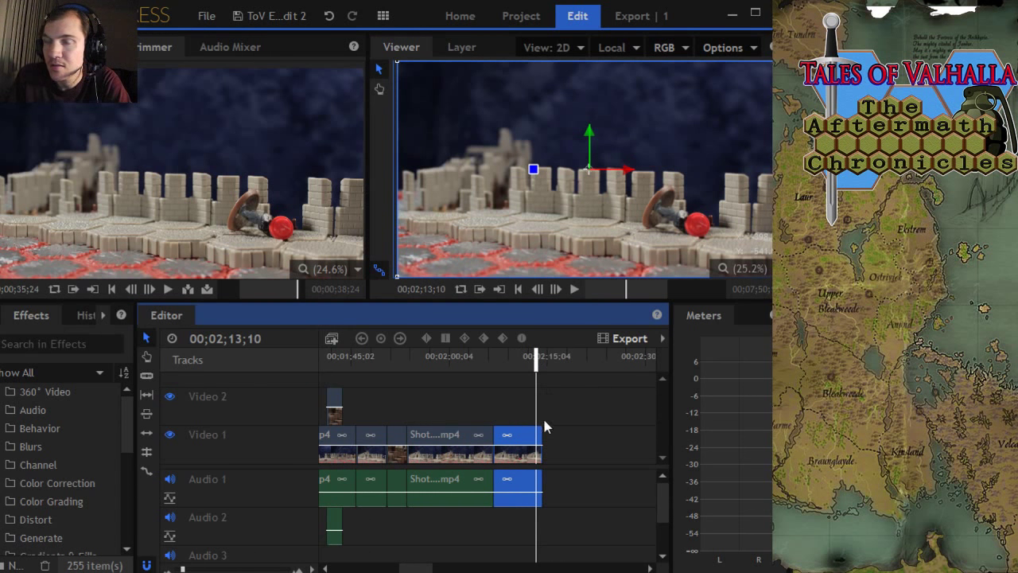
{"action": "scroll", "coordinate": [506, 452], "scroll_direction": "up", "scroll_amount": 5}
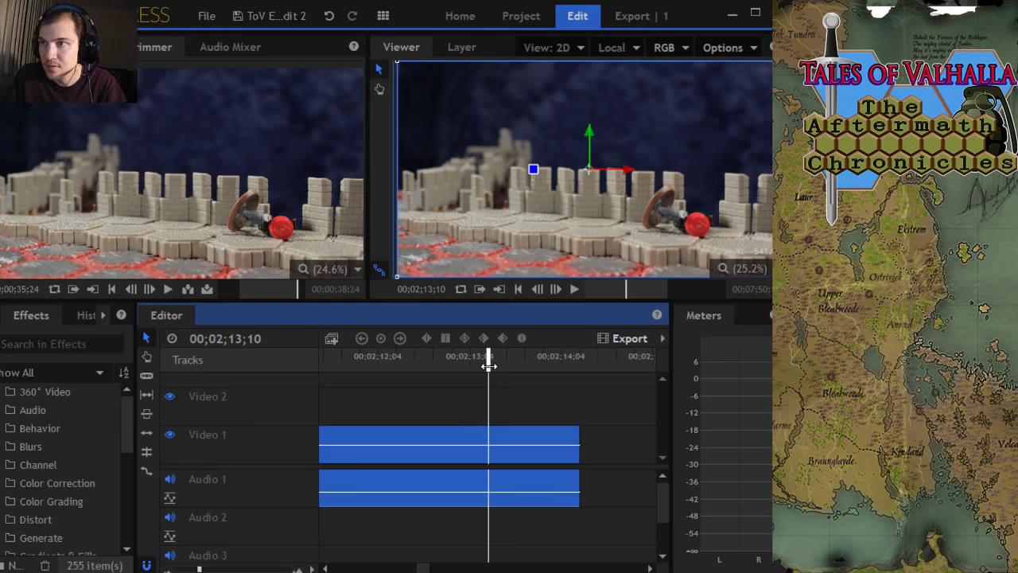
{"action": "left_click_drag", "start_coordinate": [488, 361], "coordinate": [355, 366]}
{"action": "left_click_drag", "start_coordinate": [635, 437], "coordinate": [357, 439]}
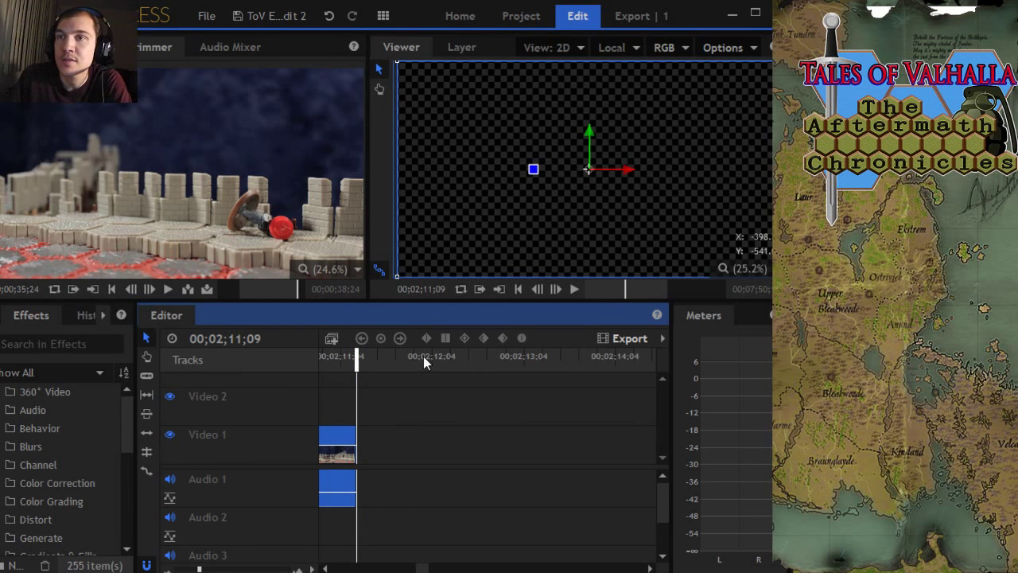
Step: Find Shot 17 at 25.mp4 in the project media and review its second half in the Trimmer
{"action": "left_click", "coordinate": [100, 47]}
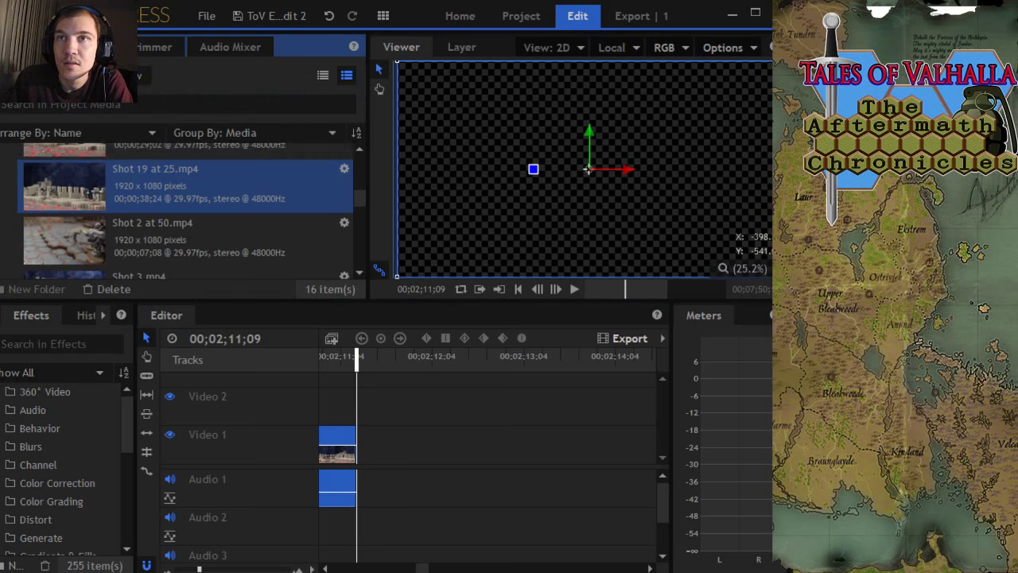
{"action": "scroll", "coordinate": [193, 221], "scroll_direction": "up", "scroll_amount": 2}
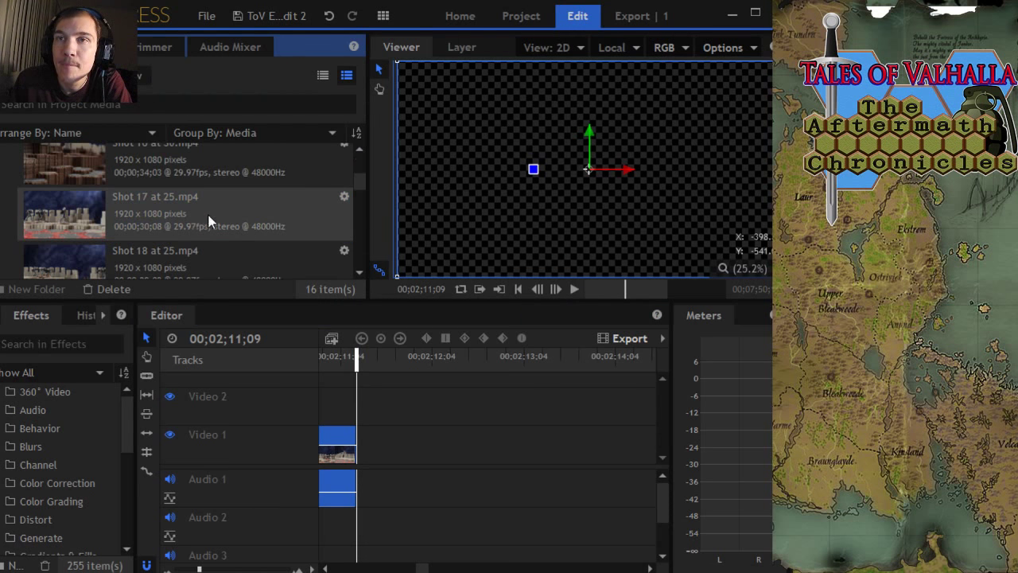
{"action": "scroll", "coordinate": [213, 219], "scroll_direction": "down", "scroll_amount": 2}
{"action": "scroll", "coordinate": [233, 208], "scroll_direction": "up", "scroll_amount": 2}
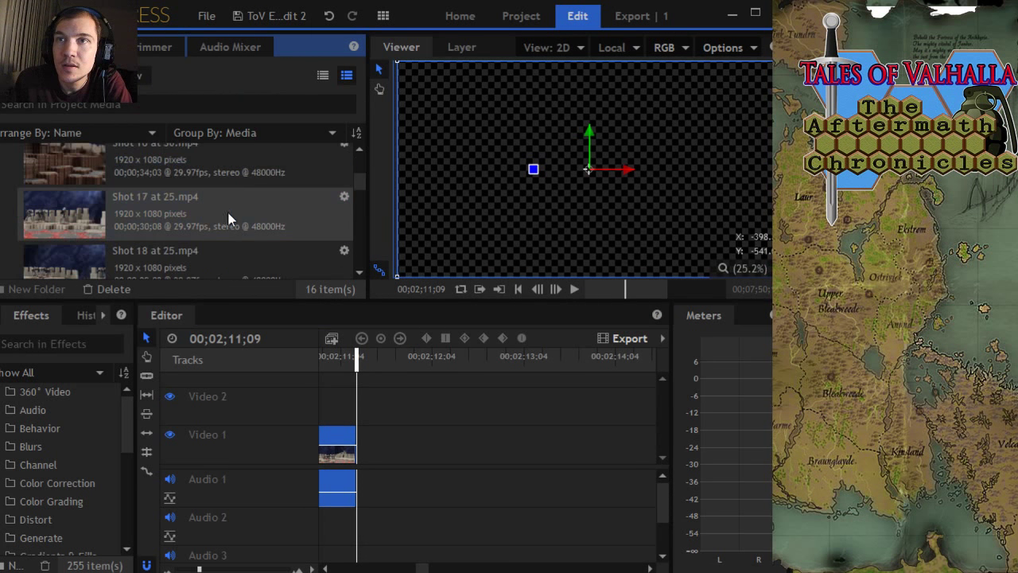
{"action": "scroll", "coordinate": [228, 189], "scroll_direction": "up", "scroll_amount": 2}
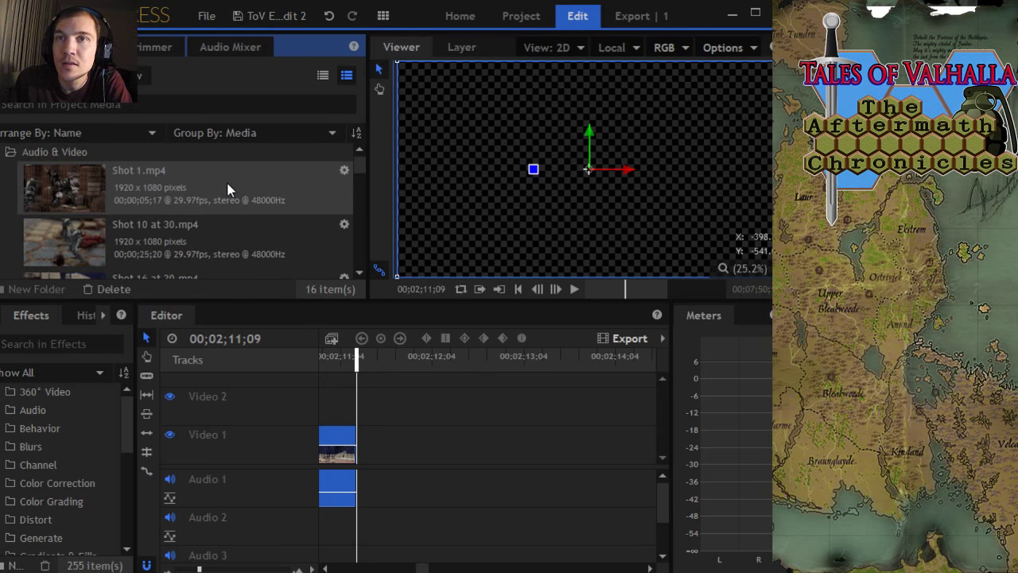
{"action": "scroll", "coordinate": [226, 189], "scroll_direction": "down", "scroll_amount": 2}
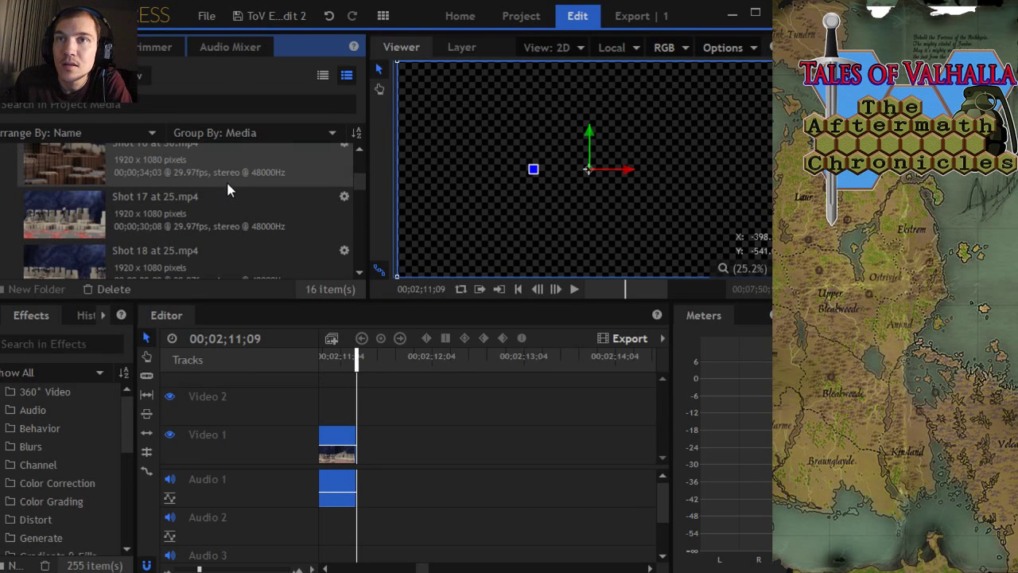
{"action": "left_click", "coordinate": [198, 215]}
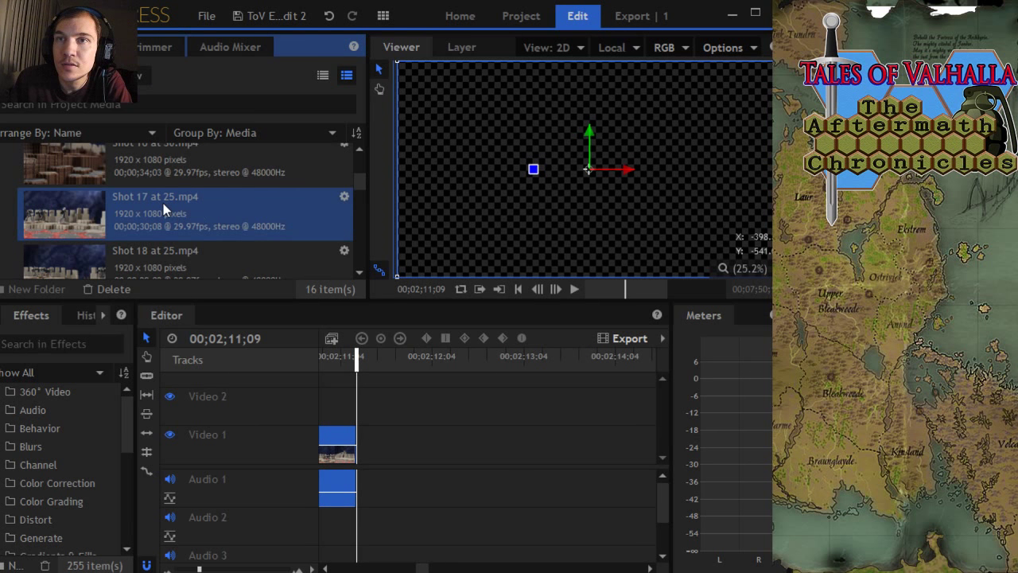
{"action": "left_click", "coordinate": [167, 48]}
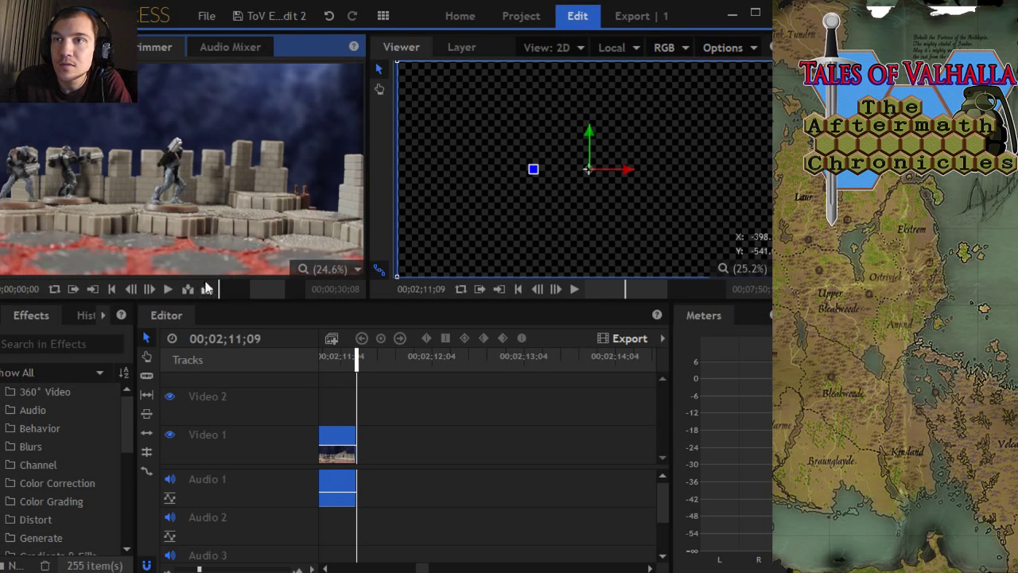
{"action": "left_click", "coordinate": [274, 290]}
{"action": "left_click_drag", "start_coordinate": [274, 291], "coordinate": [282, 292]}
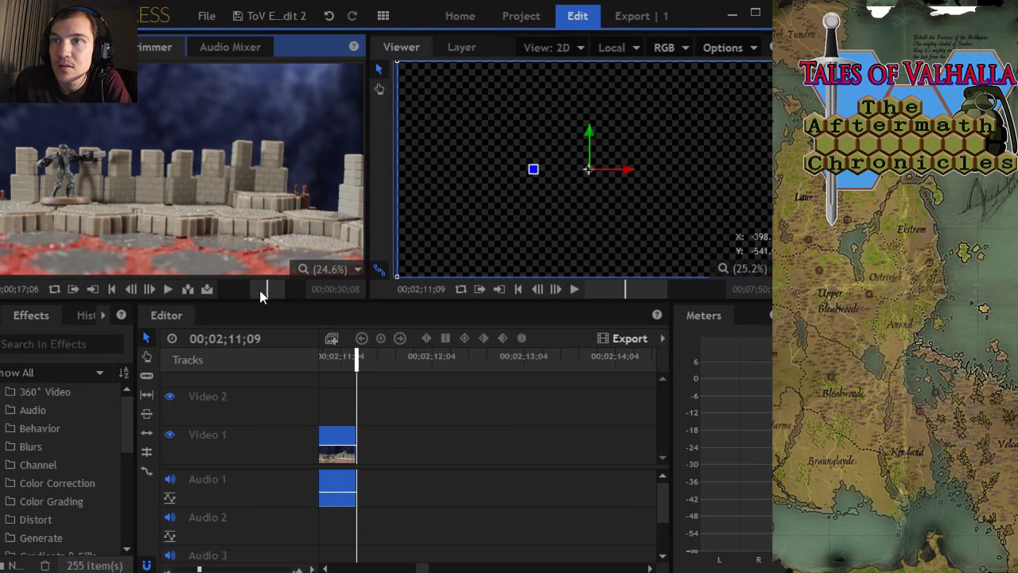
{"action": "left_click_drag", "start_coordinate": [261, 294], "coordinate": [253, 291]}
Step: Look through the whole project media list for the next shot to use
{"action": "left_click", "coordinate": [25, 47]}
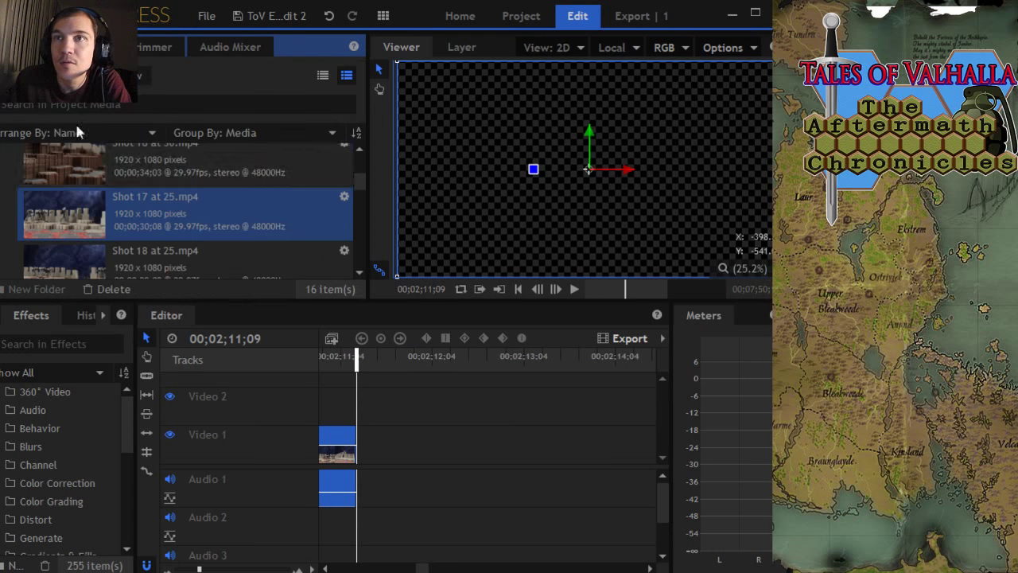
{"action": "scroll", "coordinate": [299, 211], "scroll_direction": "up", "scroll_amount": 3}
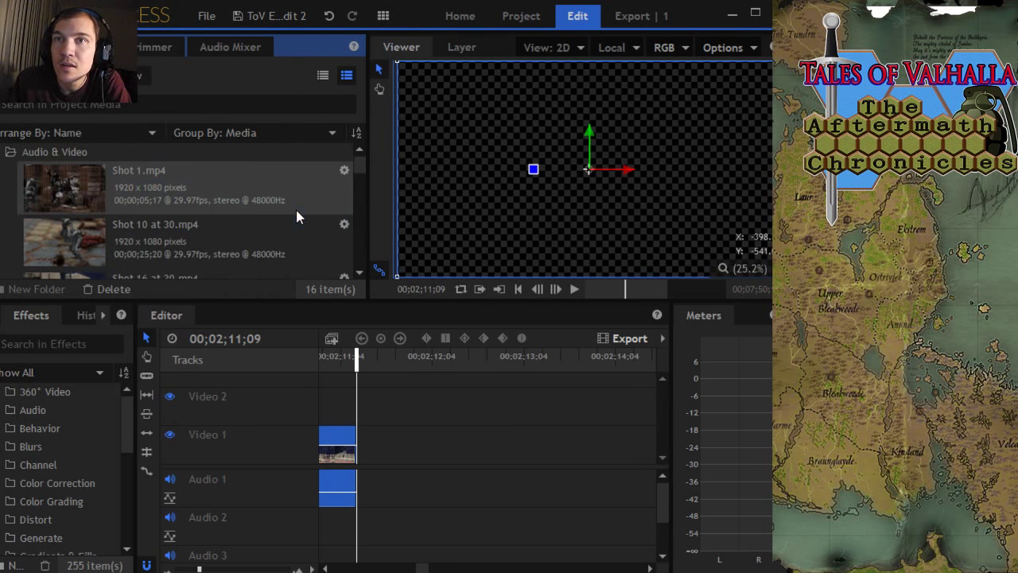
{"action": "scroll", "coordinate": [296, 209], "scroll_direction": "down", "scroll_amount": 3}
{"action": "scroll", "coordinate": [295, 210], "scroll_direction": "down", "scroll_amount": 2}
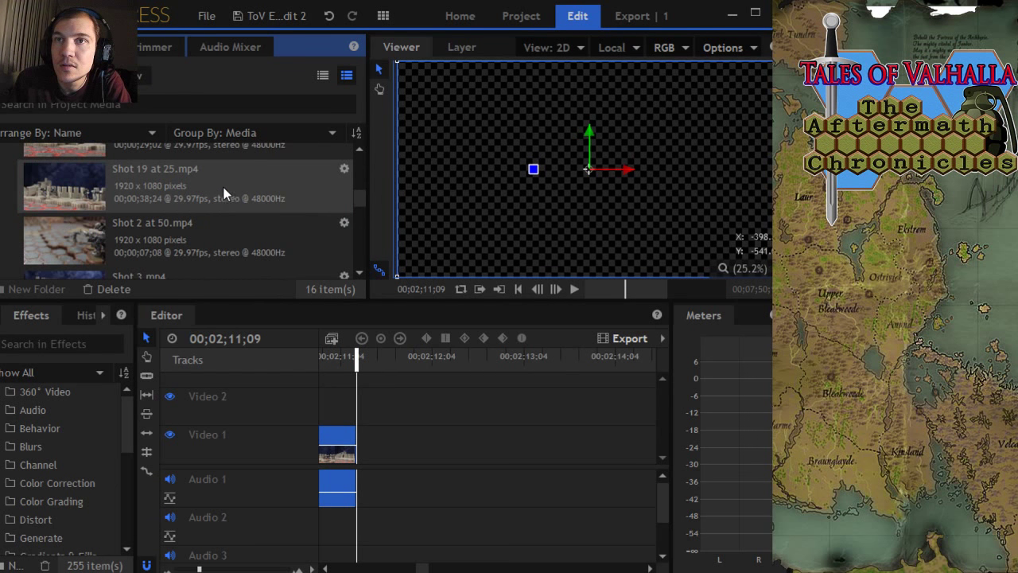
{"action": "scroll", "coordinate": [225, 191], "scroll_direction": "down", "scroll_amount": 2}
{"action": "scroll", "coordinate": [225, 191], "scroll_direction": "down", "scroll_amount": 2}
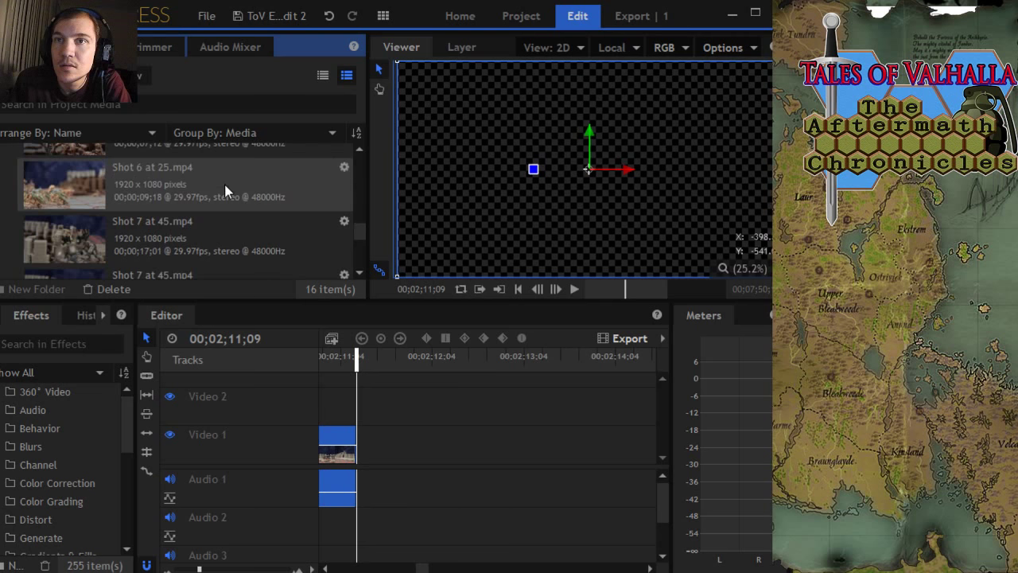
{"action": "scroll", "coordinate": [225, 191], "scroll_direction": "down", "scroll_amount": 2}
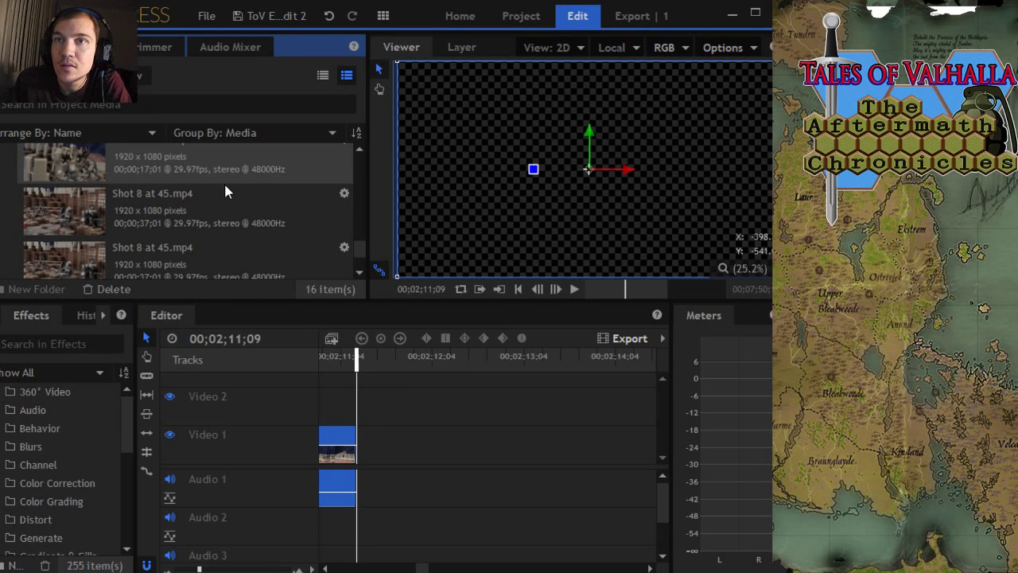
{"action": "scroll", "coordinate": [225, 191], "scroll_direction": "down", "scroll_amount": 2}
Step: Load Shot 18 at 25.mp4 into the Trimmer and review its footage between about 00;00;22;03 and 00;00;28;07
{"action": "left_click_drag", "start_coordinate": [357, 257], "coordinate": [382, 187]}
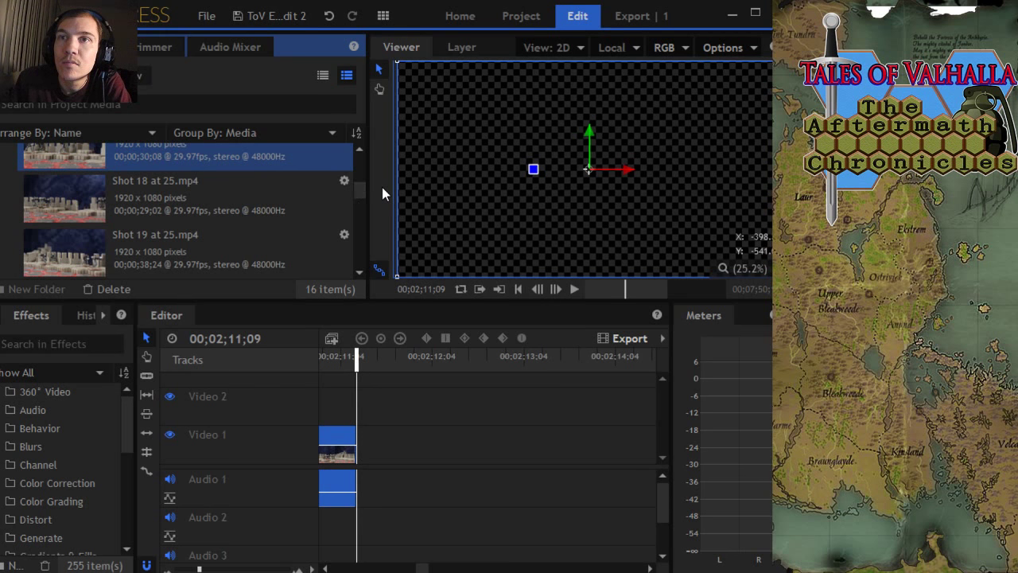
{"action": "left_click", "coordinate": [129, 198]}
{"action": "double_click", "coordinate": [129, 198]}
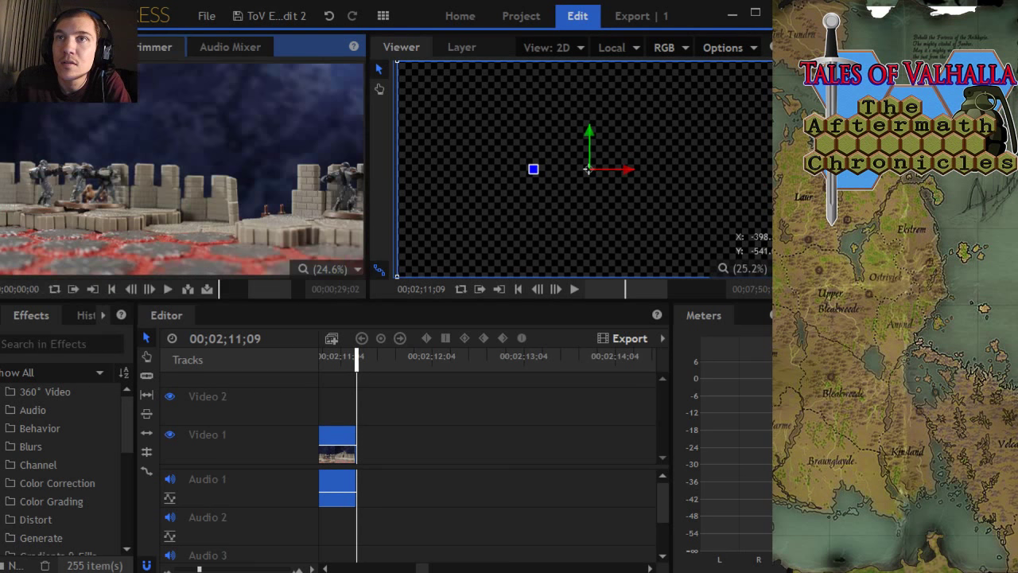
{"action": "left_click", "coordinate": [281, 288]}
{"action": "left_click_drag", "start_coordinate": [285, 290], "coordinate": [289, 291]}
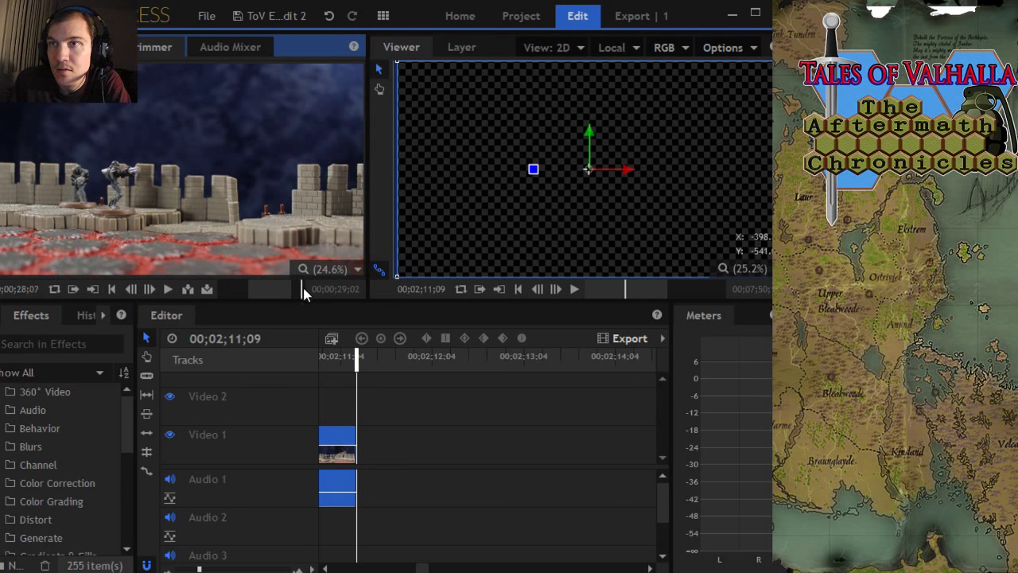
{"action": "left_click_drag", "start_coordinate": [301, 294], "coordinate": [286, 293]}
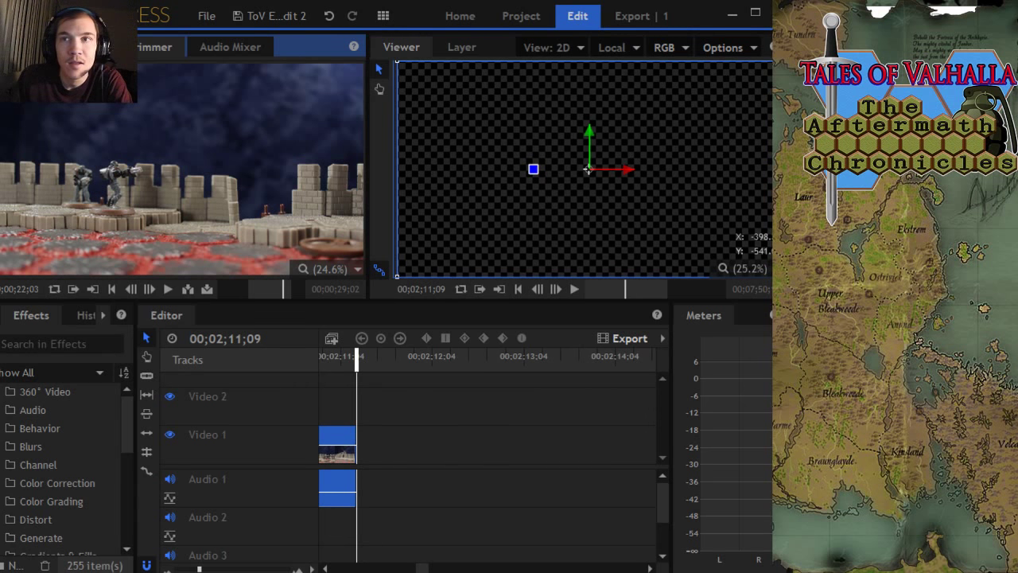
Step: Import Shot 20 at 35, Shot 21 at 30 and Shot 21 at 35 from the 2 Scene 1 Vydar Vs Marro folder into the project media
{"action": "left_click_drag", "start_coordinate": [0, 241], "coordinate": [524, 64]}
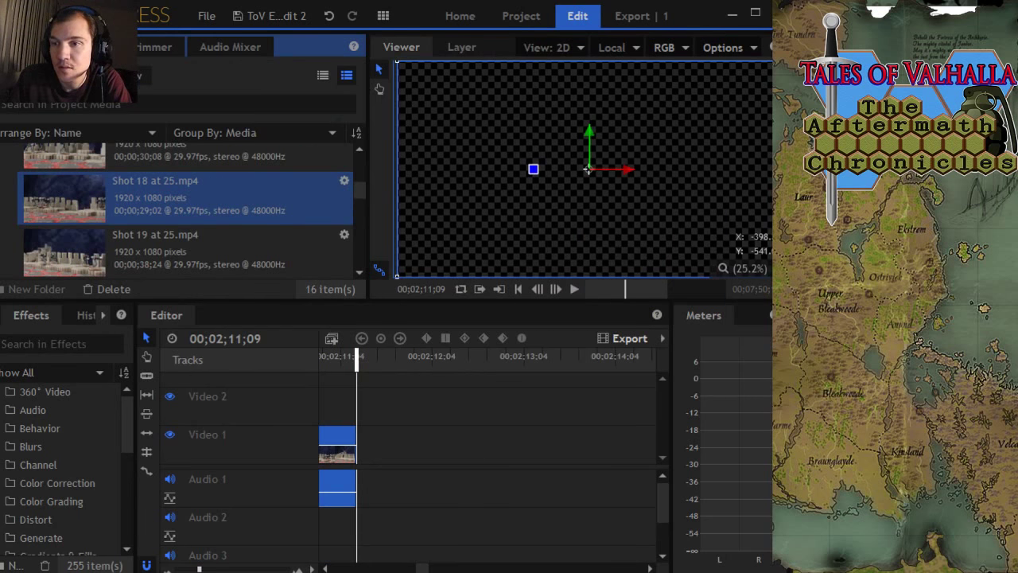
{"action": "left_click", "coordinate": [358, 525]}
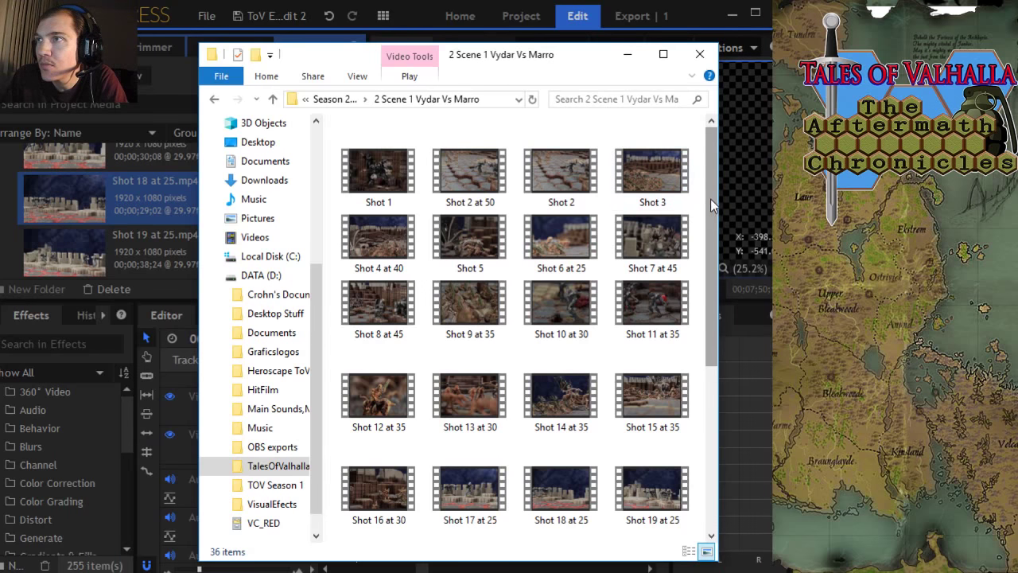
{"action": "left_click_drag", "start_coordinate": [712, 201], "coordinate": [717, 343]}
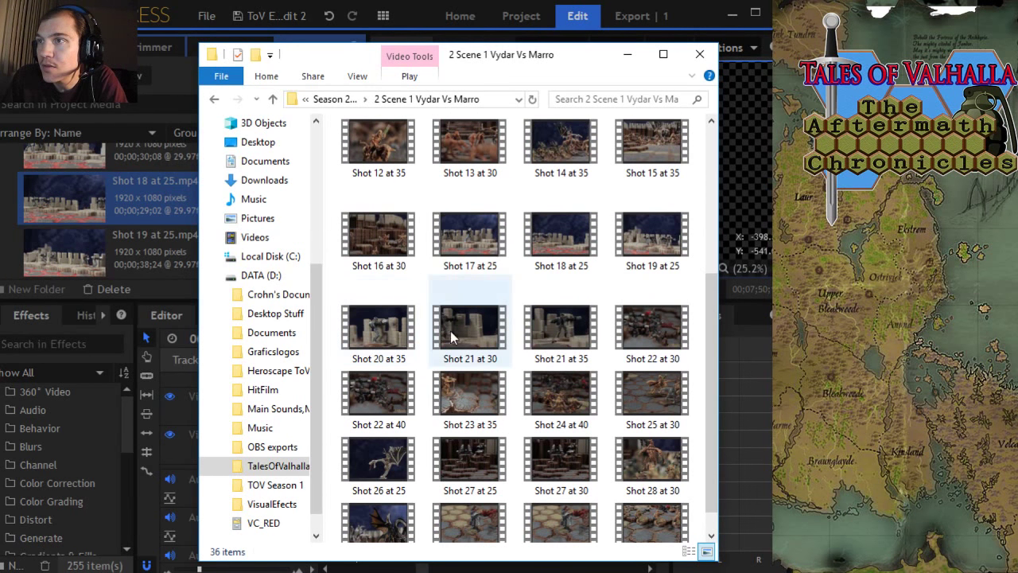
{"action": "mouse_move", "coordinate": [560, 337]}
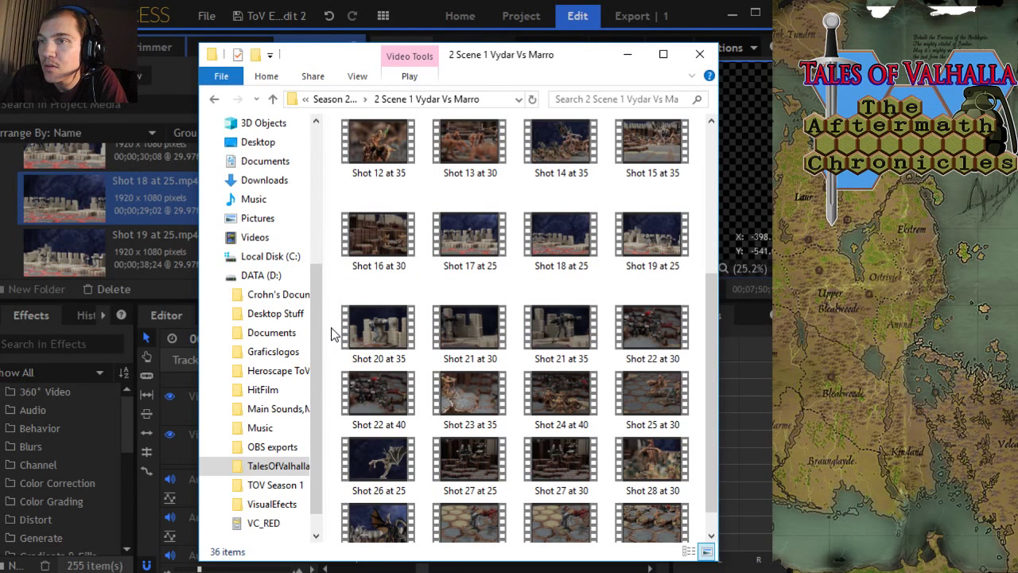
{"action": "left_click_drag", "start_coordinate": [332, 334], "coordinate": [556, 338]}
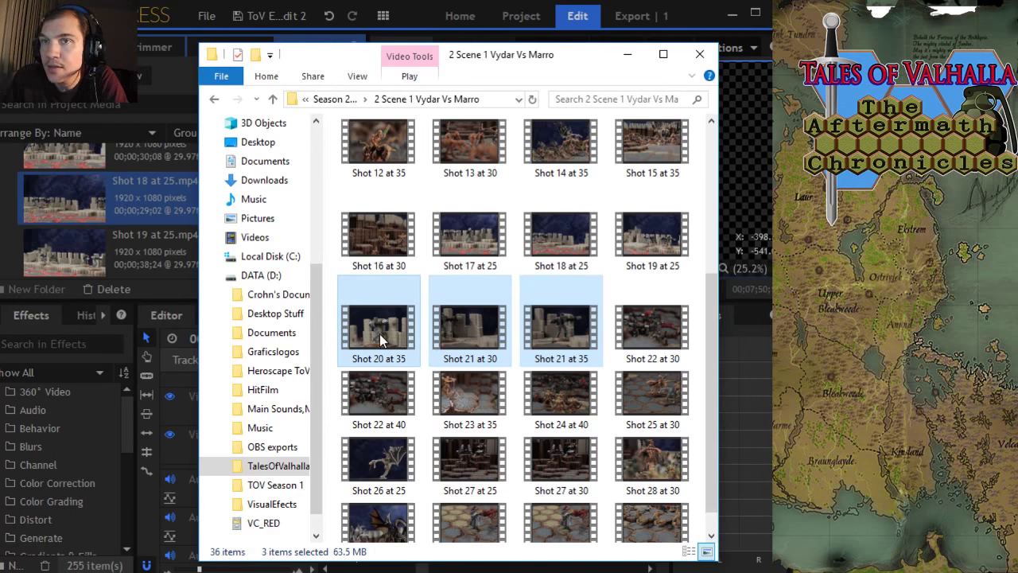
{"action": "left_click_drag", "start_coordinate": [379, 333], "coordinate": [59, 242]}
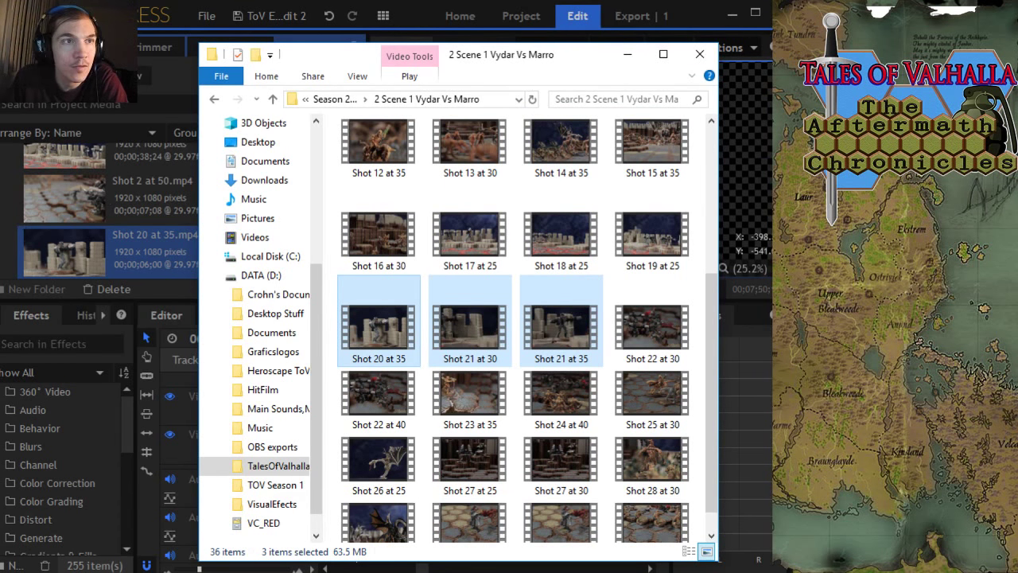
{"action": "left_click", "coordinate": [628, 54]}
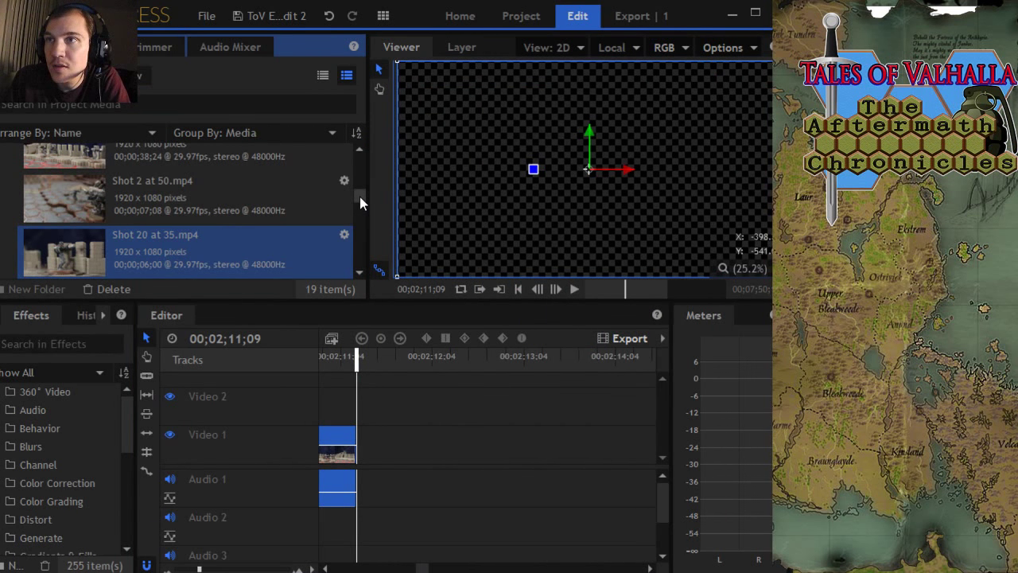
Step: Find Shot 20 at 35.mp4 among the newly imported clips and play it in the Trimmer
{"action": "key", "text": "shift+Down"}
{"action": "key", "text": "shift+Down"}
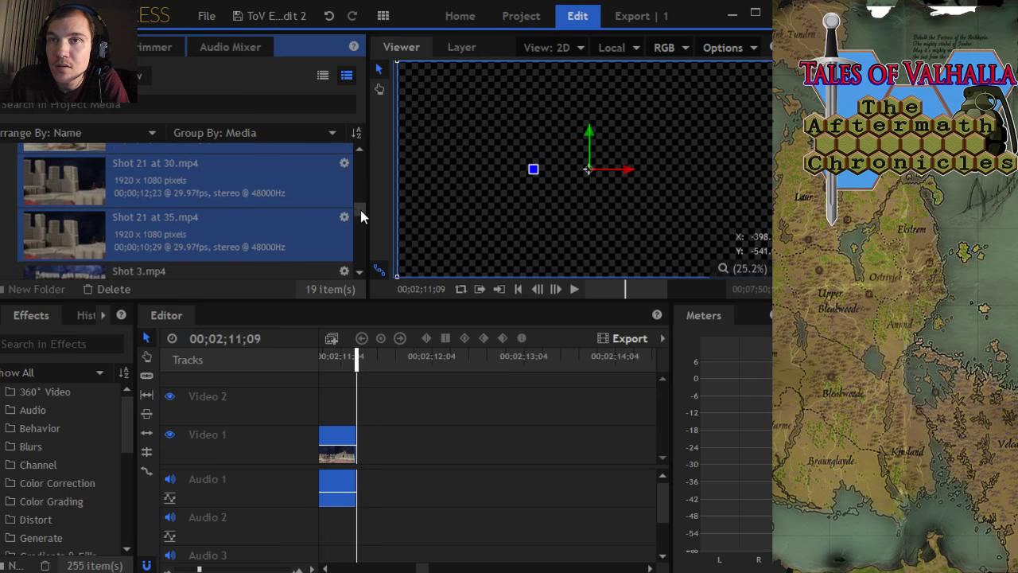
{"action": "scroll", "coordinate": [360, 210], "scroll_direction": "up", "scroll_amount": 1}
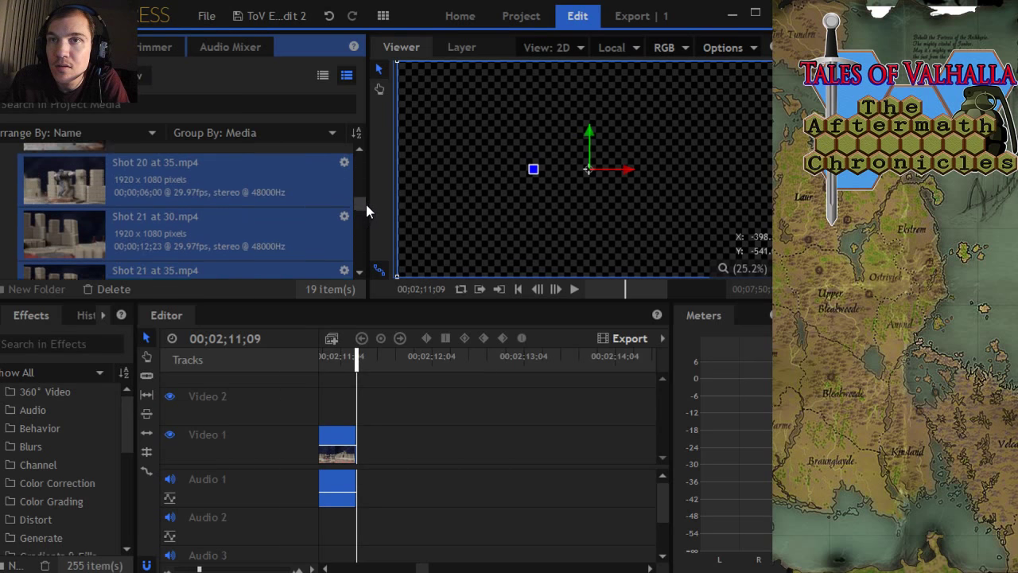
{"action": "double_click", "coordinate": [58, 188]}
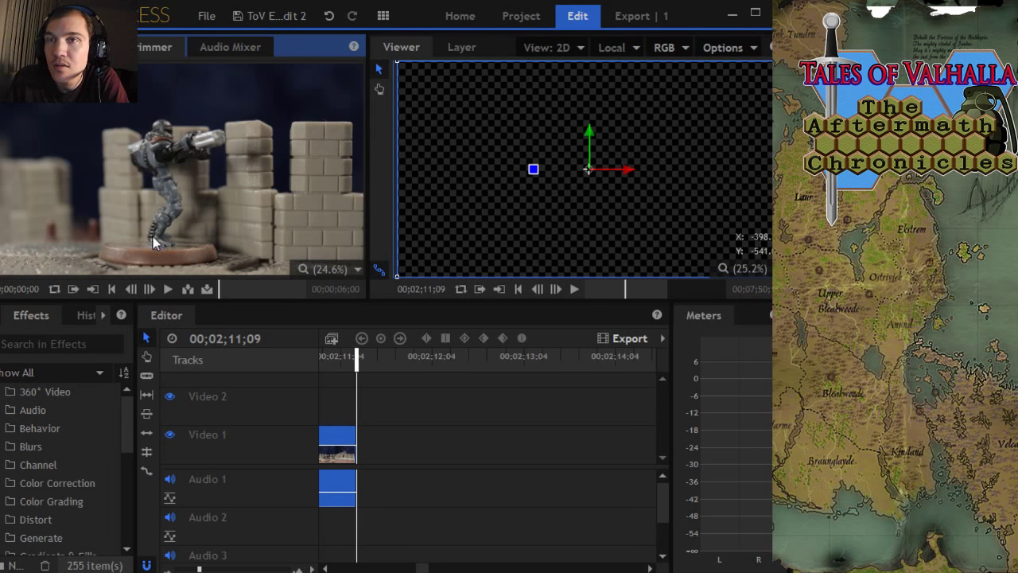
{"action": "left_click", "coordinate": [167, 289]}
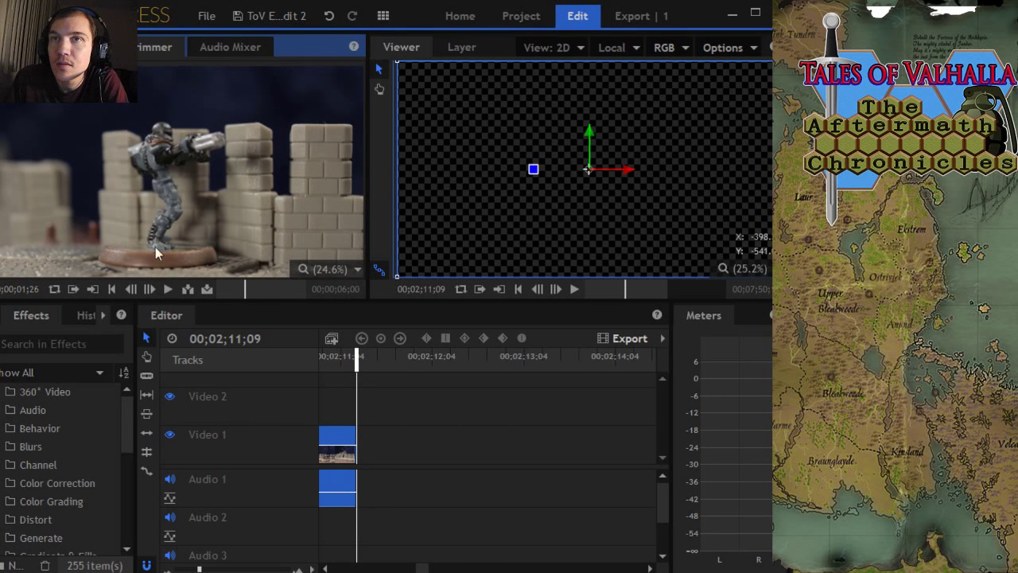
Step: Load Shot 21 at 30.mp4 from the project media into the Trimmer and play through its footage
{"action": "left_click", "coordinate": [96, 47]}
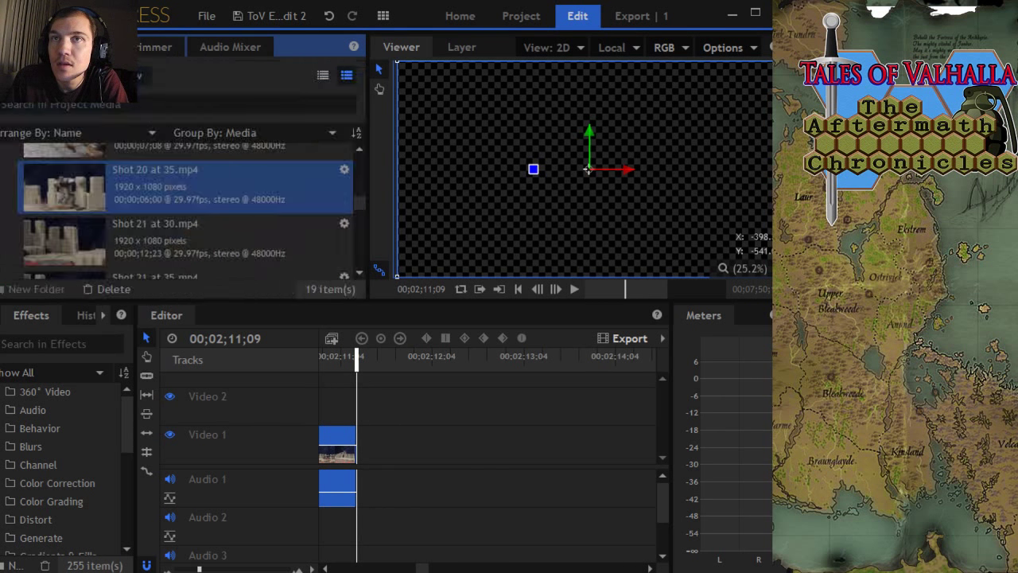
{"action": "left_click", "coordinate": [73, 247]}
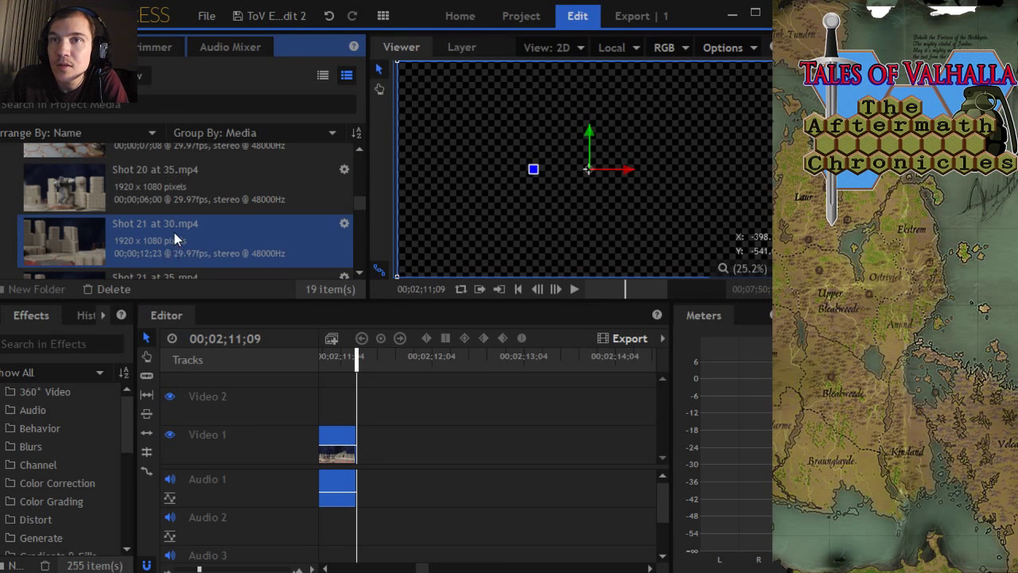
{"action": "scroll", "coordinate": [175, 227], "scroll_direction": "down", "scroll_amount": 3}
{"action": "scroll", "coordinate": [173, 216], "scroll_direction": "up", "scroll_amount": 3}
{"action": "scroll", "coordinate": [362, 203], "scroll_direction": "down", "scroll_amount": 2}
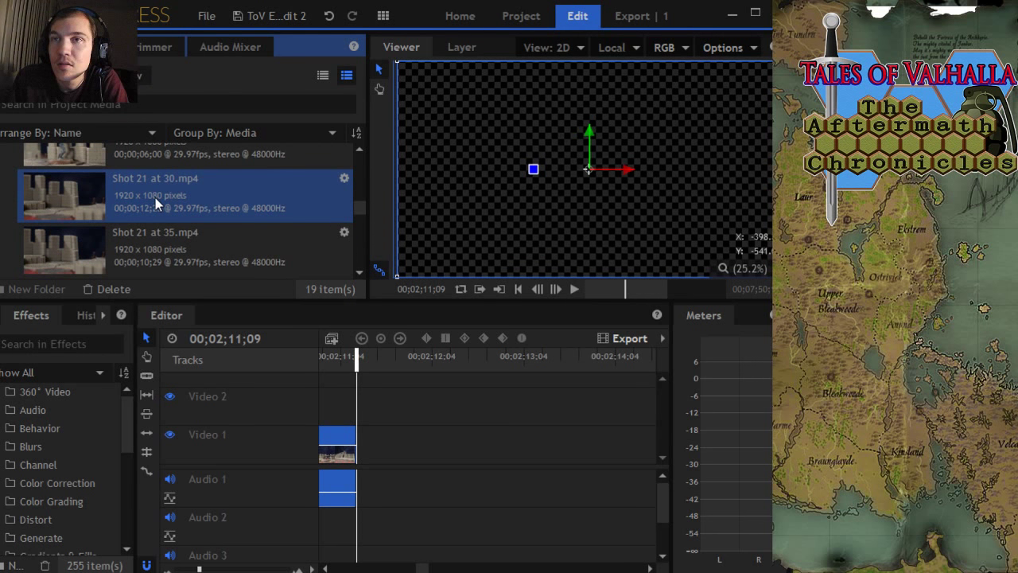
{"action": "left_click", "coordinate": [154, 49]}
{"action": "left_click", "coordinate": [168, 290]}
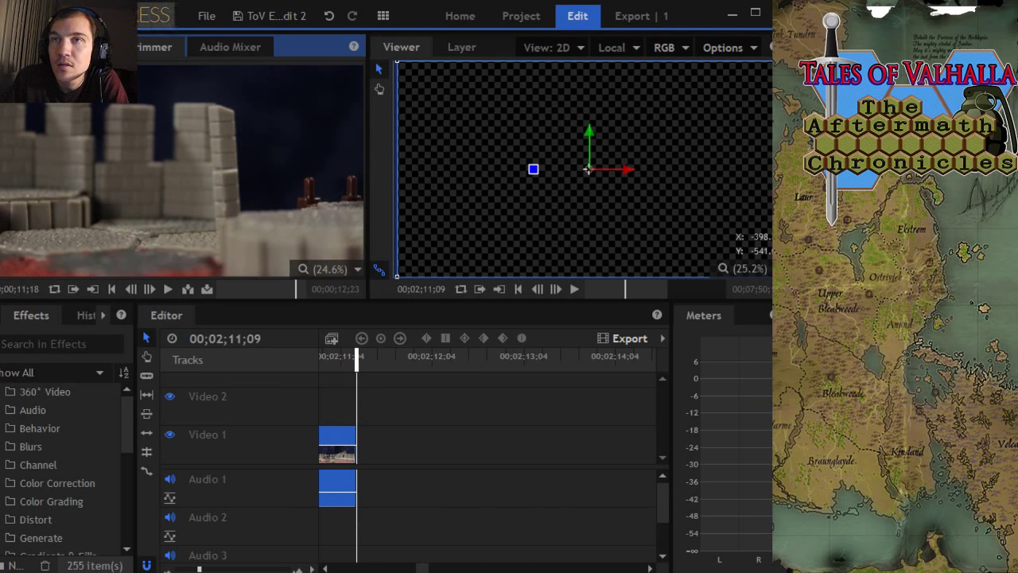
Step: Review Shot 21 at 35.mp4 in the Trimmer up to about 00;00;08;28
{"action": "left_click", "coordinate": [95, 46]}
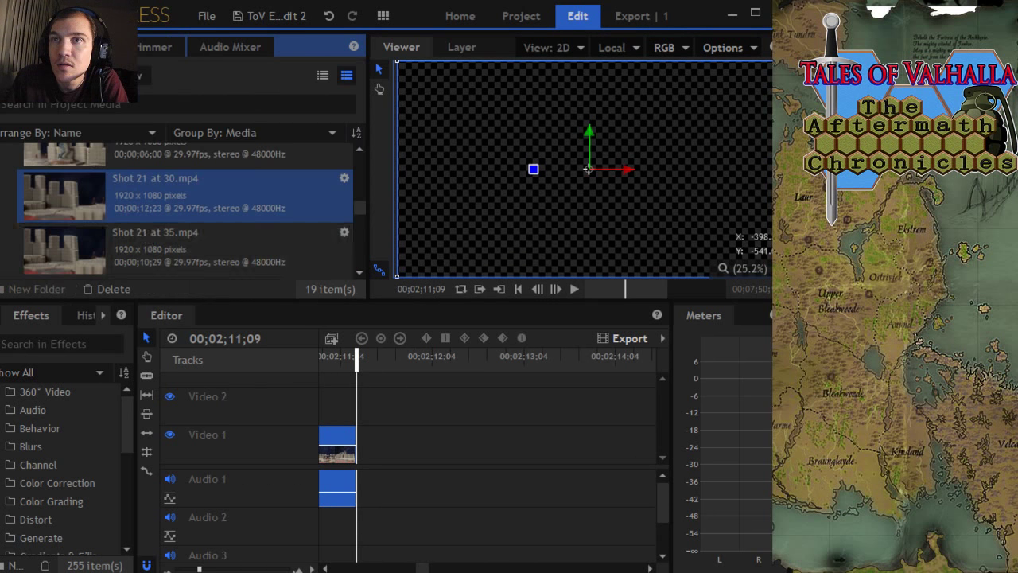
{"action": "left_click", "coordinate": [141, 245]}
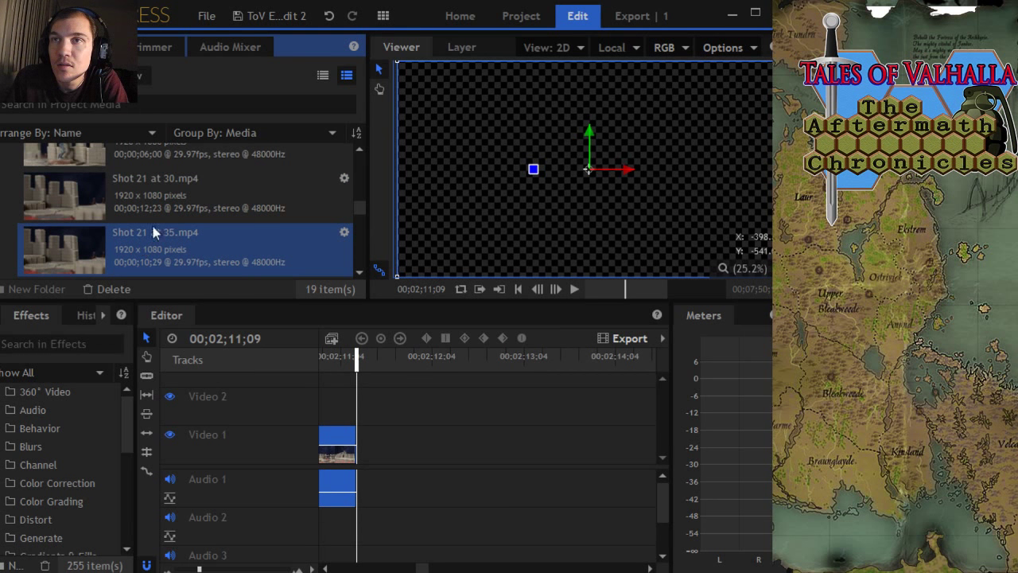
{"action": "left_click", "coordinate": [147, 50]}
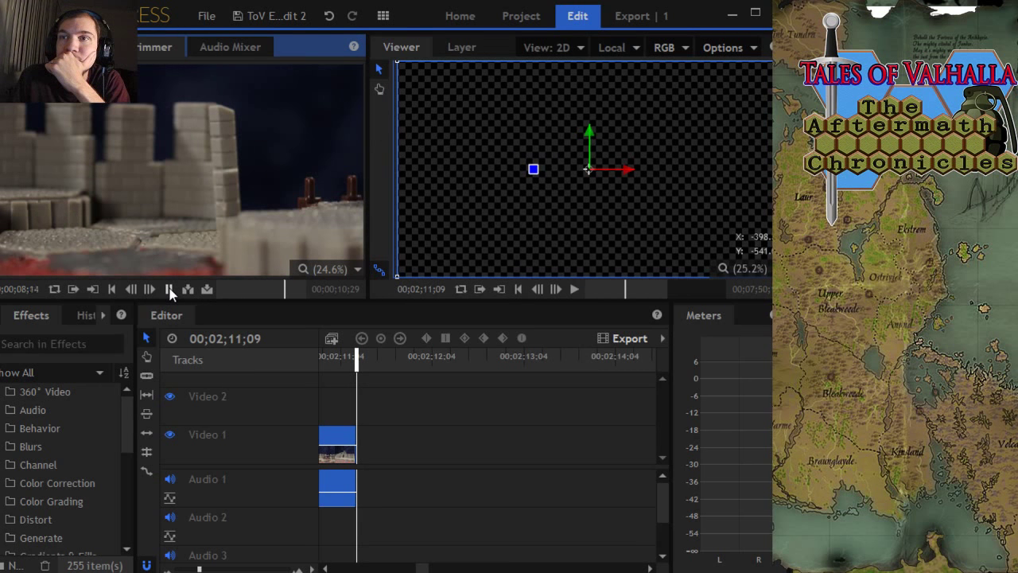
{"action": "left_click", "coordinate": [169, 289]}
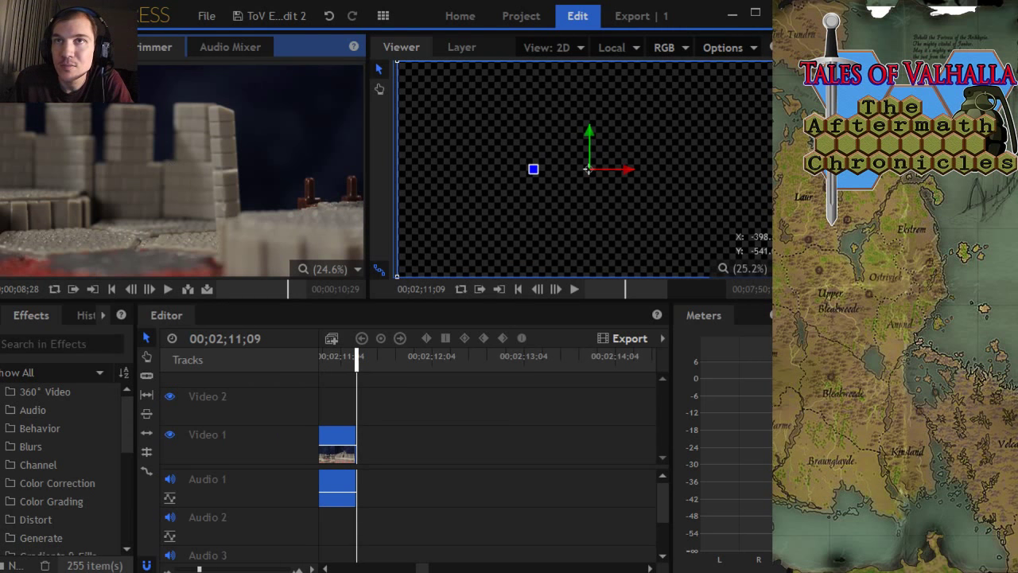
Step: Place Shot 21 at 35.mp4 on Video 1 just after the last clip, leaving a small gap, and preview its opening at 00;02;11;18
{"action": "left_click", "coordinate": [100, 47]}
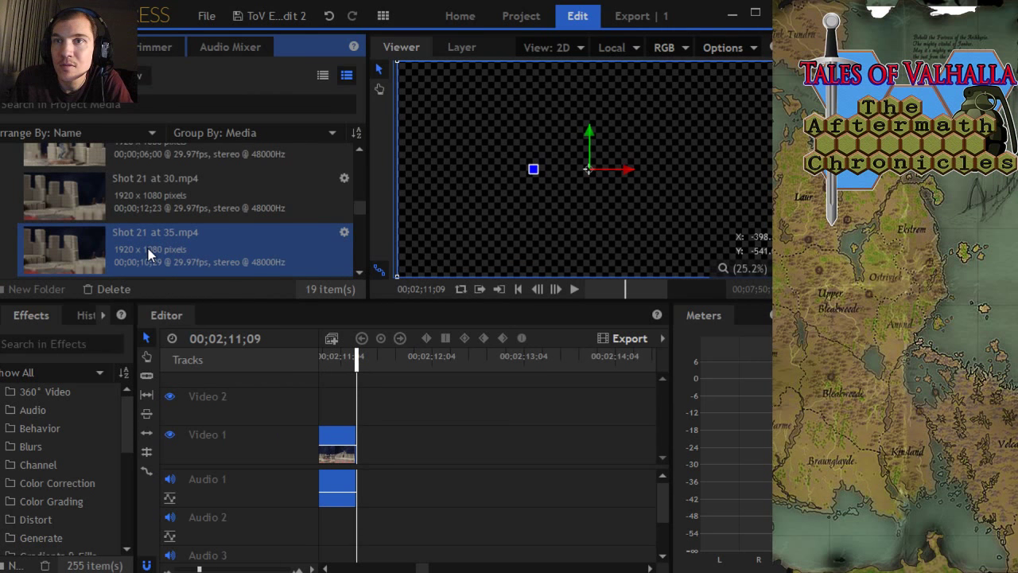
{"action": "left_click_drag", "start_coordinate": [155, 241], "coordinate": [375, 451]}
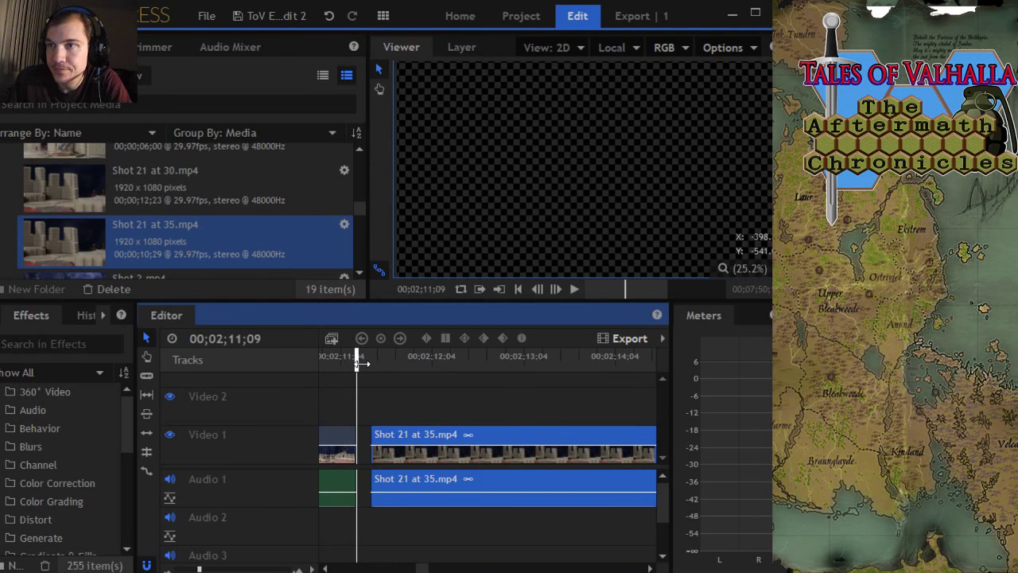
{"action": "left_click_drag", "start_coordinate": [358, 362], "coordinate": [383, 362]}
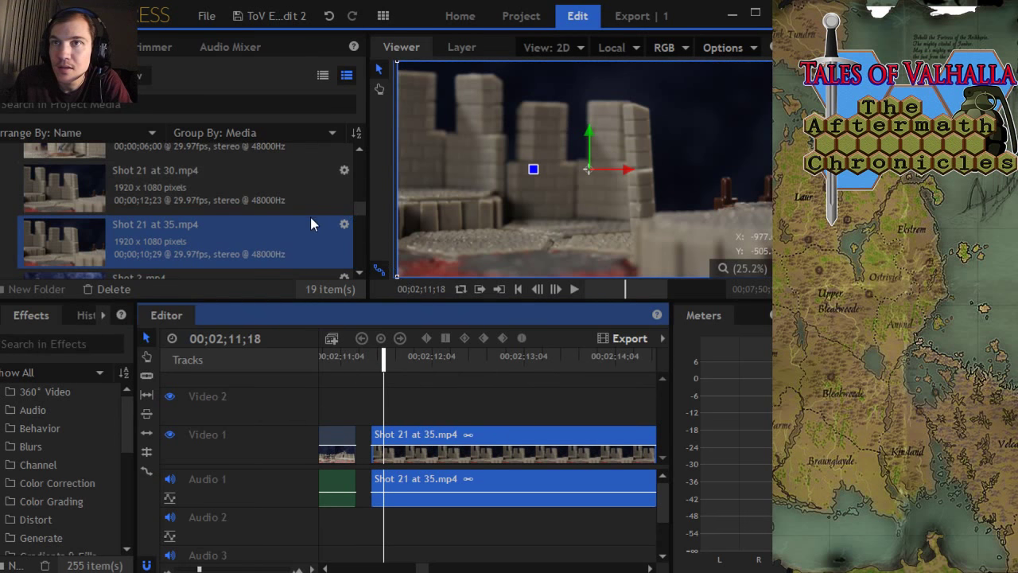
Step: Load Shot 16 at 30.mp4 into the Trimmer and scrub its later footage between about 00;00;26;26 and 00;00;21;26
{"action": "left_click_drag", "start_coordinate": [361, 215], "coordinate": [371, 171]}
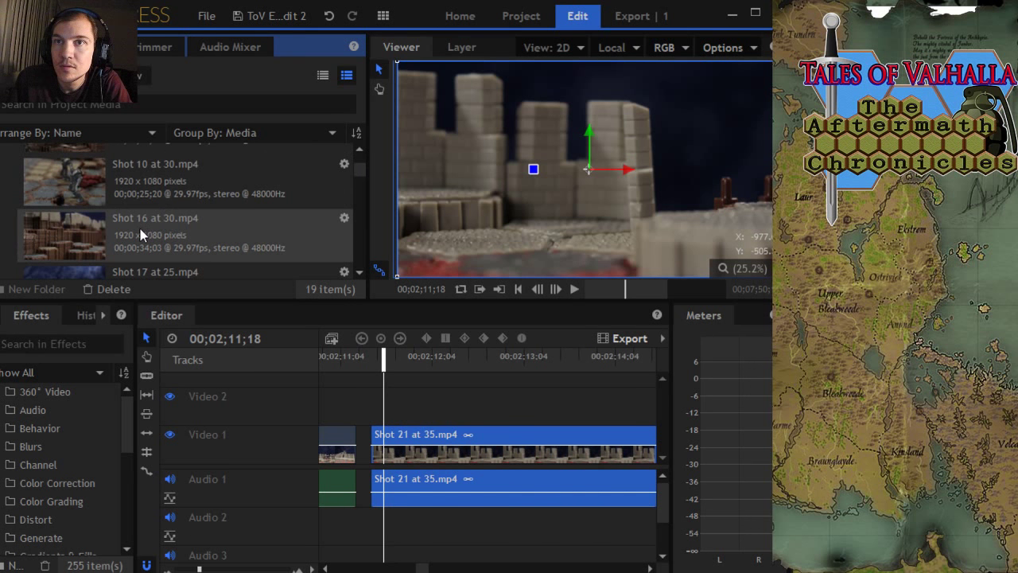
{"action": "left_click", "coordinate": [153, 46]}
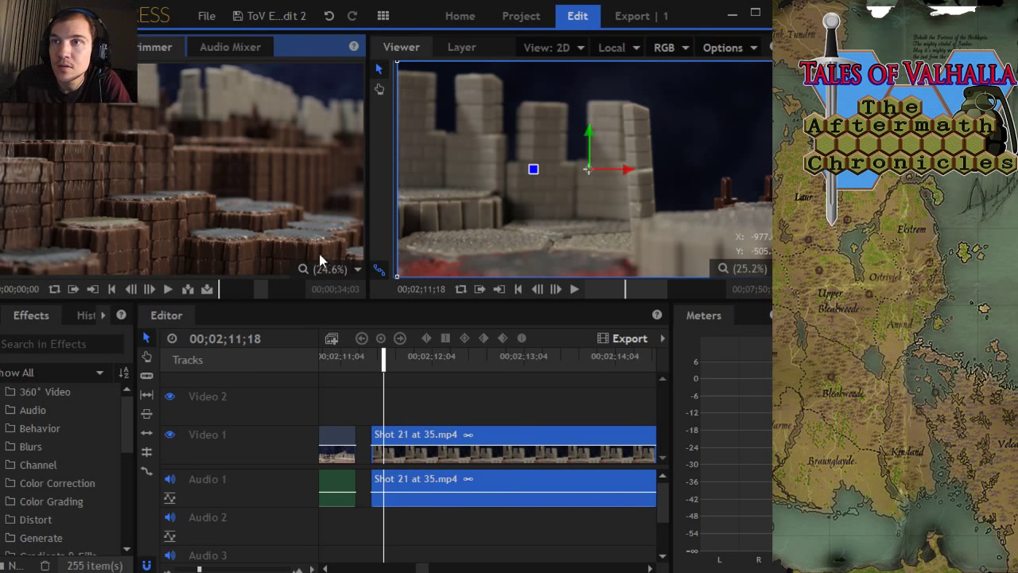
{"action": "left_click", "coordinate": [286, 291]}
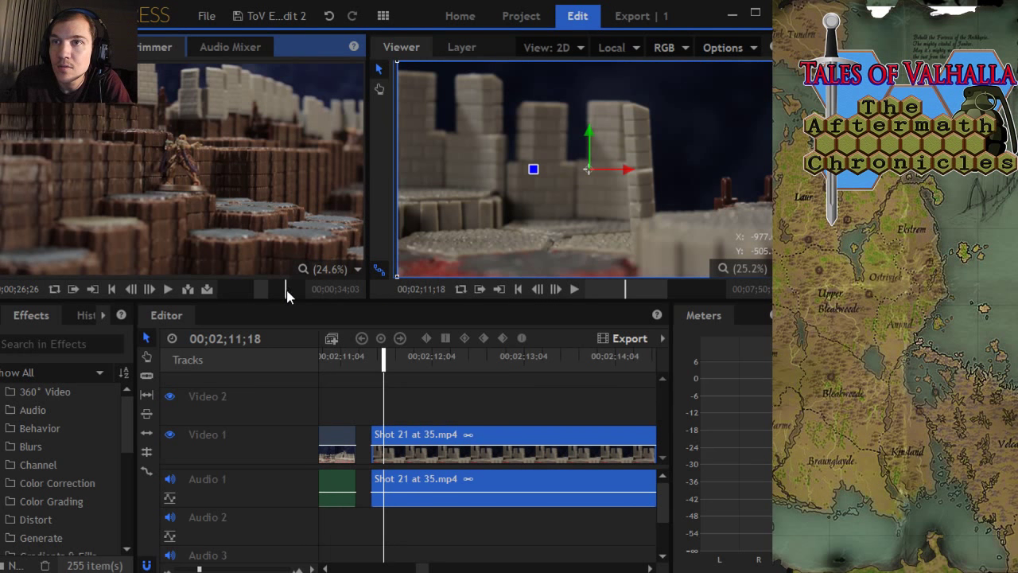
{"action": "mouse_move", "coordinate": [286, 291]}
{"action": "left_mouse_down"}
{"action": "mouse_move", "coordinate": [266, 292]}
{"action": "mouse_move", "coordinate": [294, 302]}
{"action": "mouse_move", "coordinate": [277, 302]}
{"action": "left_mouse_up"}
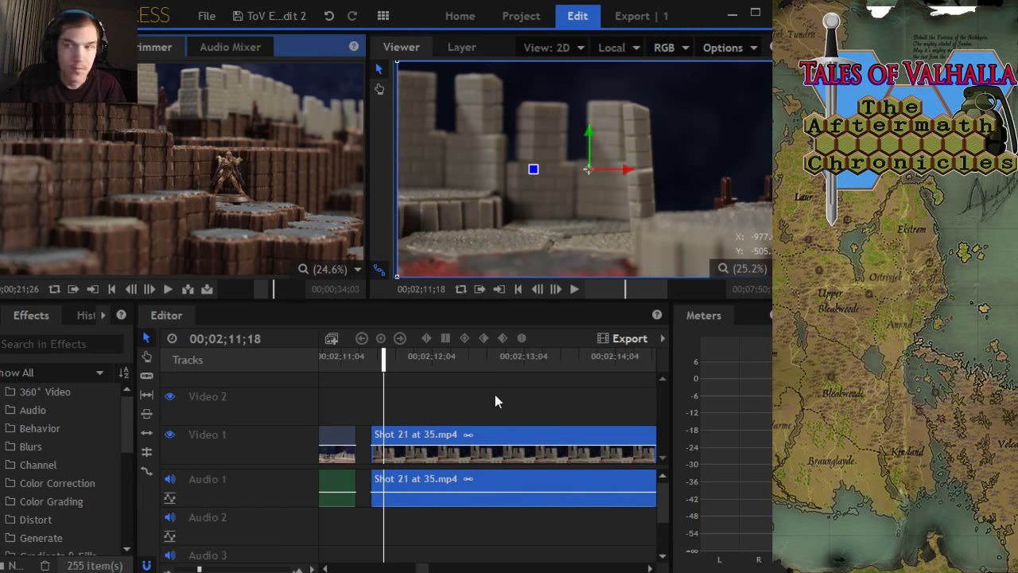
Step: Move the timeline playhead past the last clip to 00;02;23;23 and set Shot 16's in point at 00;00;20;19 in the Trimmer
{"action": "scroll", "coordinate": [493, 398], "scroll_direction": "down", "scroll_amount": 4}
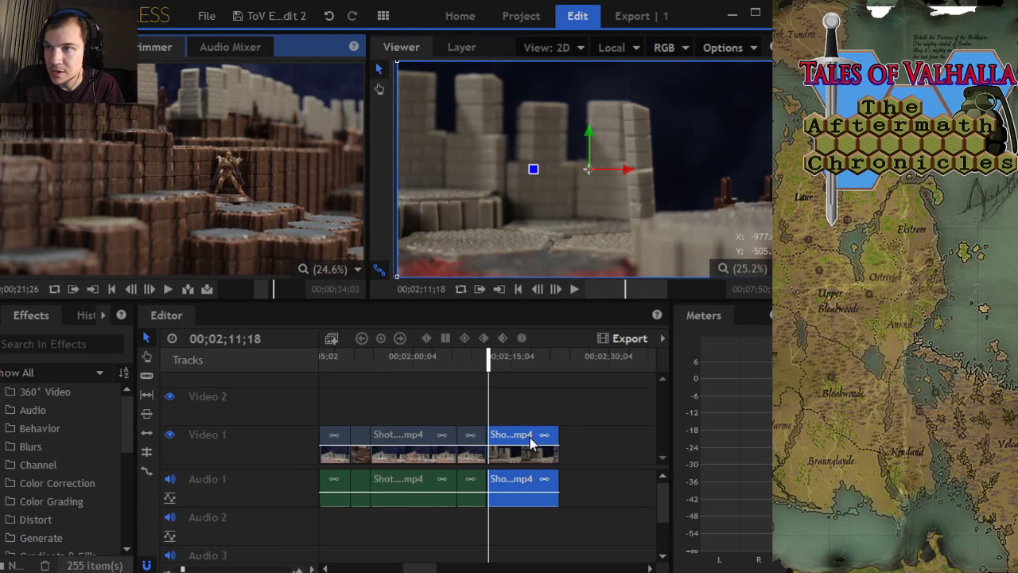
{"action": "left_click", "coordinate": [567, 362]}
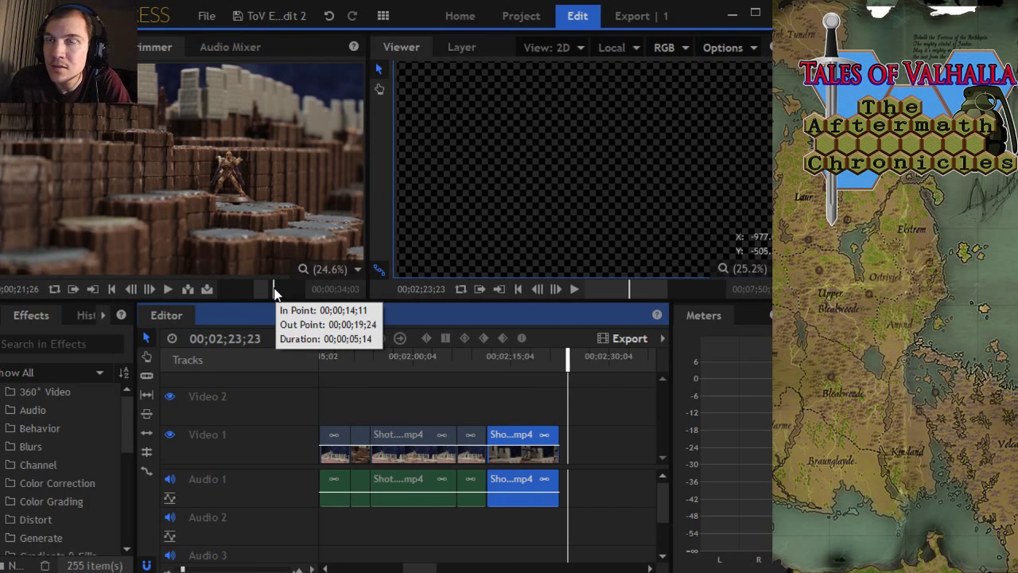
{"action": "mouse_move", "coordinate": [274, 293]}
{"action": "left_mouse_down"}
{"action": "mouse_move", "coordinate": [286, 294]}
{"action": "mouse_move", "coordinate": [272, 296]}
{"action": "left_mouse_up"}
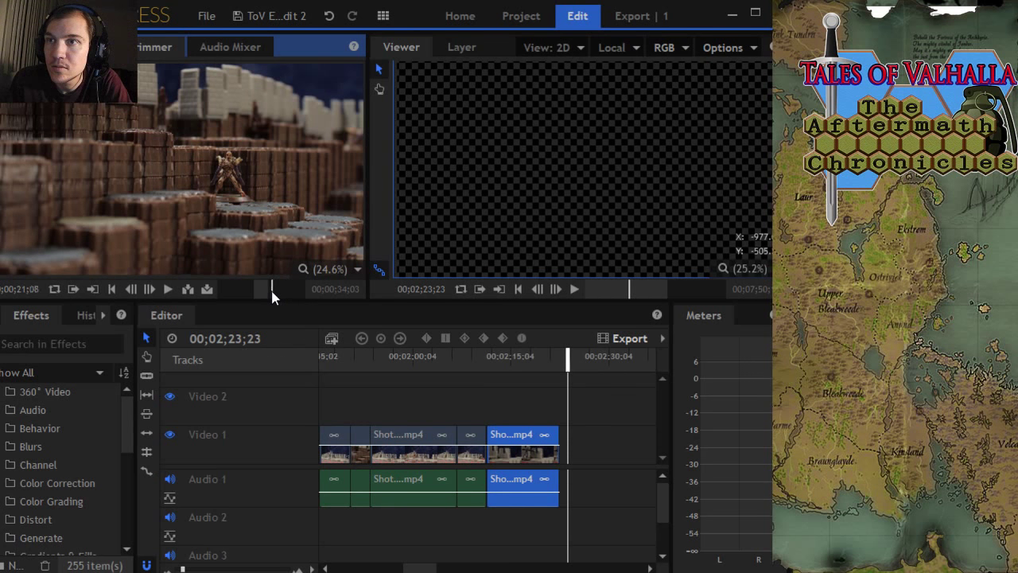
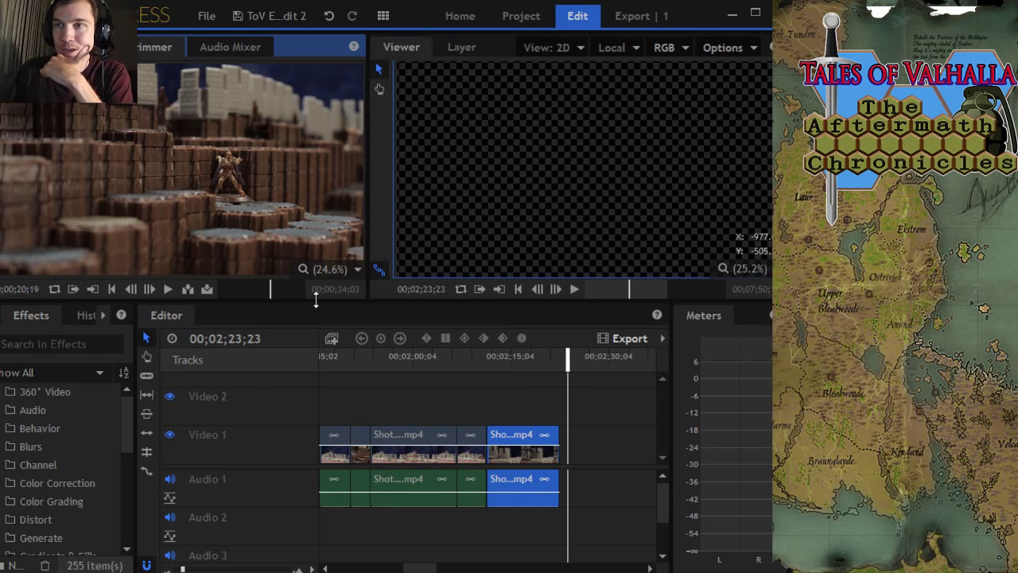
Step: Play Shot 16 at 30.mp4 on to 00;00;31;08 and set its out point there
{"action": "left_click", "coordinate": [167, 290]}
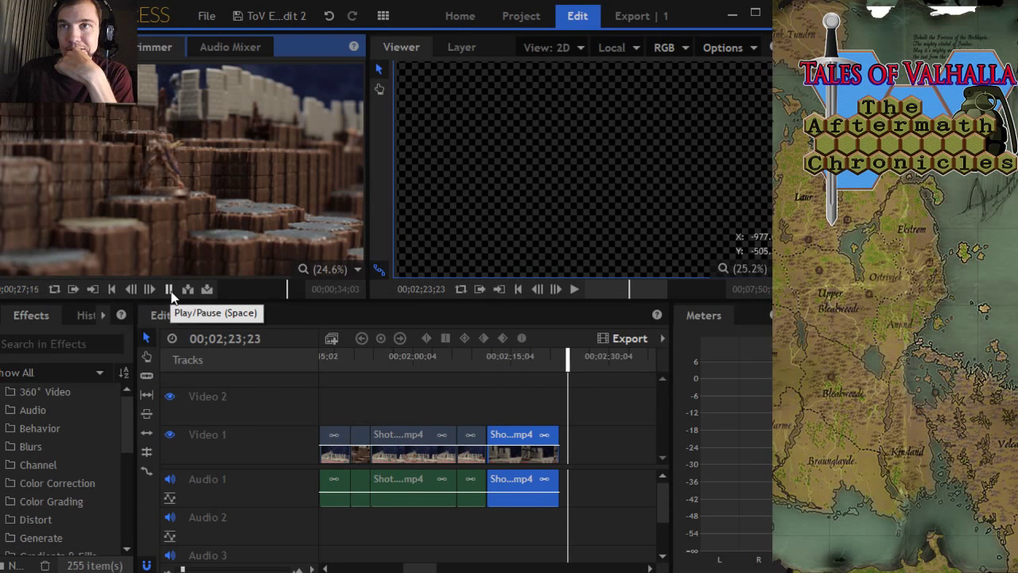
{"action": "left_click", "coordinate": [170, 291]}
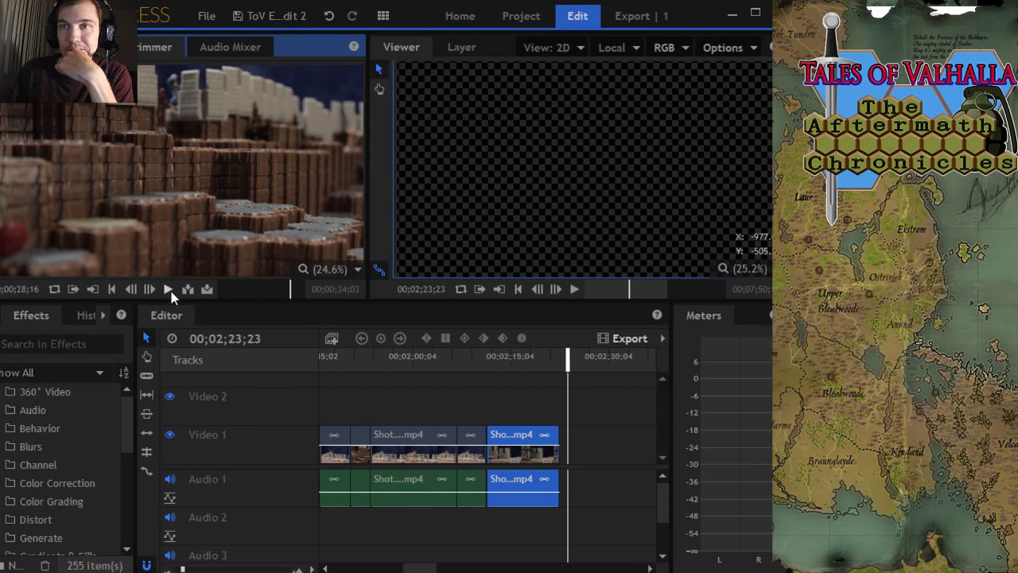
{"action": "left_click", "coordinate": [170, 291]}
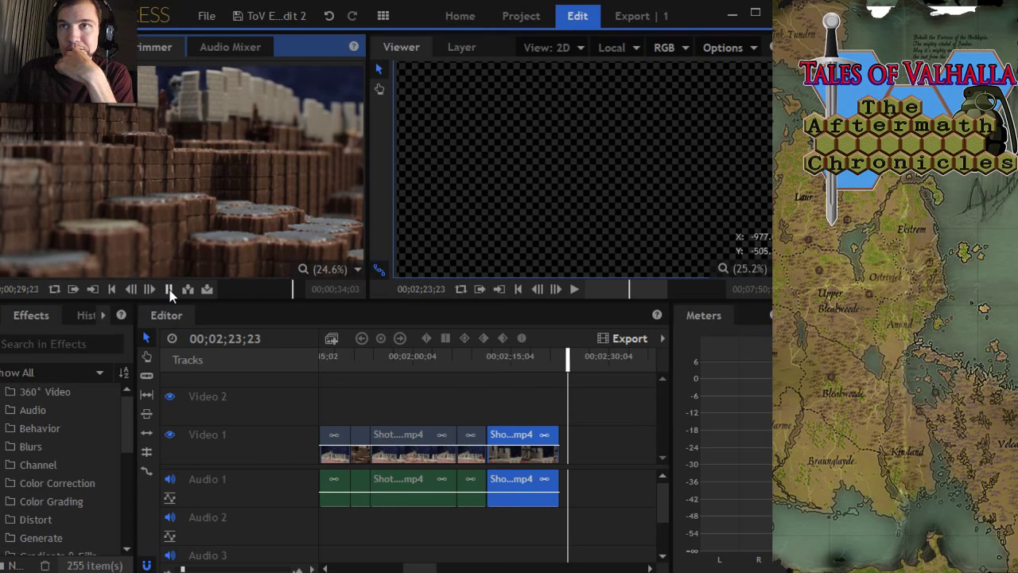
{"action": "left_click", "coordinate": [170, 291]}
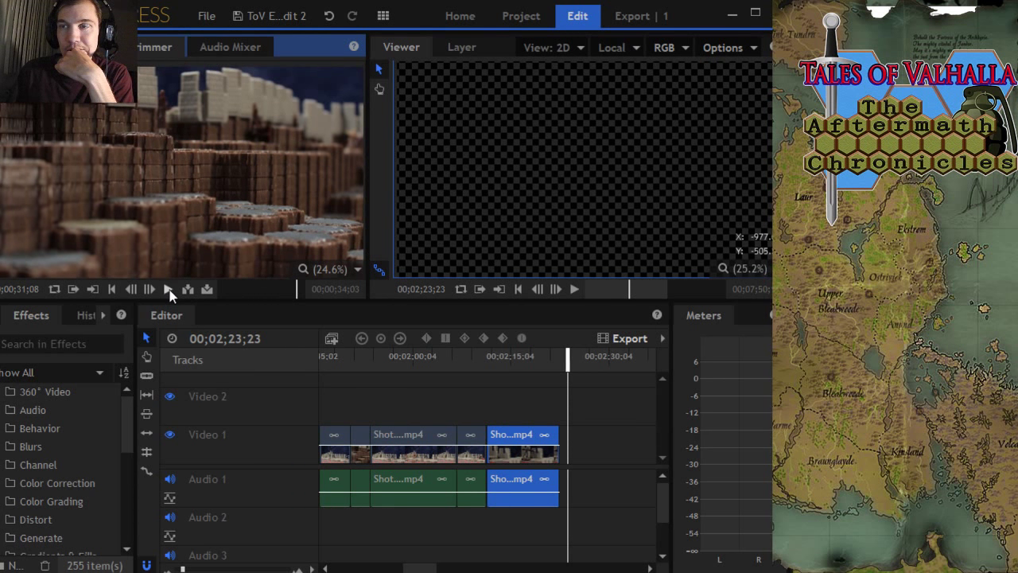
{"action": "left_click", "coordinate": [94, 290]}
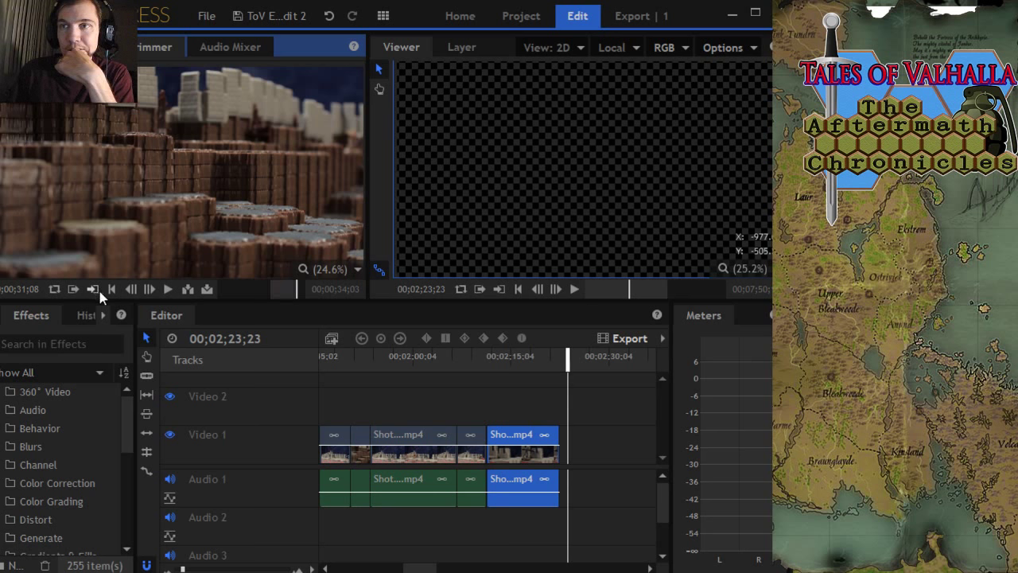
Step: Play Shot 16 at 30.mp4 on to 00;00;33;15 in the Trimmer, and insert its marked range on Video 1 at 00;02;23;23
{"action": "left_click", "coordinate": [169, 291]}
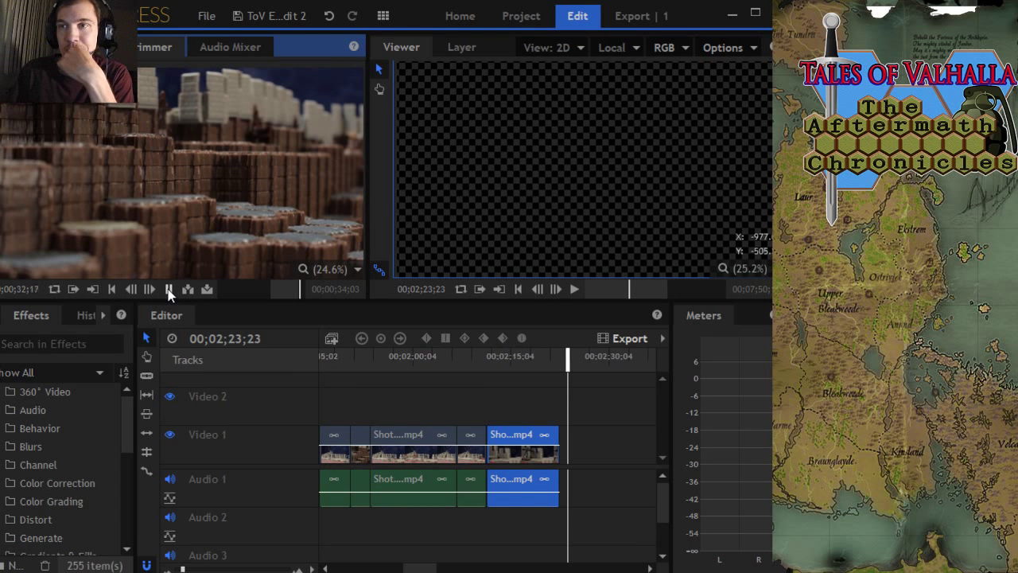
{"action": "left_click", "coordinate": [169, 291]}
{"action": "left_click", "coordinate": [189, 288]}
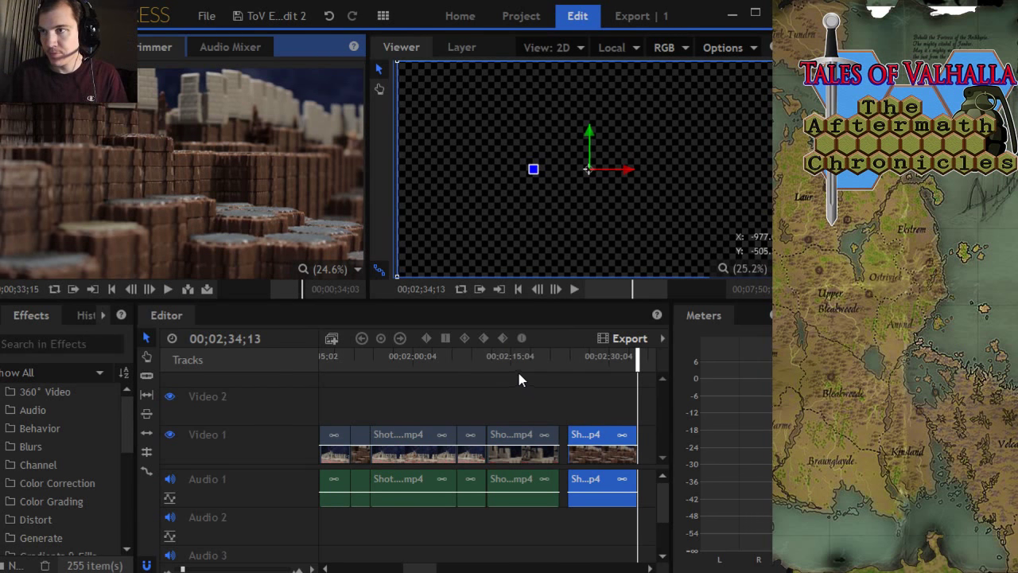
Step: Swap the last two clips on Video 1 by moving Shot 21 at 35.mp4 behind Shot 16 at 30.mp4 and butting Shot 16 against the preceding clip
{"action": "left_click", "coordinate": [499, 357]}
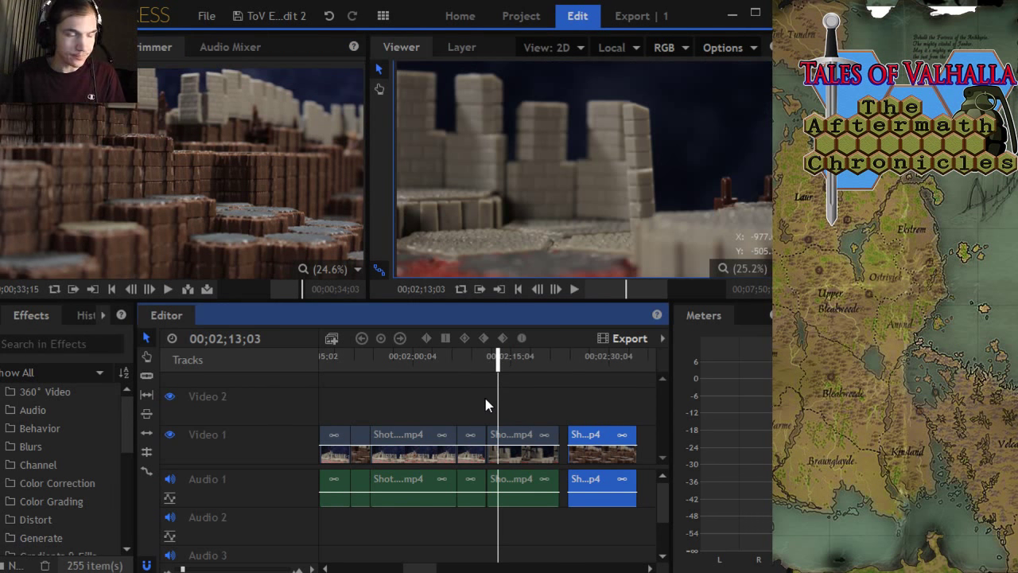
{"action": "scroll", "coordinate": [485, 399], "scroll_direction": "up", "scroll_amount": 3}
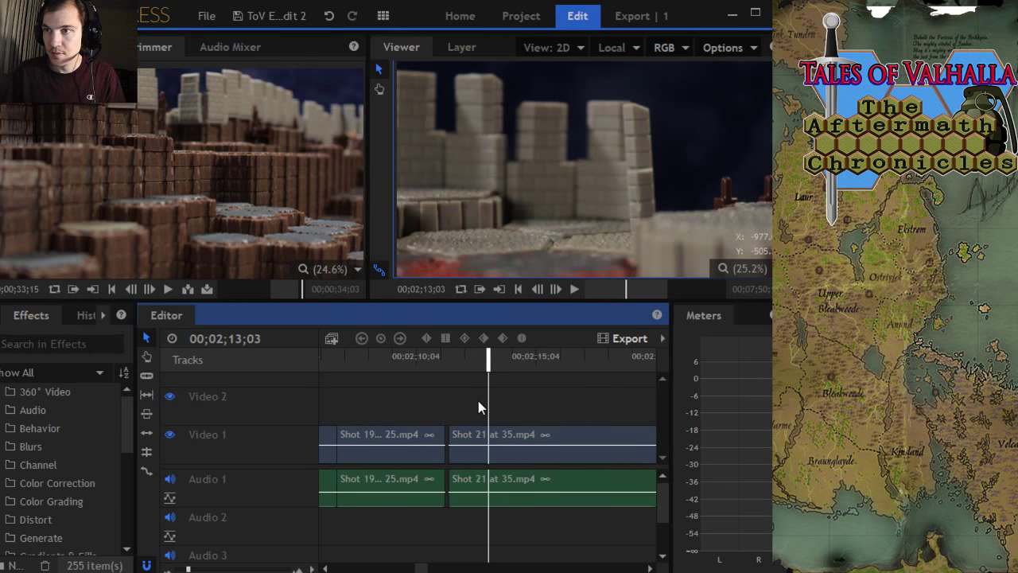
{"action": "scroll", "coordinate": [478, 400], "scroll_direction": "down", "scroll_amount": 3}
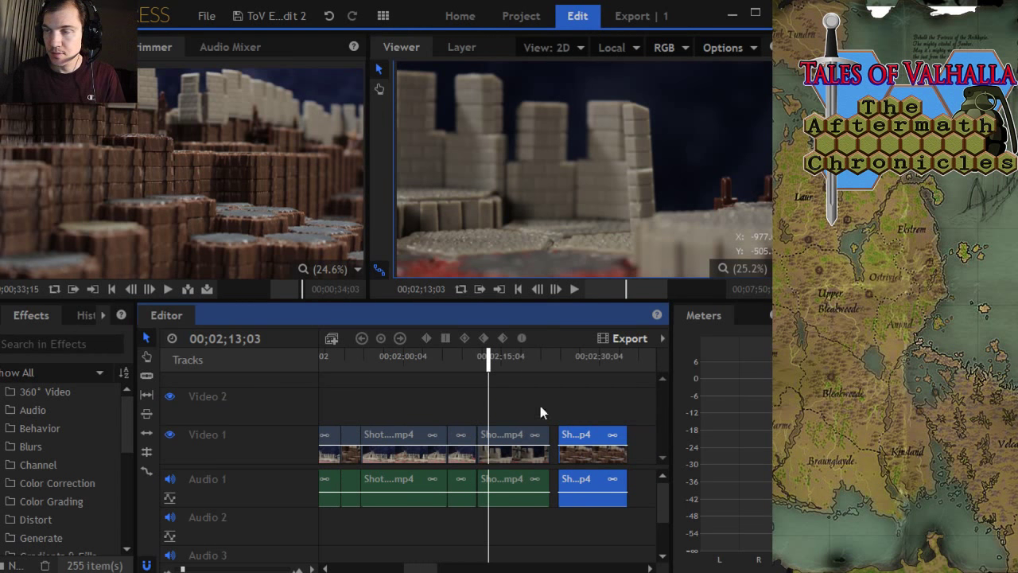
{"action": "left_click_drag", "start_coordinate": [507, 443], "coordinate": [613, 455]}
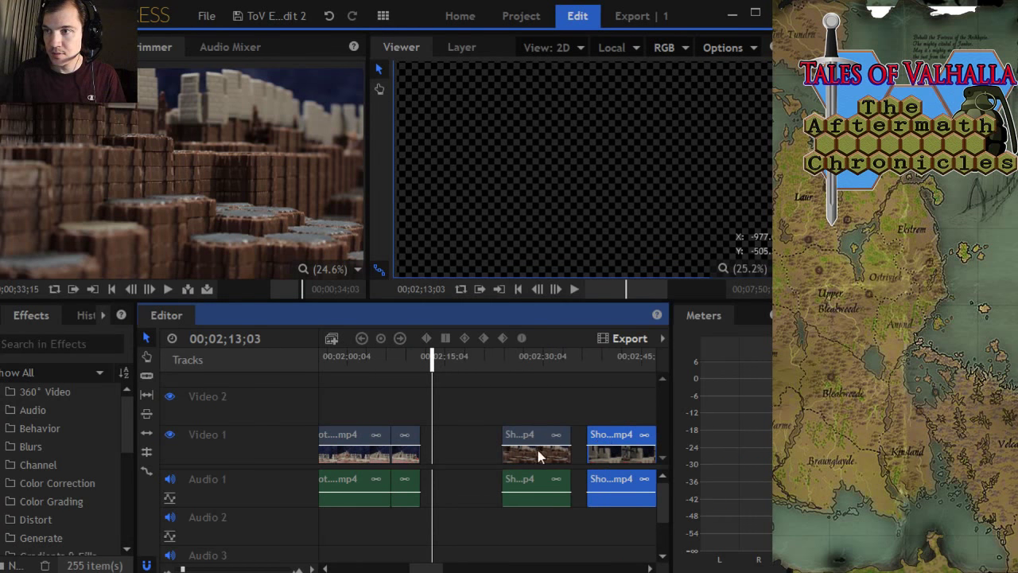
{"action": "left_click", "coordinate": [529, 437]}
{"action": "left_click_drag", "start_coordinate": [529, 438], "coordinate": [447, 438]}
Step: Play the edit from 00;02;08;29 to 00;02;17;25 to review the cut into Shot 16
{"action": "left_click", "coordinate": [404, 363]}
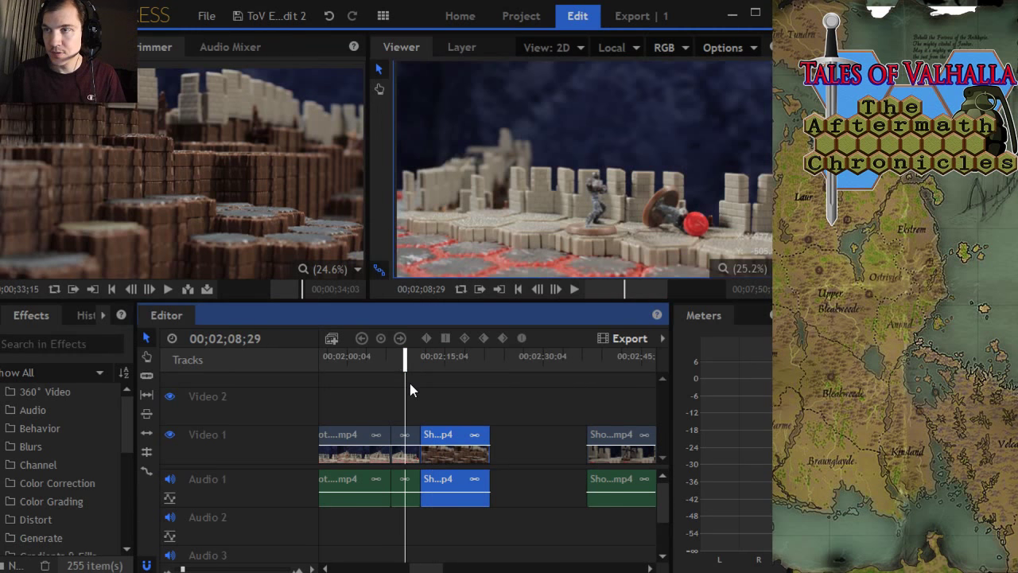
{"action": "left_click", "coordinate": [574, 289]}
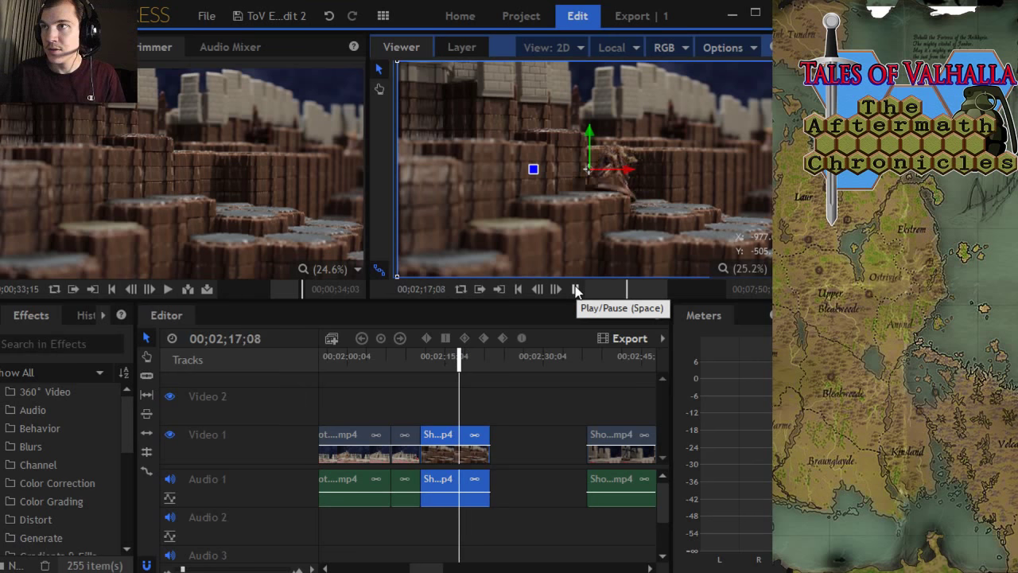
{"action": "left_click", "coordinate": [576, 290]}
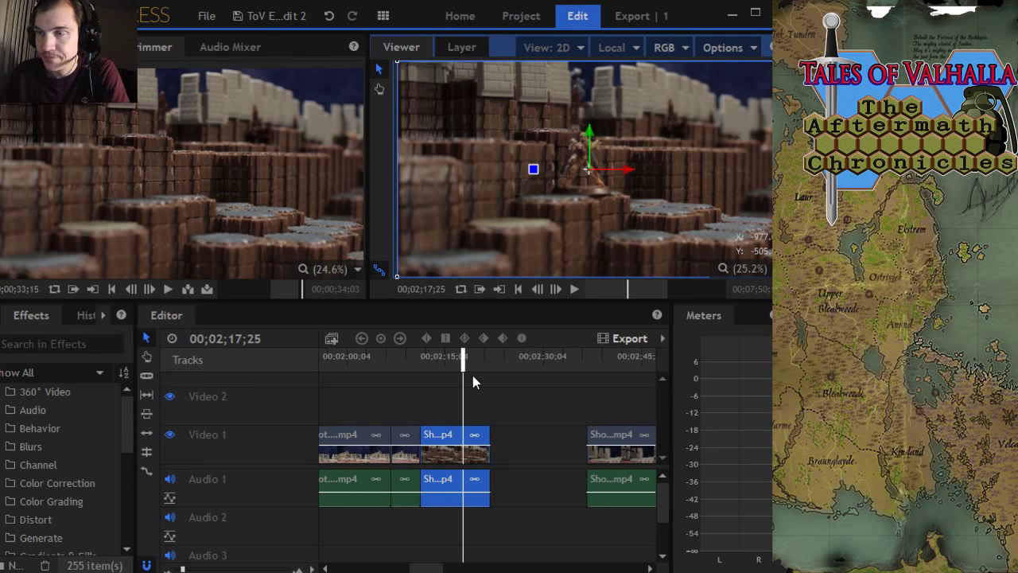
Step: Slice Shot 16 at 30.mp4 at 00;02;17;15, undoing the extra cut made in its second part
{"action": "scroll", "coordinate": [469, 382], "scroll_direction": "up", "scroll_amount": 3}
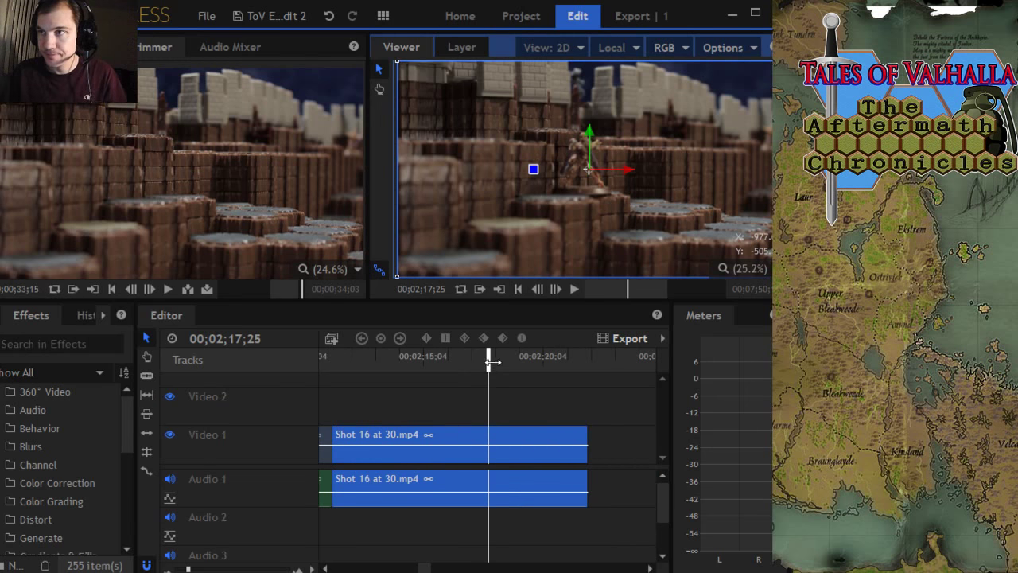
{"action": "left_click_drag", "start_coordinate": [488, 362], "coordinate": [481, 362]}
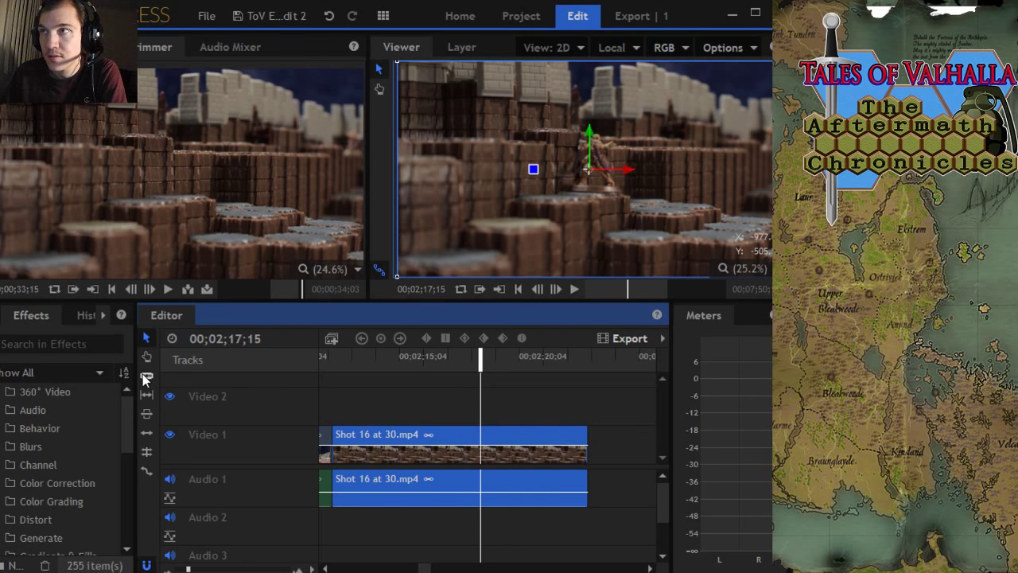
{"action": "left_click", "coordinate": [146, 376]}
{"action": "left_click", "coordinate": [481, 450]}
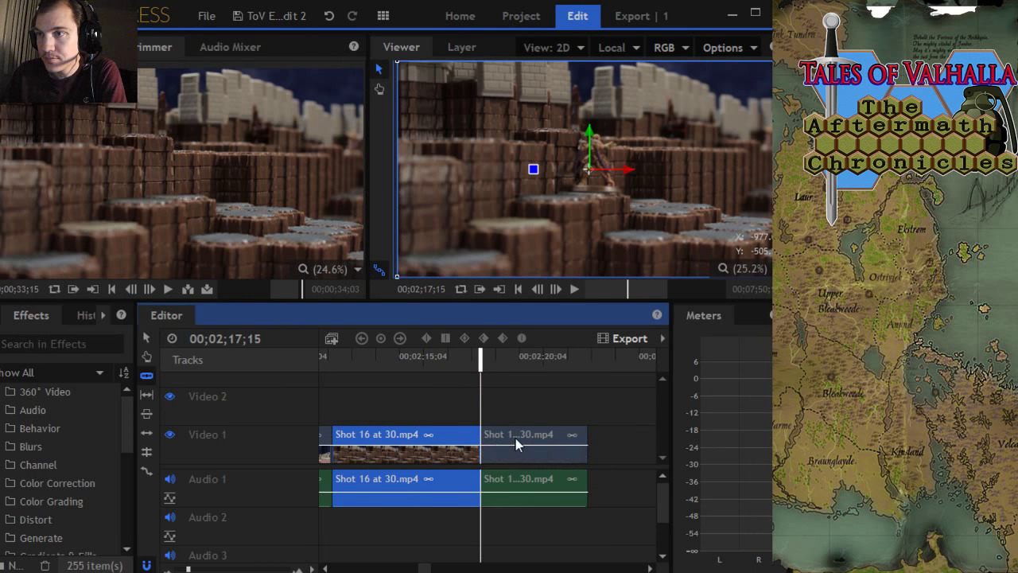
{"action": "left_click", "coordinate": [517, 432]}
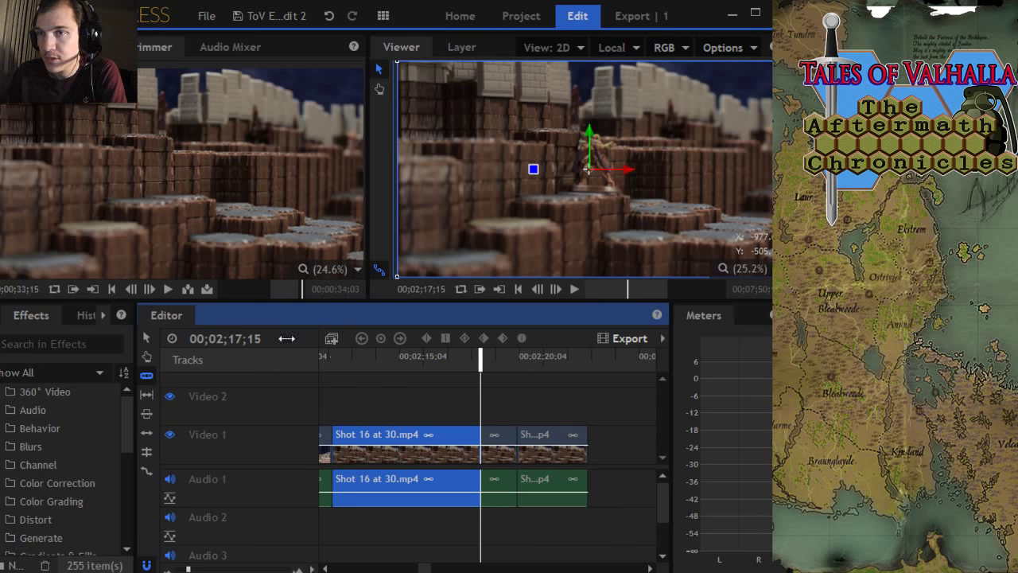
{"action": "left_click", "coordinate": [333, 22]}
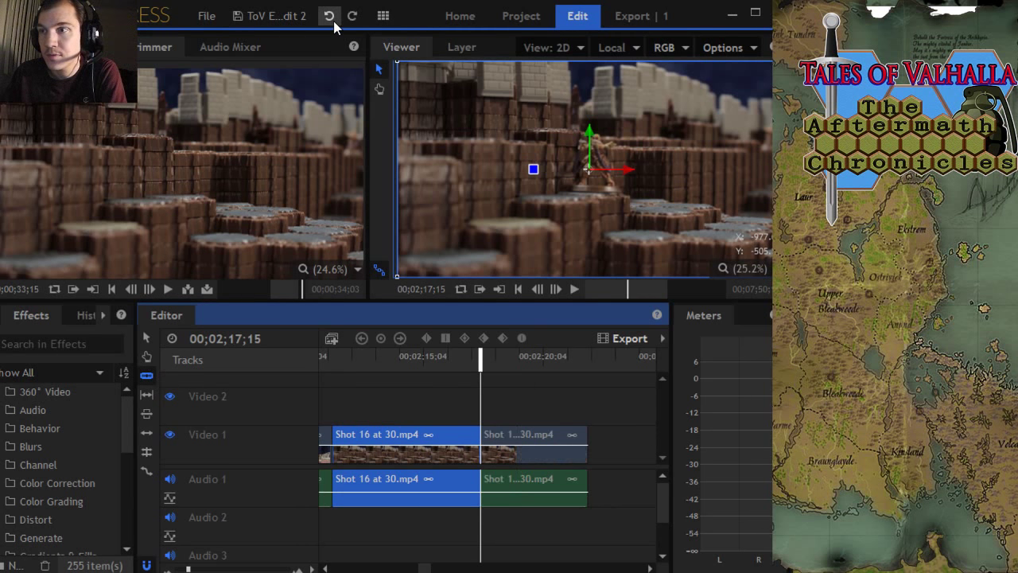
Step: Move the second piece of Shot 16 farther along the timeline, and place Shot 21 at 35.mp4 directly after the first piece
{"action": "left_click", "coordinate": [149, 335]}
{"action": "left_click_drag", "start_coordinate": [513, 447], "coordinate": [458, 466]}
{"action": "scroll", "coordinate": [475, 445], "scroll_direction": "down", "scroll_amount": 4}
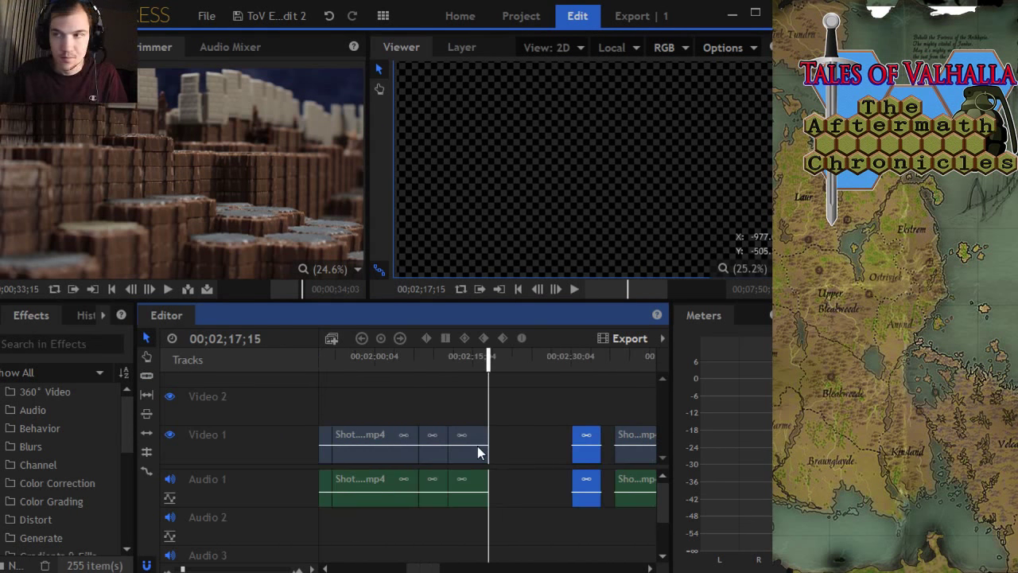
{"action": "left_click_drag", "start_coordinate": [634, 443], "coordinate": [510, 451]}
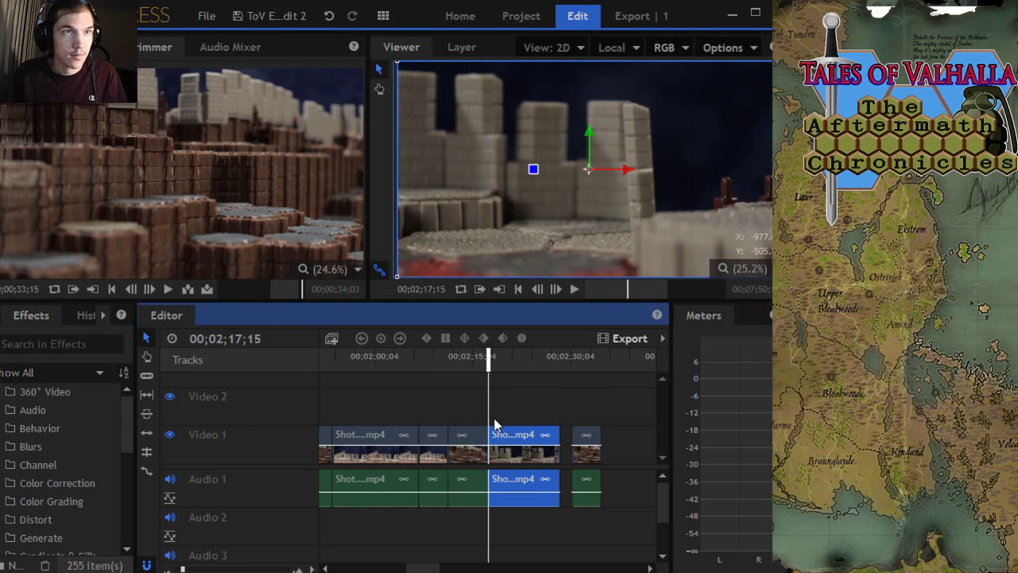
Step: Trim the start of Shot 21 at 35.mp4 up to 00;02;20;26, and close the gap after Shot 16
{"action": "scroll", "coordinate": [494, 419], "scroll_direction": "up", "scroll_amount": 4}
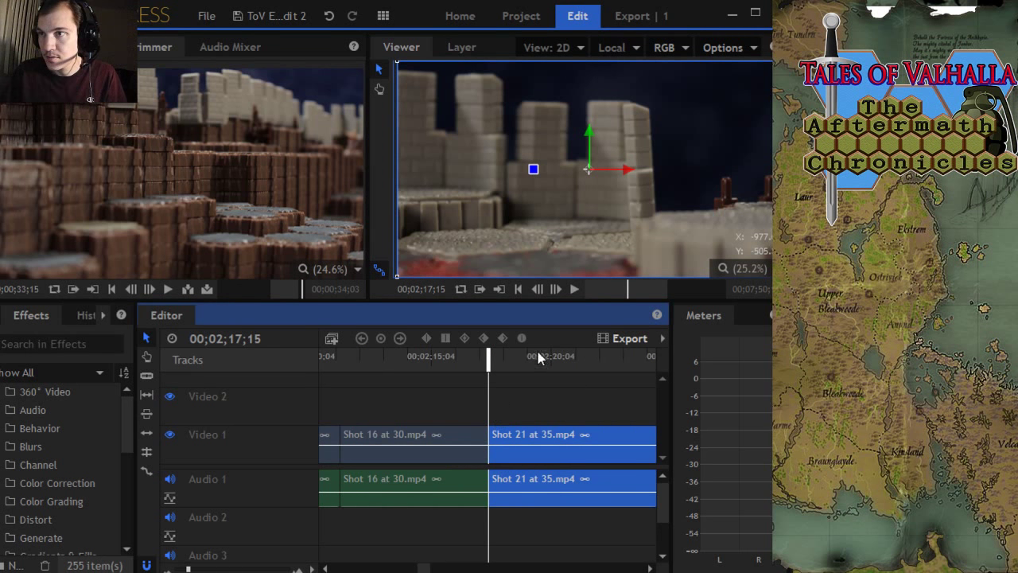
{"action": "left_click_drag", "start_coordinate": [497, 357], "coordinate": [570, 367]}
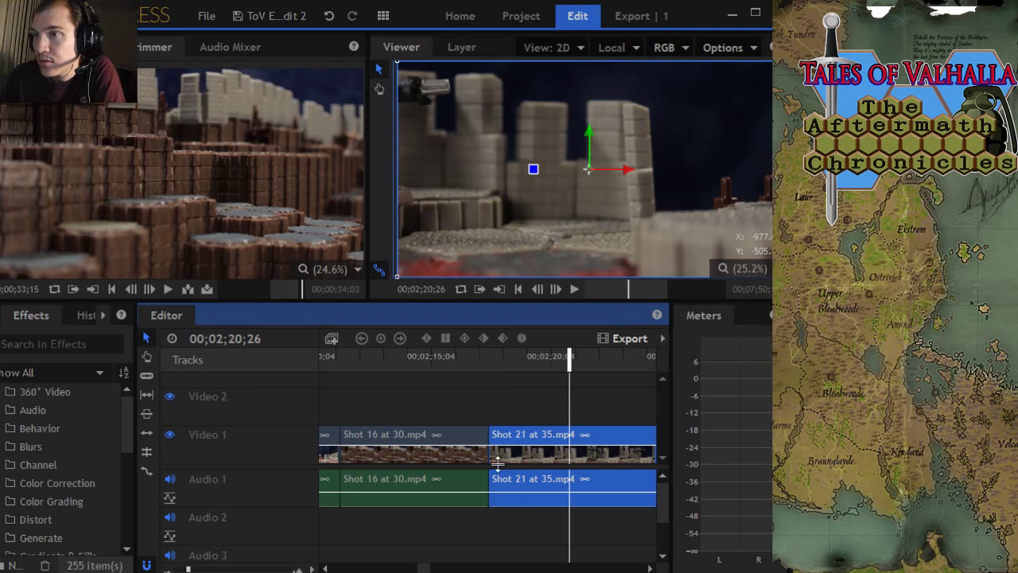
{"action": "left_click_drag", "start_coordinate": [488, 445], "coordinate": [517, 442]}
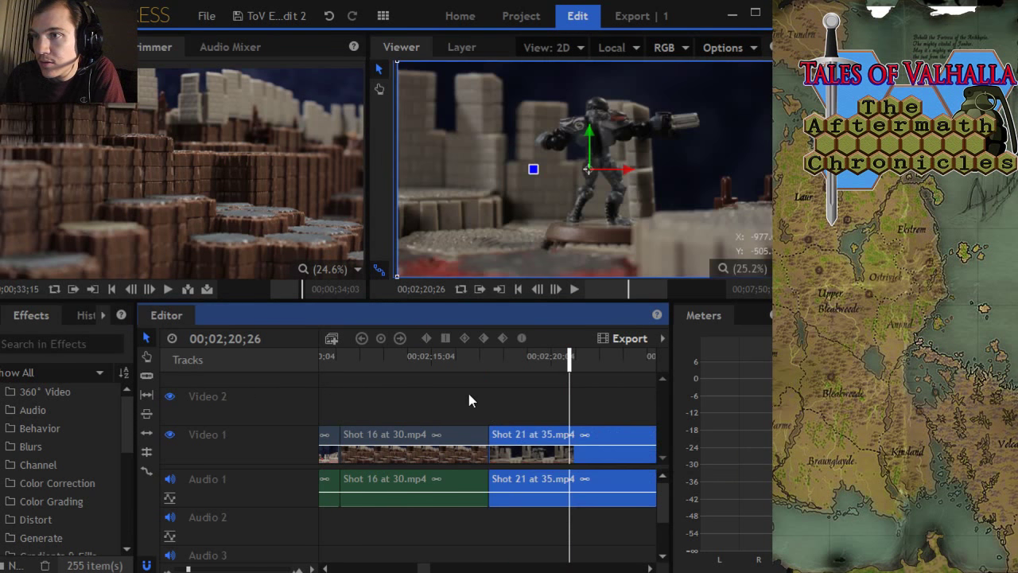
{"action": "left_click", "coordinate": [473, 405]}
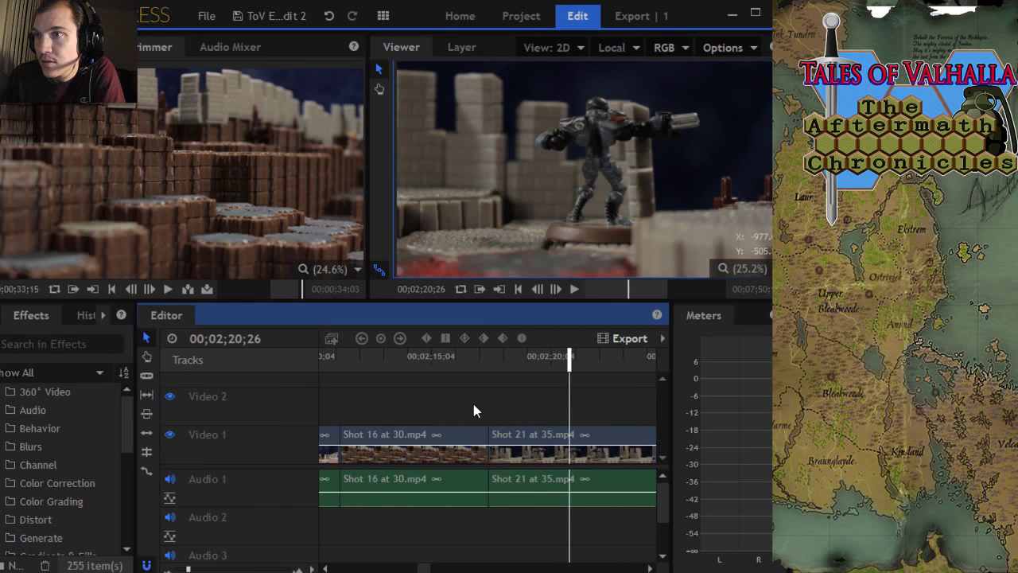
Step: Play the cut from Shot 16 to Shot 21 from 00;02;15;01, and replay Shot 16 from 00;02;11;26 to 00;02;14;27
{"action": "left_click", "coordinate": [430, 367]}
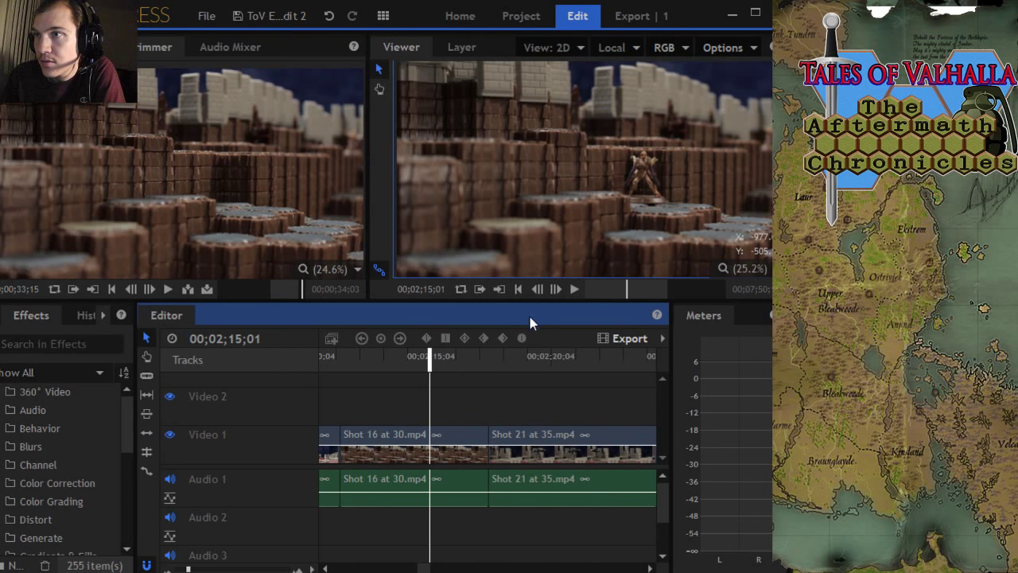
{"action": "left_click", "coordinate": [575, 290]}
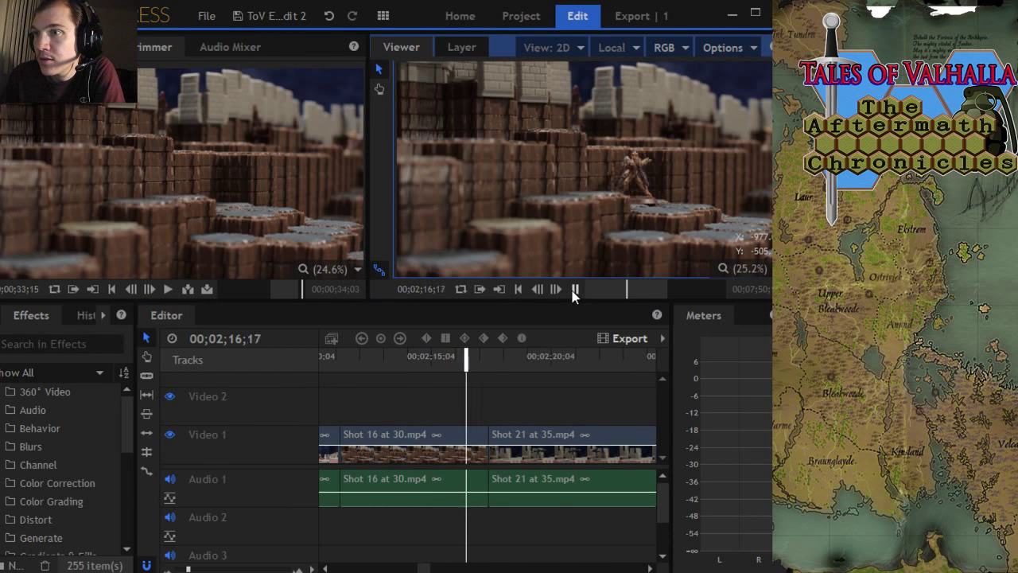
{"action": "left_click", "coordinate": [575, 290]}
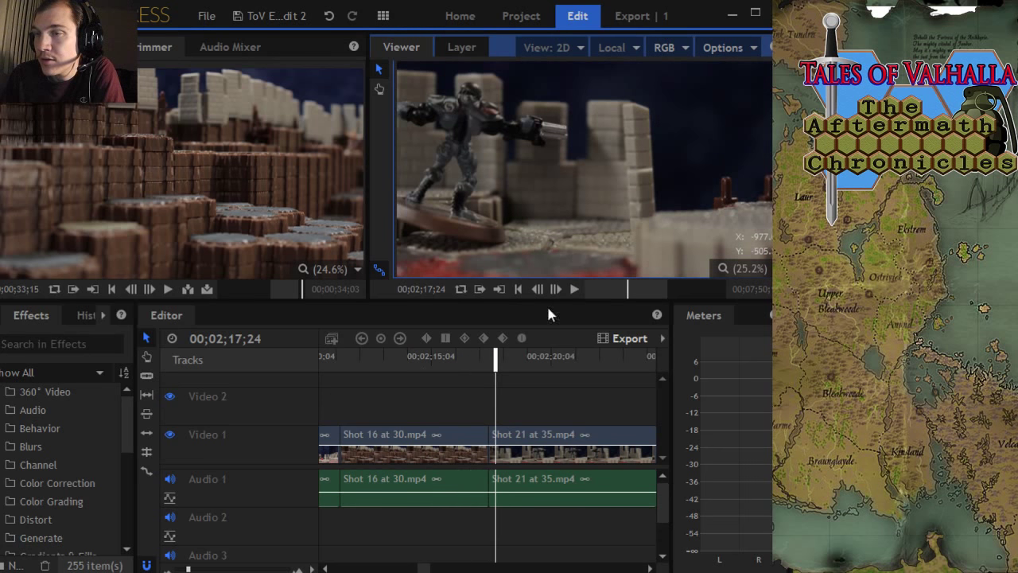
{"action": "left_click", "coordinate": [353, 361]}
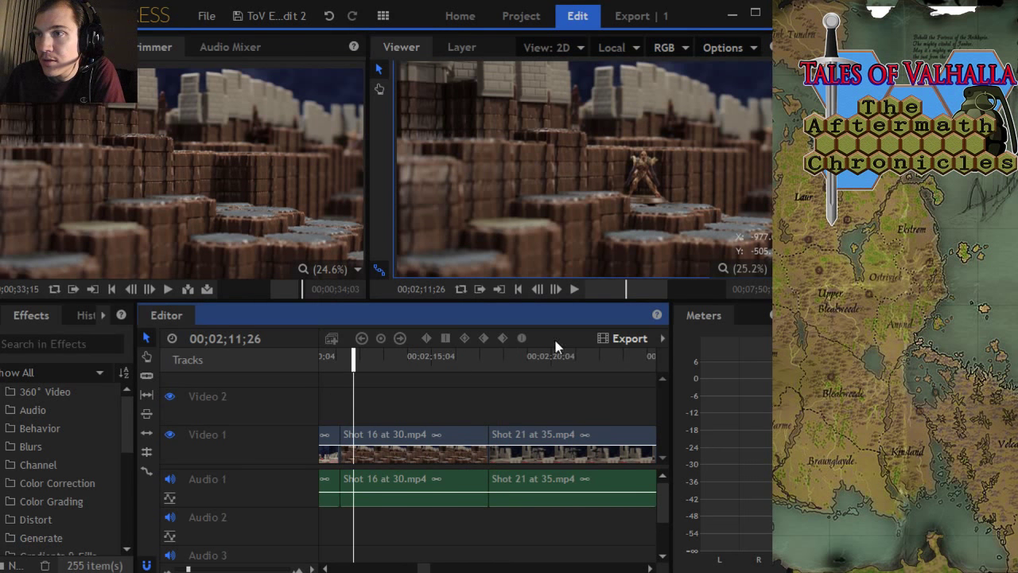
{"action": "left_click", "coordinate": [575, 290]}
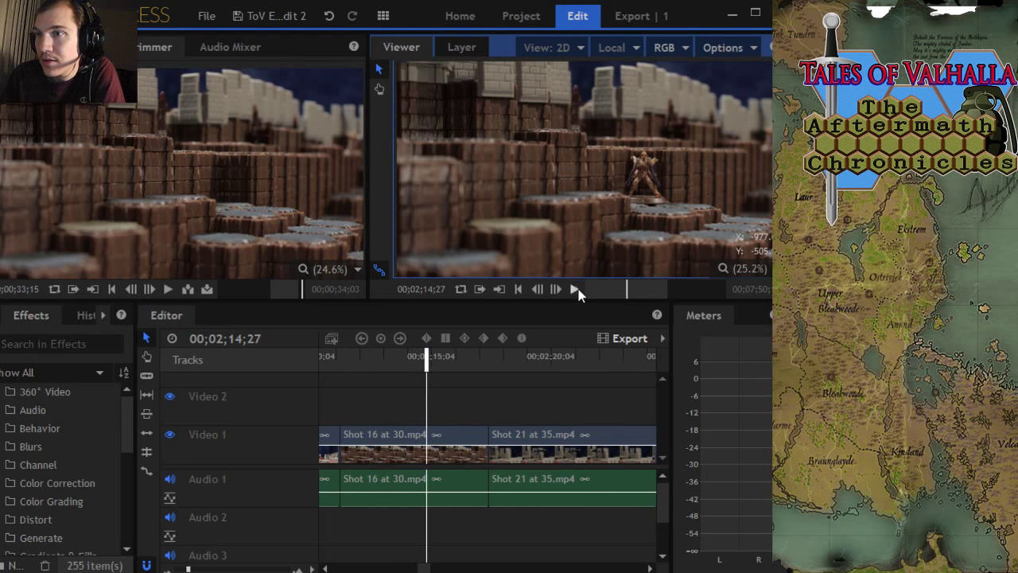
{"action": "left_click", "coordinate": [577, 291]}
Step: Trim about three seconds off the start of Shot 16, and move it and Shot 21 back against the preceding clip
{"action": "left_click_drag", "start_coordinate": [427, 358], "coordinate": [409, 357]}
{"action": "left_click_drag", "start_coordinate": [339, 435], "coordinate": [381, 438]}
{"action": "left_click", "coordinate": [538, 437]}
{"action": "left_click_drag", "start_coordinate": [538, 437], "coordinate": [468, 437]}
Step: Check the cuts from 00;02;11;00, and shift Shot 16 and Shot 21 about half a second later, extending the preceding Shot 19 clip to fill the gap
{"action": "left_click", "coordinate": [332, 363]}
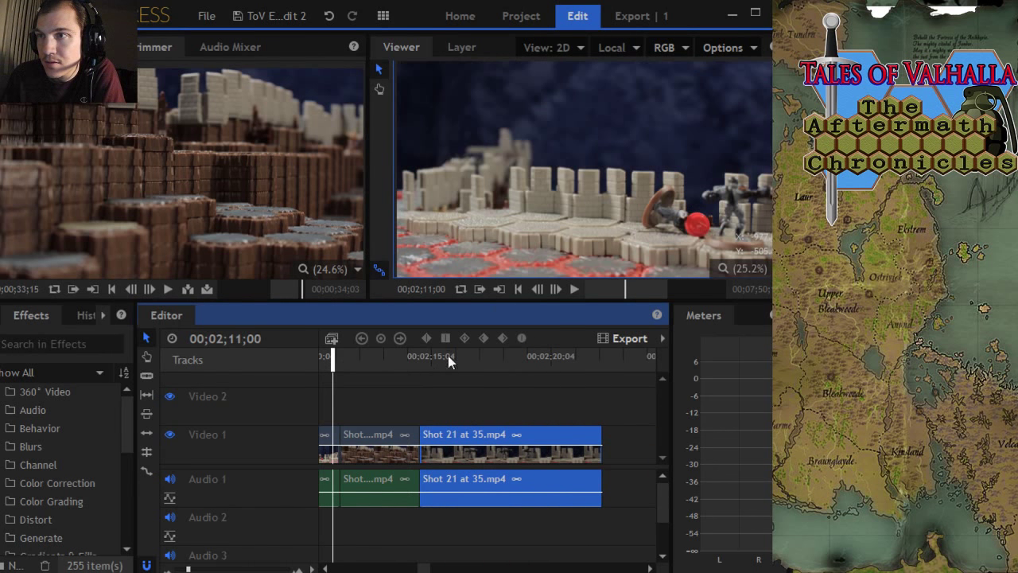
{"action": "left_click", "coordinate": [574, 291]}
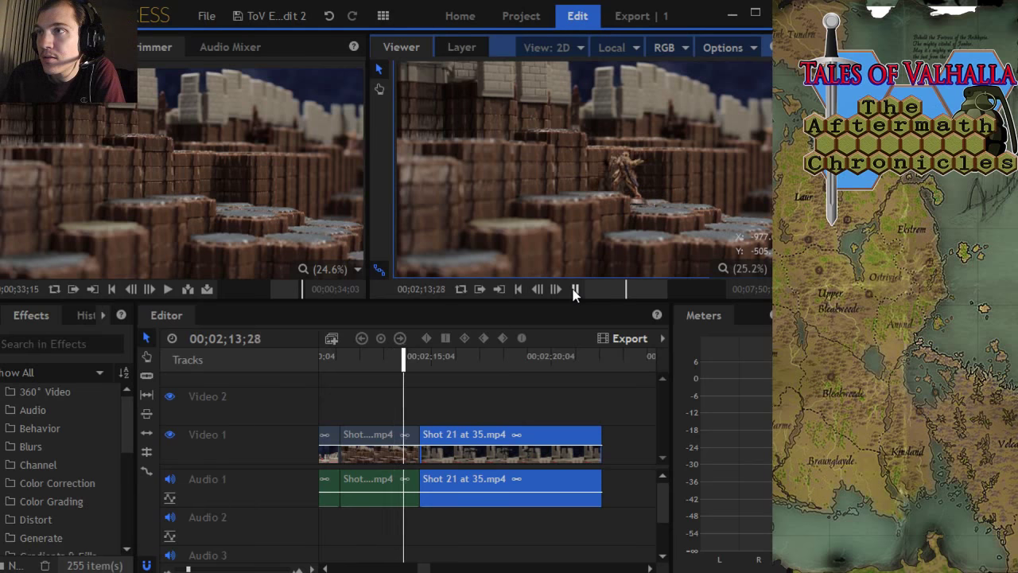
{"action": "left_click", "coordinate": [574, 291]}
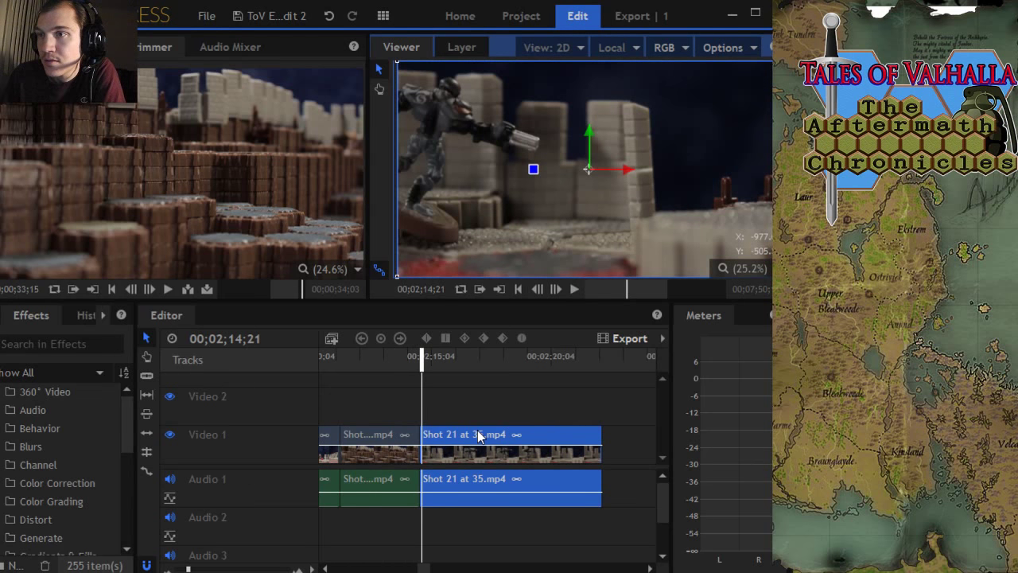
{"action": "left_click_drag", "start_coordinate": [478, 435], "coordinate": [488, 435]}
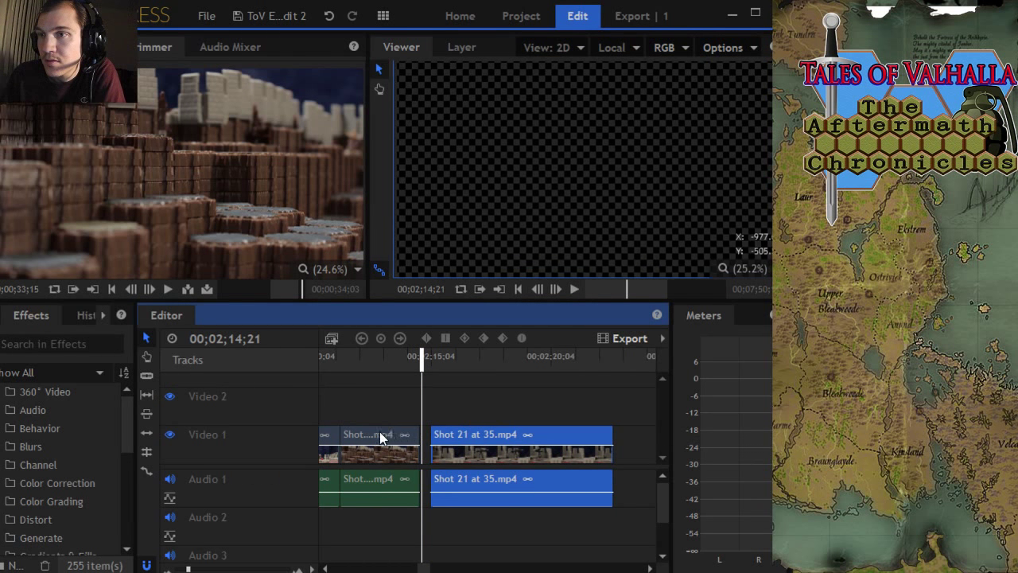
{"action": "mouse_move", "coordinate": [380, 436]}
{"action": "left_mouse_down"}
{"action": "mouse_move", "coordinate": [392, 437]}
{"action": "mouse_move", "coordinate": [333, 434]}
{"action": "mouse_move", "coordinate": [371, 434]}
{"action": "left_mouse_up"}
Step: Play the revised cuts from 00;02;10;18, and scrub Shot 21 around 00;02;16;08 to 00;02;16;13
{"action": "left_click", "coordinate": [344, 366]}
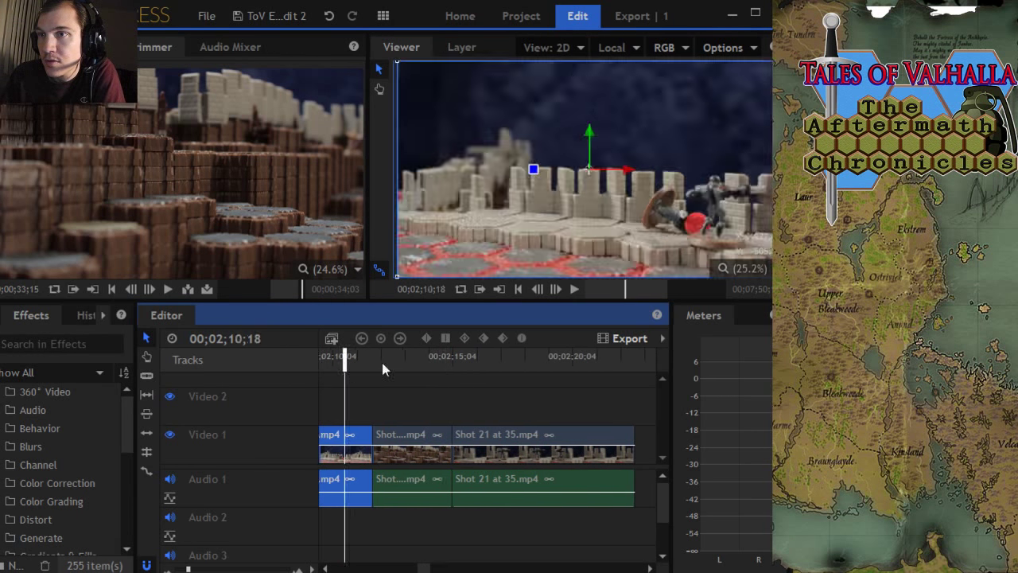
{"action": "left_click", "coordinate": [574, 288]}
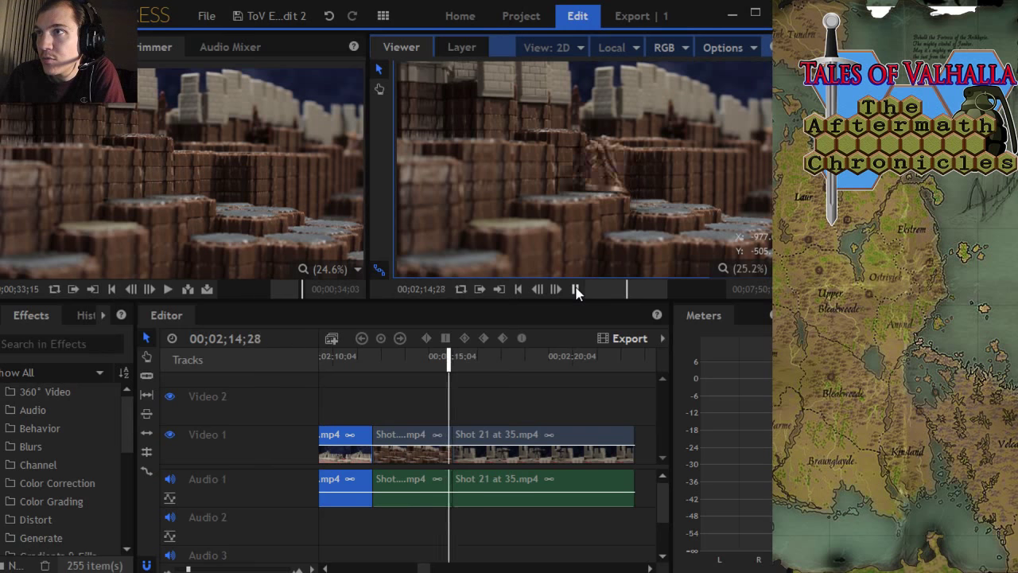
{"action": "left_click", "coordinate": [576, 289]}
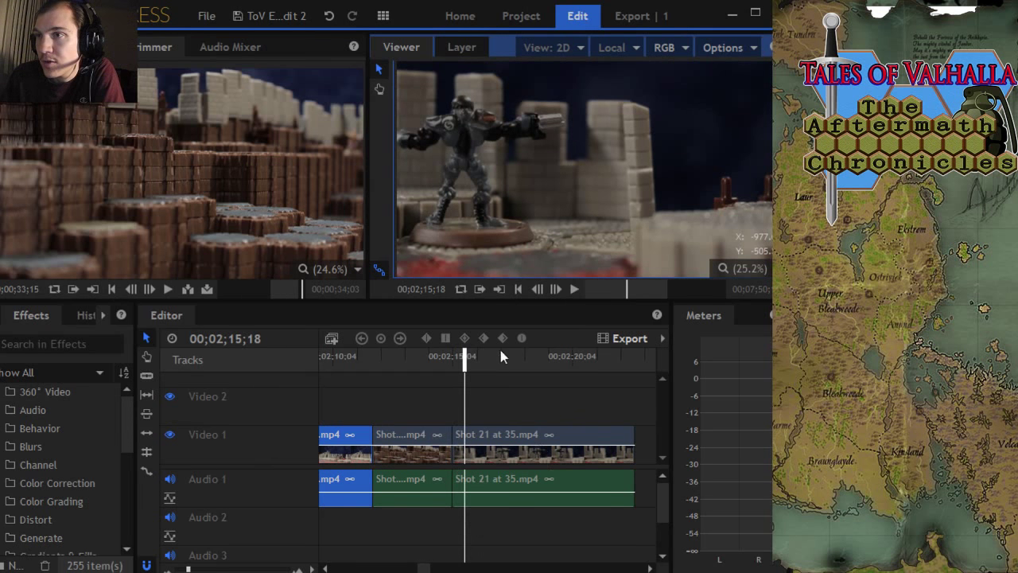
{"action": "left_click", "coordinate": [575, 289]}
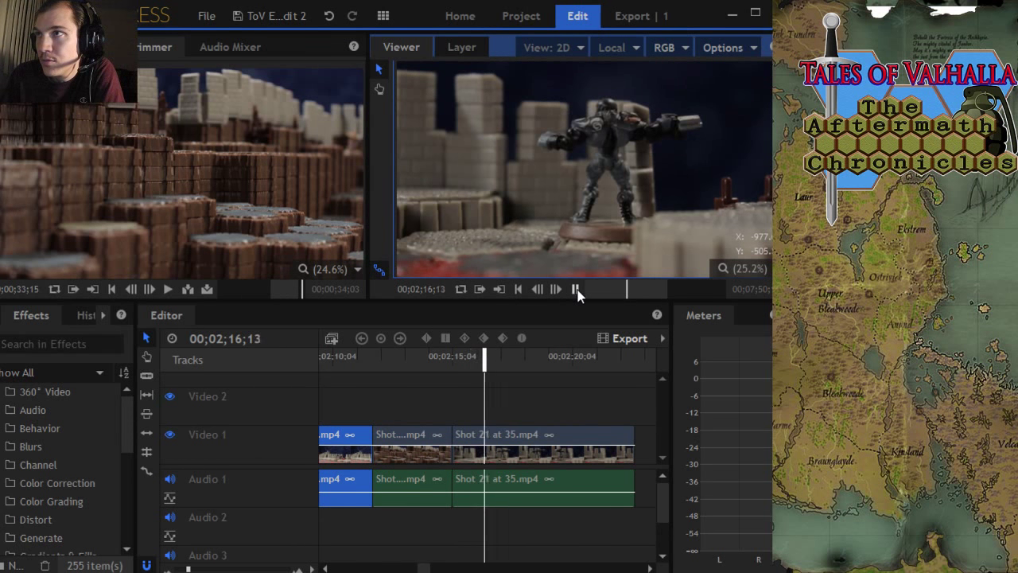
{"action": "left_click", "coordinate": [576, 289]}
{"action": "left_click_drag", "start_coordinate": [480, 364], "coordinate": [476, 365]}
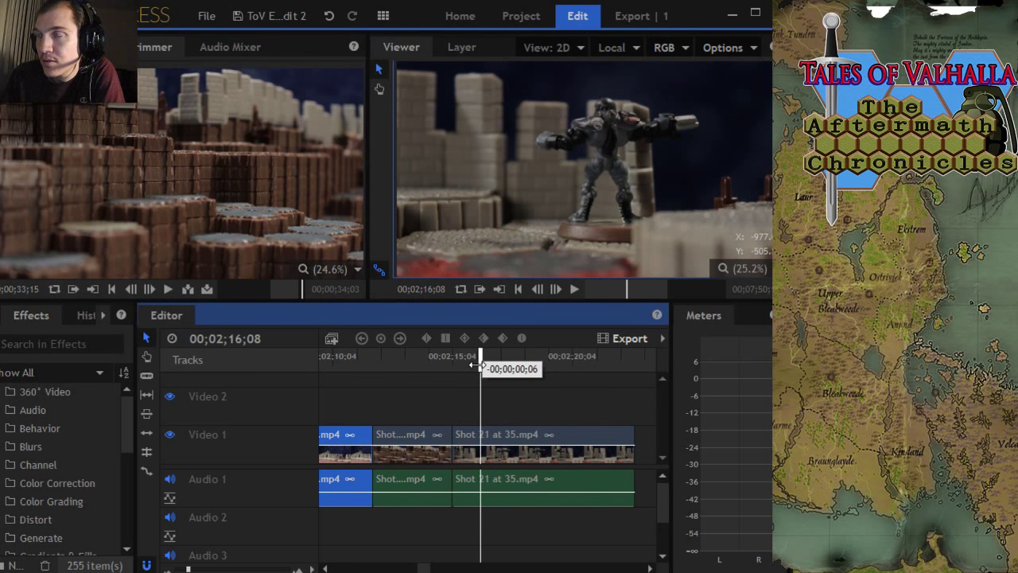
{"action": "left_click_drag", "start_coordinate": [476, 365], "coordinate": [480, 365]}
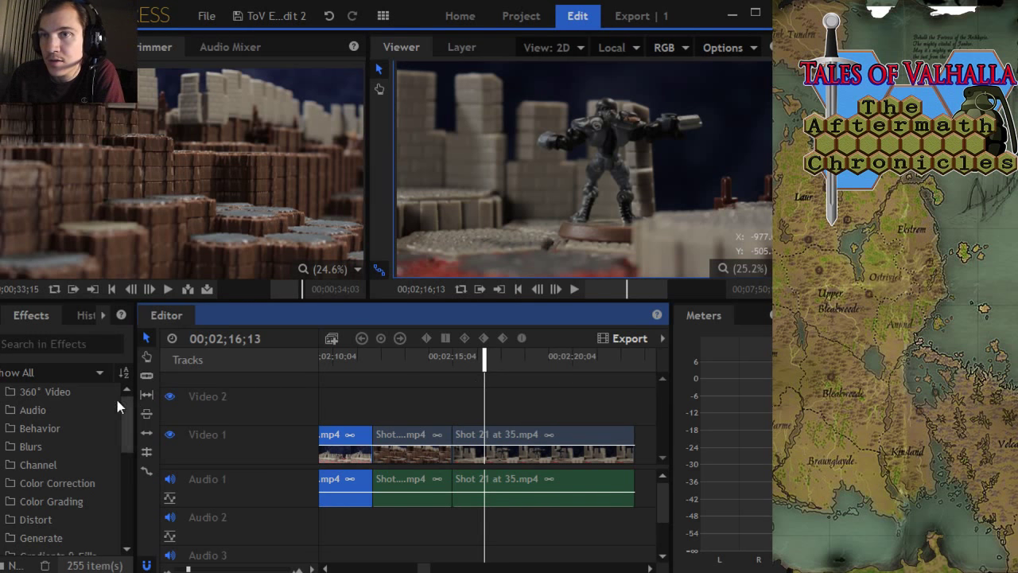
Step: Slice Shot 21 at 00;02;16;13, shift its second part later, and place the following Shot 16 clip directly after the slice
{"action": "left_click", "coordinate": [147, 376]}
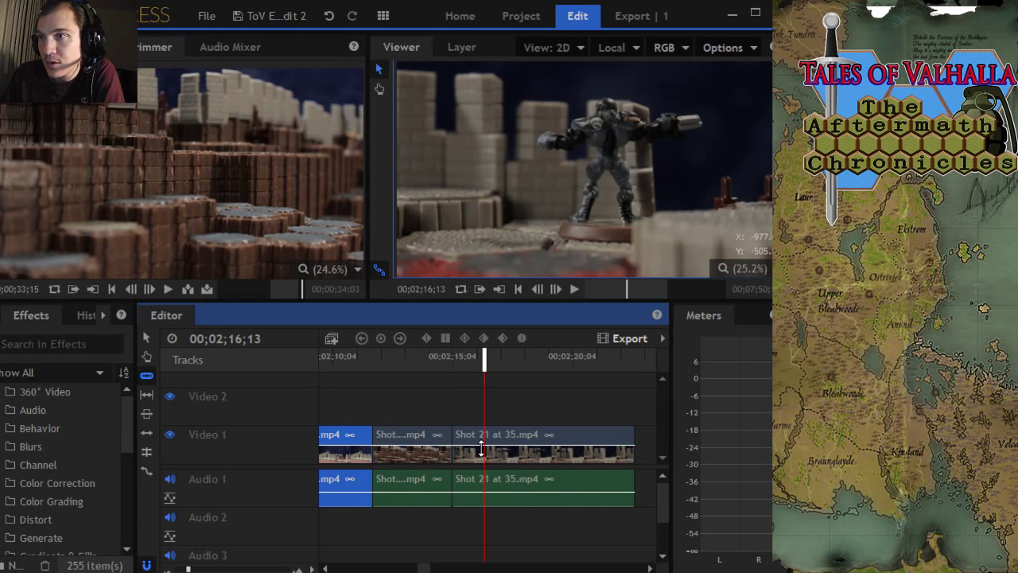
{"action": "left_click", "coordinate": [483, 447]}
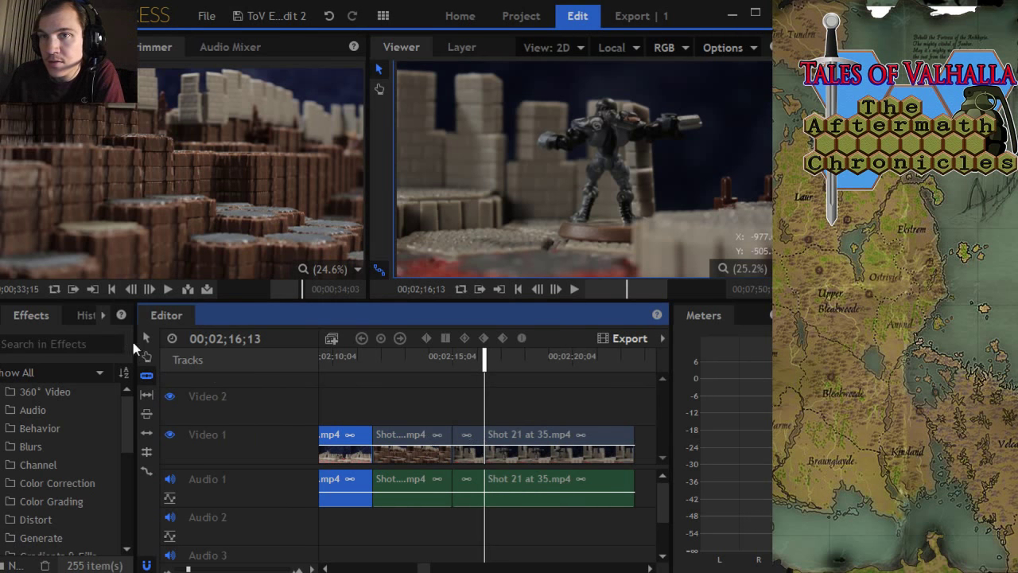
{"action": "key", "text": "v"}
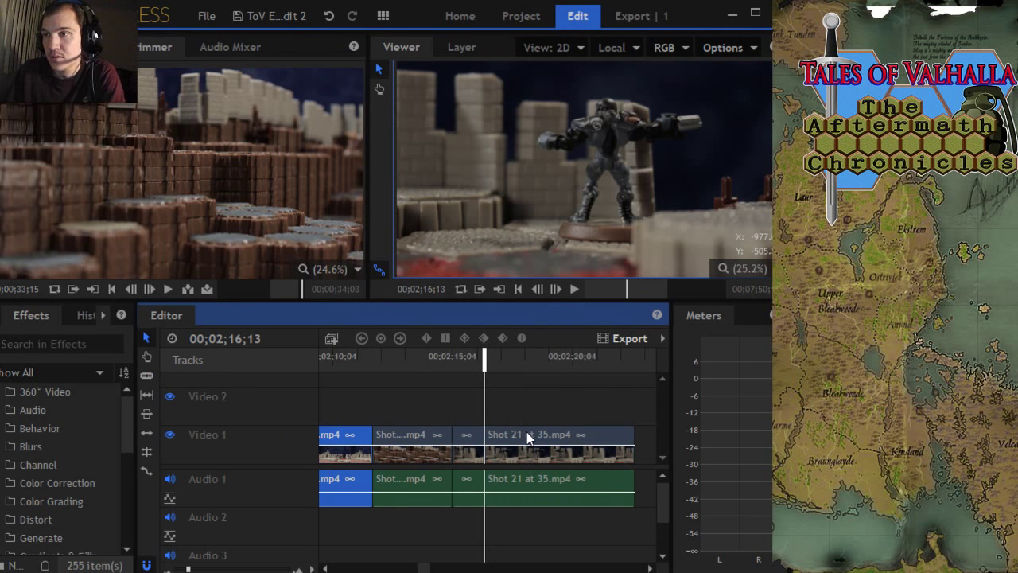
{"action": "scroll", "coordinate": [527, 438], "scroll_direction": "down", "scroll_amount": 3}
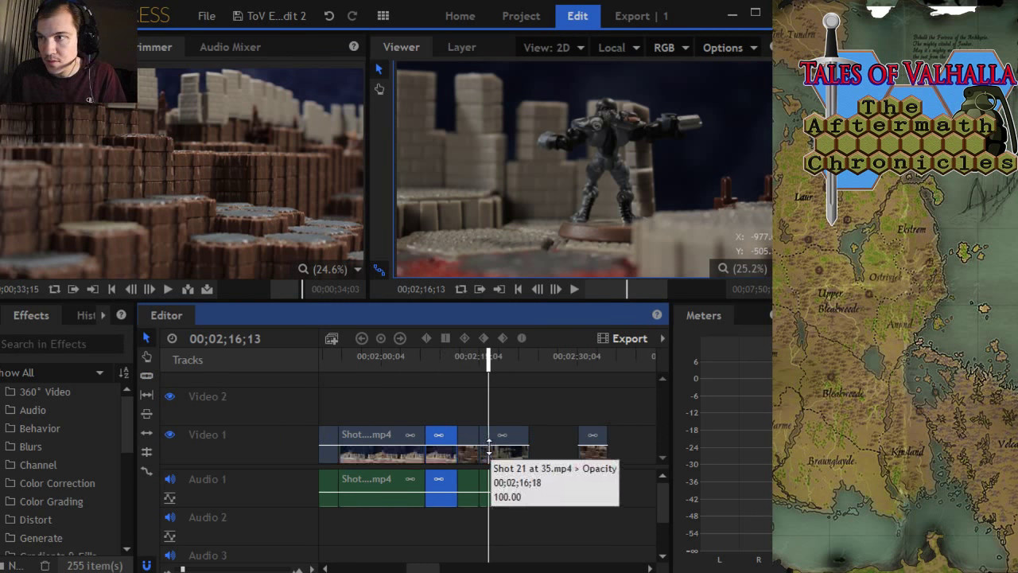
{"action": "mouse_move", "coordinate": [503, 443]}
{"action": "left_mouse_down"}
{"action": "mouse_move", "coordinate": [591, 443]}
{"action": "mouse_move", "coordinate": [496, 446]}
{"action": "mouse_move", "coordinate": [498, 436]}
{"action": "left_mouse_up"}
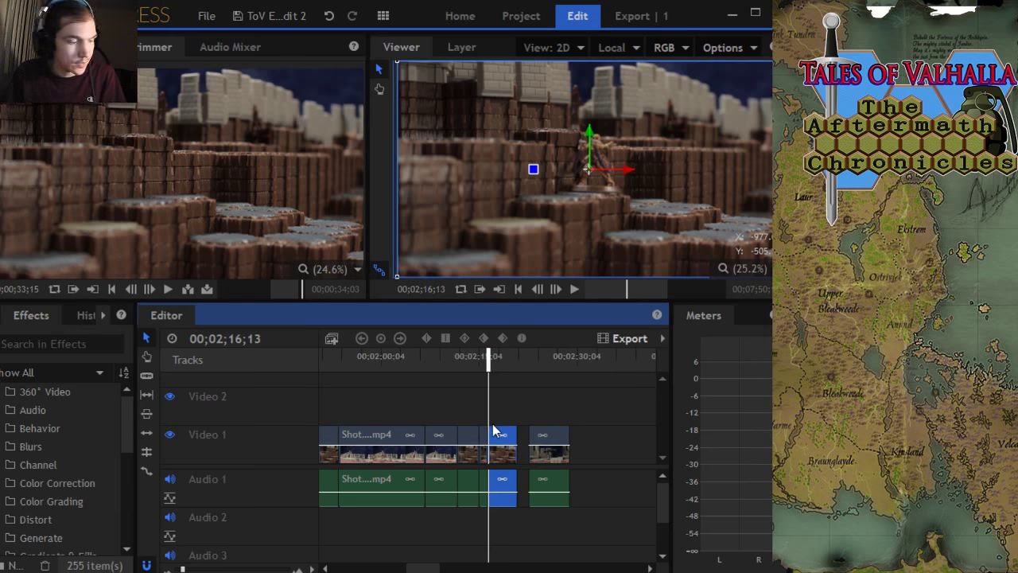
Step: Trim the start of the moved Shot 16 clip to 00;02;16;28, and move it back against the preceding Shot 21 clip
{"action": "scroll", "coordinate": [494, 430], "scroll_direction": "up", "scroll_amount": 6}
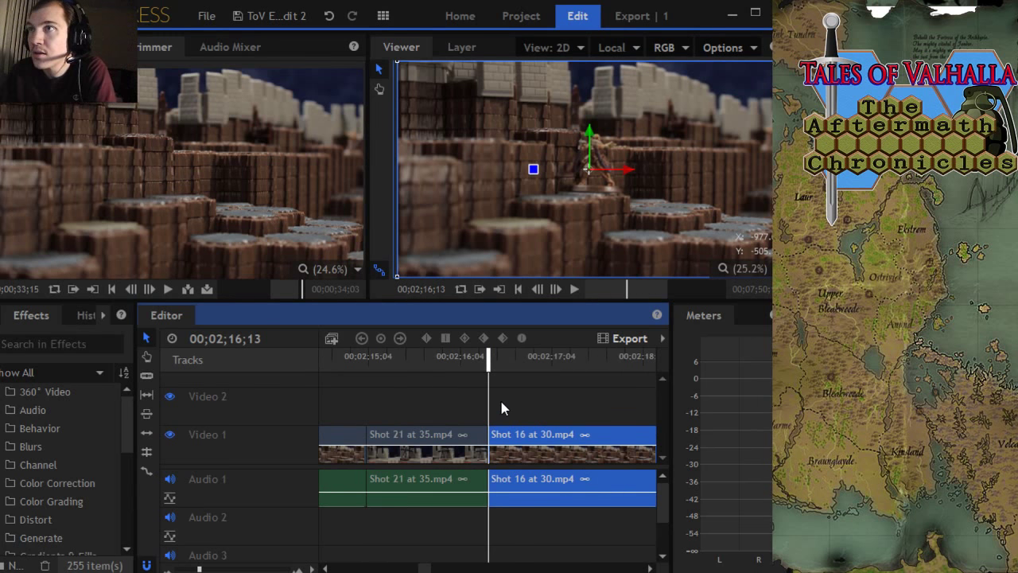
{"action": "left_click_drag", "start_coordinate": [488, 363], "coordinate": [536, 372]}
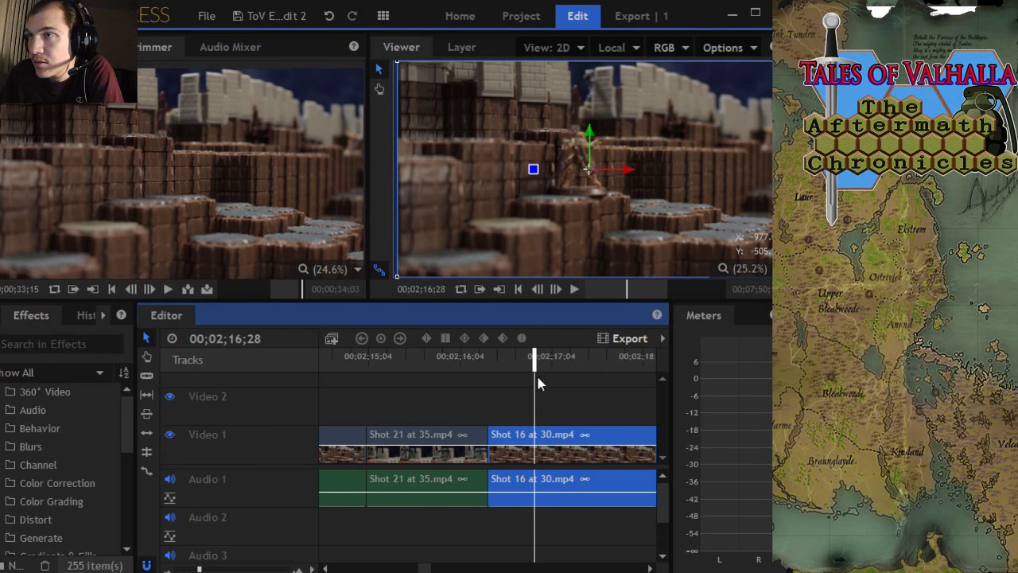
{"action": "left_click_drag", "start_coordinate": [489, 443], "coordinate": [510, 440]}
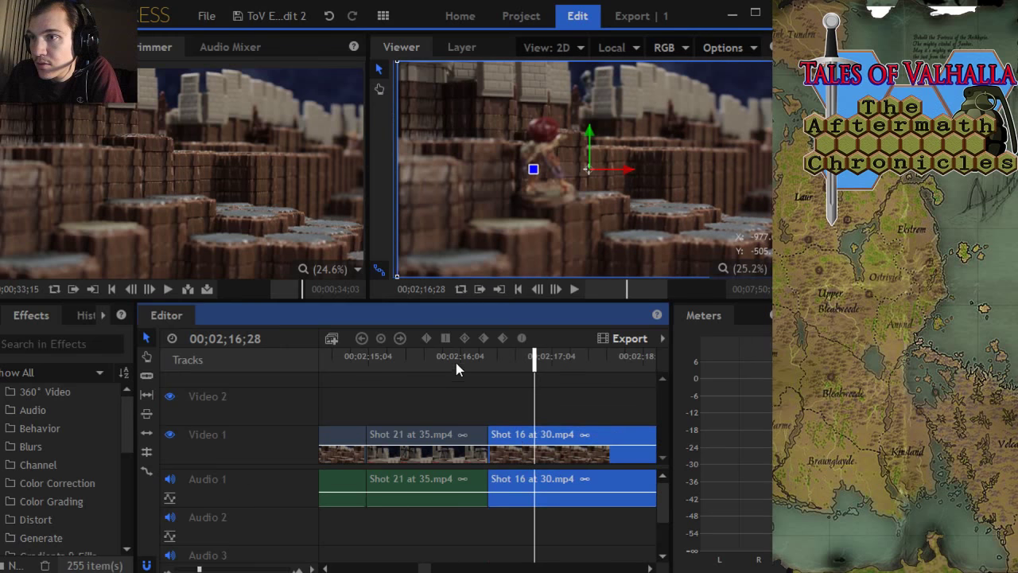
Step: Play the cut from Shot 21 to Shot 16 twice, starting shortly before 00;02;16;13
{"action": "left_click", "coordinate": [455, 362]}
{"action": "left_click", "coordinate": [575, 288]}
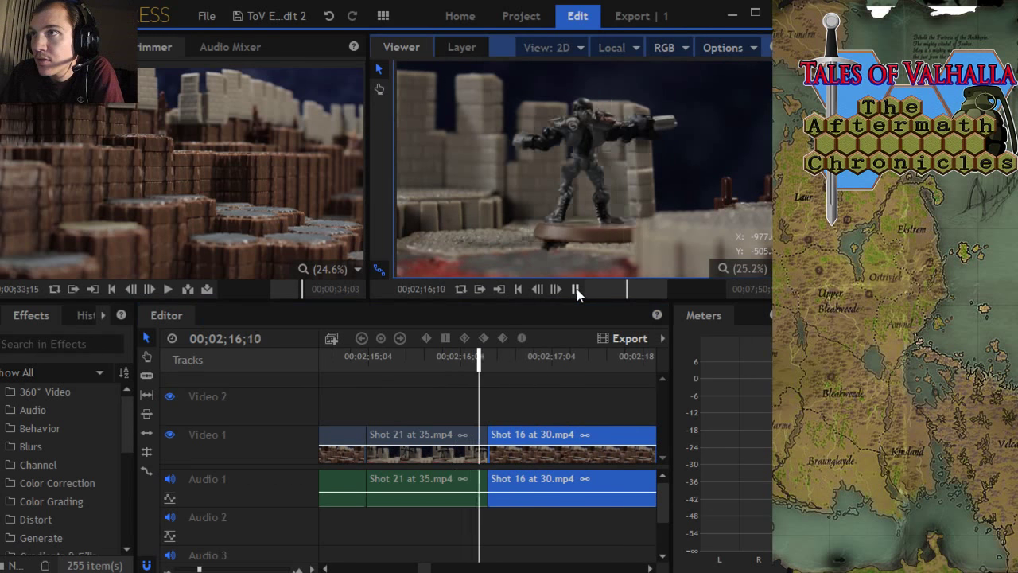
{"action": "left_click", "coordinate": [574, 289]}
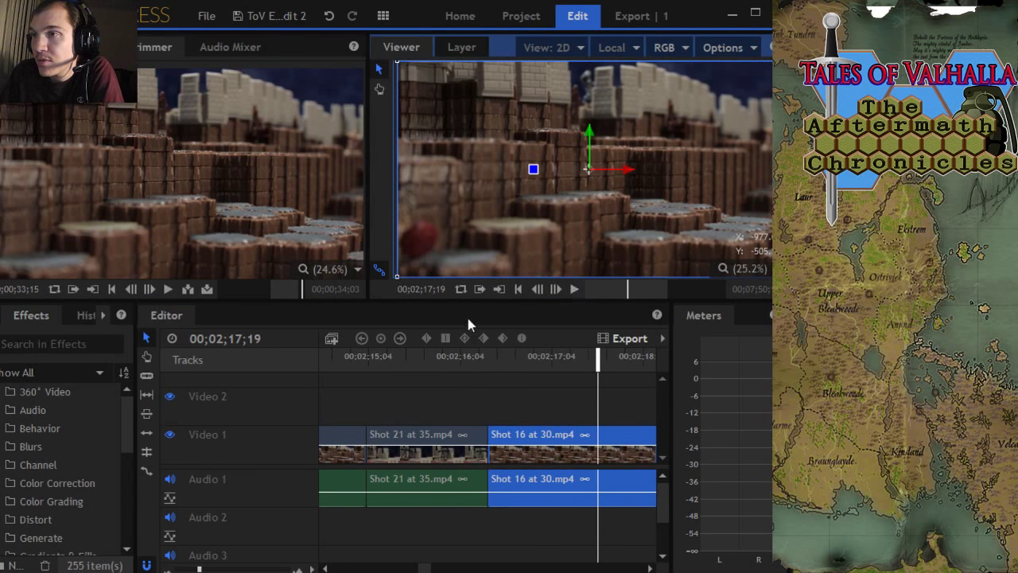
{"action": "left_click", "coordinate": [469, 363]}
{"action": "left_click", "coordinate": [575, 289]}
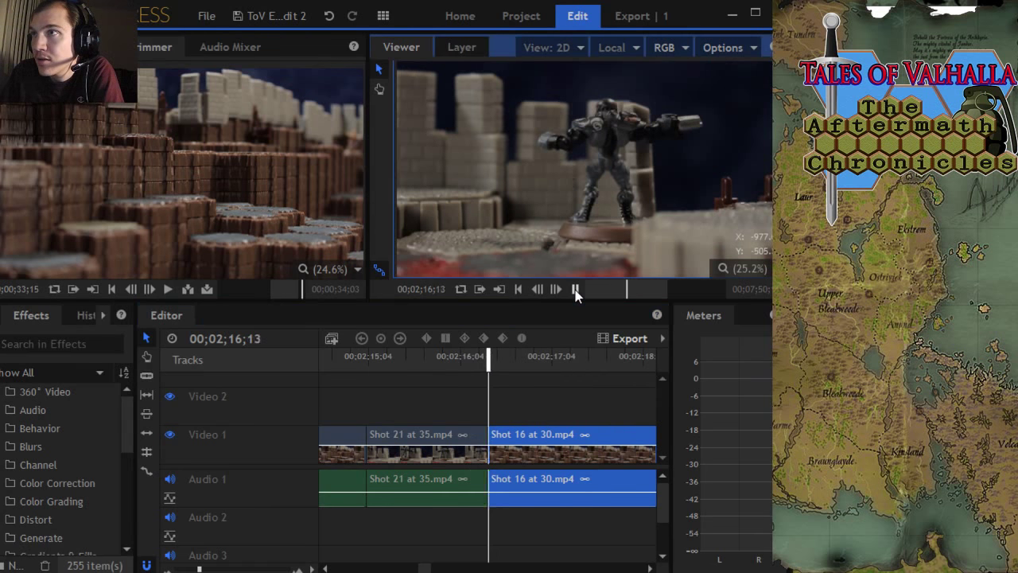
{"action": "left_click", "coordinate": [575, 289]}
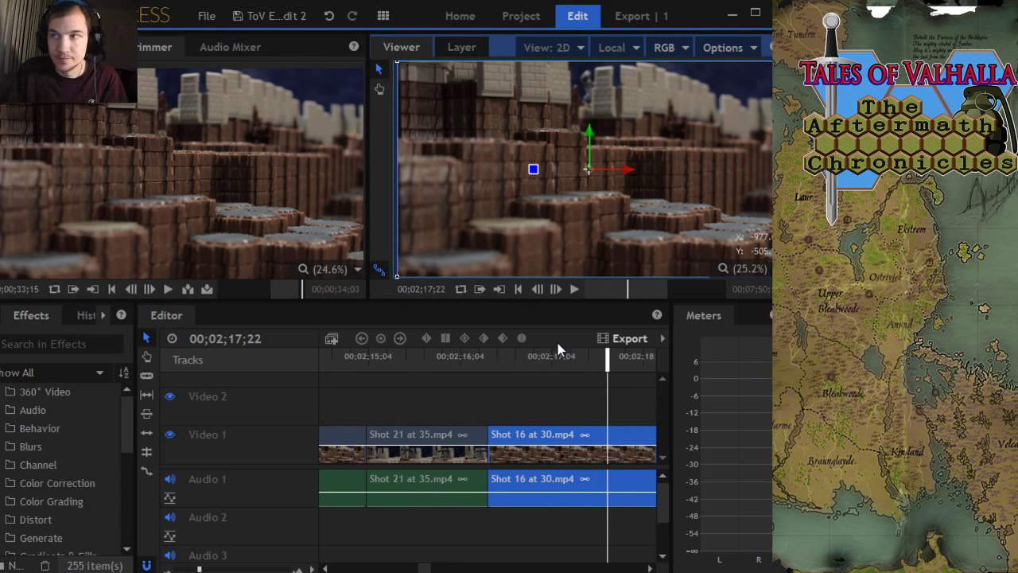
Step: Play Shot 16 on to 00;02;18;08 and slice the clip there
{"action": "scroll", "coordinate": [543, 402], "scroll_direction": "down", "scroll_amount": 3}
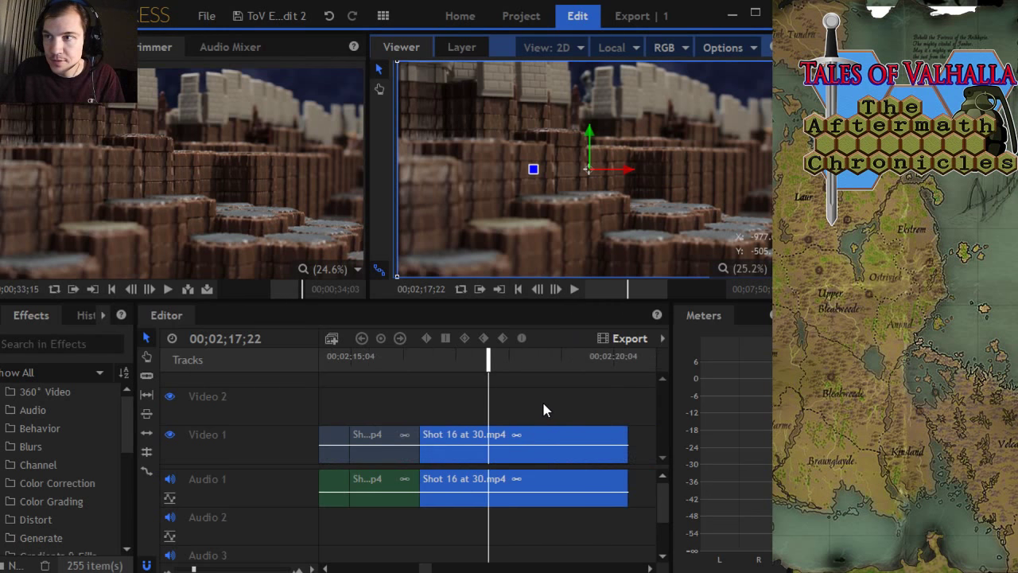
{"action": "left_click", "coordinate": [575, 289]}
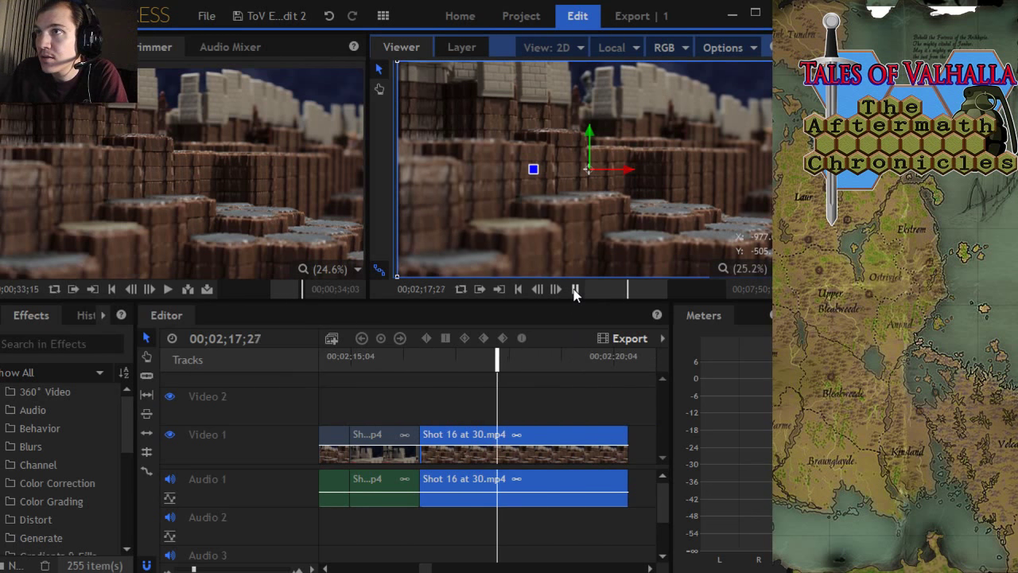
{"action": "left_click", "coordinate": [575, 290]}
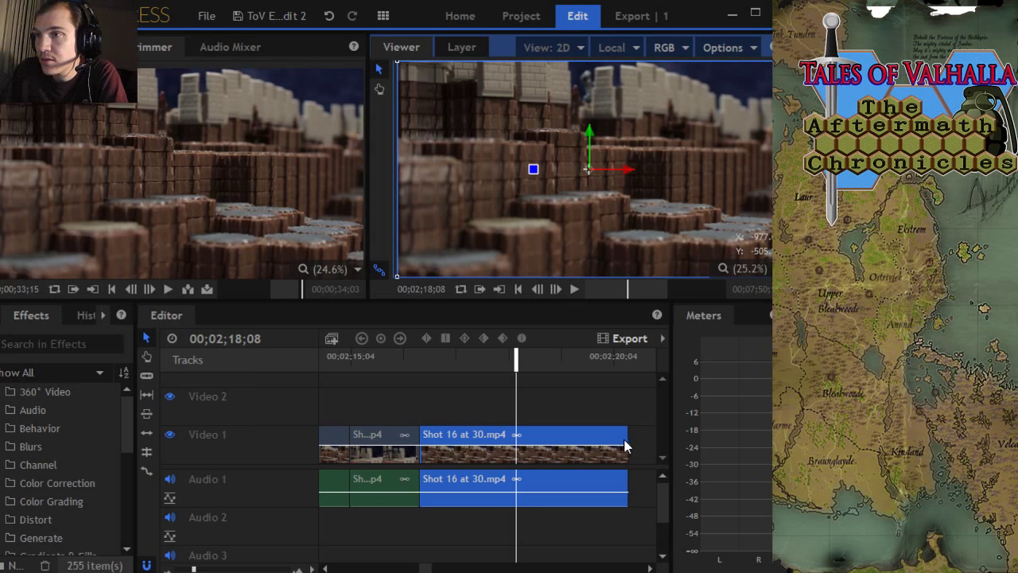
{"action": "left_click", "coordinate": [146, 376]}
{"action": "left_click", "coordinate": [516, 449]}
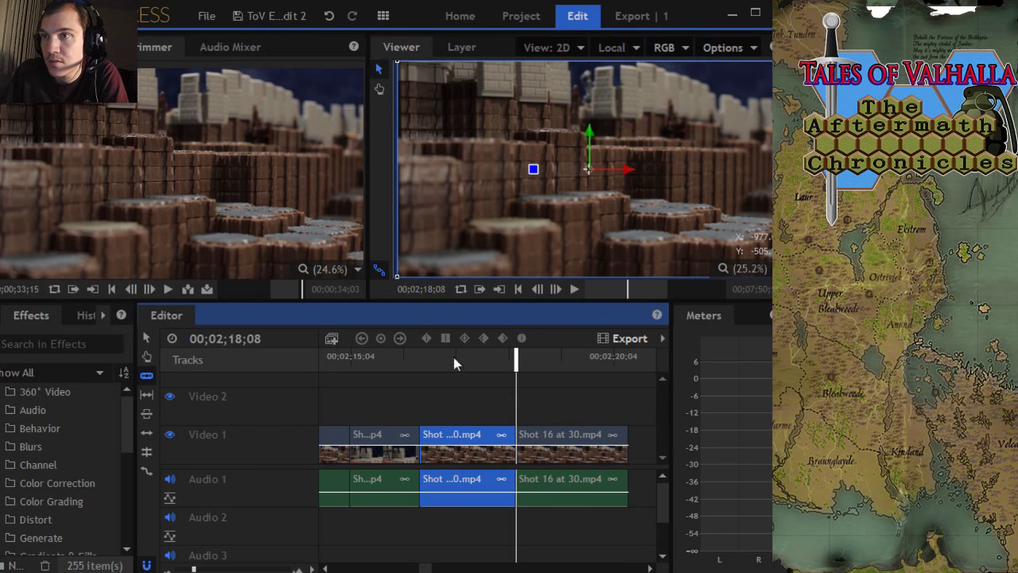
{"action": "left_click", "coordinate": [146, 338]}
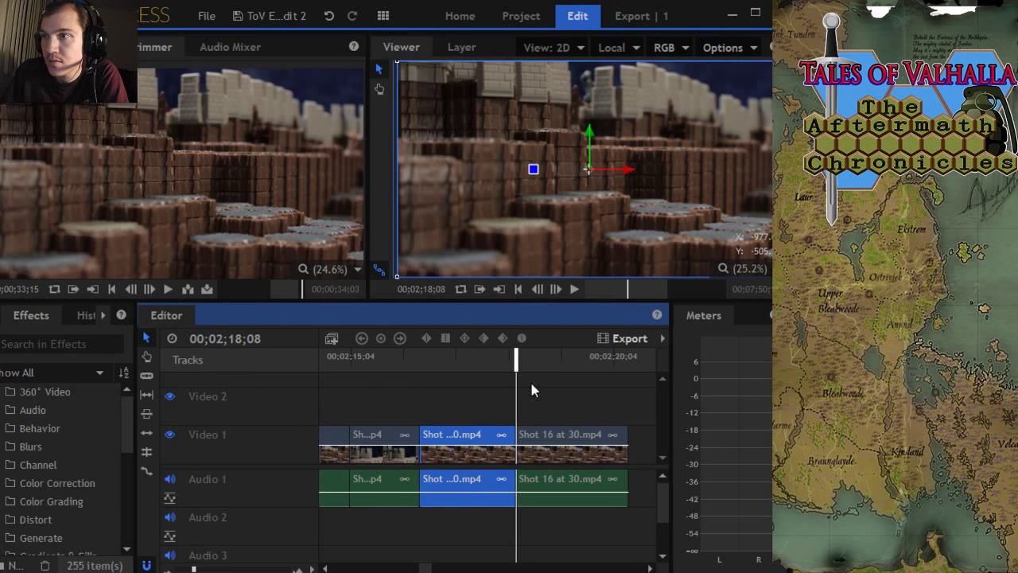
Step: Scrub the rest of Shot 16 to 00;02;20;03, and delete the section after the slice at 00;02;18;08
{"action": "left_click_drag", "start_coordinate": [514, 366], "coordinate": [591, 369]}
{"action": "left_click_drag", "start_coordinate": [605, 371], "coordinate": [611, 371]}
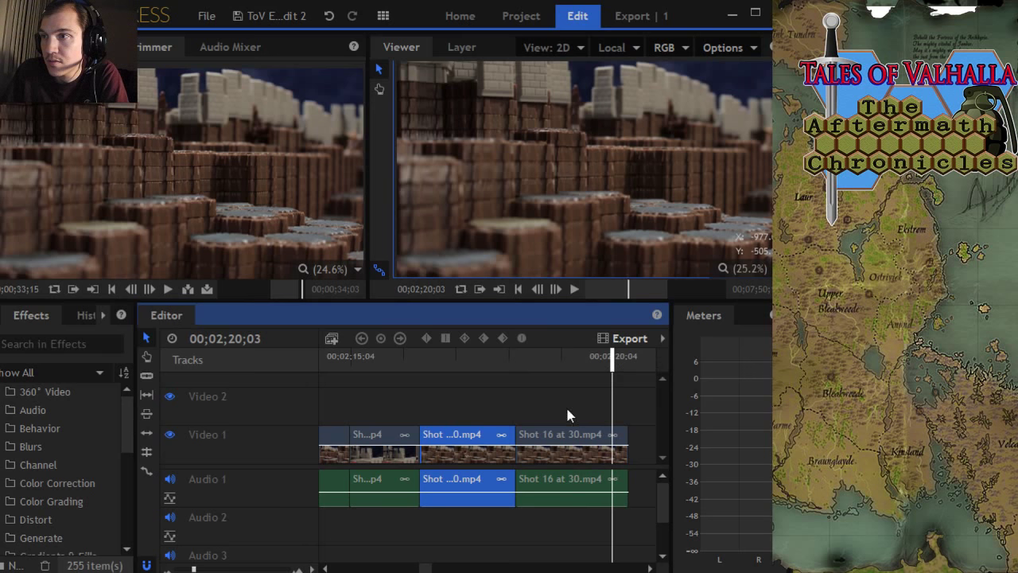
{"action": "left_click", "coordinate": [546, 446]}
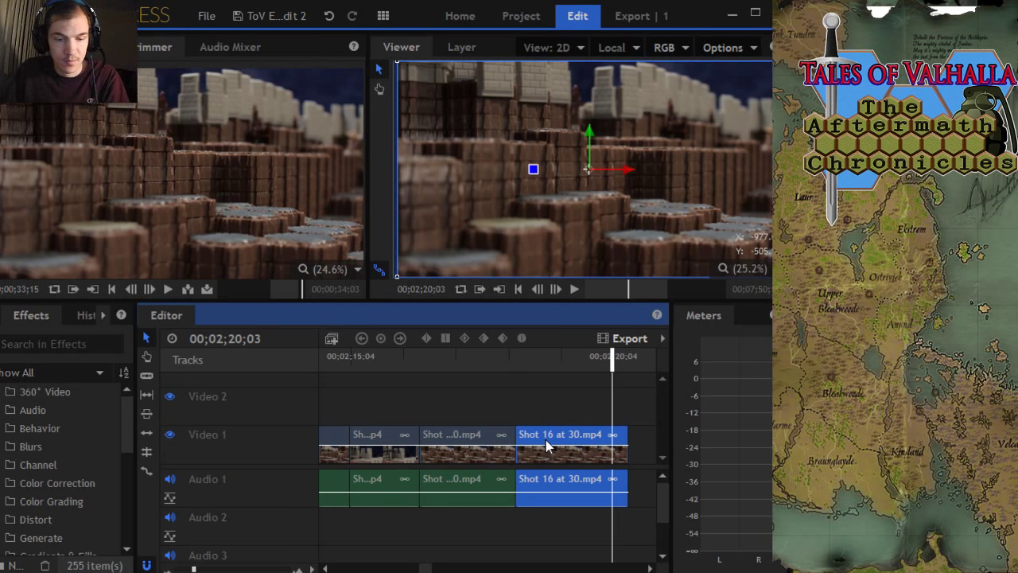
{"action": "key", "text": "Delete"}
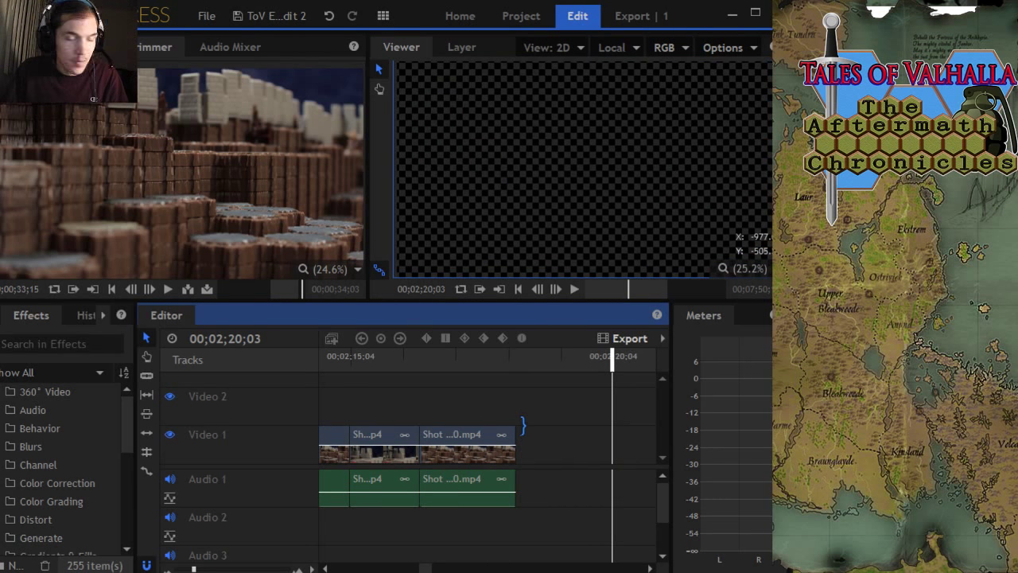
Step: Move the remaining Shot 21 clip back against the end of Shot 16 to close the gap
{"action": "scroll", "coordinate": [554, 427], "scroll_direction": "down", "scroll_amount": 2}
{"action": "scroll", "coordinate": [529, 432], "scroll_direction": "down", "scroll_amount": 3}
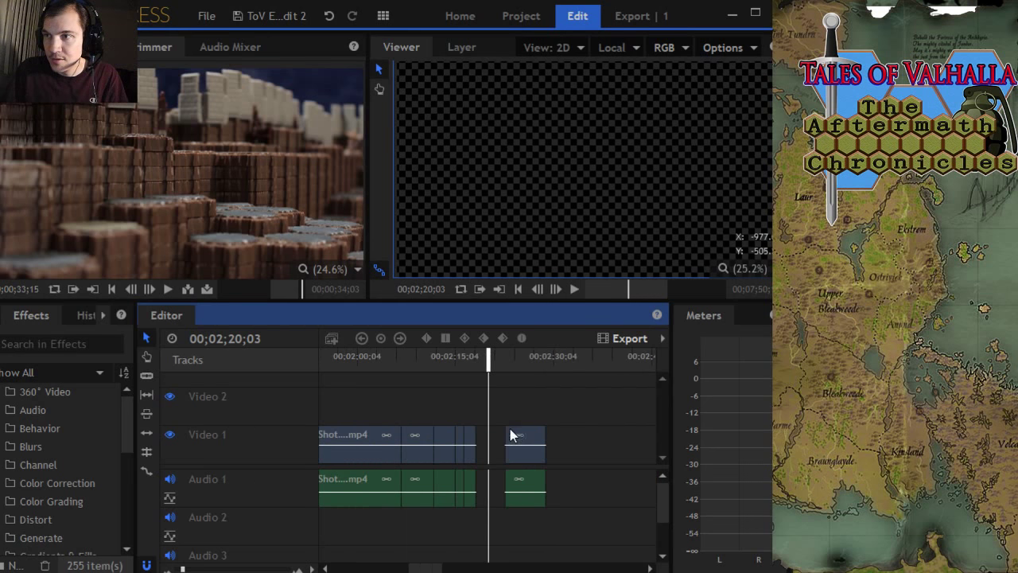
{"action": "left_click_drag", "start_coordinate": [520, 442], "coordinate": [501, 444]}
Step: Trim the start of the last Shot 21 clip to 00;02;19;00, and move it back against Shot 16 at 00;02;18;08
{"action": "scroll", "coordinate": [474, 390], "scroll_direction": "up", "scroll_amount": 4}
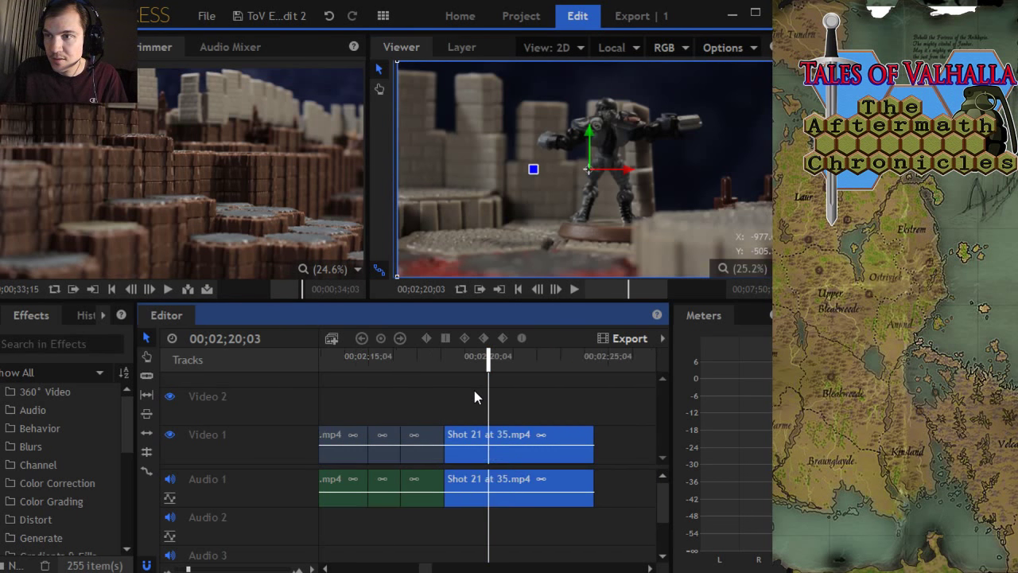
{"action": "left_click", "coordinate": [393, 360]}
{"action": "left_click_drag", "start_coordinate": [392, 360], "coordinate": [432, 385]}
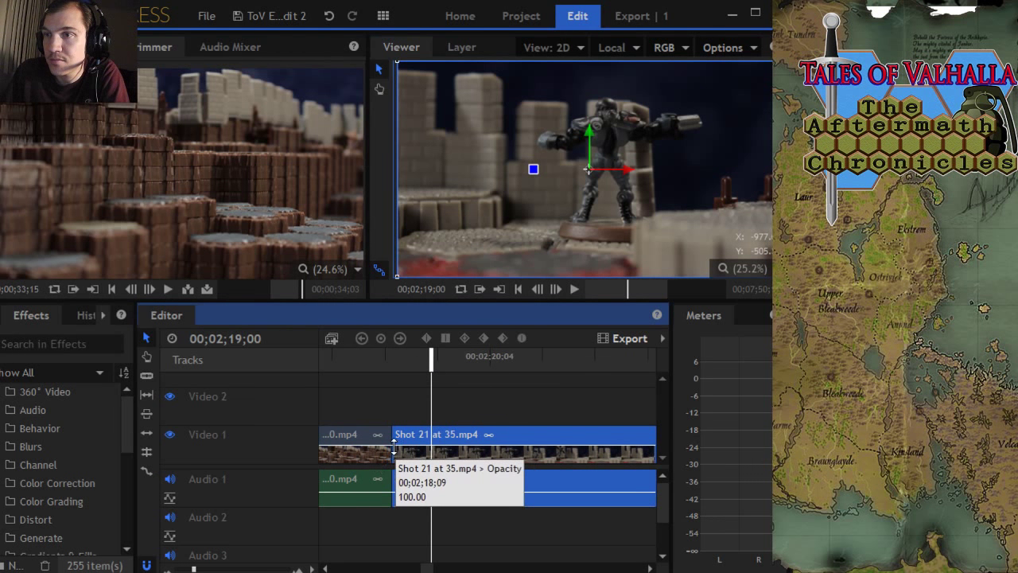
{"action": "left_click_drag", "start_coordinate": [393, 447], "coordinate": [431, 447]}
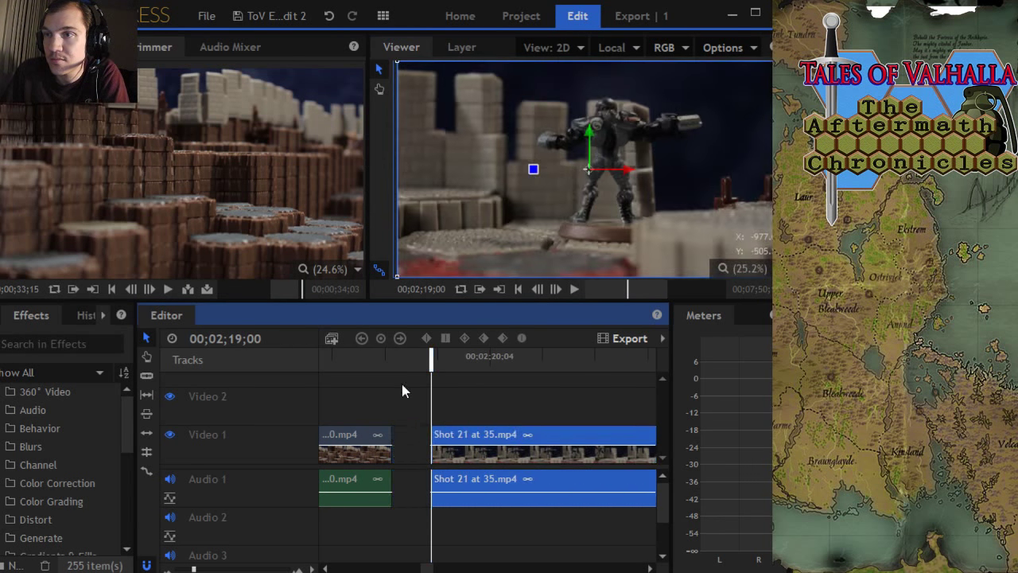
{"action": "left_click", "coordinate": [356, 362]}
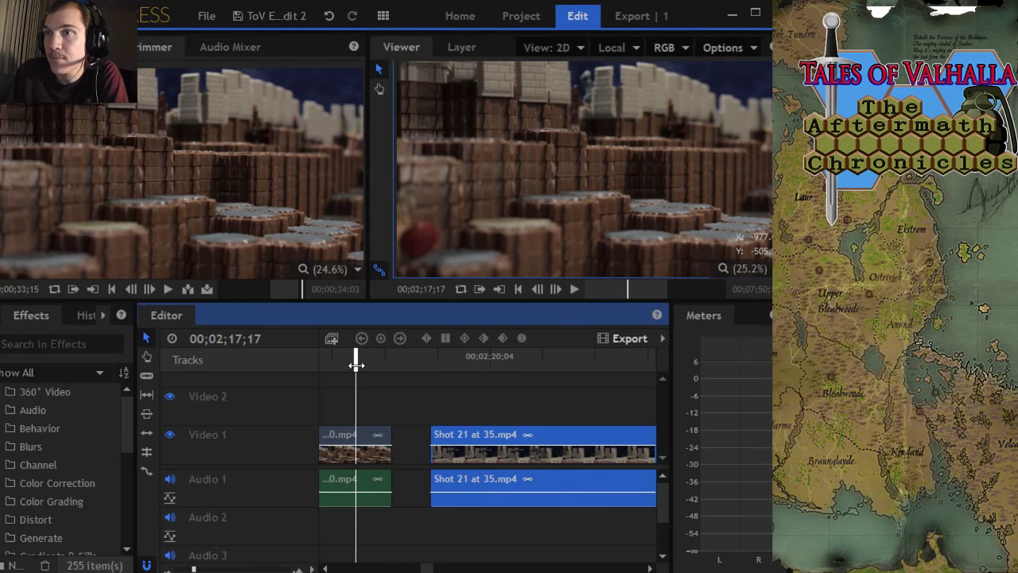
{"action": "left_click_drag", "start_coordinate": [357, 364], "coordinate": [390, 369]}
{"action": "left_click_drag", "start_coordinate": [450, 442], "coordinate": [411, 442]}
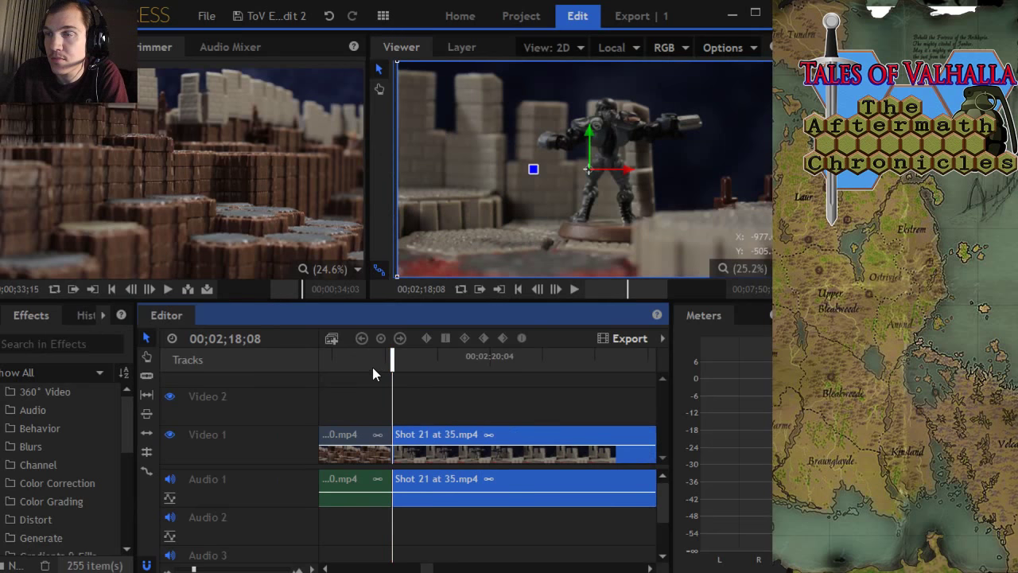
Step: Play the cut from Shot 16 into Shot 21, and trim the end of Shot 21 to 00;02;21;20
{"action": "left_click", "coordinate": [366, 368]}
{"action": "left_click", "coordinate": [572, 290]}
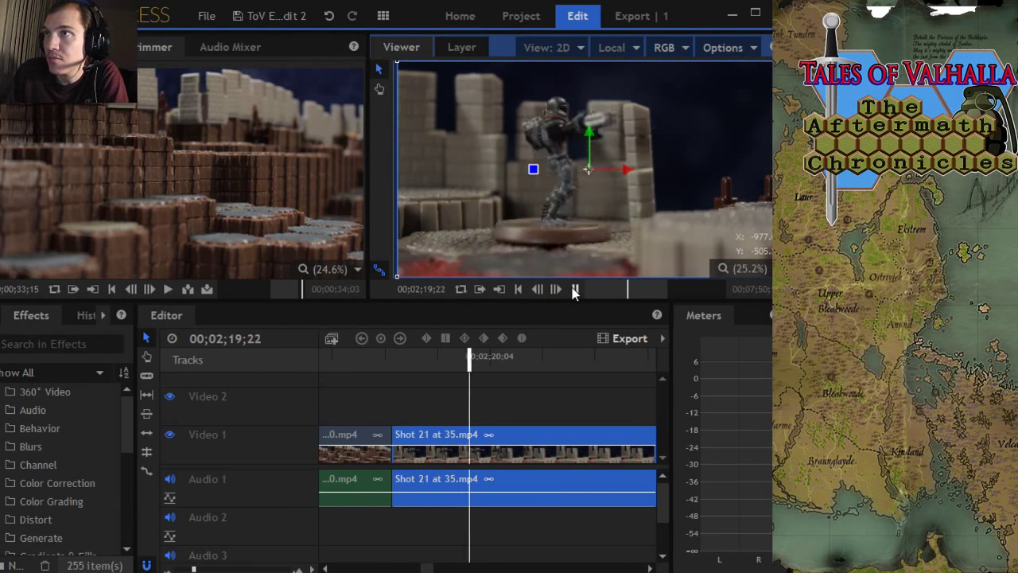
{"action": "left_click", "coordinate": [574, 290]}
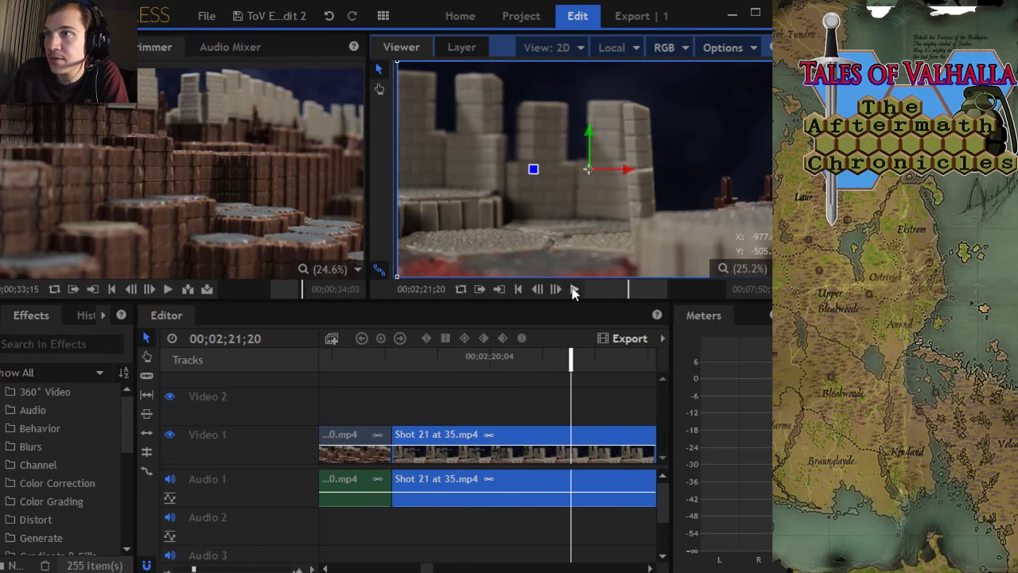
{"action": "scroll", "coordinate": [427, 440], "scroll_direction": "down", "scroll_amount": 3}
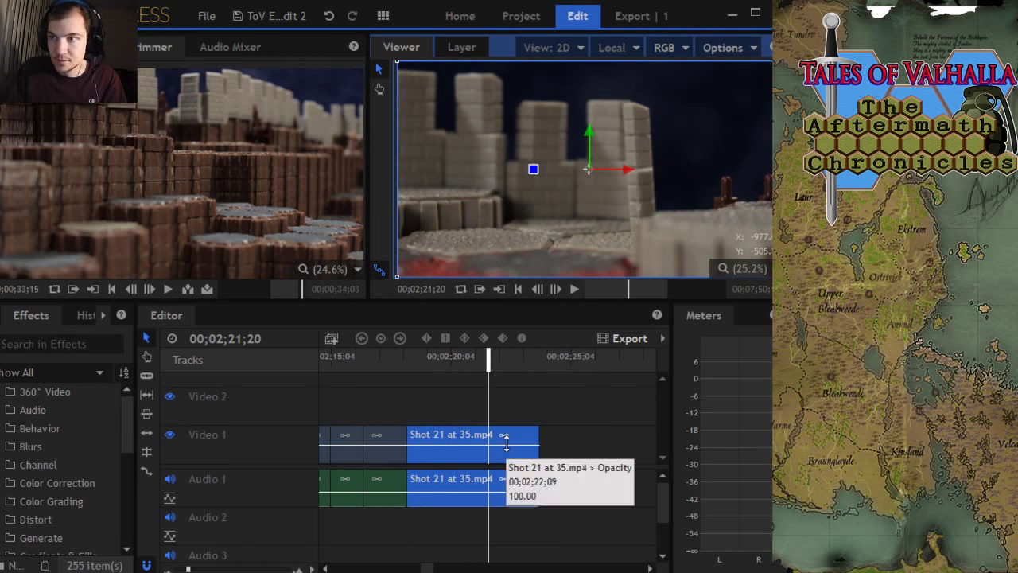
{"action": "left_click_drag", "start_coordinate": [540, 434], "coordinate": [488, 434]}
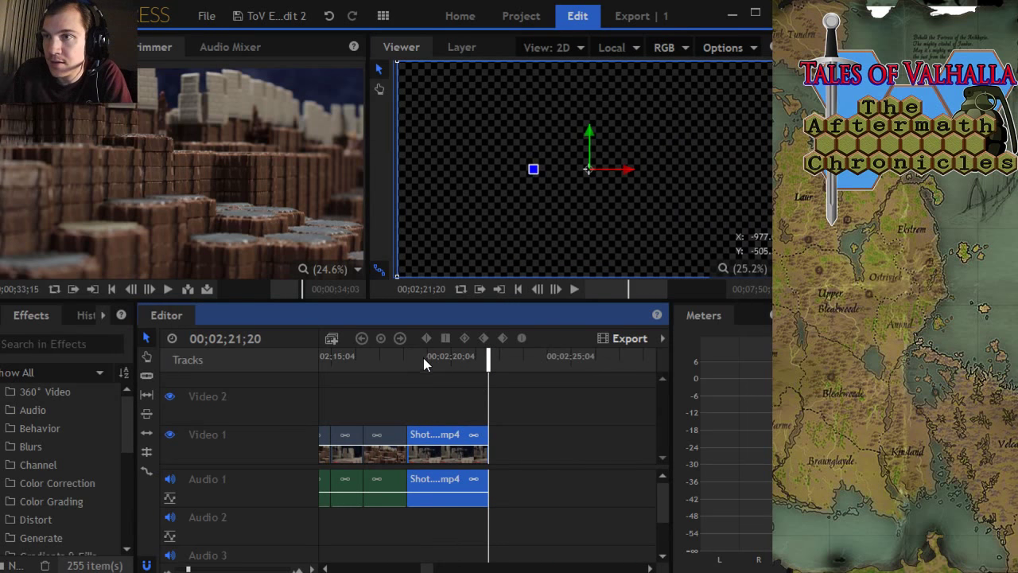
Step: Scrub back over the latest cut to 00;02;17;28, and review the earlier footage at 00;01;27;03 and from 00;01;20;00 to 00;01;20;29
{"action": "left_click_drag", "start_coordinate": [423, 360], "coordinate": [399, 370]}
{"action": "scroll", "coordinate": [393, 382], "scroll_direction": "down", "scroll_amount": 5}
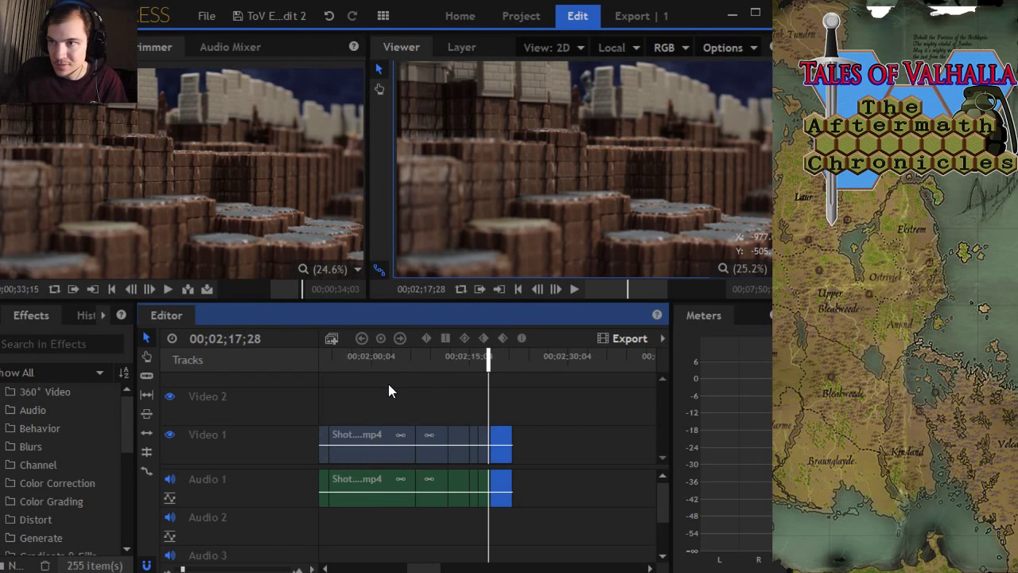
{"action": "left_click", "coordinate": [386, 360]}
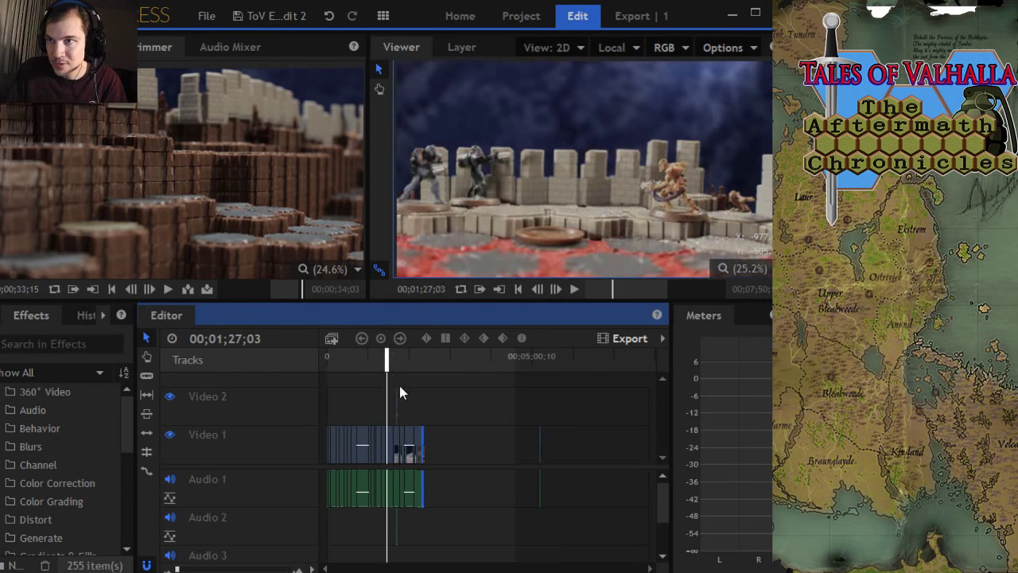
{"action": "scroll", "coordinate": [399, 385], "scroll_direction": "up", "scroll_amount": 5}
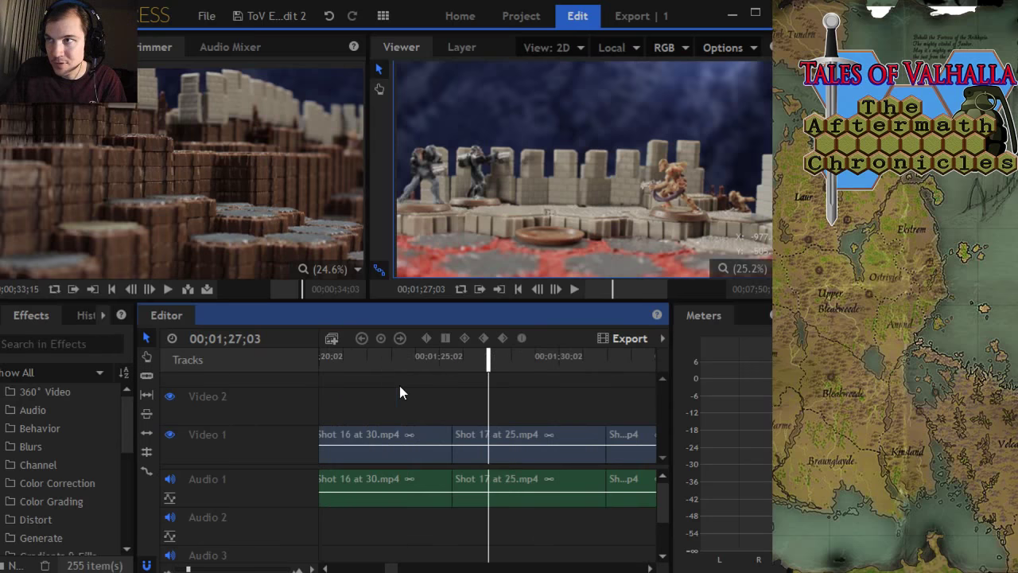
{"action": "left_click", "coordinate": [442, 366]}
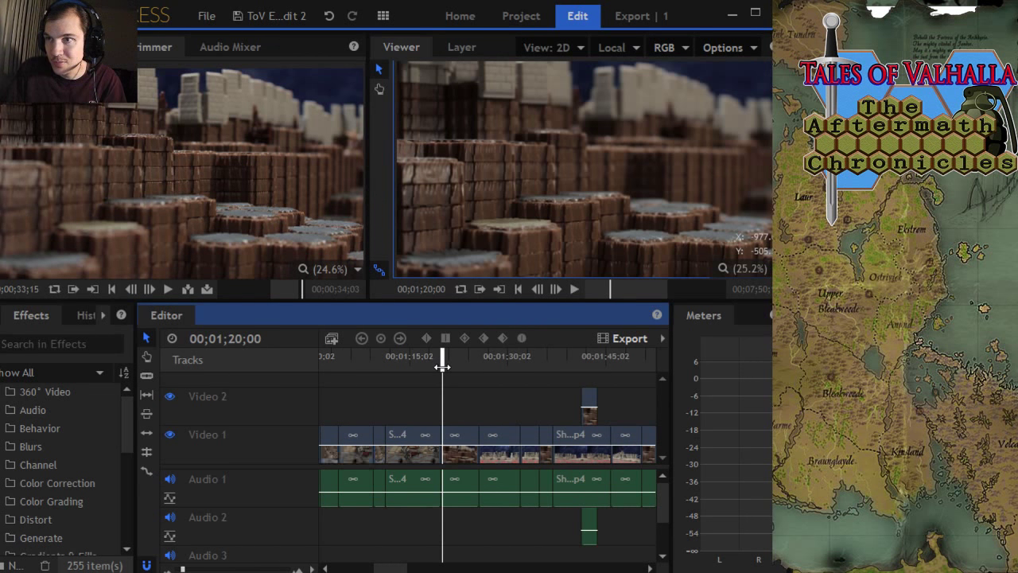
{"action": "mouse_move", "coordinate": [442, 365]}
{"action": "left_mouse_down"}
{"action": "mouse_move", "coordinate": [410, 367]}
{"action": "mouse_move", "coordinate": [449, 371]}
{"action": "left_mouse_up"}
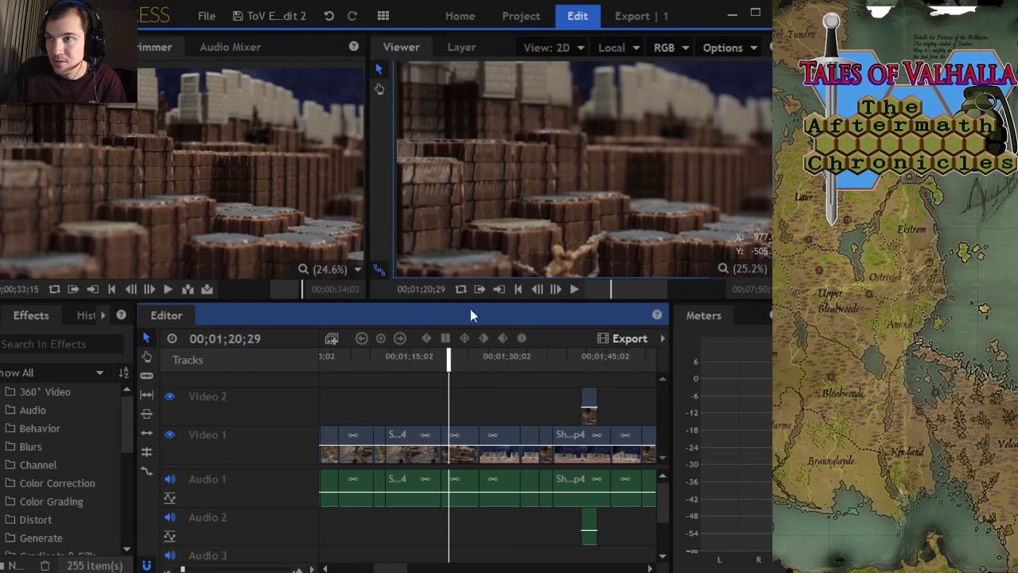
Step: Play the edit from 00;01;20;29 through the last Shot 21 clip, and place the playhead at 00;02;22;13
{"action": "left_click", "coordinate": [574, 290]}
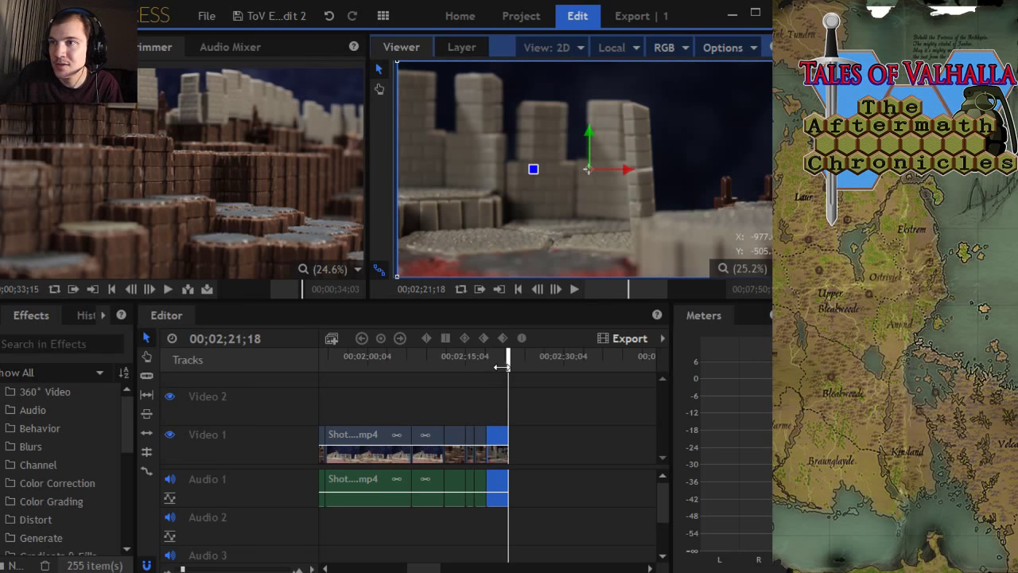
{"action": "left_click", "coordinate": [489, 359]}
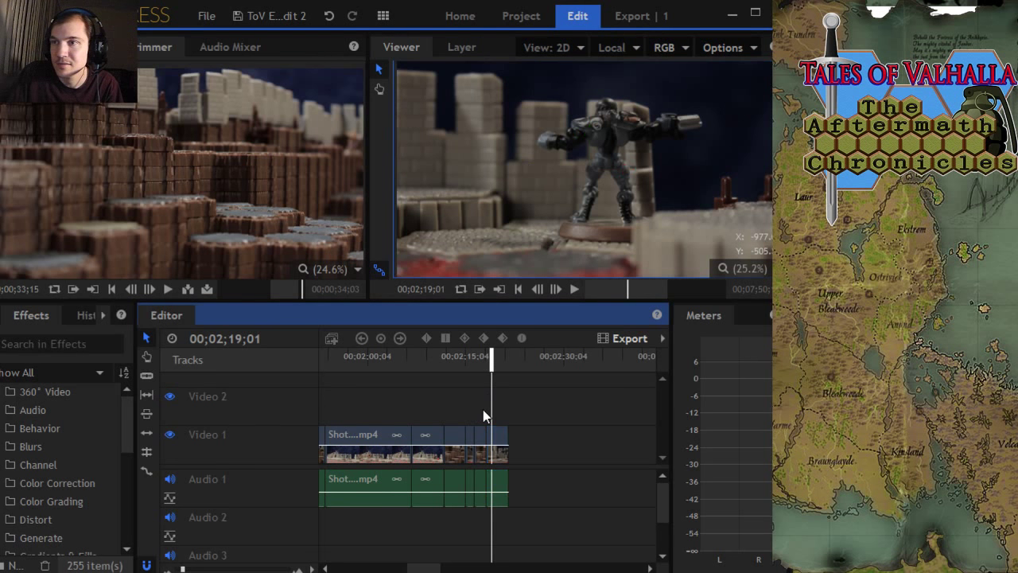
{"action": "left_click", "coordinate": [512, 367]}
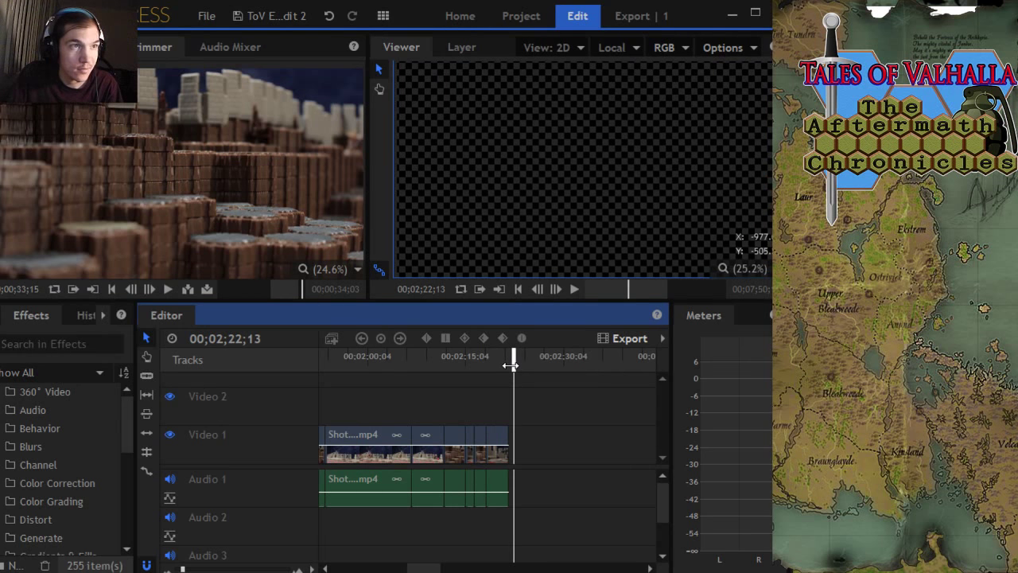
{"action": "scroll", "coordinate": [512, 408], "scroll_direction": "up", "scroll_amount": 3}
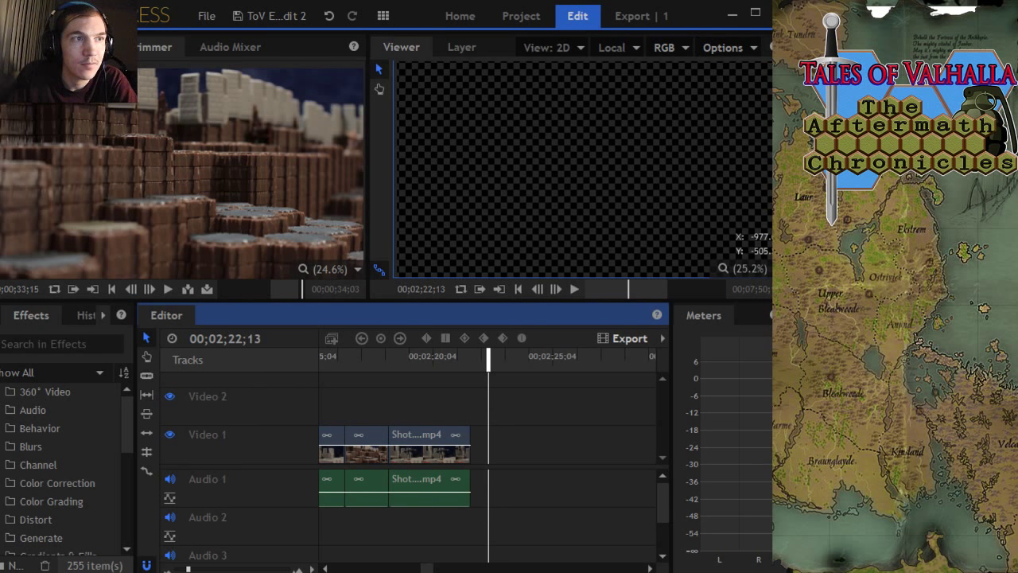
Step: Switch to File Explorer and look through the shots in the 2 Scene 1 Vydar Vs Marro folder for the next one to use
{"action": "key", "text": "alt+Tab"}
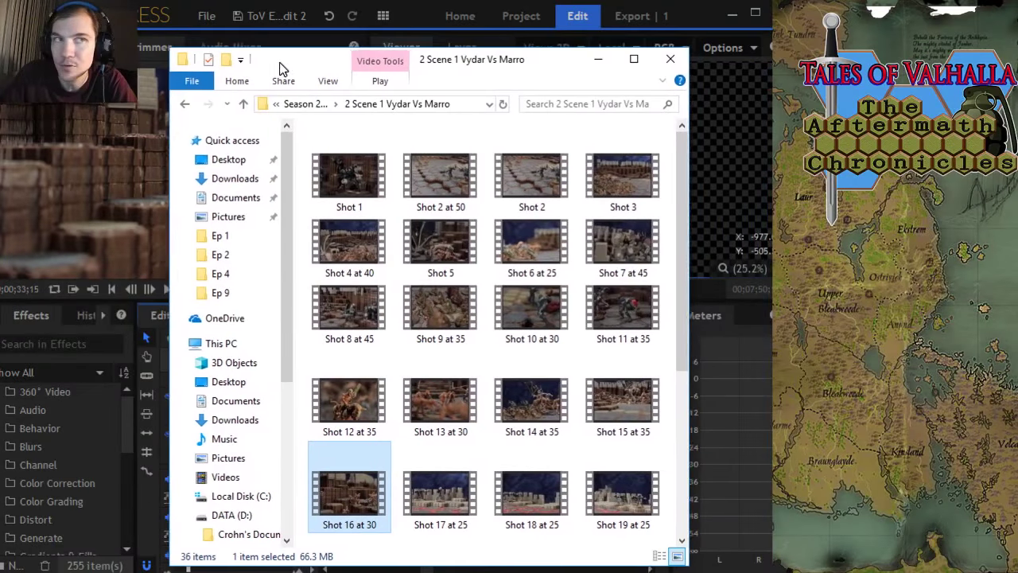
{"action": "left_click_drag", "start_coordinate": [280, 70], "coordinate": [277, 70]}
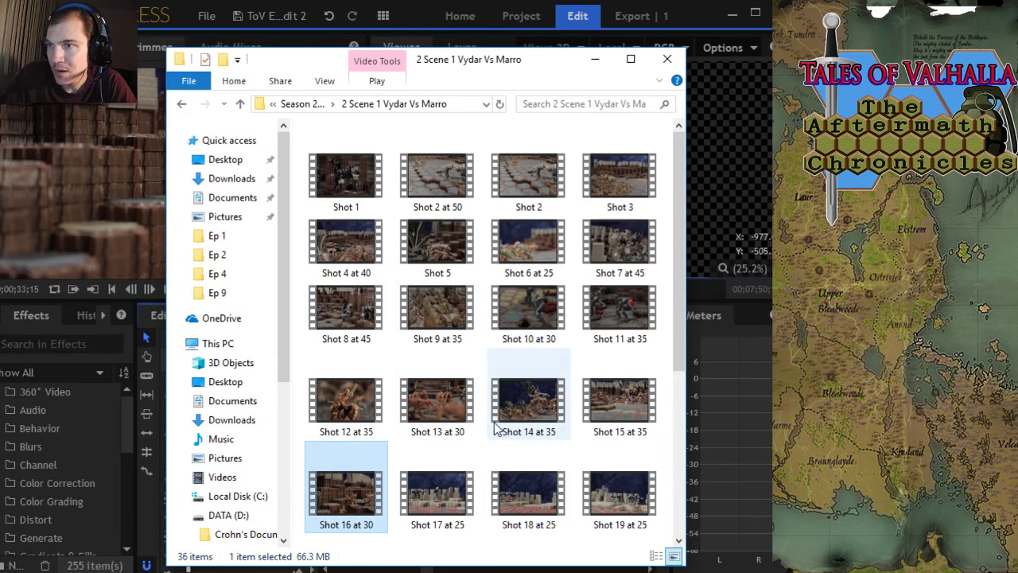
{"action": "scroll", "coordinate": [495, 427], "scroll_direction": "down", "scroll_amount": 3}
{"action": "scroll", "coordinate": [523, 432], "scroll_direction": "up", "scroll_amount": 3}
{"action": "scroll", "coordinate": [459, 407], "scroll_direction": "down", "scroll_amount": 2}
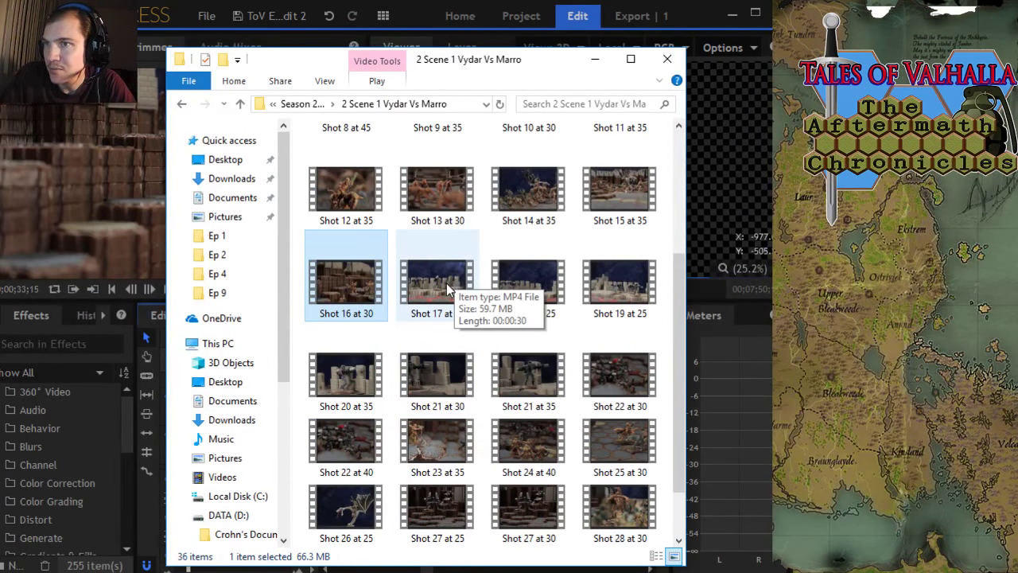
{"action": "scroll", "coordinate": [434, 344], "scroll_direction": "down", "scroll_amount": 1}
{"action": "scroll", "coordinate": [433, 344], "scroll_direction": "up", "scroll_amount": 2}
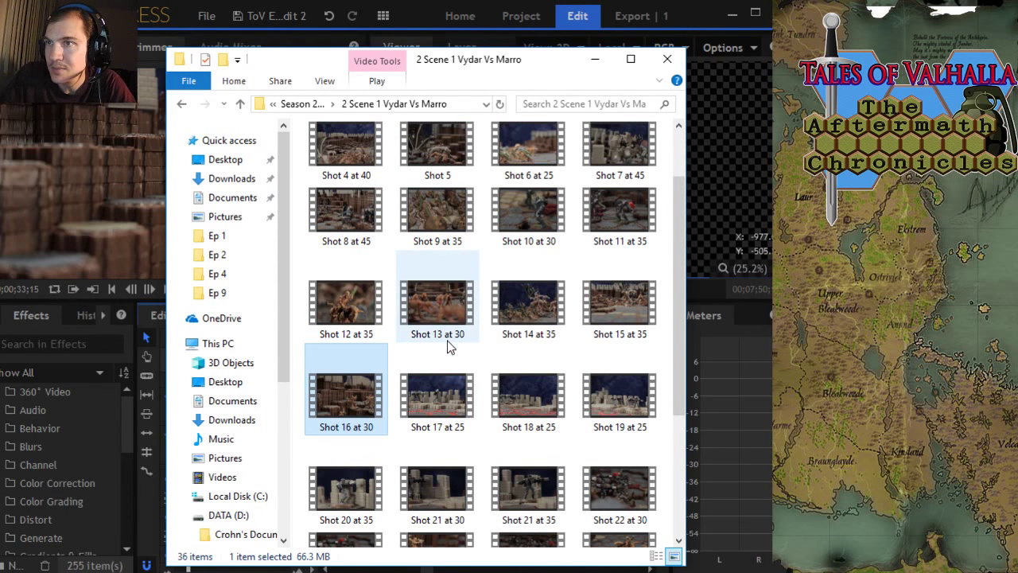
{"action": "scroll", "coordinate": [448, 347], "scroll_direction": "up", "scroll_amount": 1}
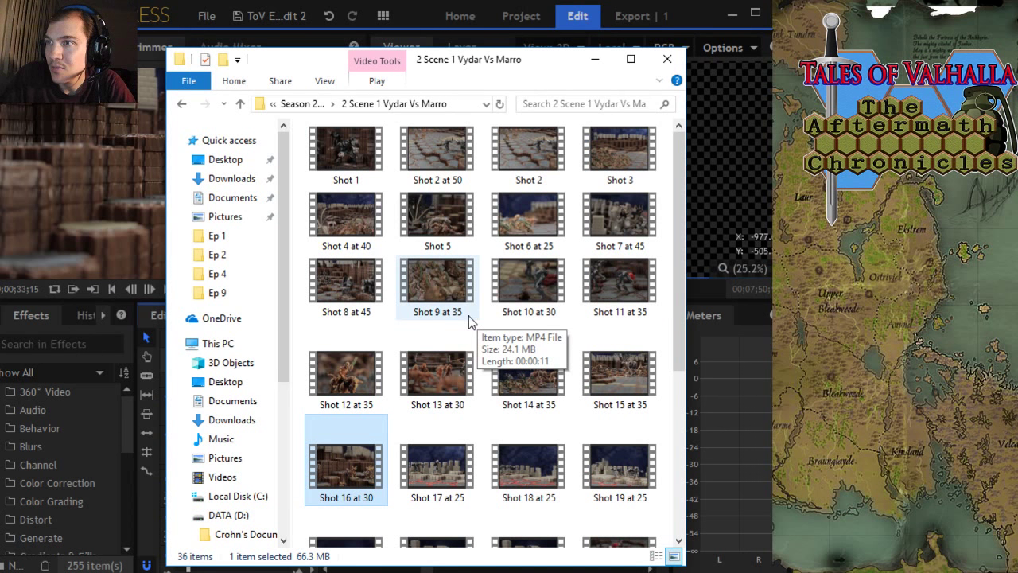
{"action": "scroll", "coordinate": [468, 315], "scroll_direction": "down", "scroll_amount": 2}
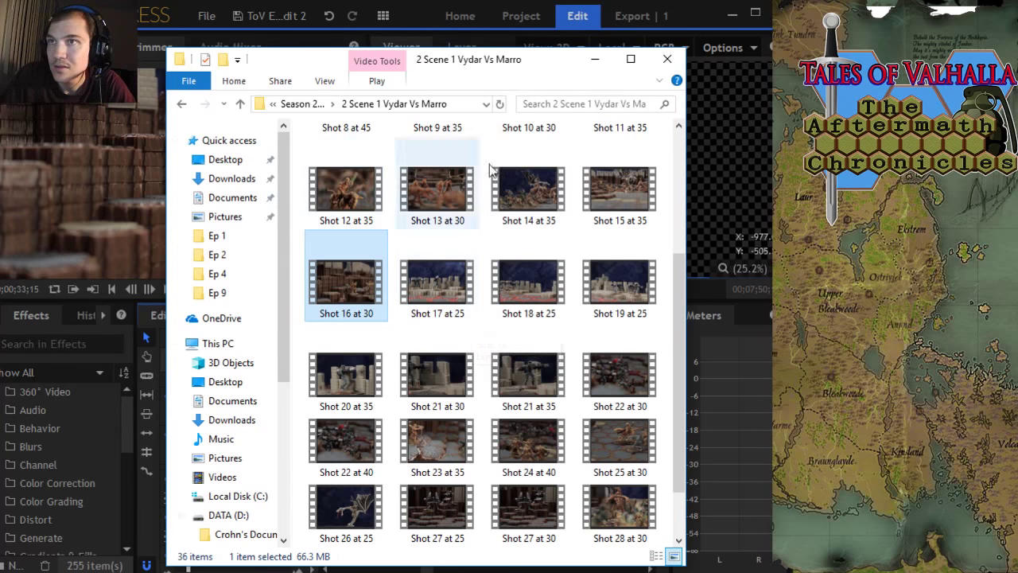
{"action": "left_click", "coordinate": [595, 59]}
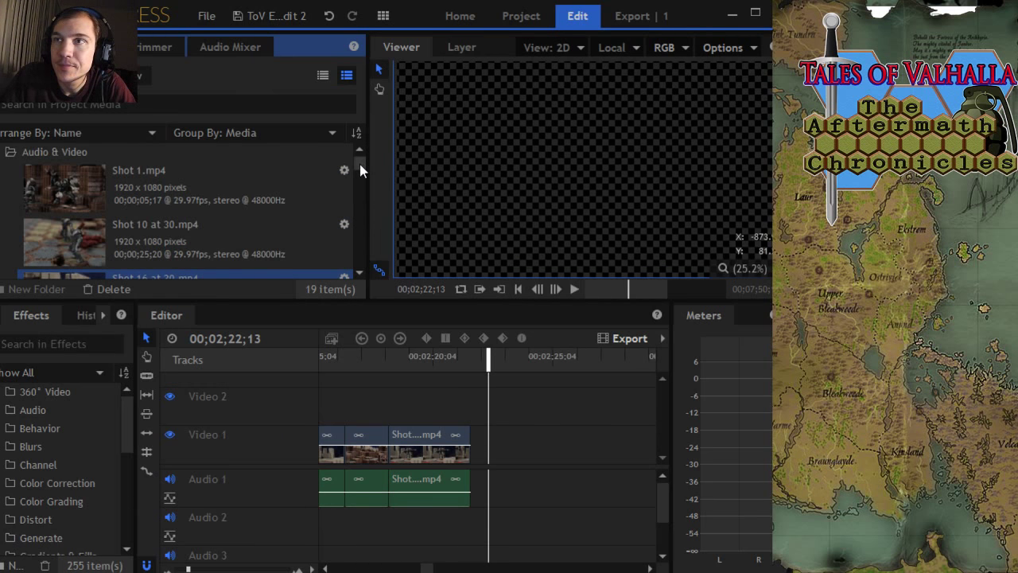
Step: Import Shot 24 at 40 from the scene folder in File Explorer into the project media
{"action": "left_click_drag", "start_coordinate": [359, 164], "coordinate": [359, 171]}
{"action": "left_click_drag", "start_coordinate": [360, 181], "coordinate": [367, 256]}
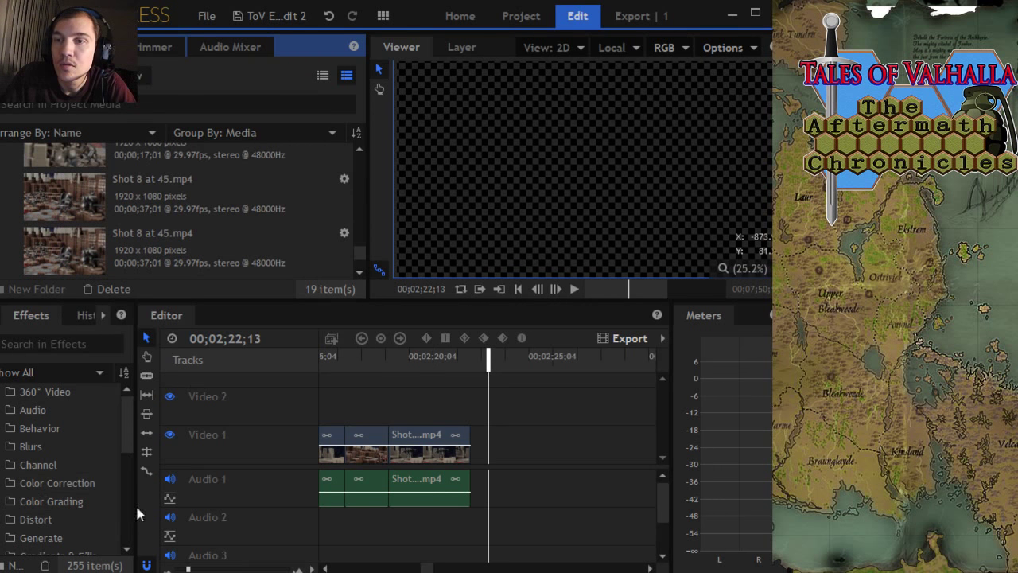
{"action": "left_click", "coordinate": [390, 525]}
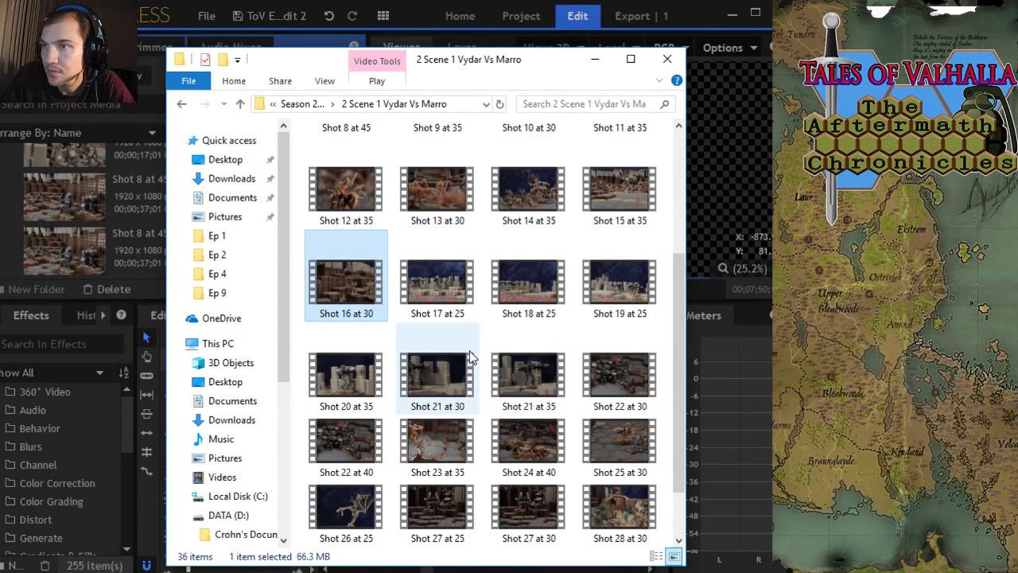
{"action": "scroll", "coordinate": [477, 361], "scroll_direction": "down", "scroll_amount": 1}
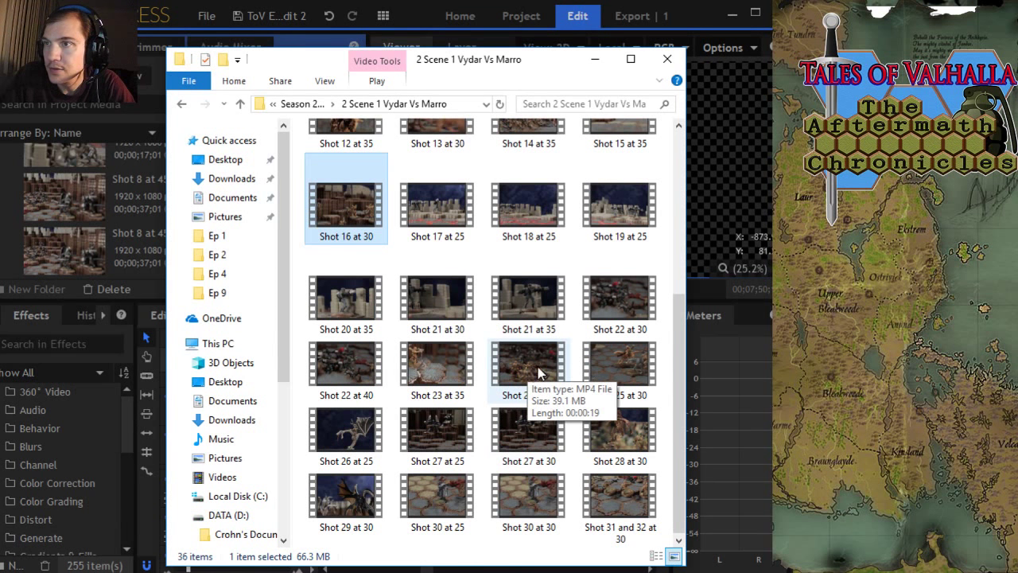
{"action": "left_click_drag", "start_coordinate": [538, 364], "coordinate": [53, 240]}
{"action": "left_click", "coordinate": [591, 63]}
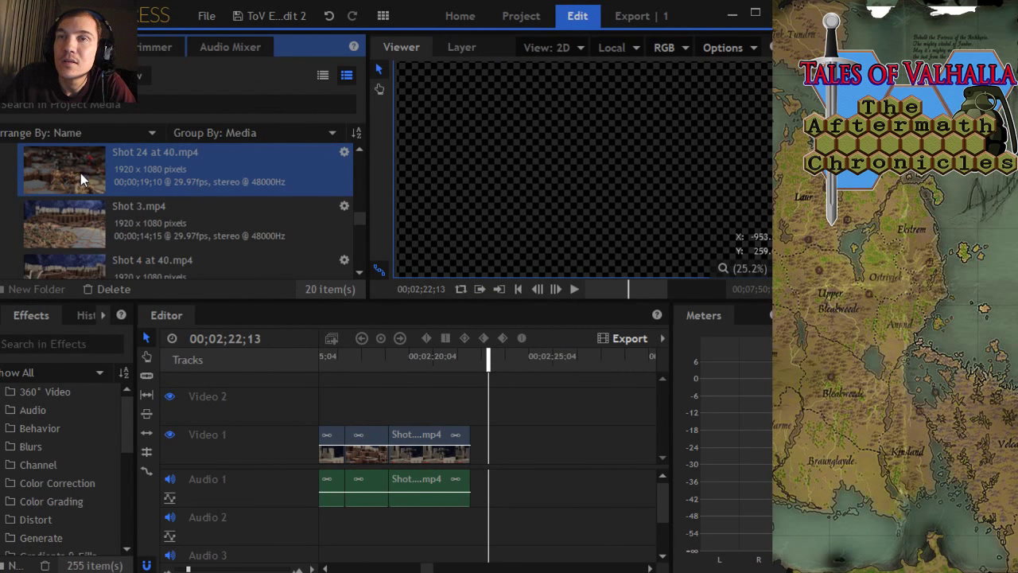
Step: Preview the opening of Shot 24 at 40 in the Trimmer up to 00;00;01;24, and insert the clip in the timeline at 00;02;22;13
{"action": "left_click", "coordinate": [148, 48]}
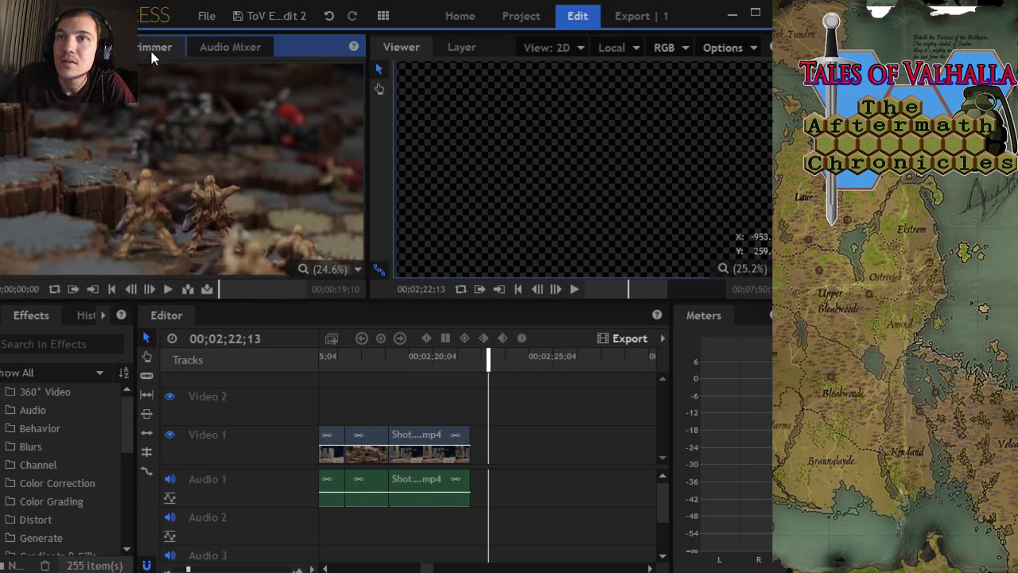
{"action": "left_click", "coordinate": [168, 289]}
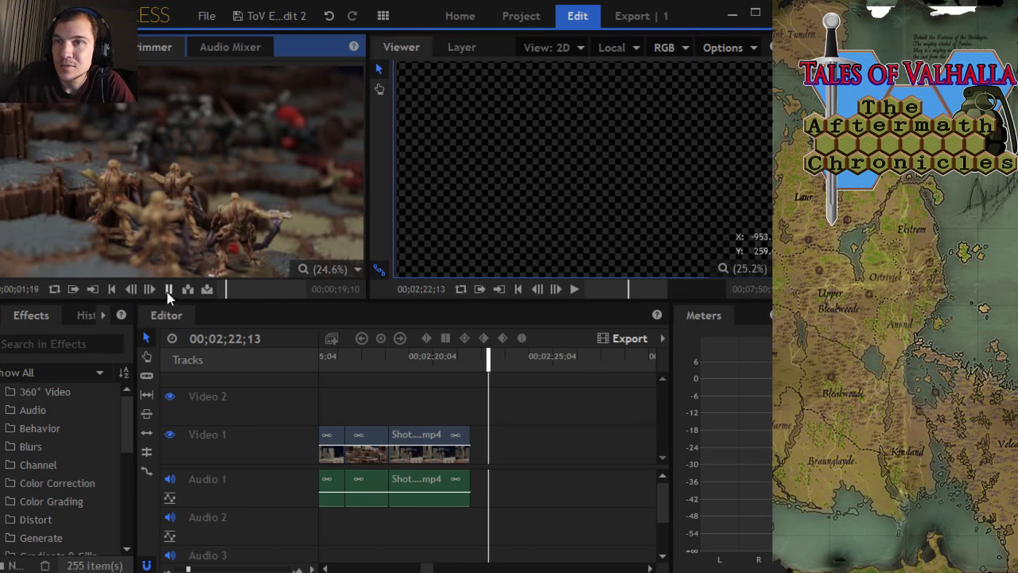
{"action": "left_click", "coordinate": [169, 291]}
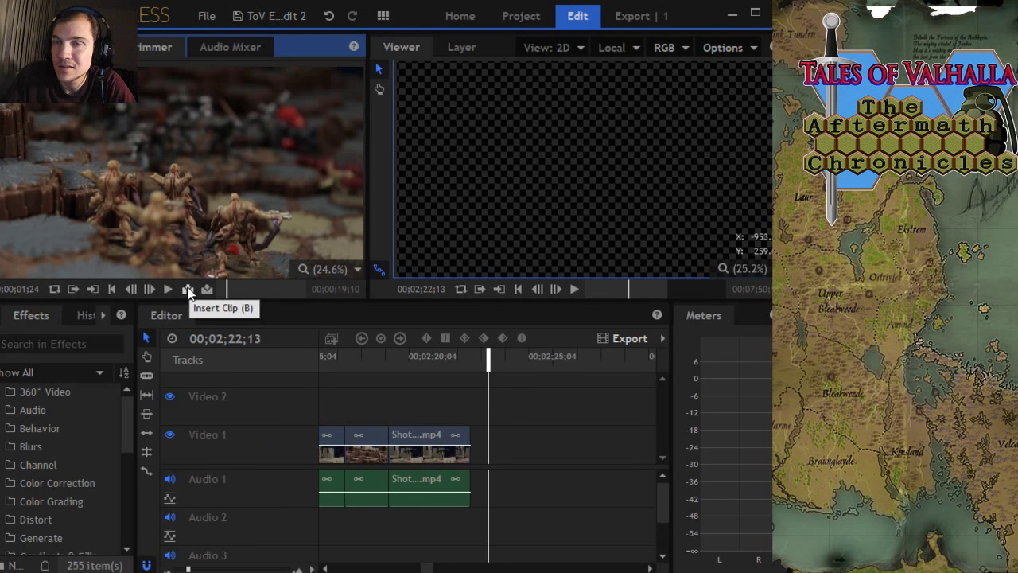
{"action": "left_click", "coordinate": [188, 291]}
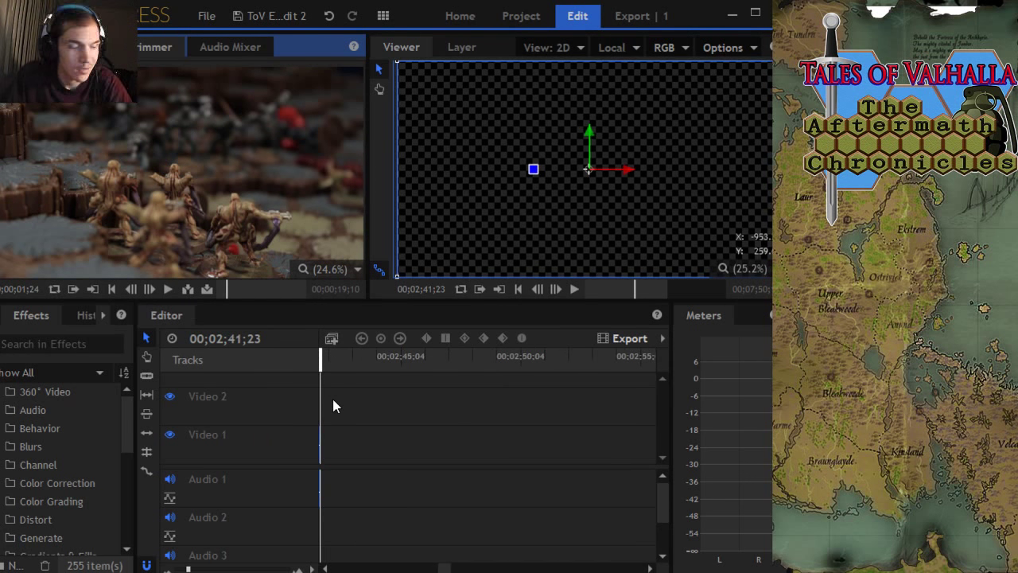
Step: Review the inserted Shot 24 clip by scrubbing from 00;02;27;19 through 00;02;31;05 to 00;02;32;00
{"action": "scroll", "coordinate": [351, 430], "scroll_direction": "down", "scroll_amount": 10}
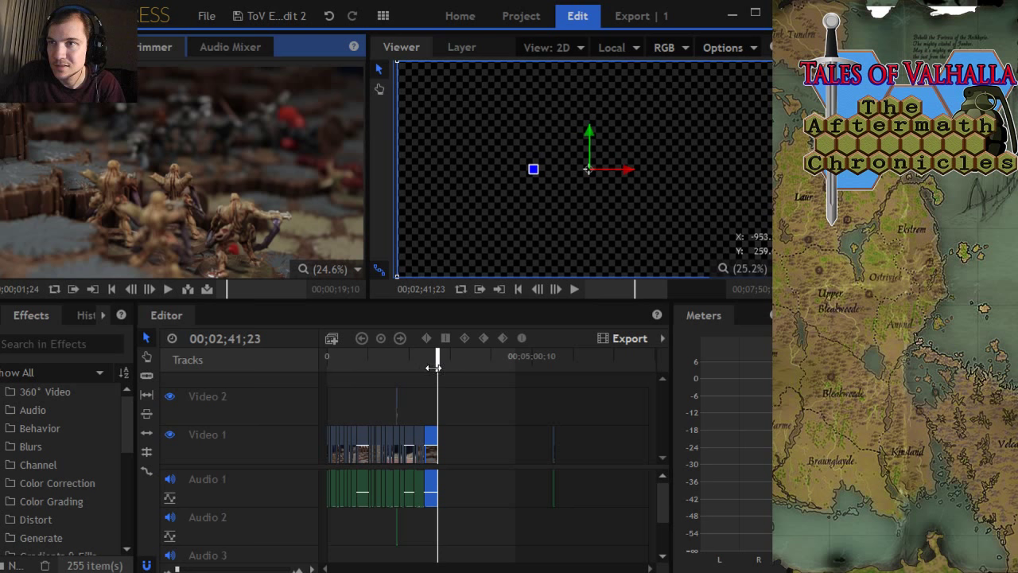
{"action": "left_click", "coordinate": [433, 411]}
{"action": "scroll", "coordinate": [431, 404], "scroll_direction": "up", "scroll_amount": 5}
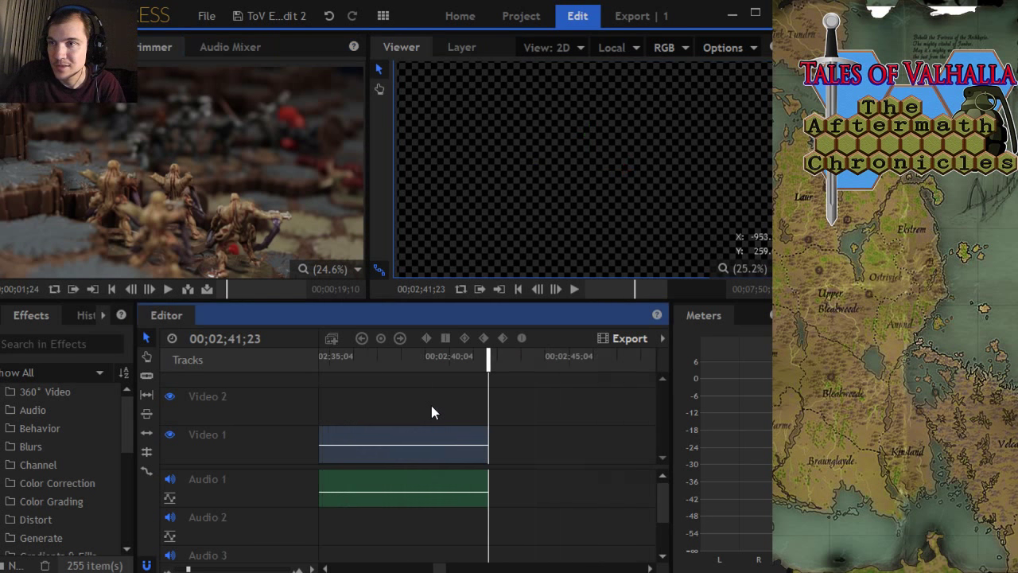
{"action": "left_click", "coordinate": [382, 366]}
{"action": "scroll", "coordinate": [412, 393], "scroll_direction": "down", "scroll_amount": 5}
{"action": "left_click", "coordinate": [426, 361]}
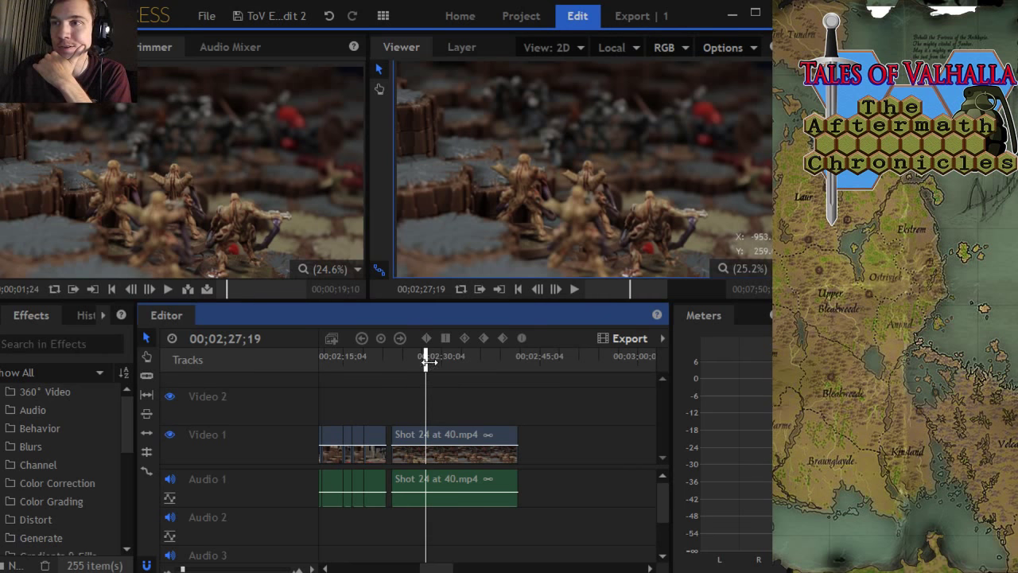
{"action": "left_click_drag", "start_coordinate": [425, 360], "coordinate": [451, 371]}
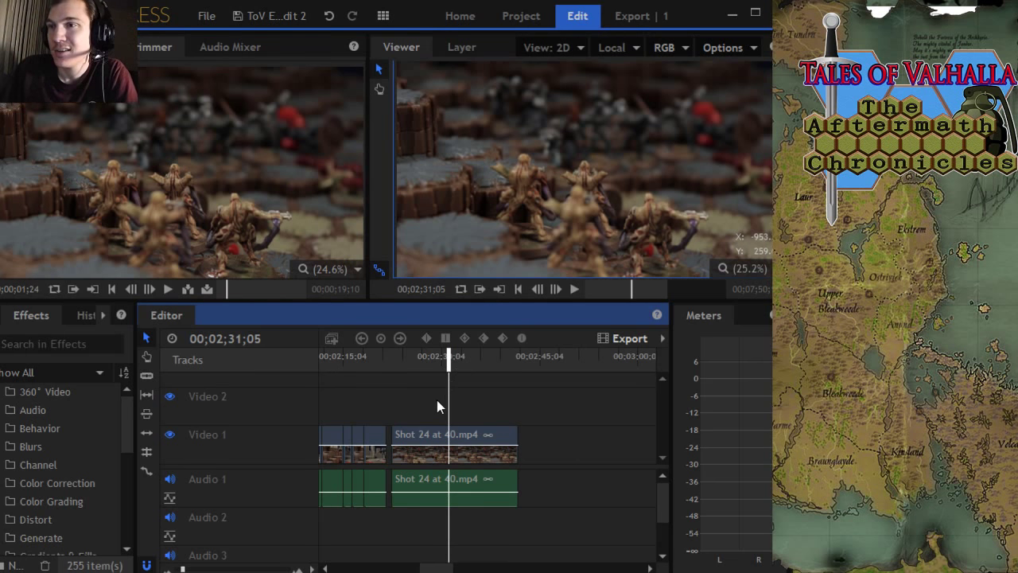
{"action": "mouse_move", "coordinate": [449, 357]}
{"action": "left_mouse_down"}
{"action": "mouse_move", "coordinate": [398, 359]}
{"action": "mouse_move", "coordinate": [454, 360]}
{"action": "left_mouse_up"}
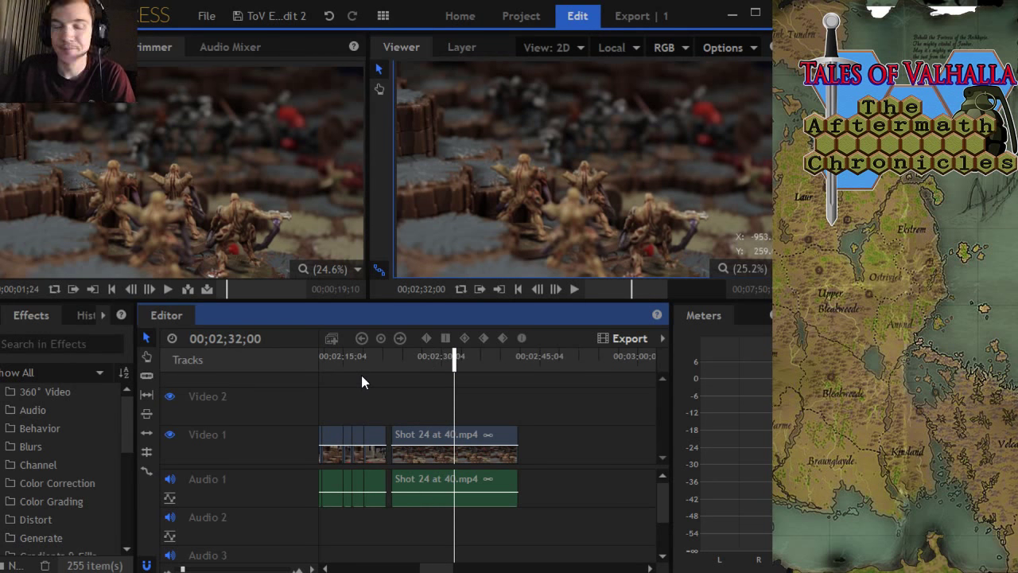
Step: Review the earlier footage at 00;02;00;24 and scrub from 00;00;19;22 to 00;00;34;09
{"action": "scroll", "coordinate": [427, 402], "scroll_direction": "down", "scroll_amount": 5}
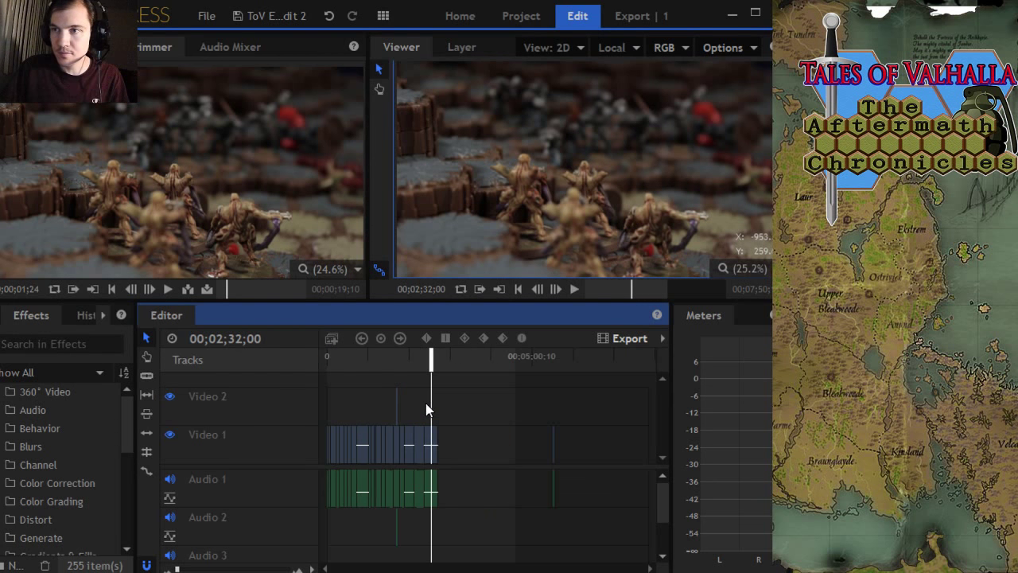
{"action": "left_click", "coordinate": [409, 359]}
{"action": "scroll", "coordinate": [408, 385], "scroll_direction": "up", "scroll_amount": 3}
{"action": "scroll", "coordinate": [408, 385], "scroll_direction": "down", "scroll_amount": 3}
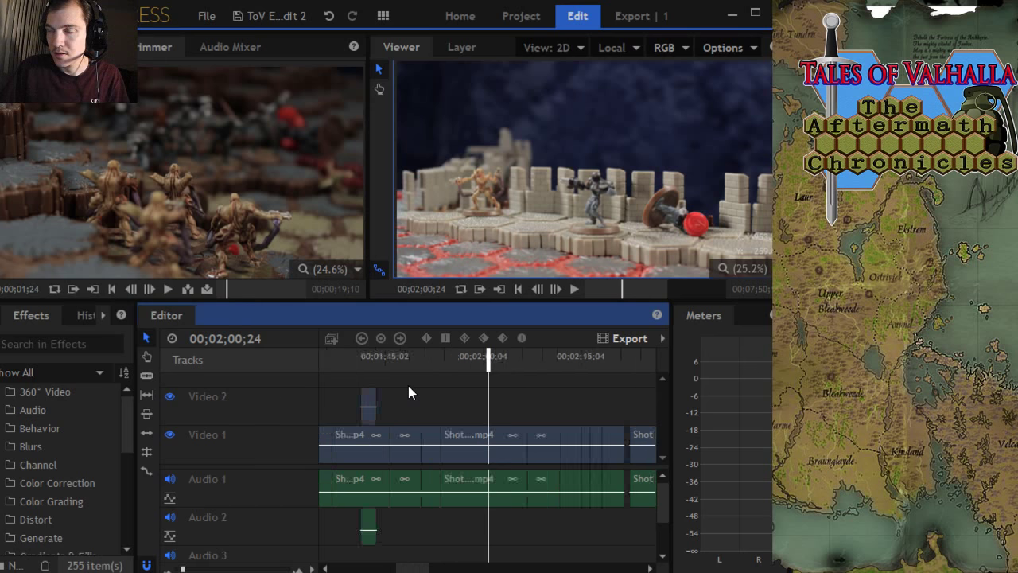
{"action": "left_click_drag", "start_coordinate": [338, 367], "coordinate": [343, 369]}
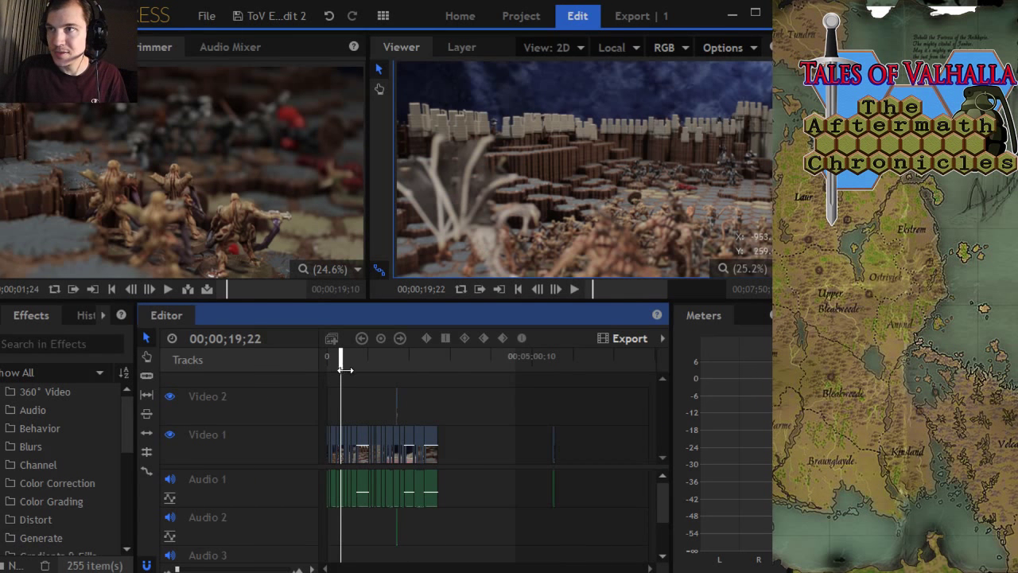
{"action": "scroll", "coordinate": [368, 399], "scroll_direction": "up", "scroll_amount": 3}
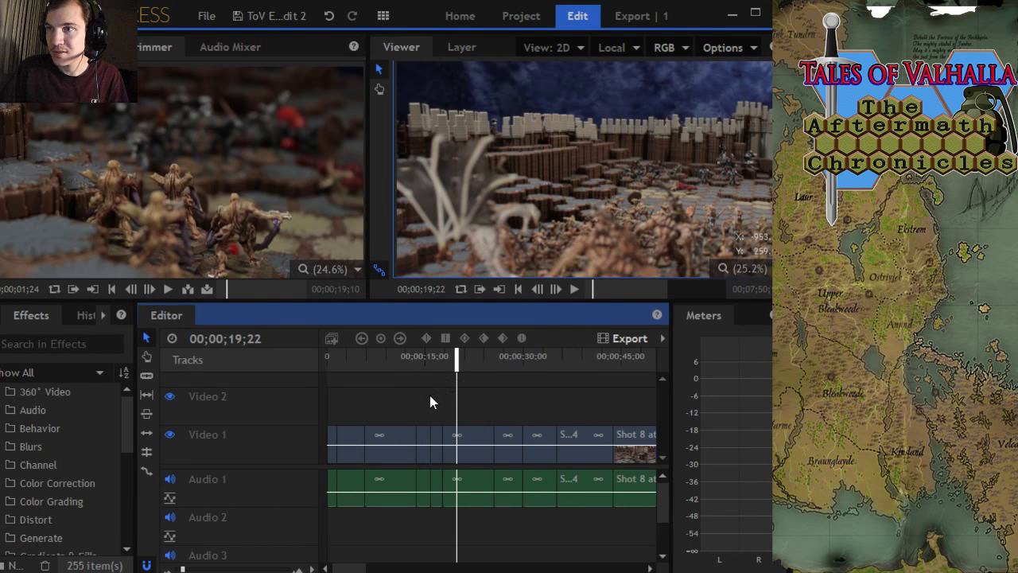
{"action": "left_click_drag", "start_coordinate": [455, 357], "coordinate": [547, 368]}
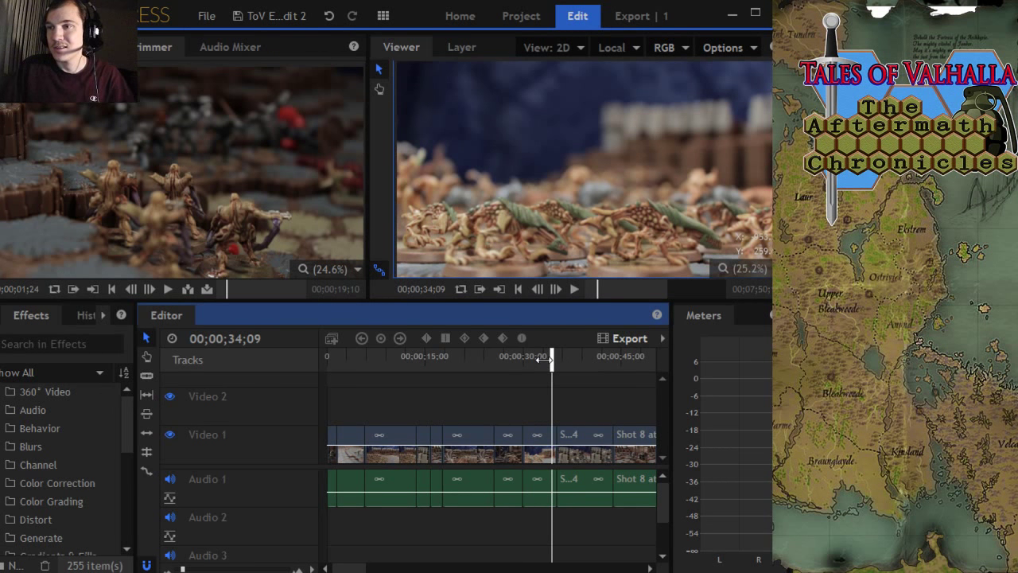